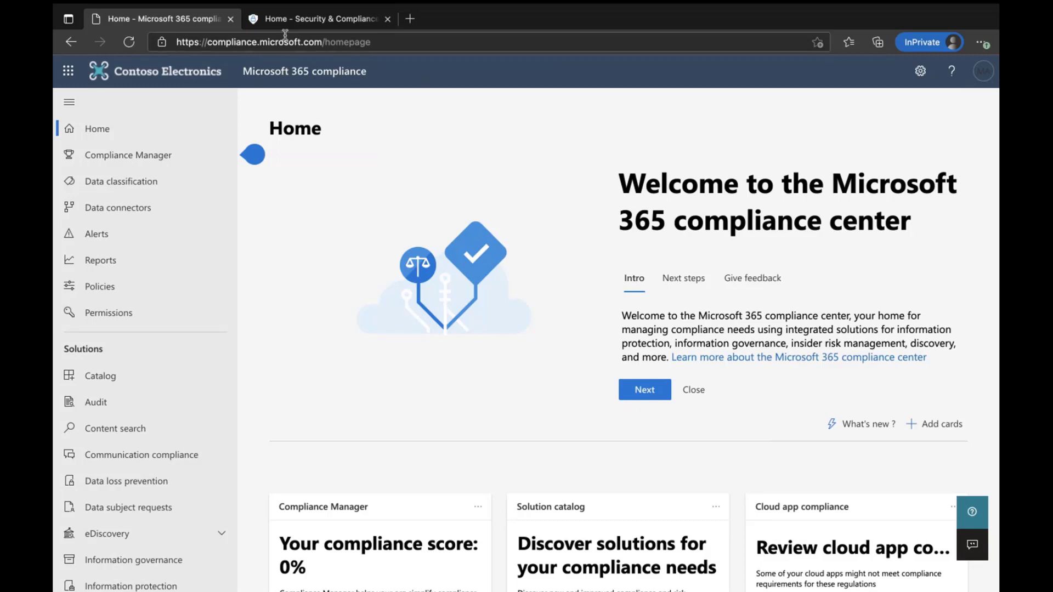
# Look over the Office 365 Security & Compliance home page and its notice about the new admin centers.
pyautogui.click(316, 19)
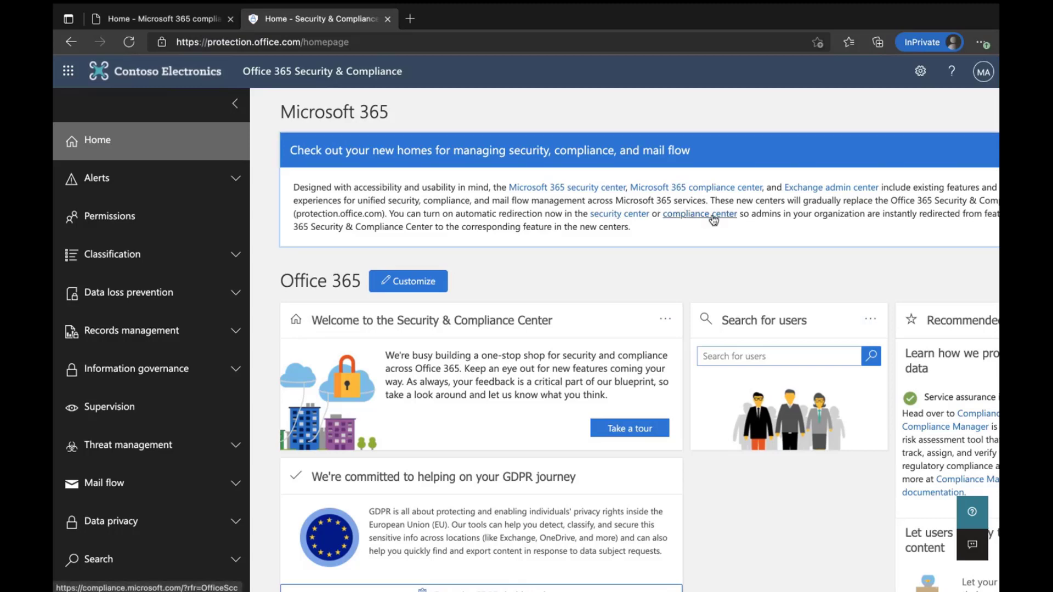
pyautogui.hscroll(2, 738, 219)
pyautogui.hscroll(-2, 738, 220)
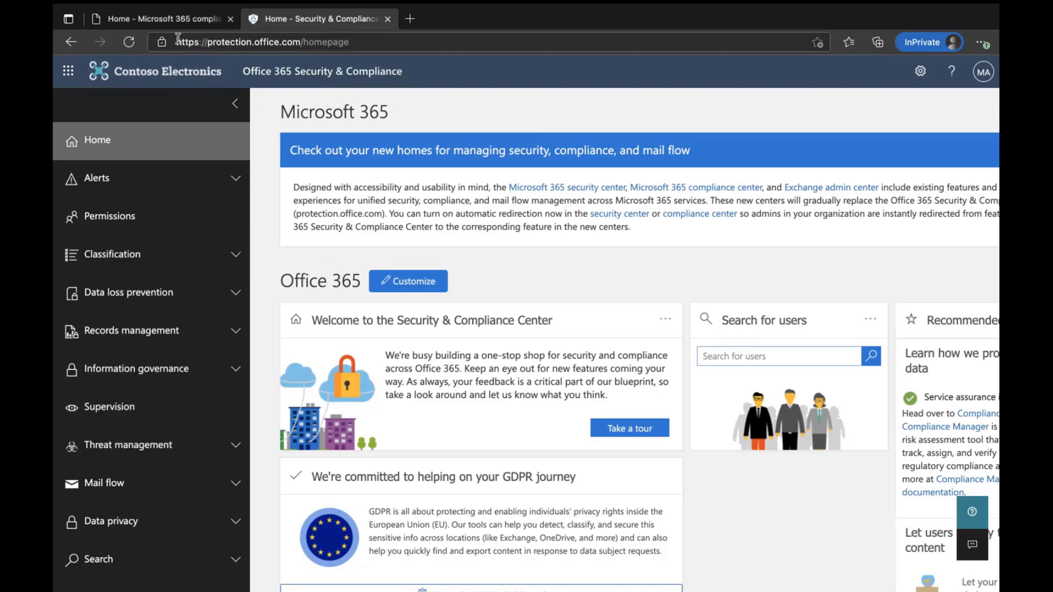
# Return to the Microsoft 365 compliance home page, then open and dismiss the Compliance Manager teaching tip.
pyautogui.click(166, 23)
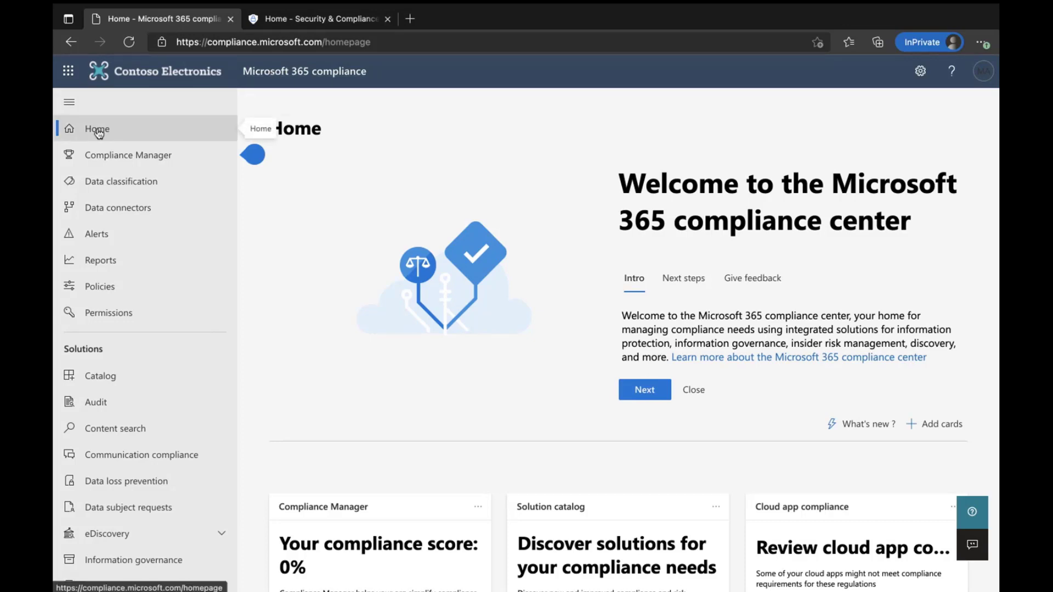
pyautogui.click(255, 148)
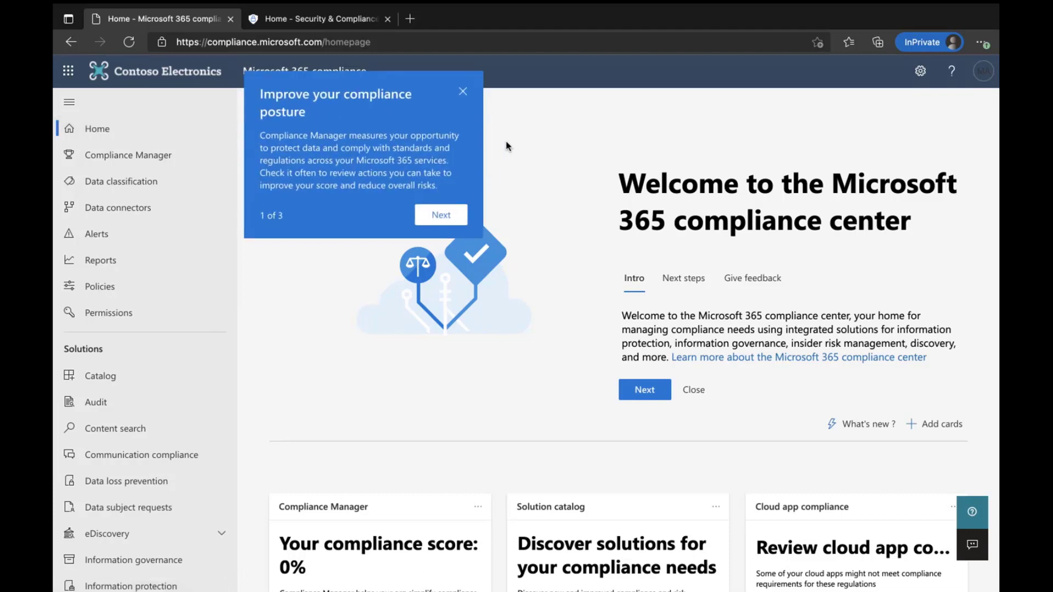
pyautogui.click(463, 91)
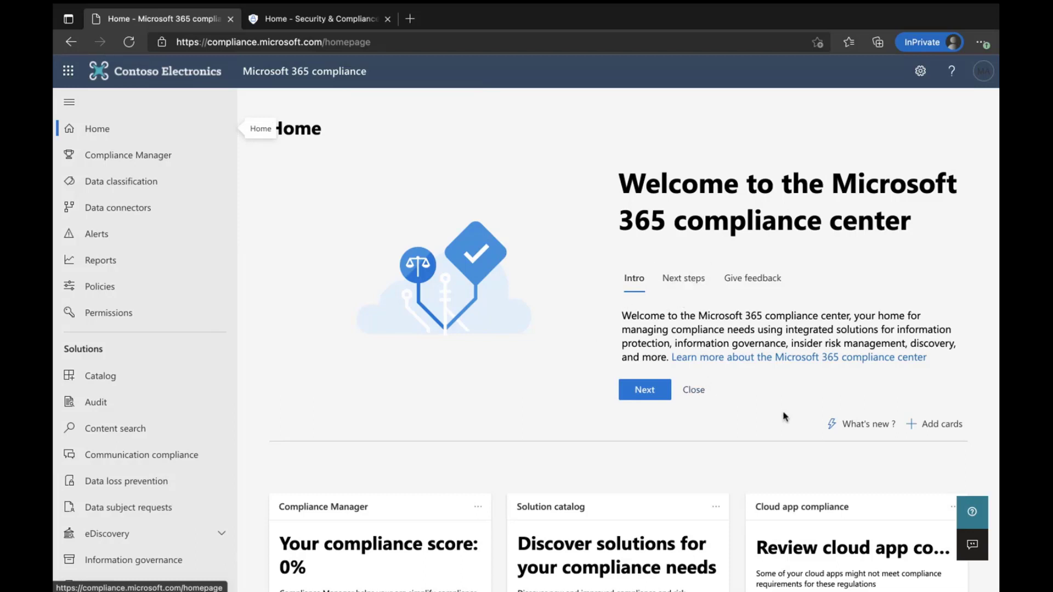
# Open the article about the Microsoft 365 compliance center and skim it from the introduction through the card section.
pyautogui.click(748, 359)
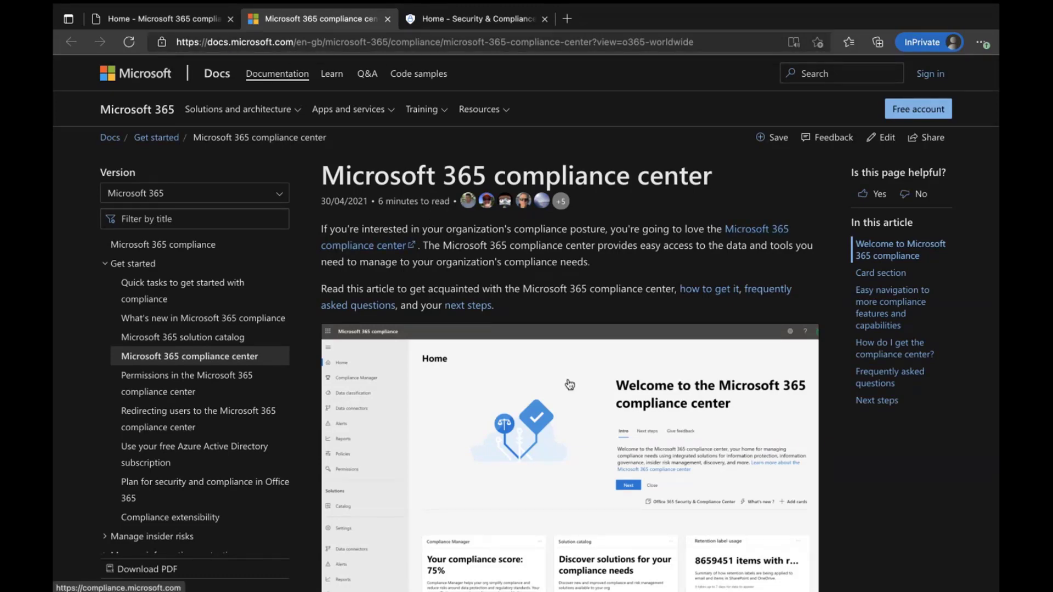
pyautogui.scroll(-2, 569, 379)
pyautogui.scroll(-2, 569, 378)
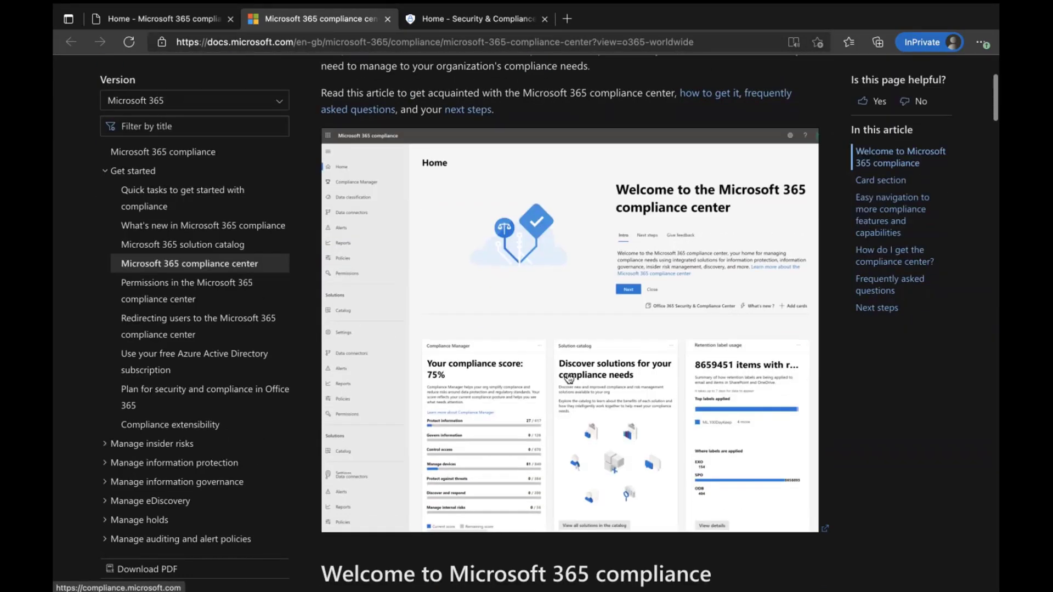
pyautogui.scroll(-7, 569, 379)
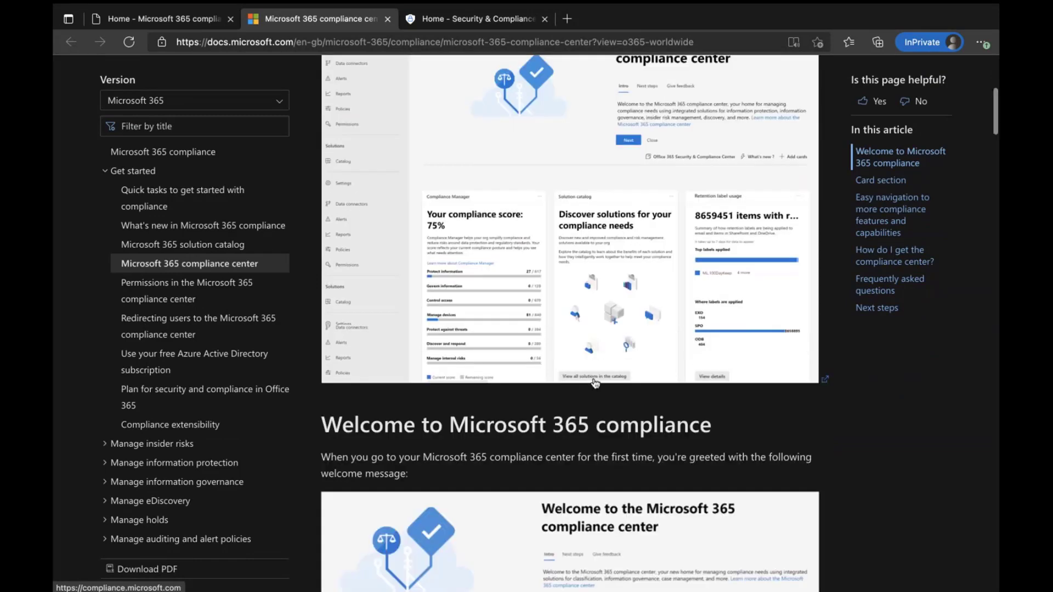
pyautogui.scroll(-7, 594, 382)
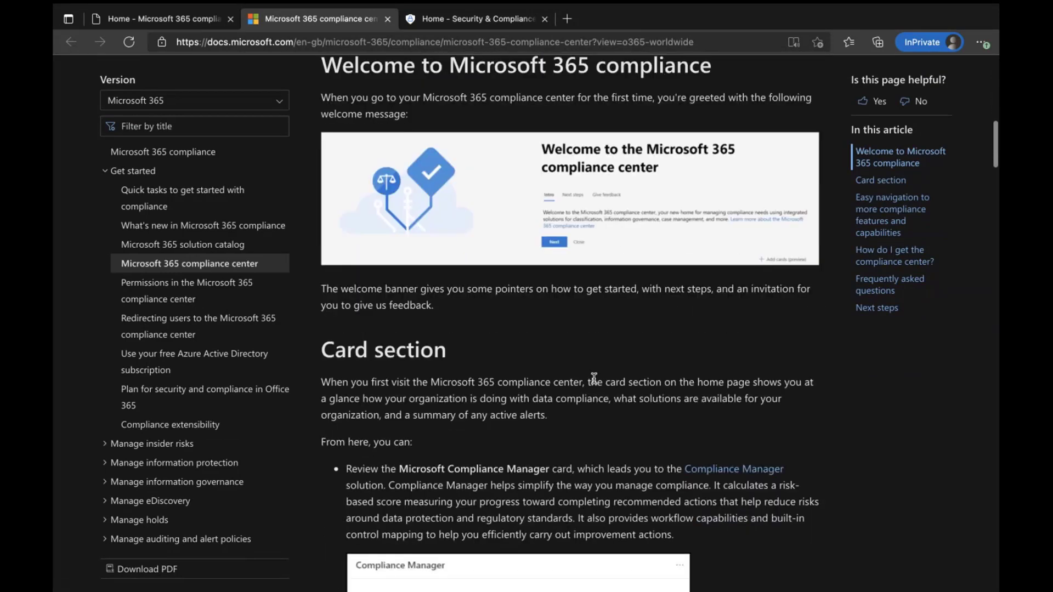
pyautogui.scroll(-6, 595, 378)
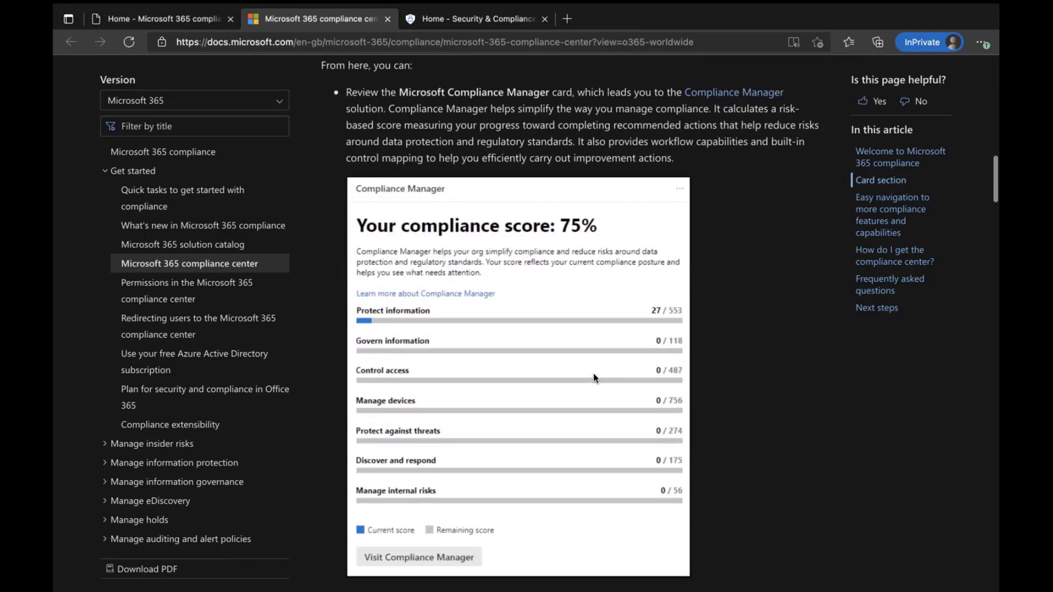
pyautogui.scroll(20, 595, 378)
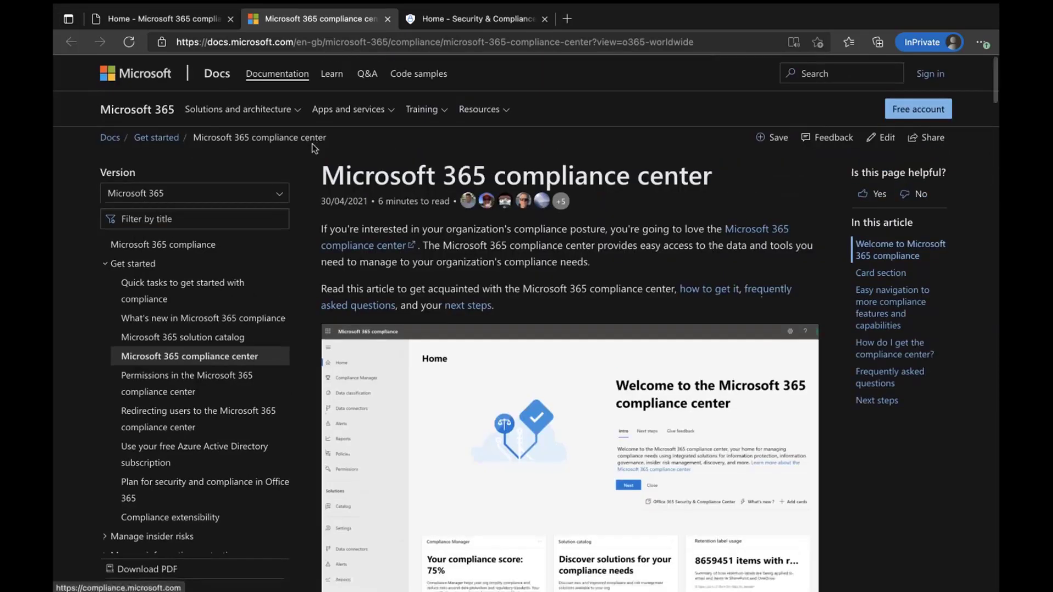
# Return to the compliance center home page and advance the welcome banner through Next steps to Give feedback.
pyautogui.click(174, 20)
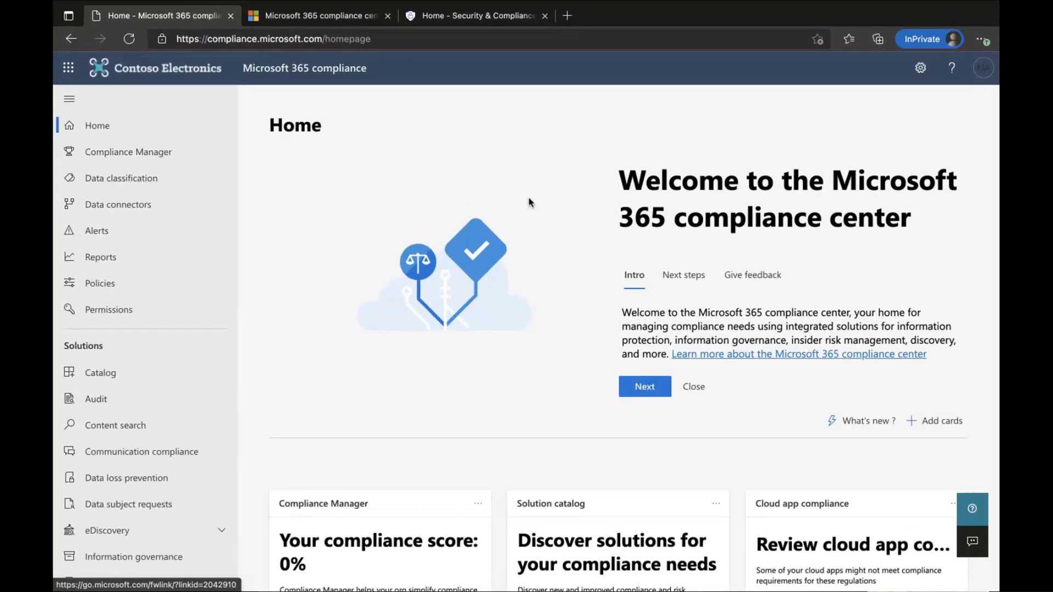
pyautogui.click(645, 387)
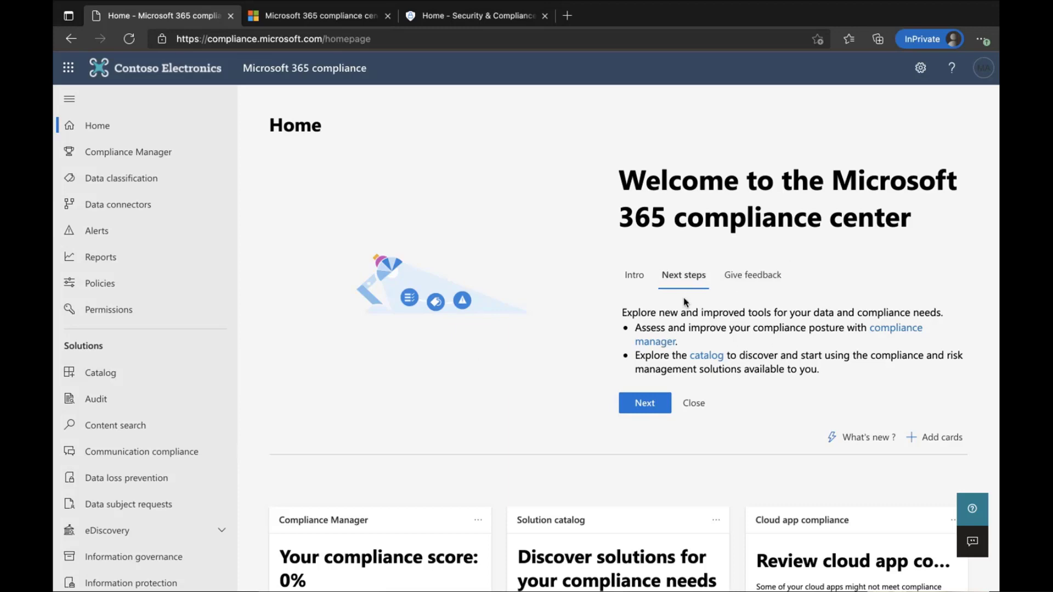
pyautogui.click(645, 406)
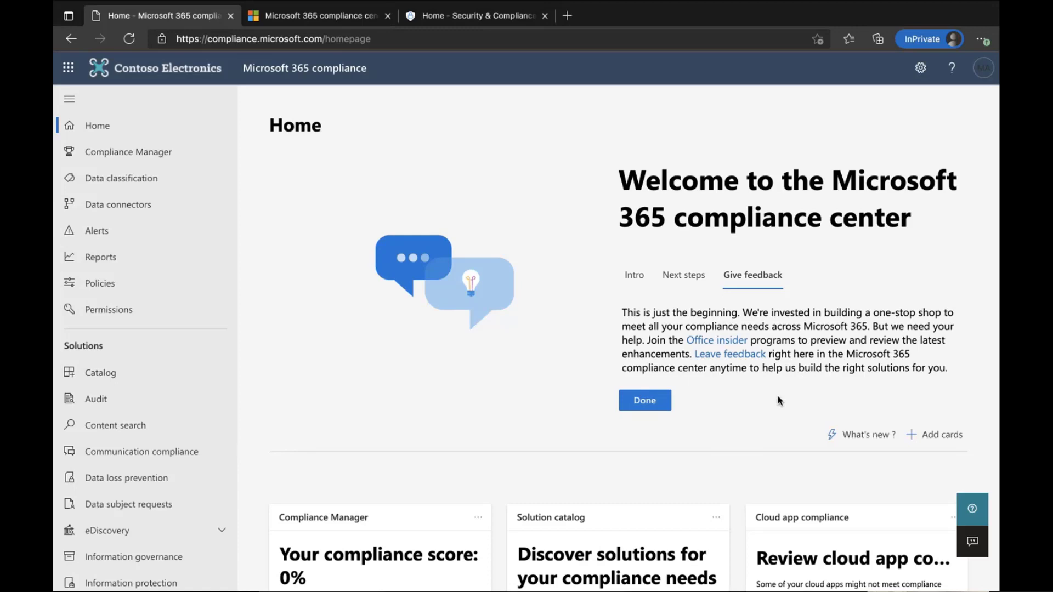
# Open the What's new article for Microsoft 365 compliance and review its April 2021 updates down to the March 2021 section.
pyautogui.scroll(-2, 779, 398)
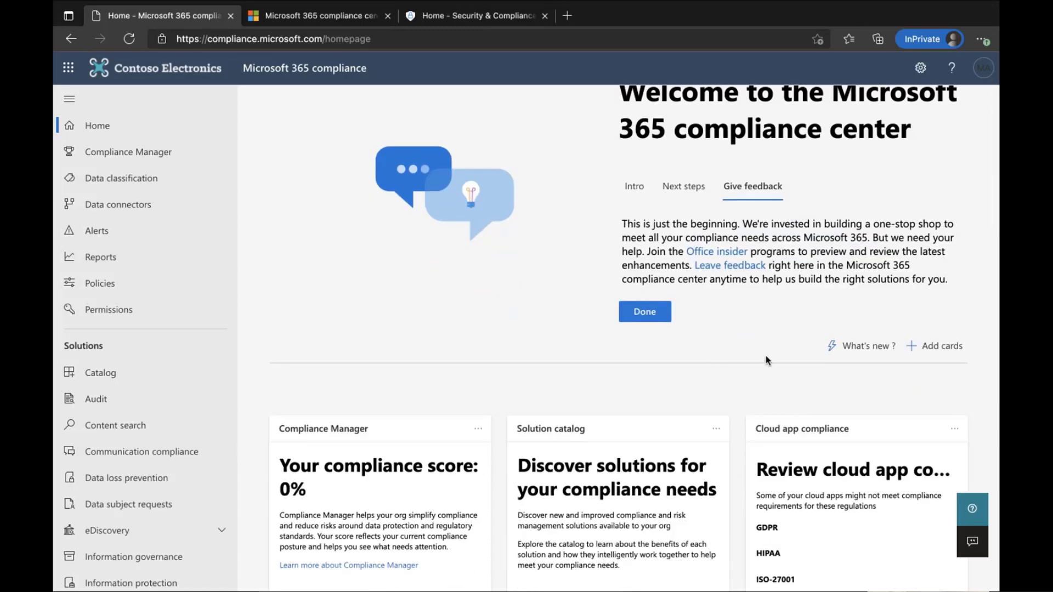
pyautogui.click(850, 351)
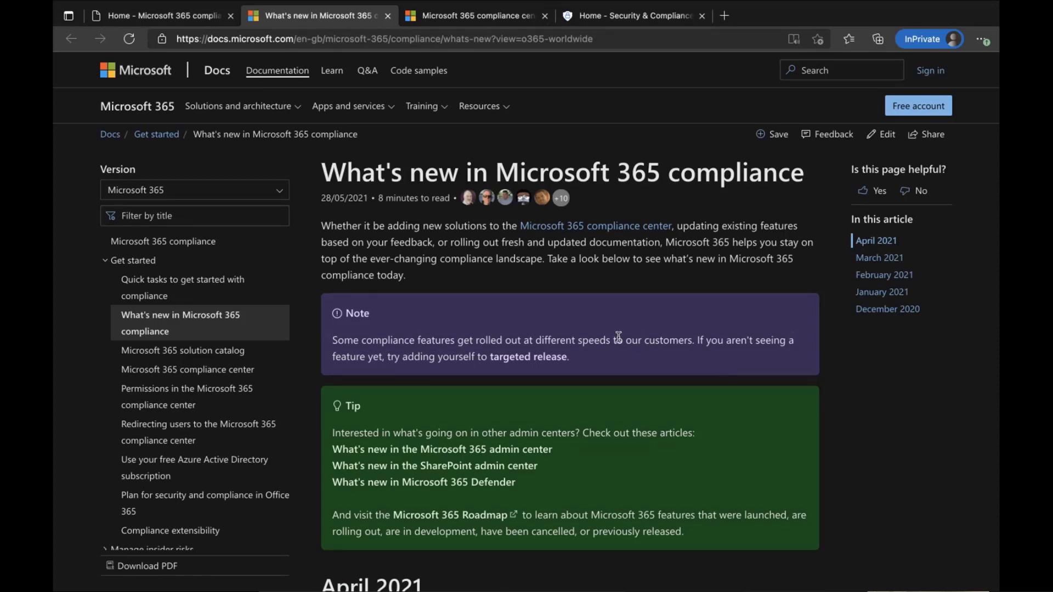
pyautogui.scroll(-6, 588, 351)
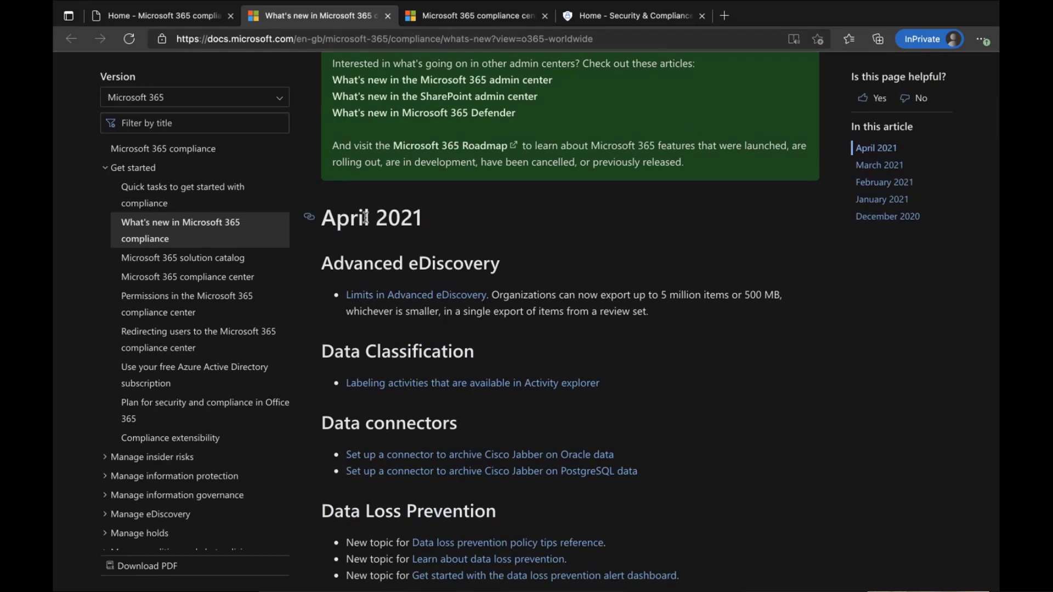
pyautogui.scroll(-2, 445, 283)
pyautogui.scroll(-1, 582, 349)
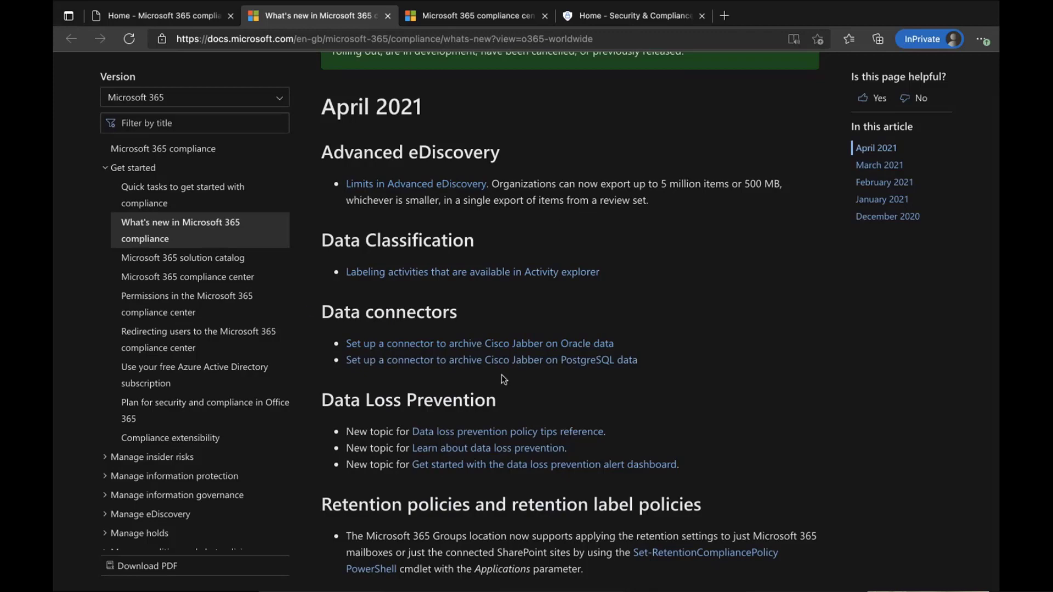
pyautogui.scroll(-3, 502, 374)
pyautogui.scroll(-3, 497, 463)
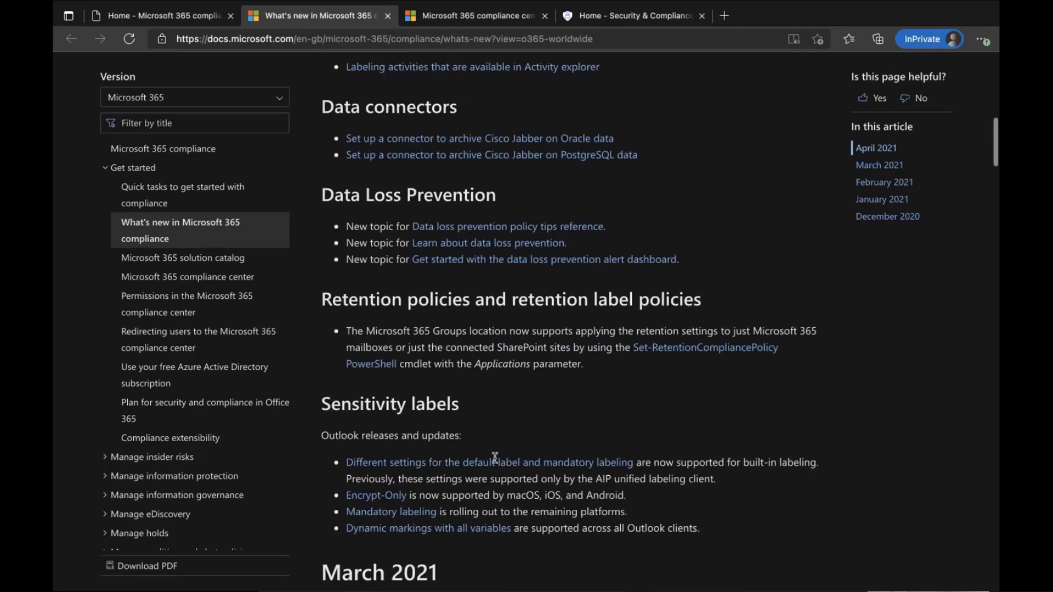
pyautogui.scroll(-1, 496, 464)
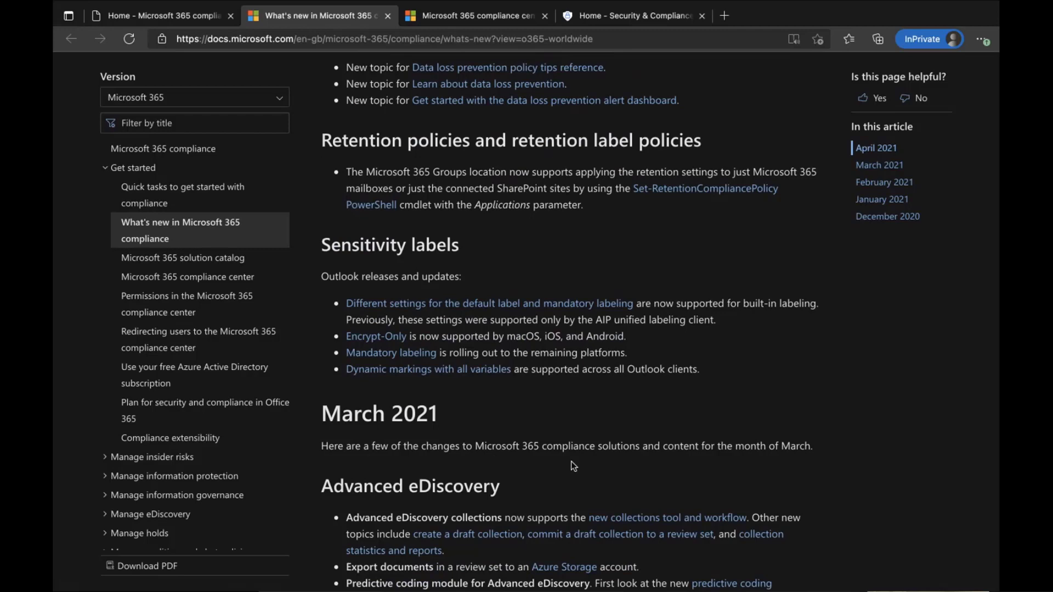
pyautogui.scroll(1, 571, 462)
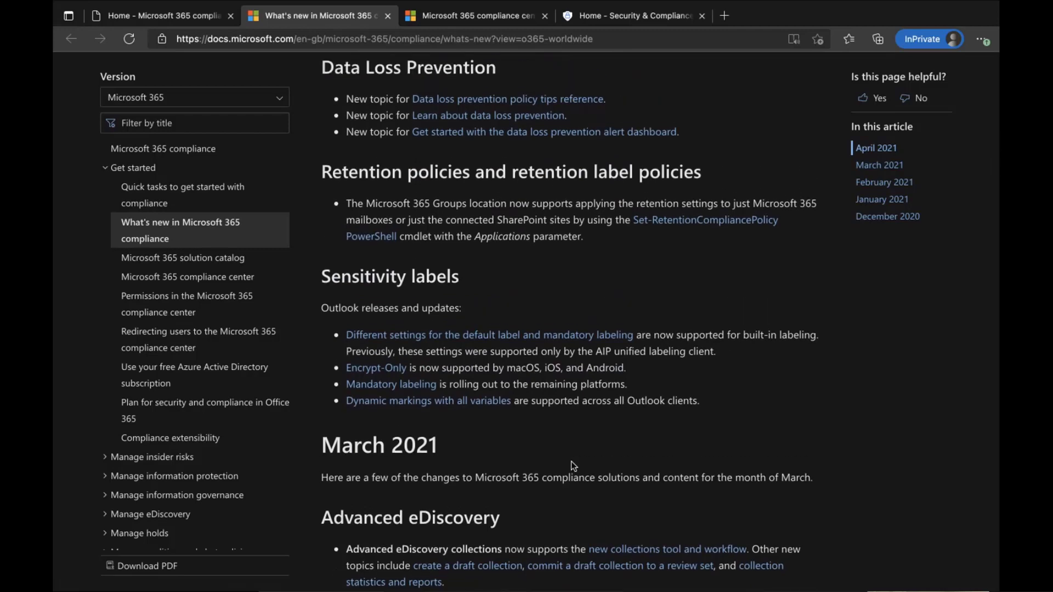
pyautogui.scroll(15, 571, 462)
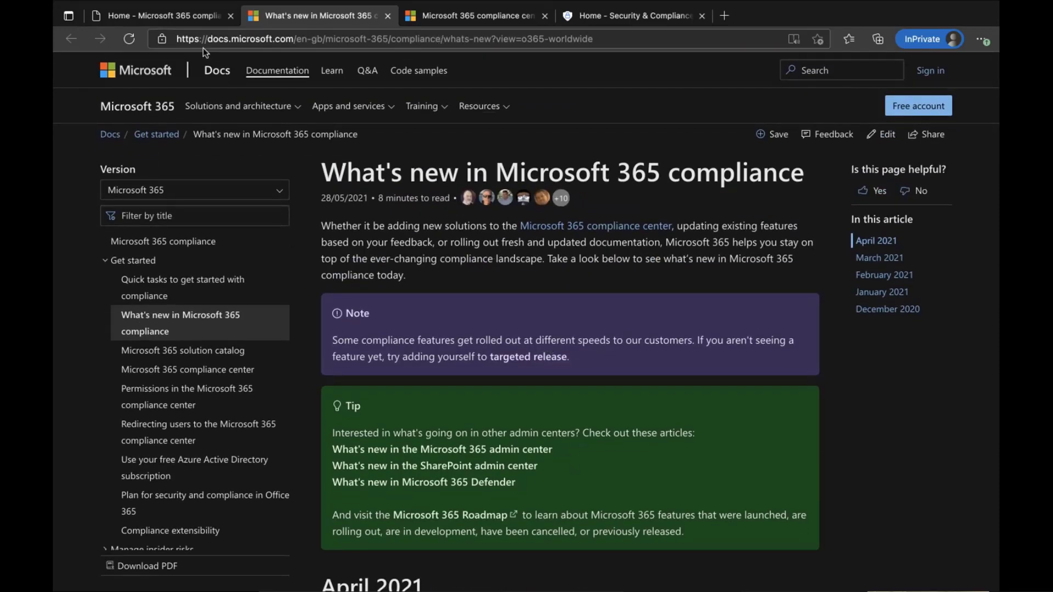
# Return to the compliance home page and examine the first row of cards and the Compliance Manager card's options.
pyautogui.click(172, 18)
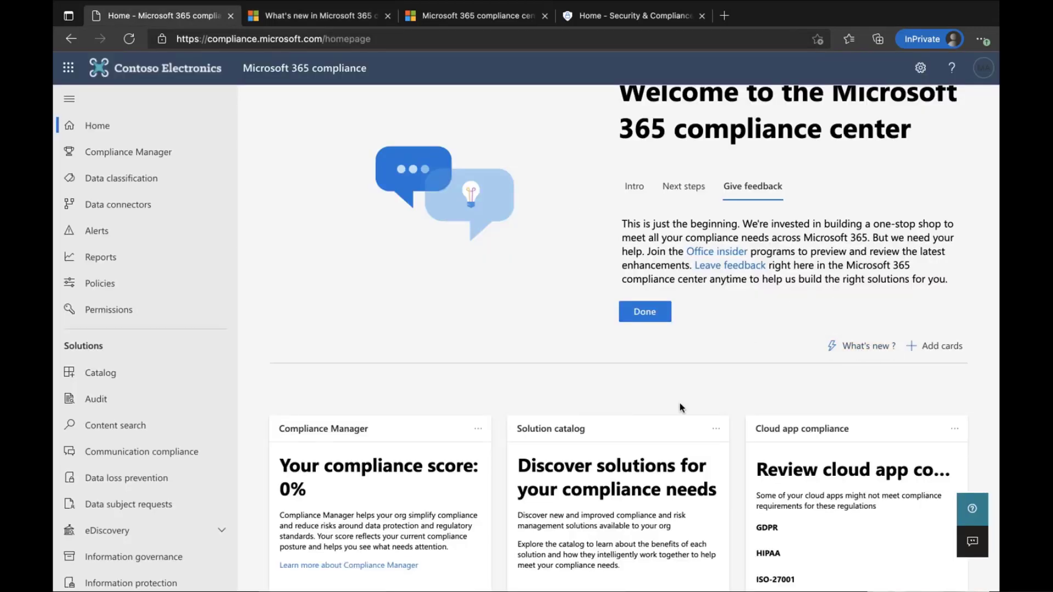
pyautogui.scroll(-5, 680, 408)
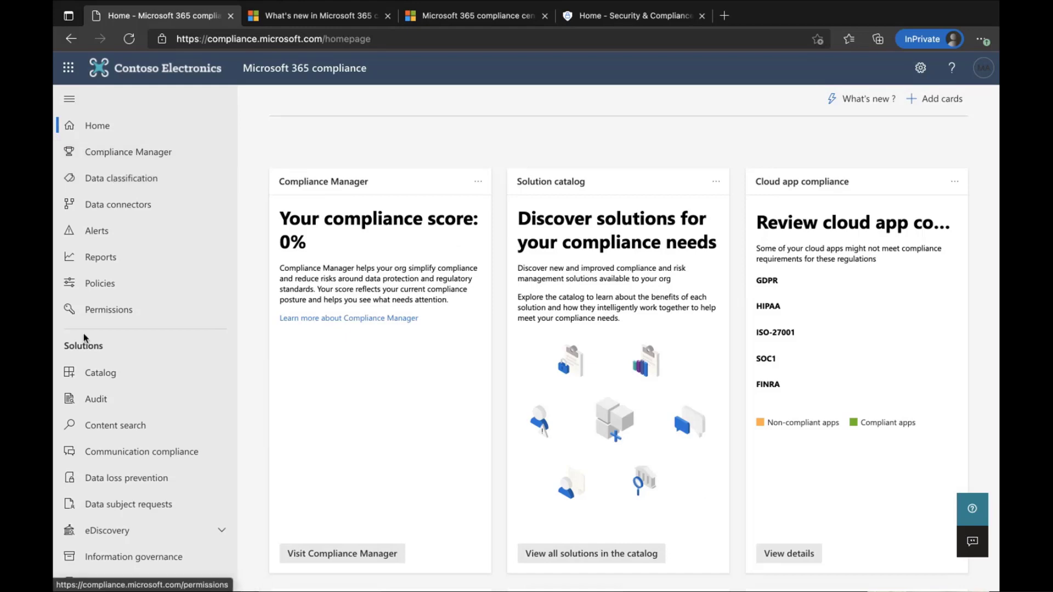
pyautogui.scroll(1, 622, 294)
pyautogui.scroll(-1, 622, 294)
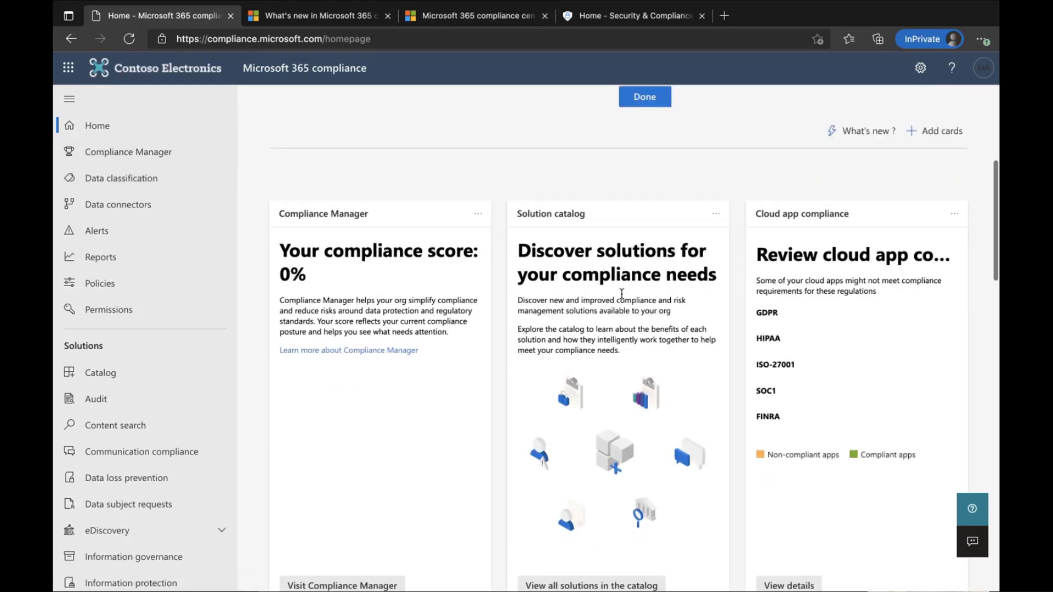
pyautogui.click(478, 184)
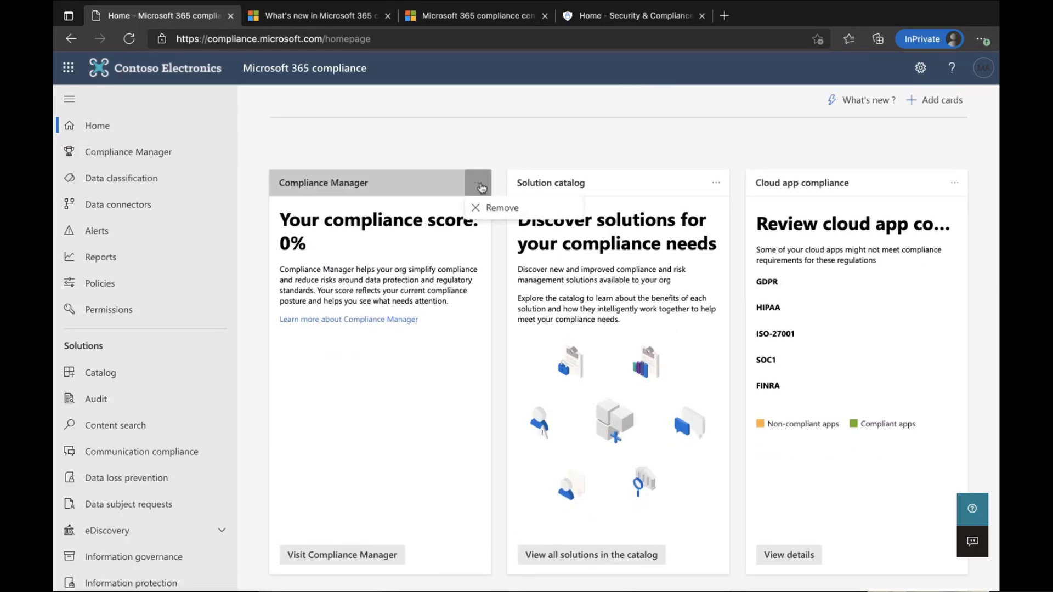
pyautogui.click(477, 176)
# Review the remaining home page cards, including users with the most shared files, retention label usage and high risk apps.
pyautogui.scroll(1, 514, 143)
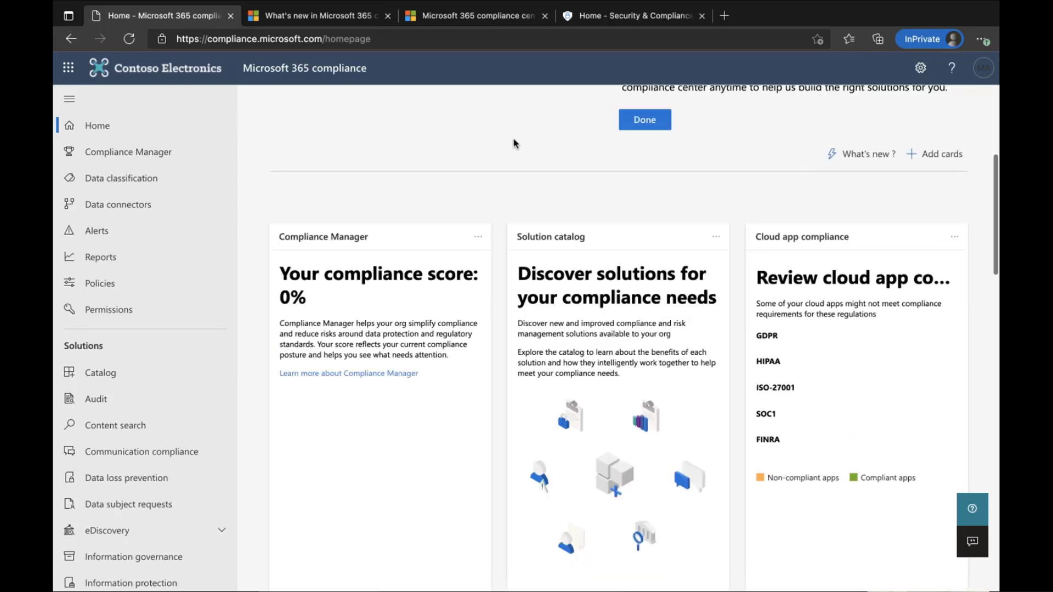
pyautogui.scroll(-4, 514, 144)
pyautogui.scroll(-2, 514, 144)
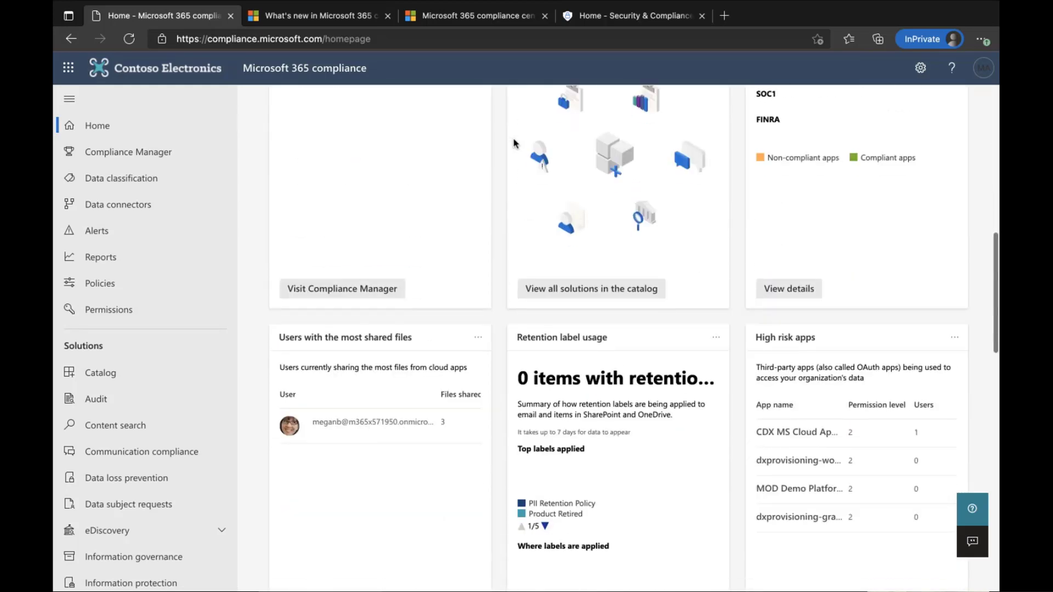
pyautogui.scroll(-4, 514, 143)
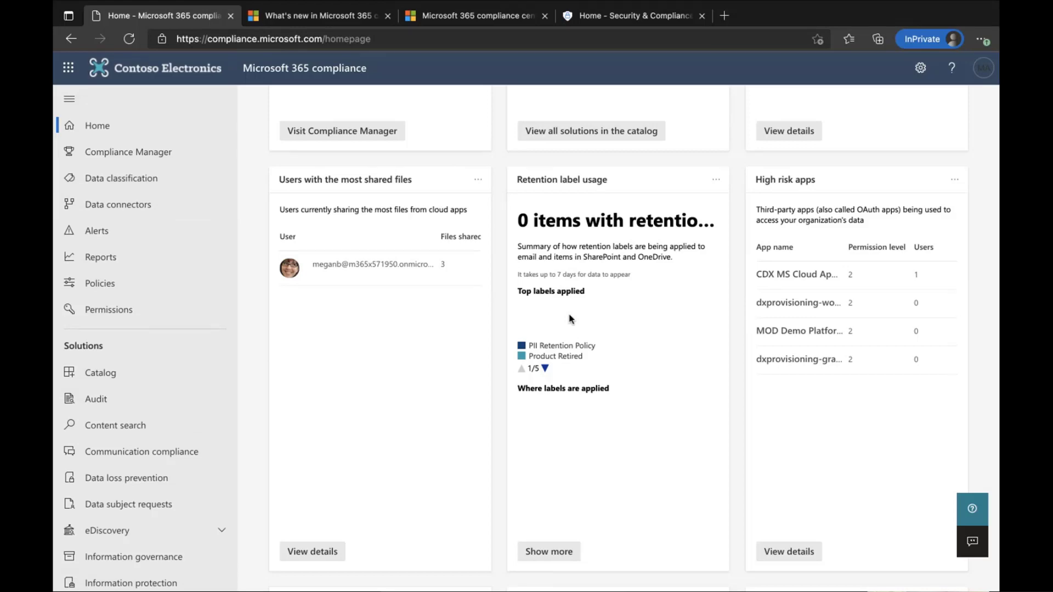
pyautogui.scroll(8, 570, 319)
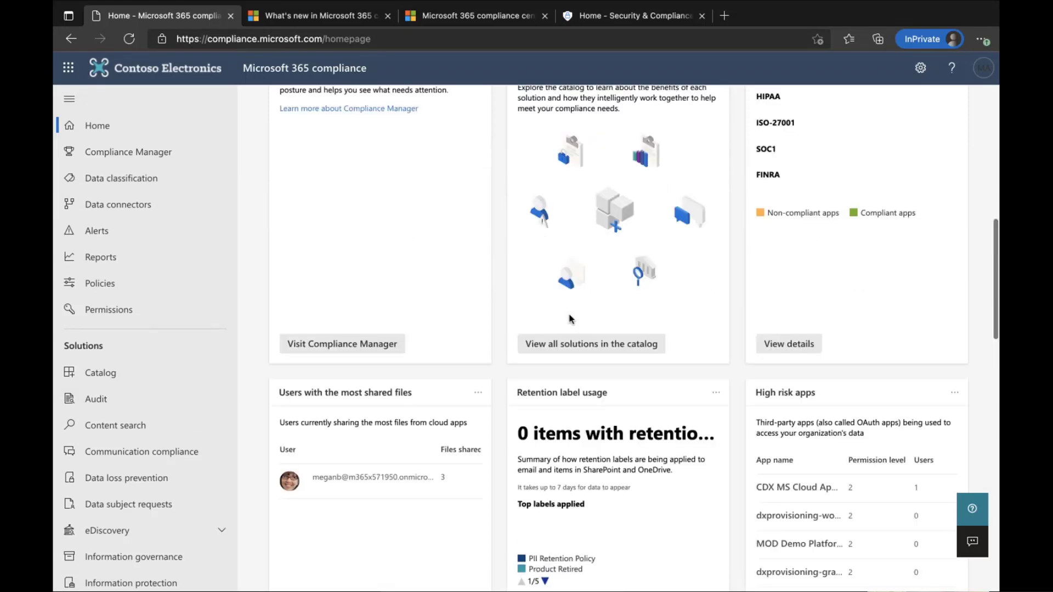
pyautogui.scroll(-2, 571, 315)
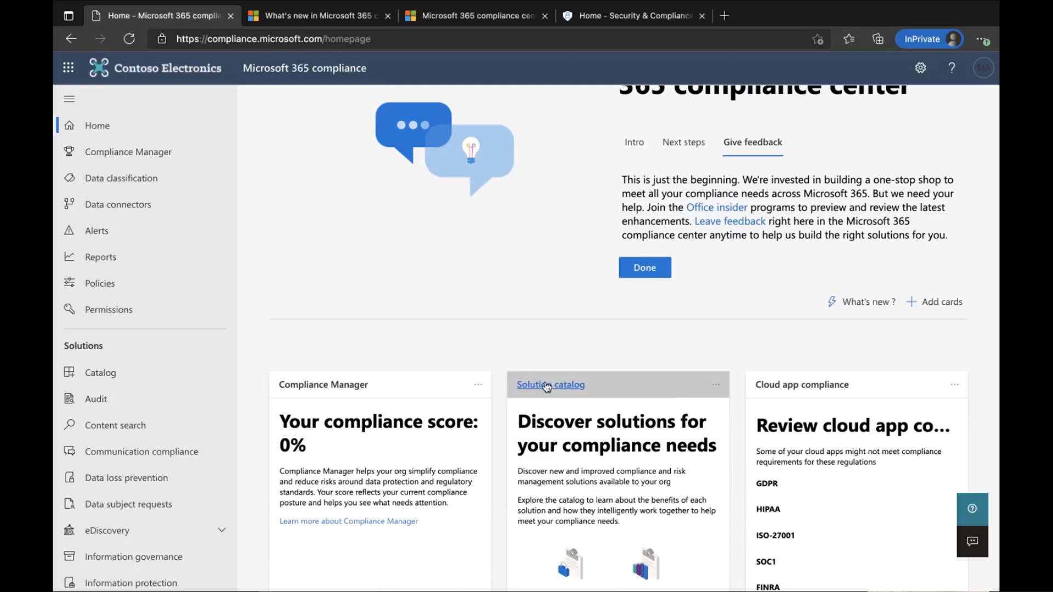
# Check which cards can be added to the home page, and collapse the side navigation to icons.
pyautogui.click(951, 302)
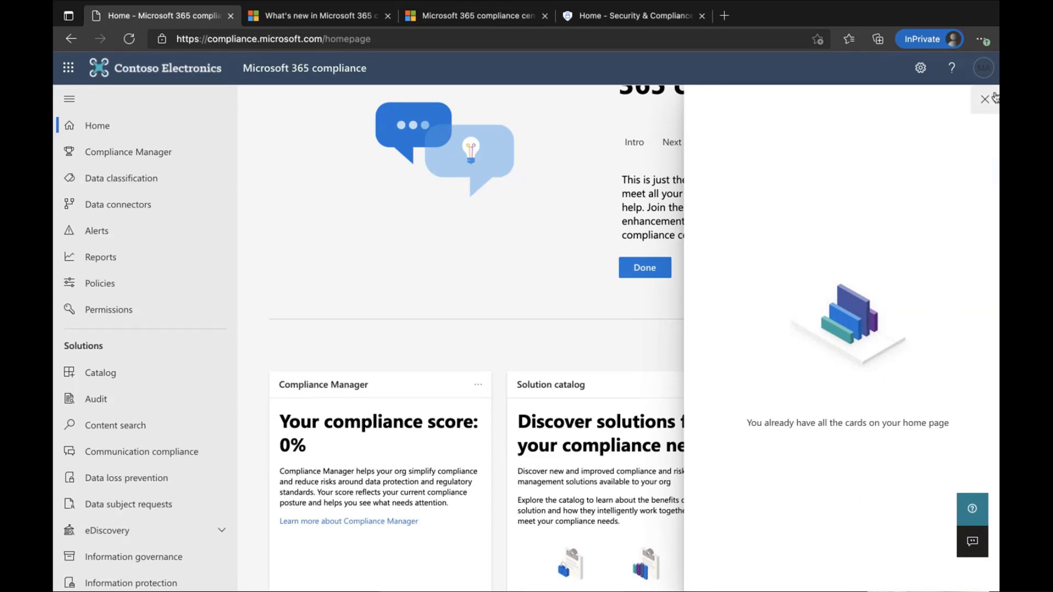
pyautogui.click(986, 102)
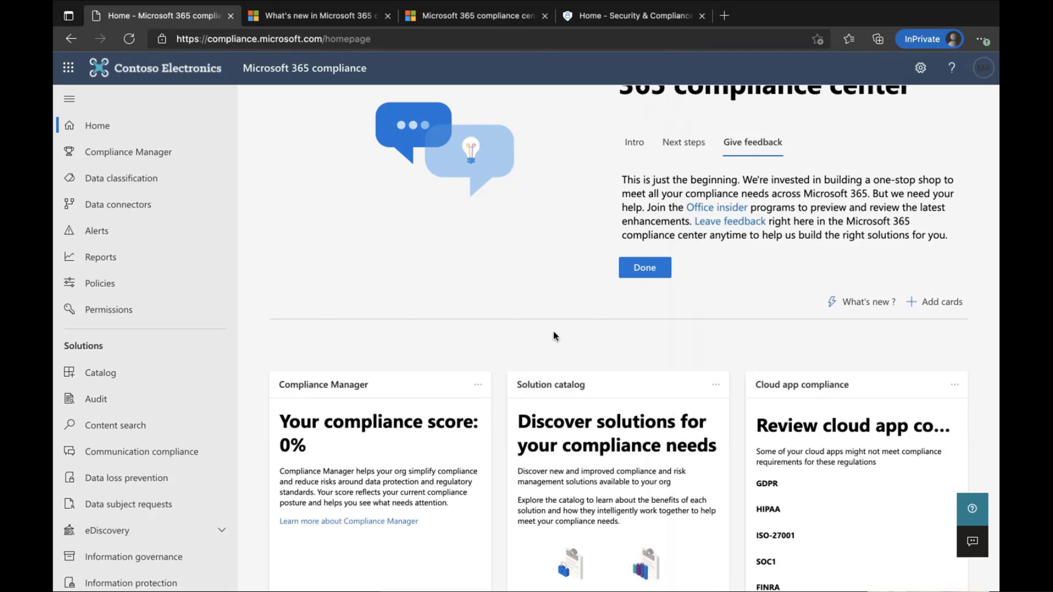
pyautogui.scroll(3, 718, 403)
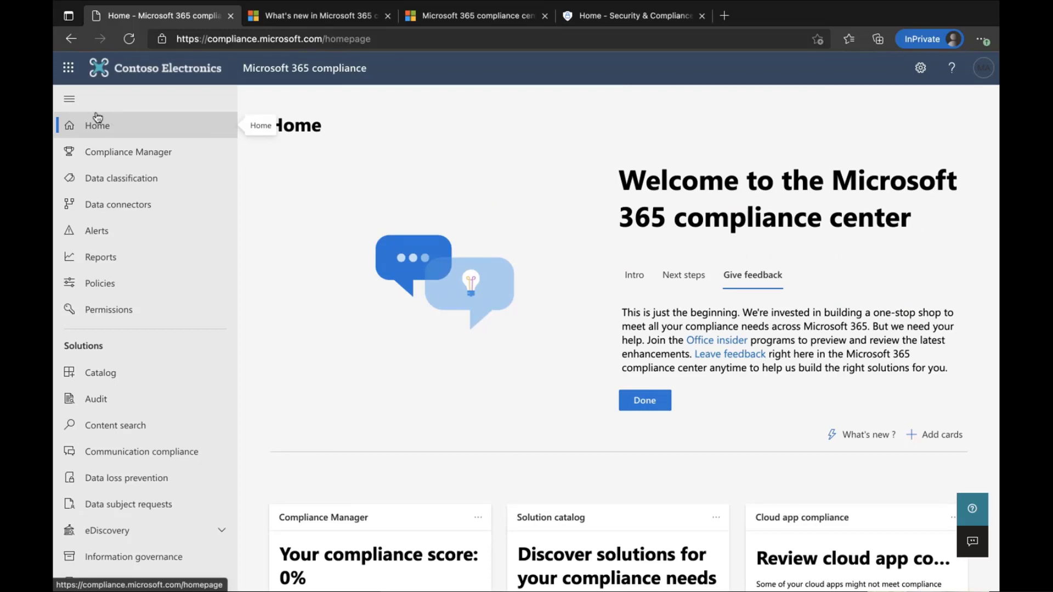
pyautogui.click(57, 100)
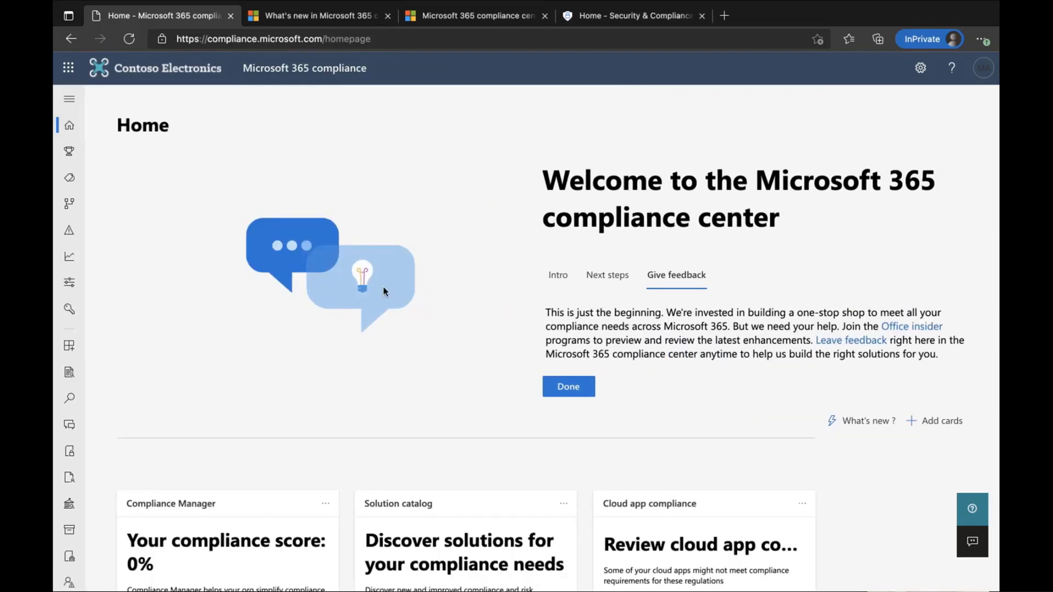
# Expand the side navigation to show its labels and open the Compliance Manager settings.
pyautogui.click(67, 102)
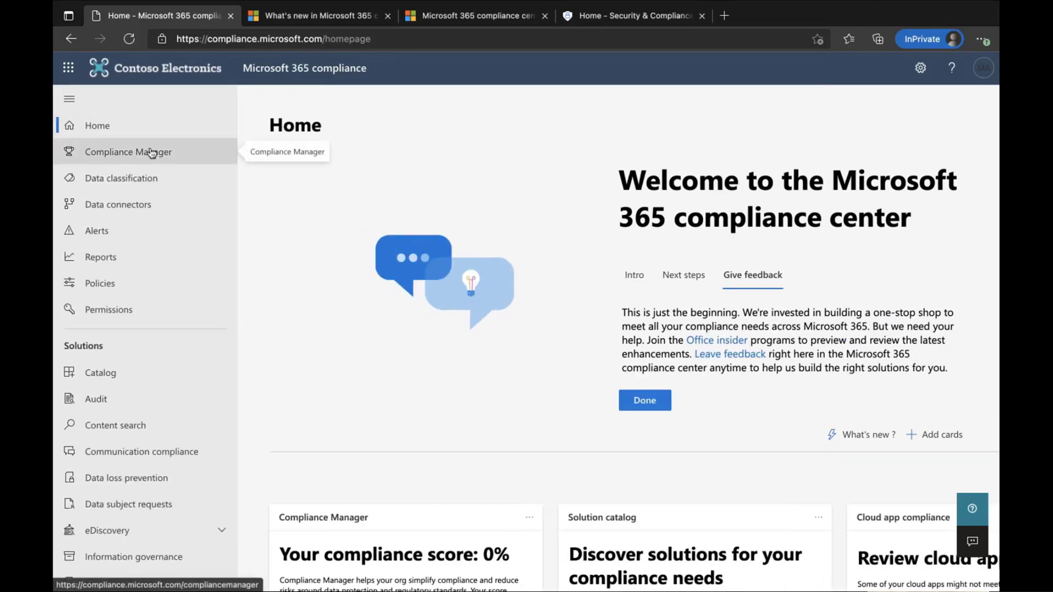
pyautogui.click(143, 155)
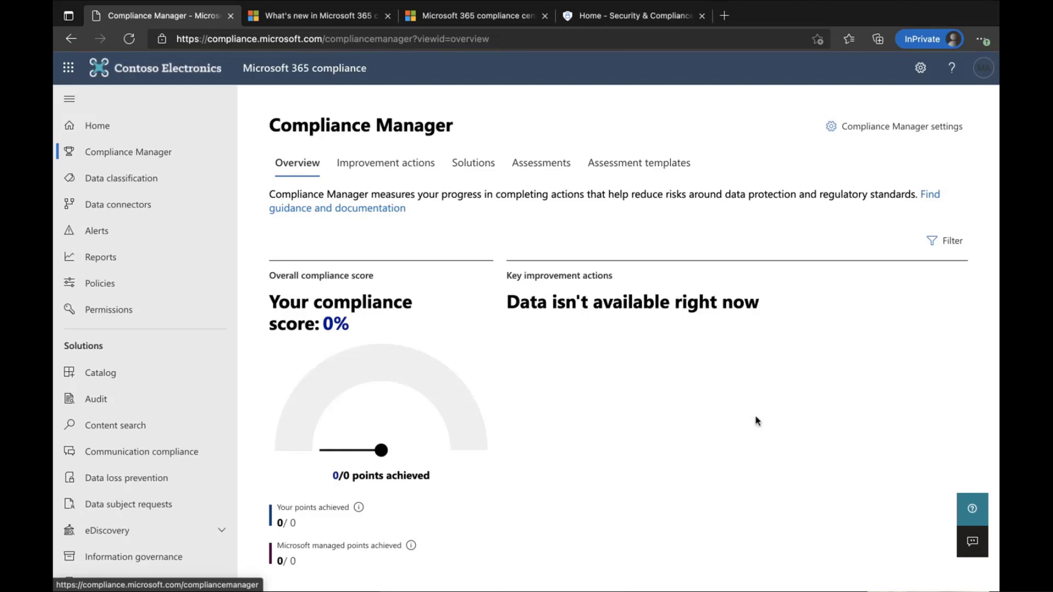
pyautogui.click(888, 131)
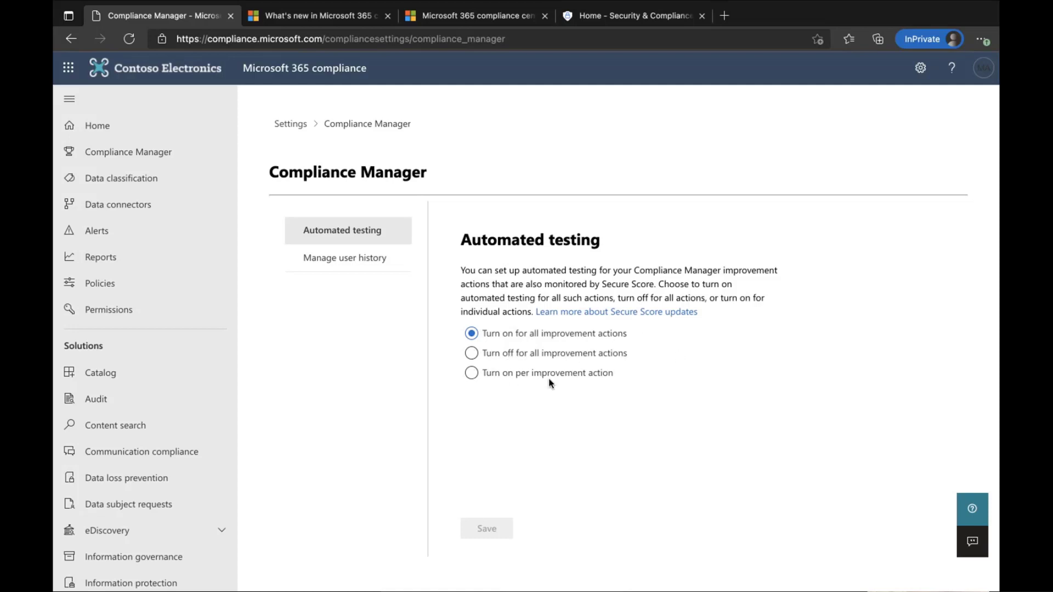
# Choose automated testing per improvement action and review the list of individual actions without saving.
pyautogui.click(563, 382)
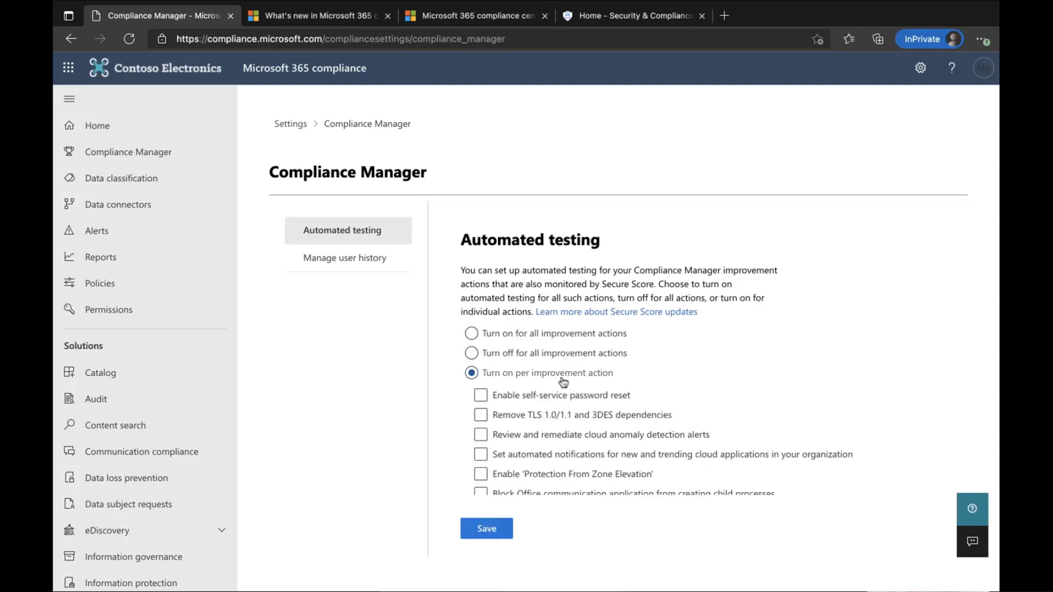
pyautogui.scroll(-2, 550, 406)
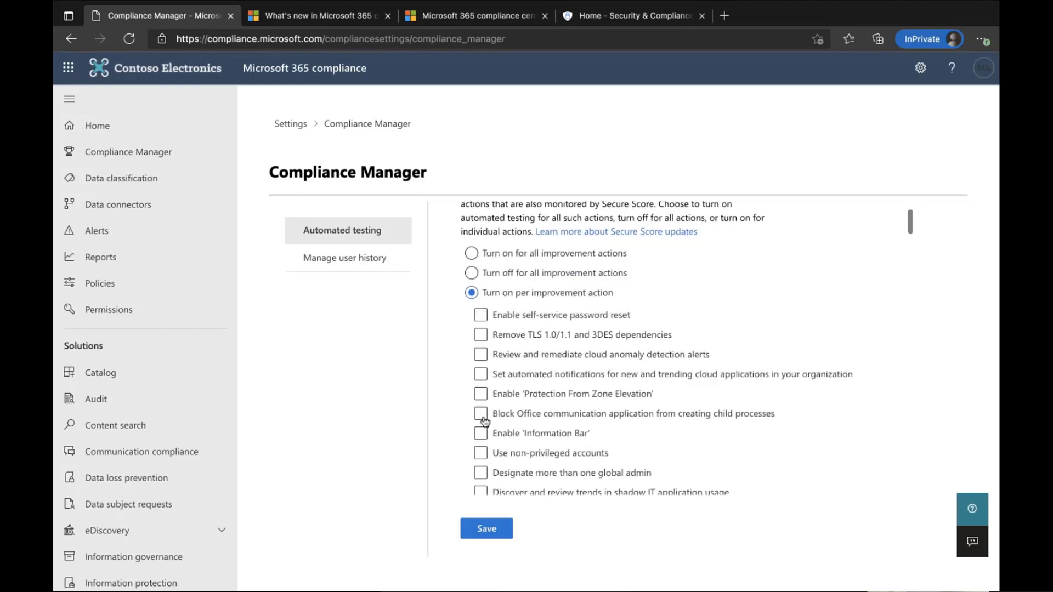
pyautogui.scroll(-2, 573, 423)
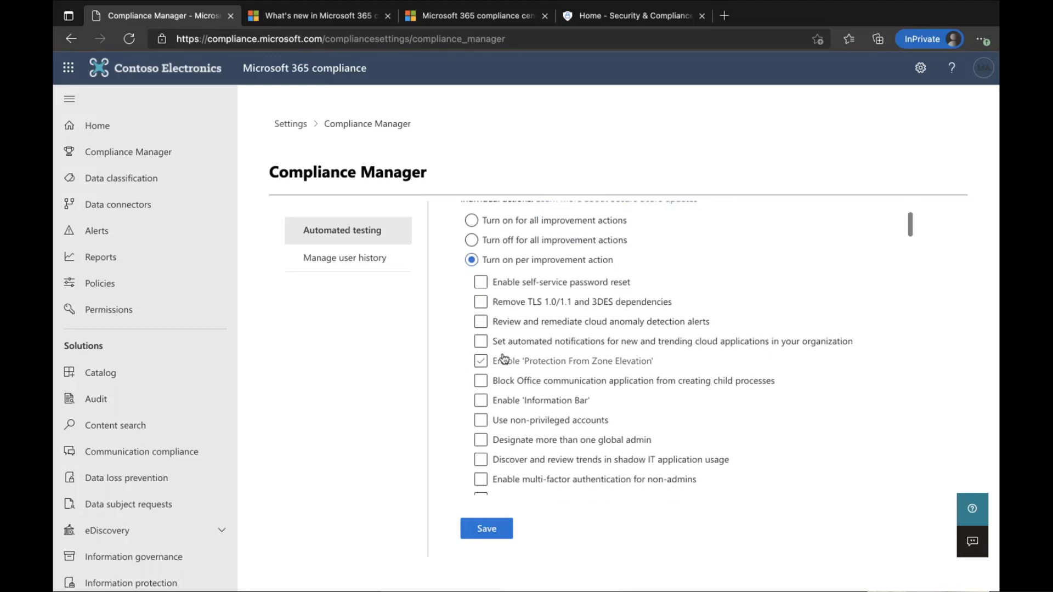
pyautogui.scroll(-1, 543, 375)
pyautogui.scroll(4, 511, 356)
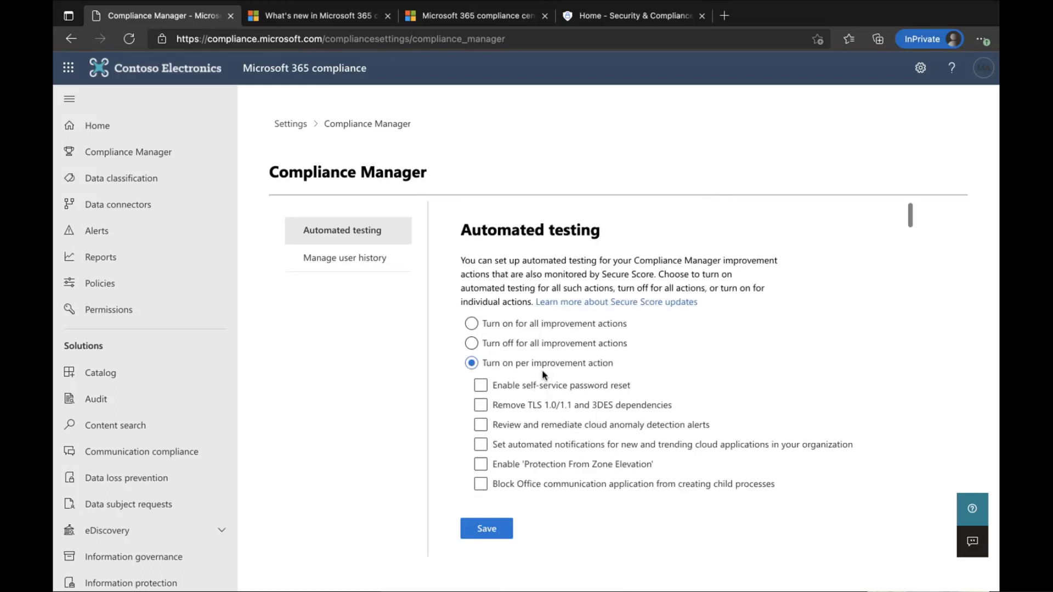
# Review the Manage user history settings and the list of users who work with improvement actions.
pyautogui.click(358, 266)
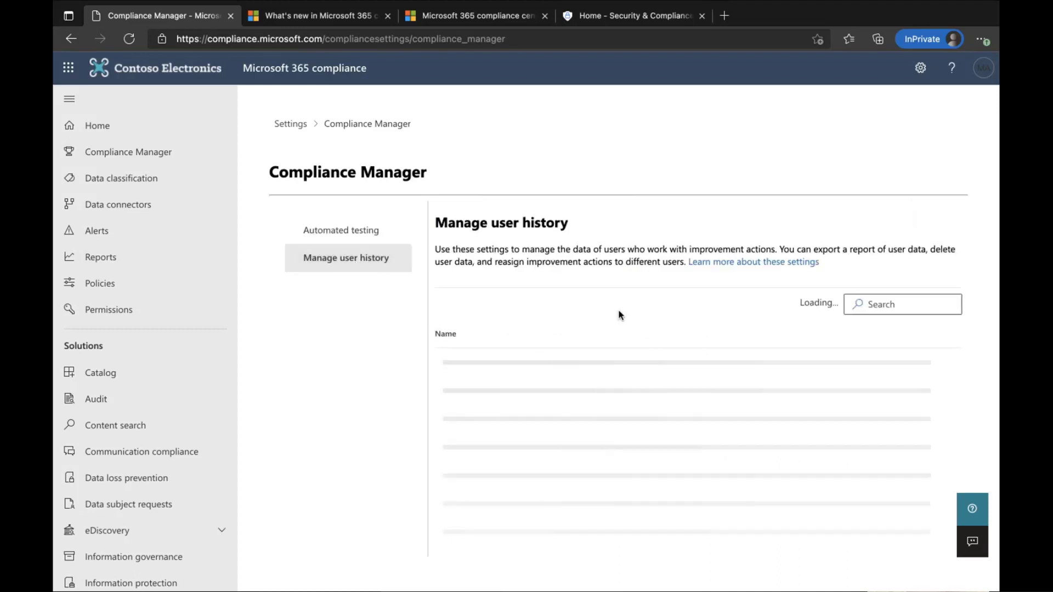
pyautogui.moveTo(773, 42)
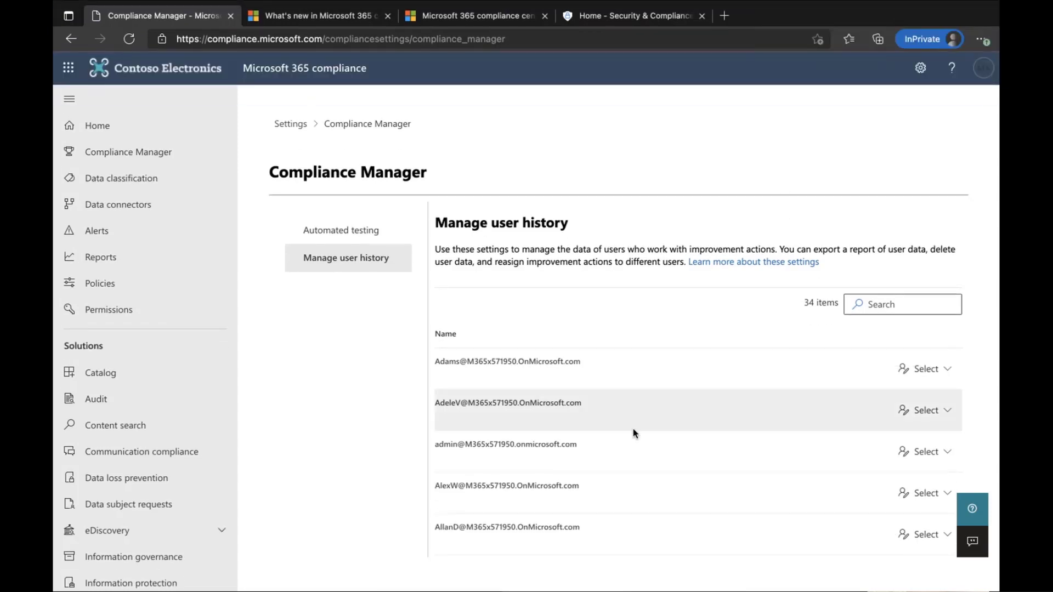
pyautogui.scroll(-1, 633, 488)
pyautogui.scroll(-2, 622, 436)
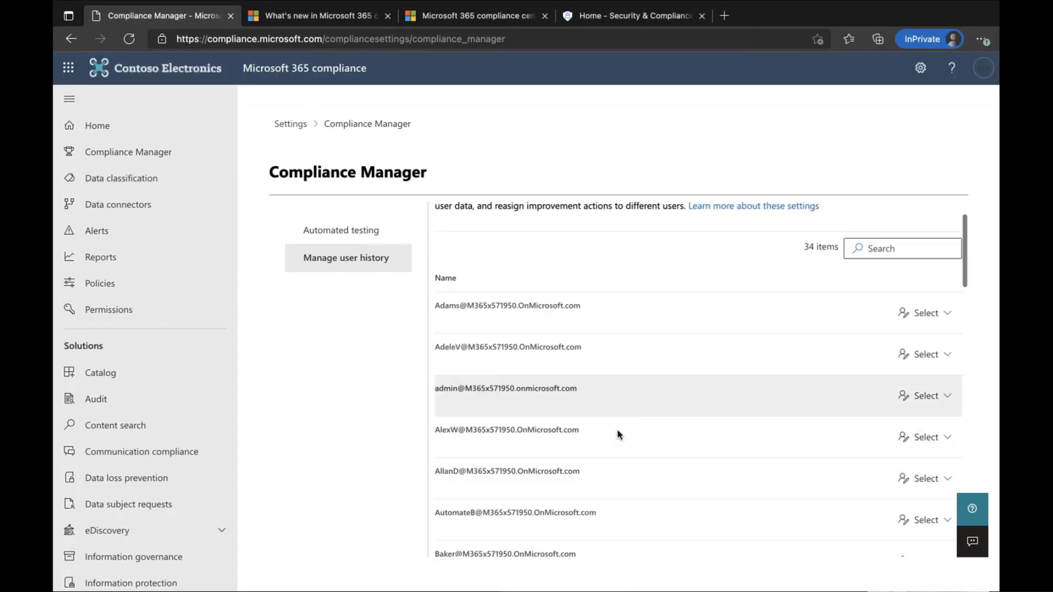
# Leave the settings and return to the overall compliance score on the Compliance Manager overview.
pyautogui.click(291, 124)
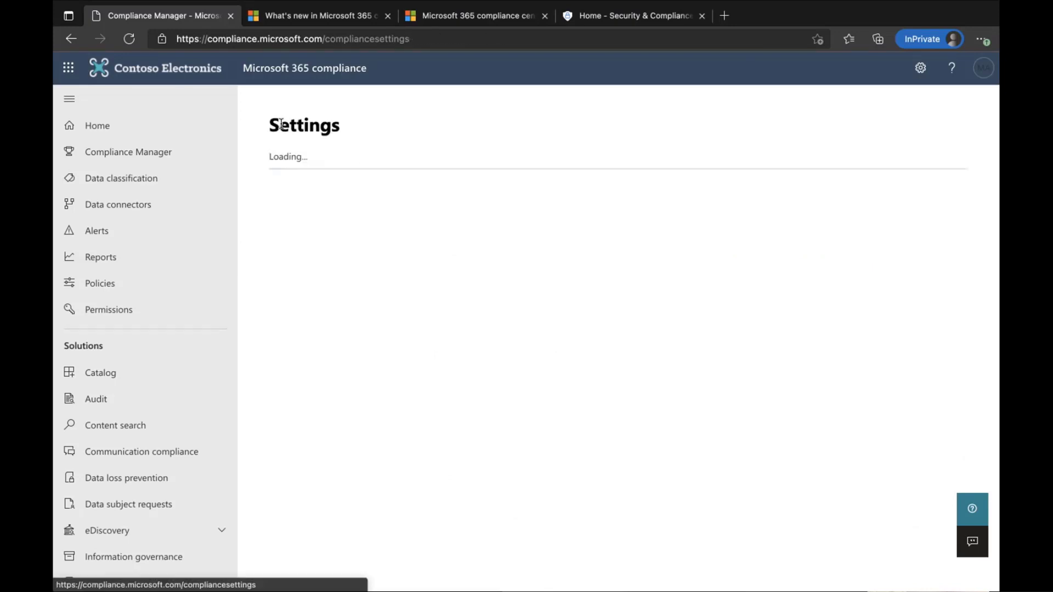
pyautogui.click(148, 154)
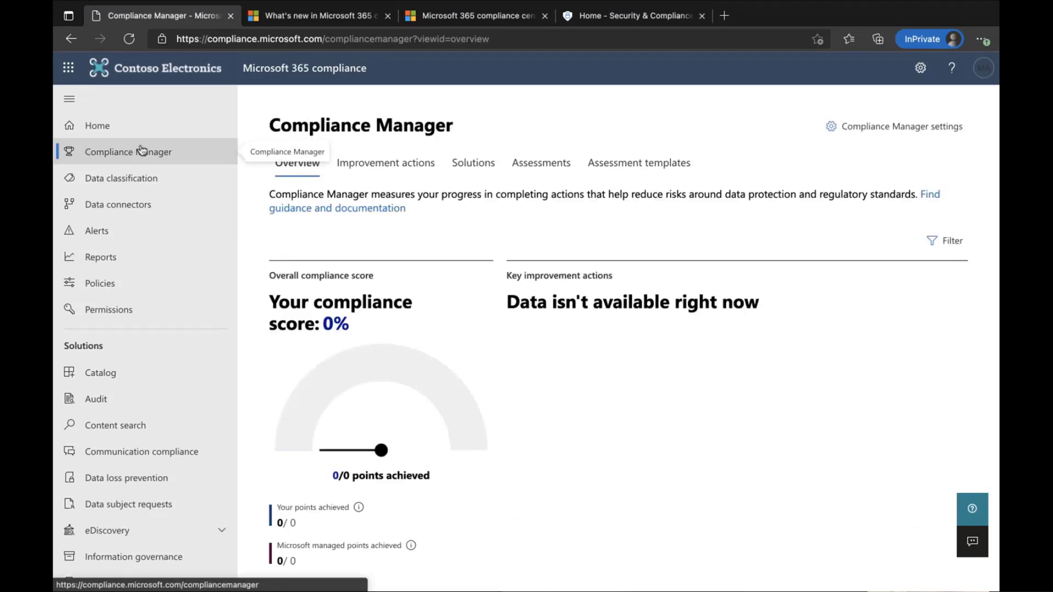
pyautogui.scroll(-1, 528, 277)
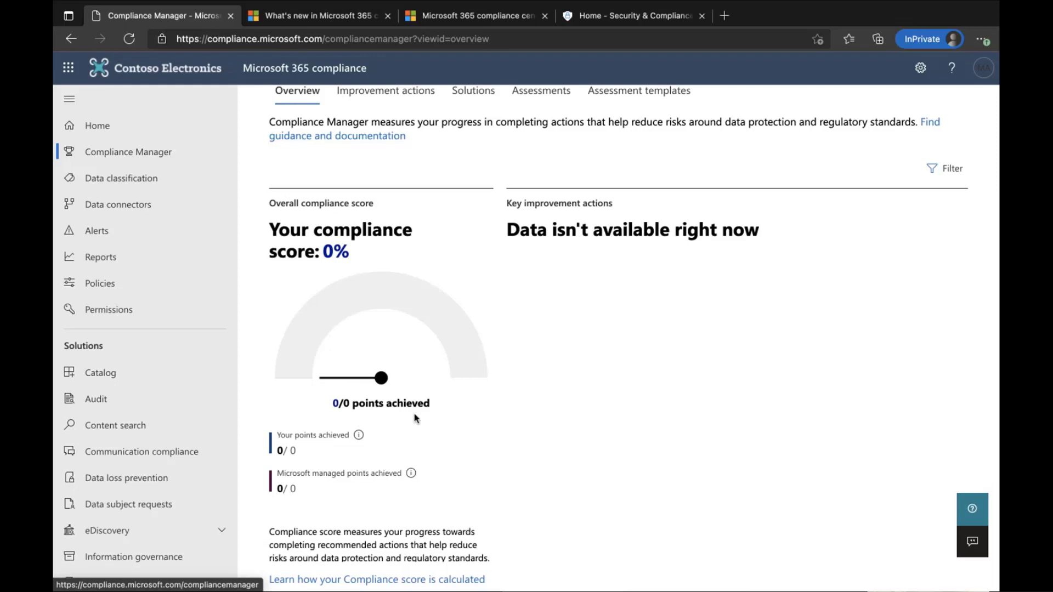
# Switch to Chrome and open compliance.microsoft.com in a new tab.
pyautogui.press('super+Tab')
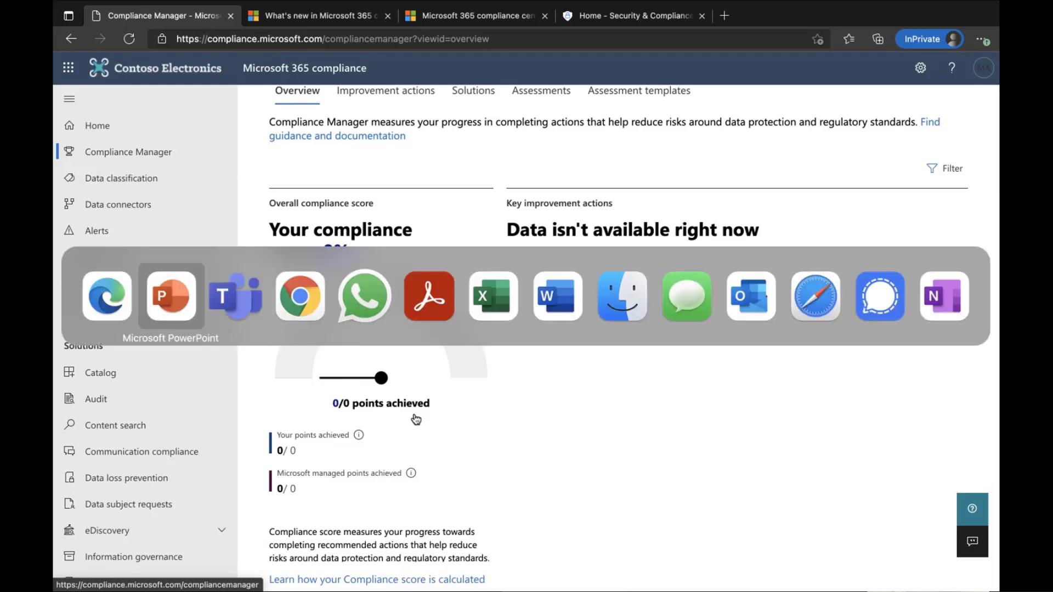
pyautogui.press('super+Tab')
pyautogui.press('super+Tab')
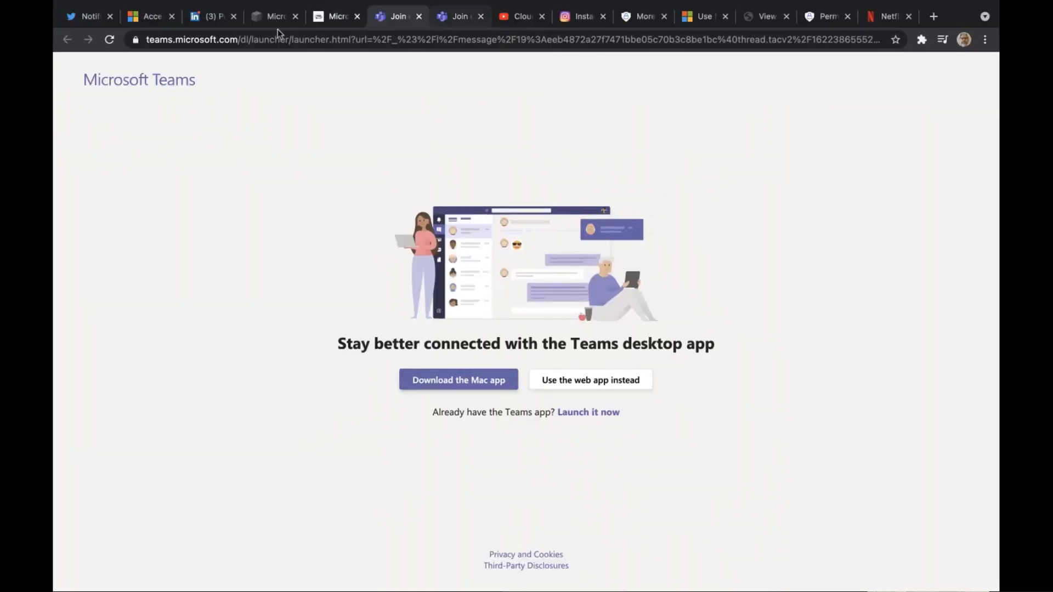
pyautogui.click(934, 51)
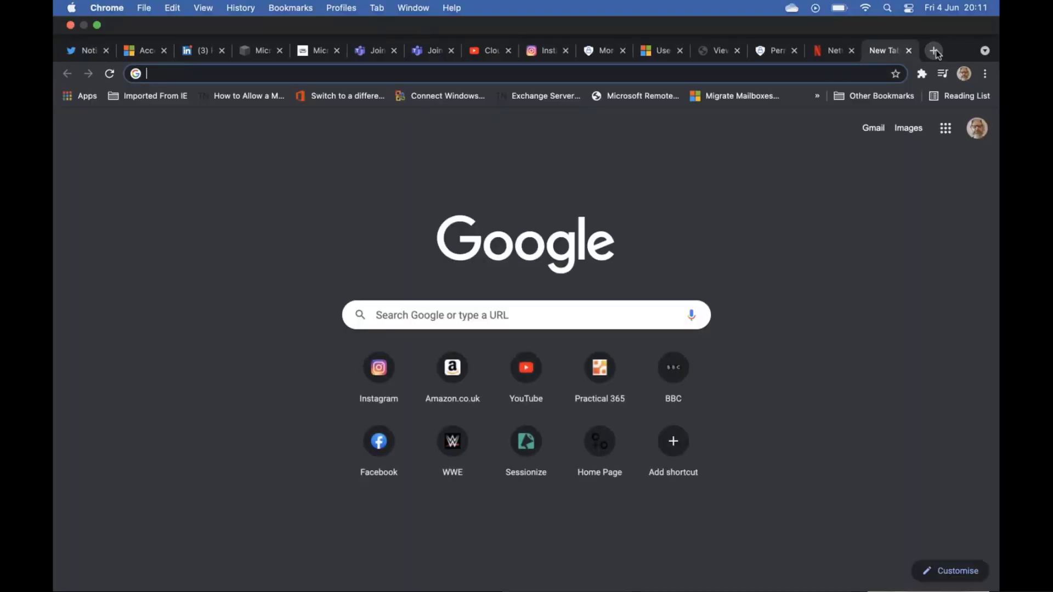
pyautogui.write('compliance.microsoft.com')
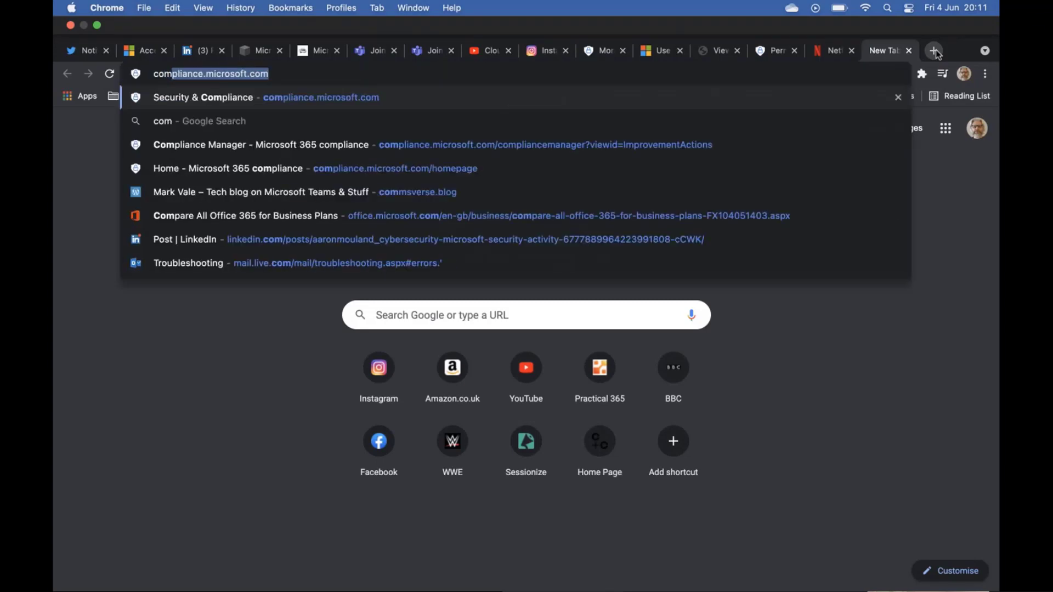
pyautogui.press('Return')
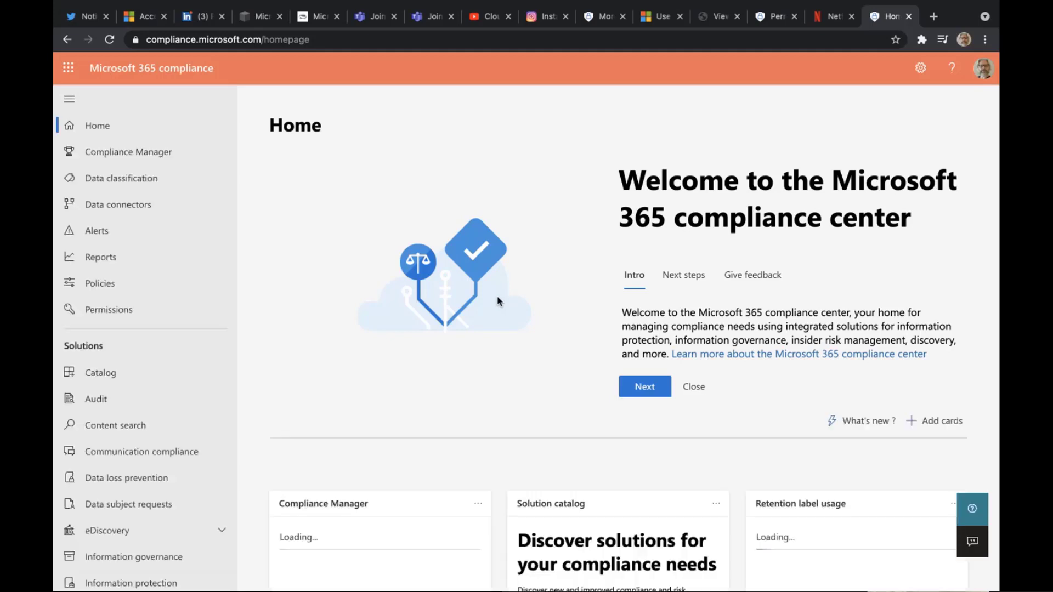
# Review the overall score in Compliance Manager and the linked article on how the compliance score is calculated.
pyautogui.click(141, 152)
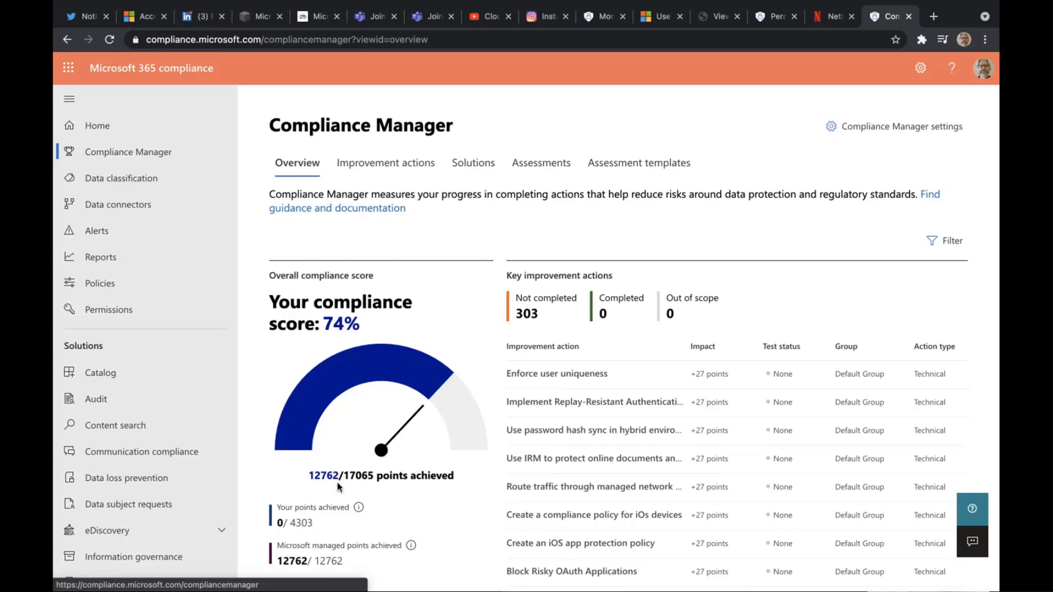
pyautogui.scroll(-1, 394, 491)
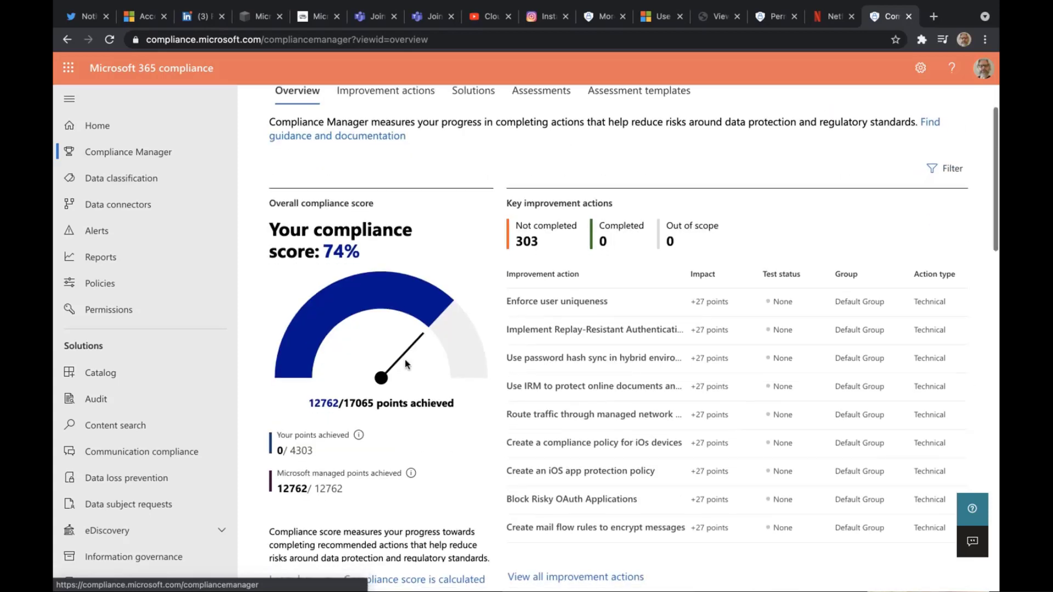
pyautogui.scroll(-3, 406, 364)
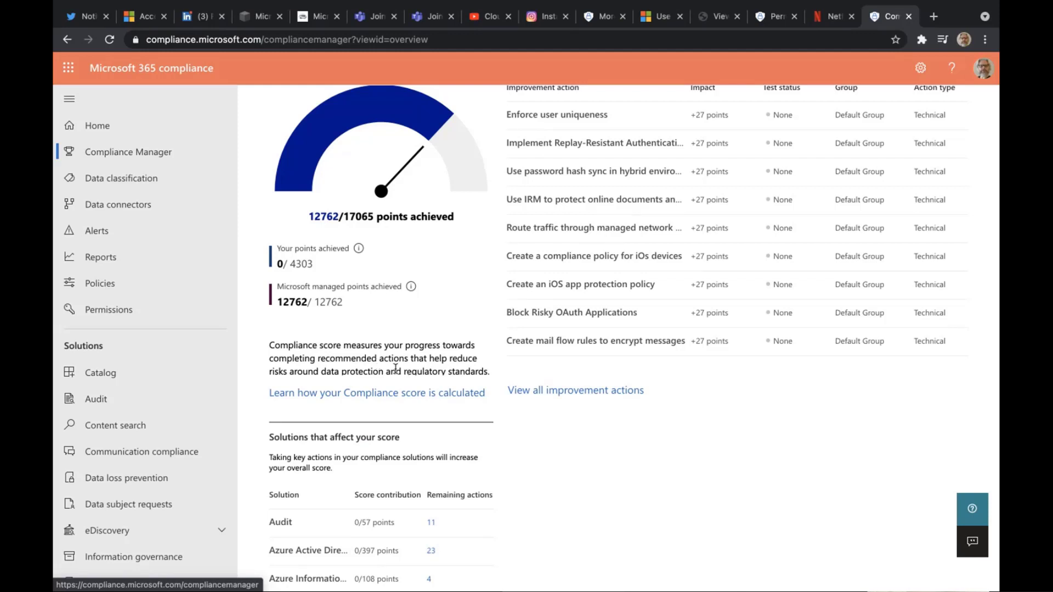
pyautogui.click(339, 395)
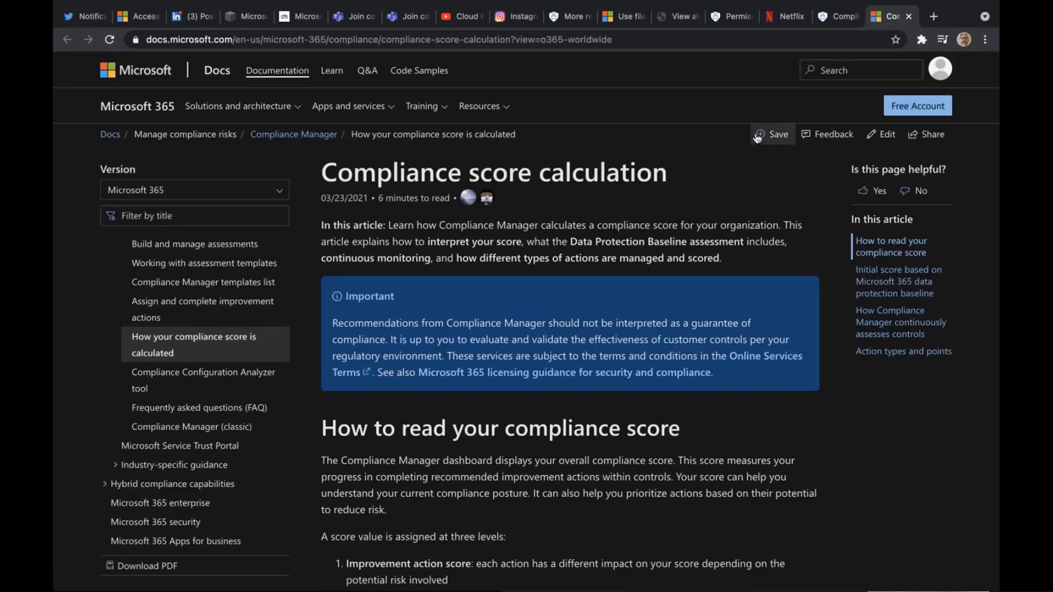
pyautogui.click(842, 17)
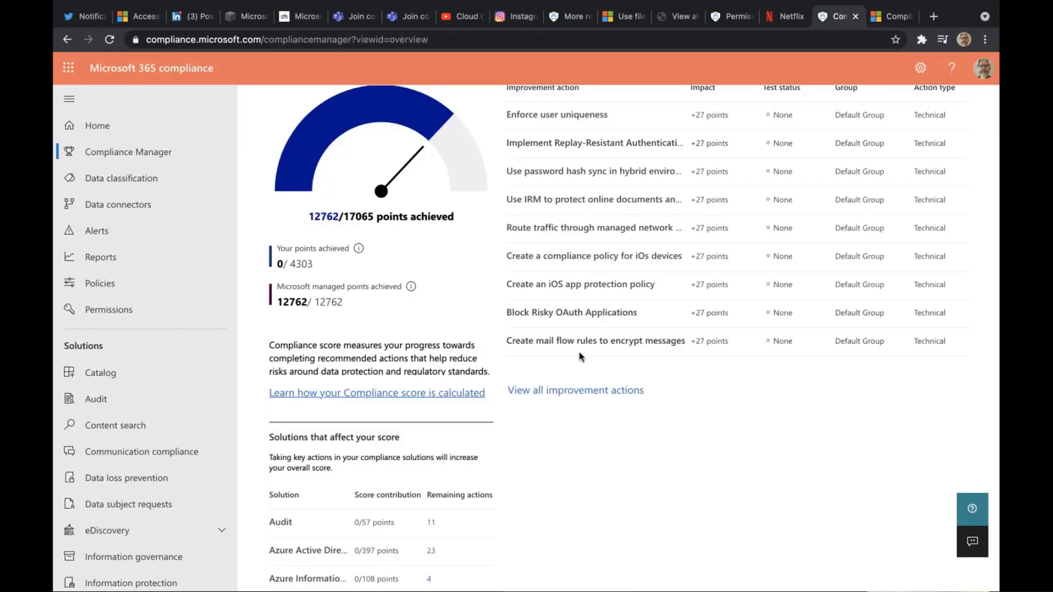
# Examine the key improvement actions on the Compliance Manager overview, including their impact, test status, group and action type.
pyautogui.scroll(5, 582, 356)
pyautogui.scroll(1, 581, 357)
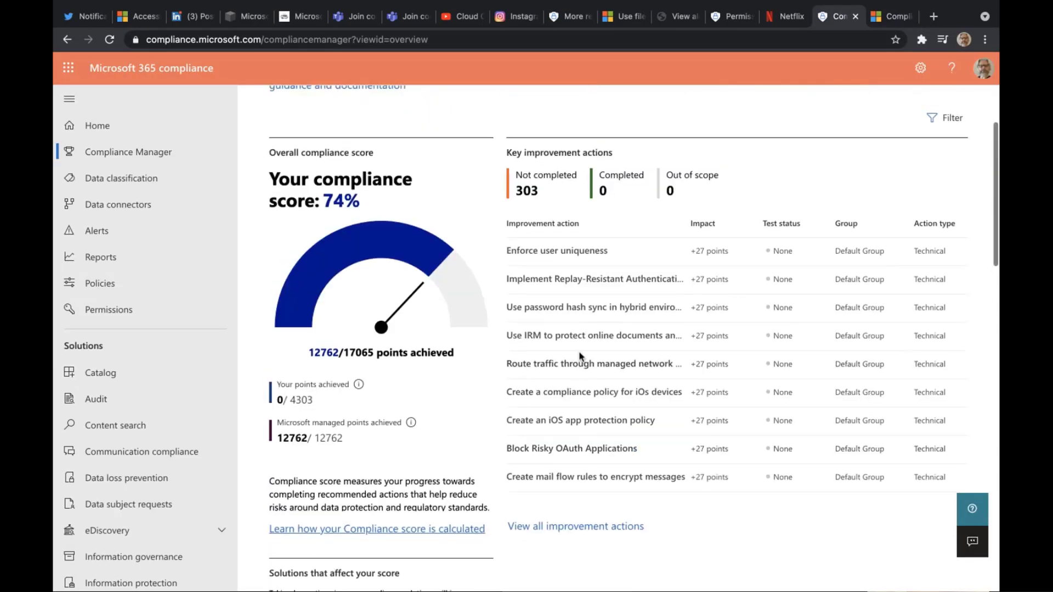
pyautogui.scroll(2, 581, 357)
pyautogui.scroll(-1, 581, 357)
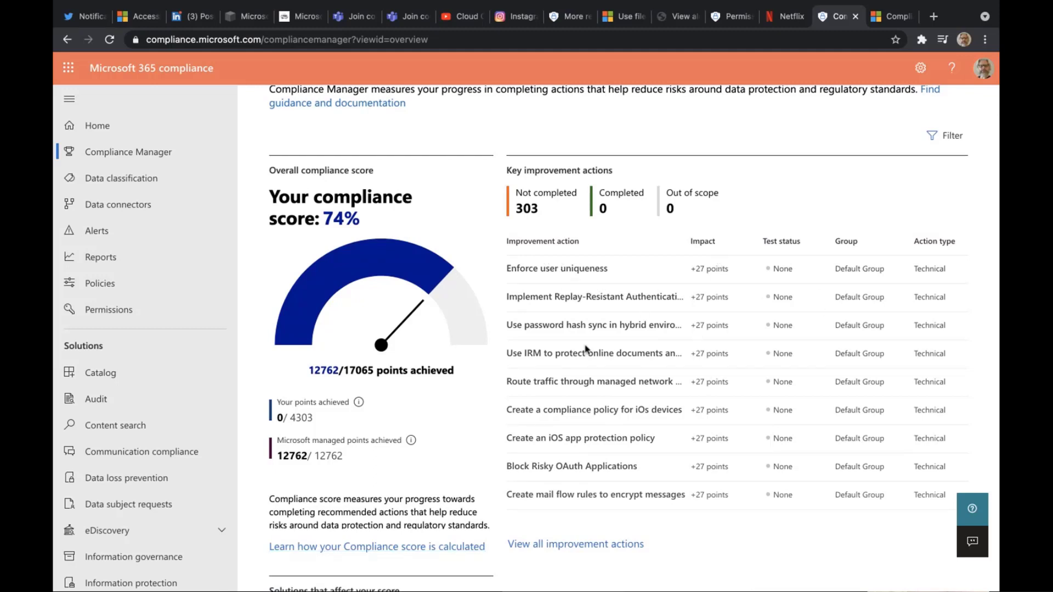
pyautogui.scroll(-1, 620, 455)
pyautogui.scroll(1, 618, 454)
pyautogui.scroll(-2, 614, 450)
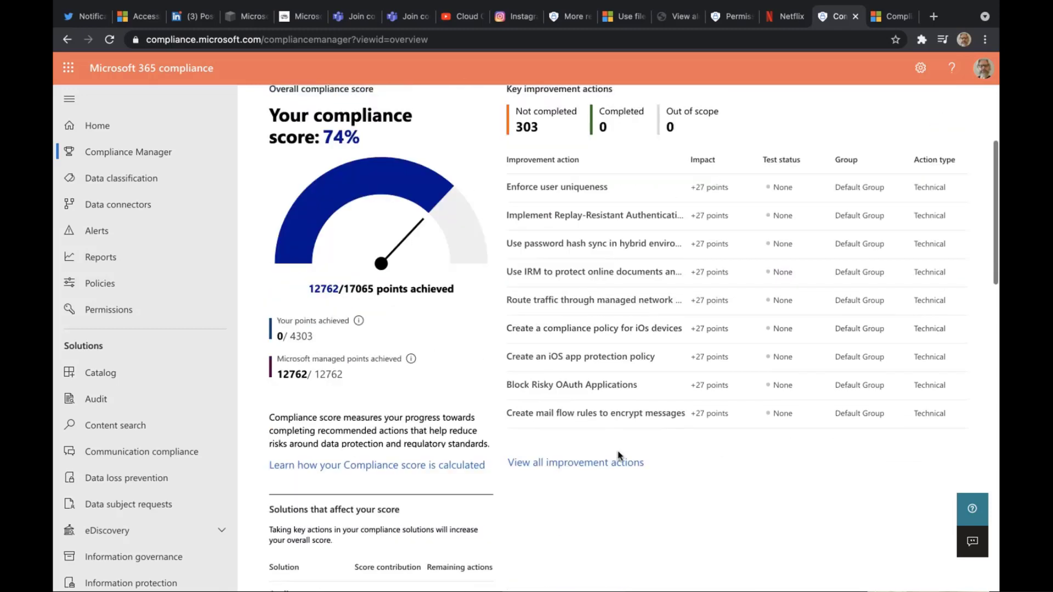
pyautogui.scroll(3, 587, 401)
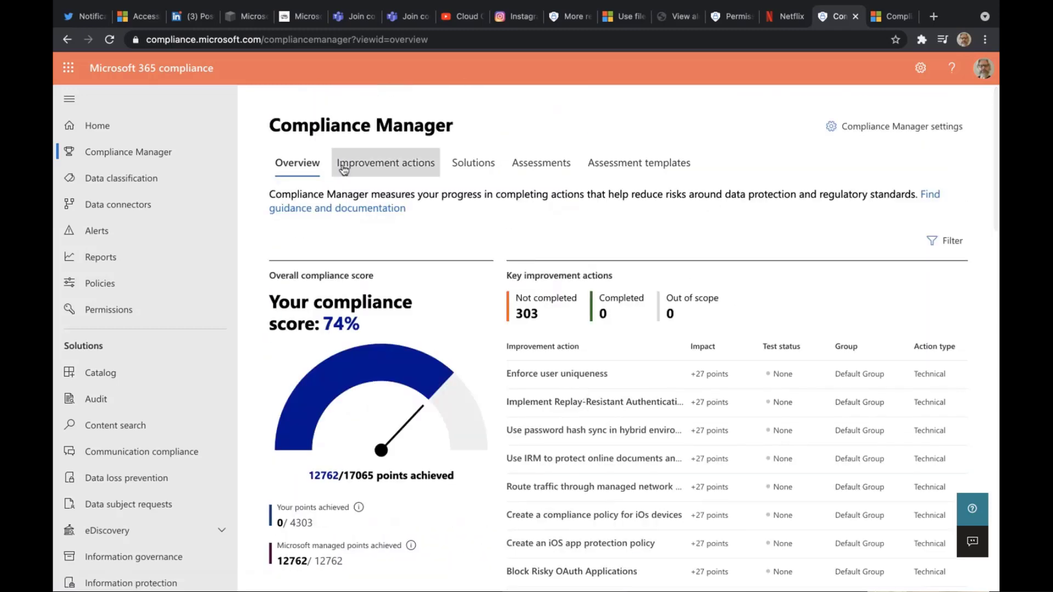
# Open the full list of improvement actions and check the Data Protection Baseline and EU GDPR choices in the Regulations filter.
pyautogui.click(381, 168)
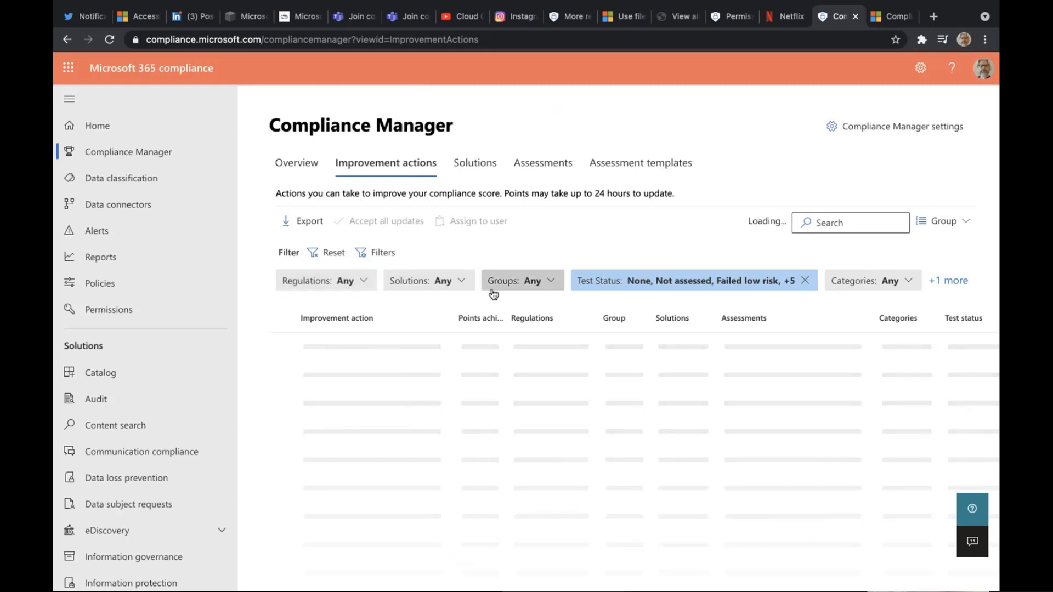
pyautogui.click(365, 283)
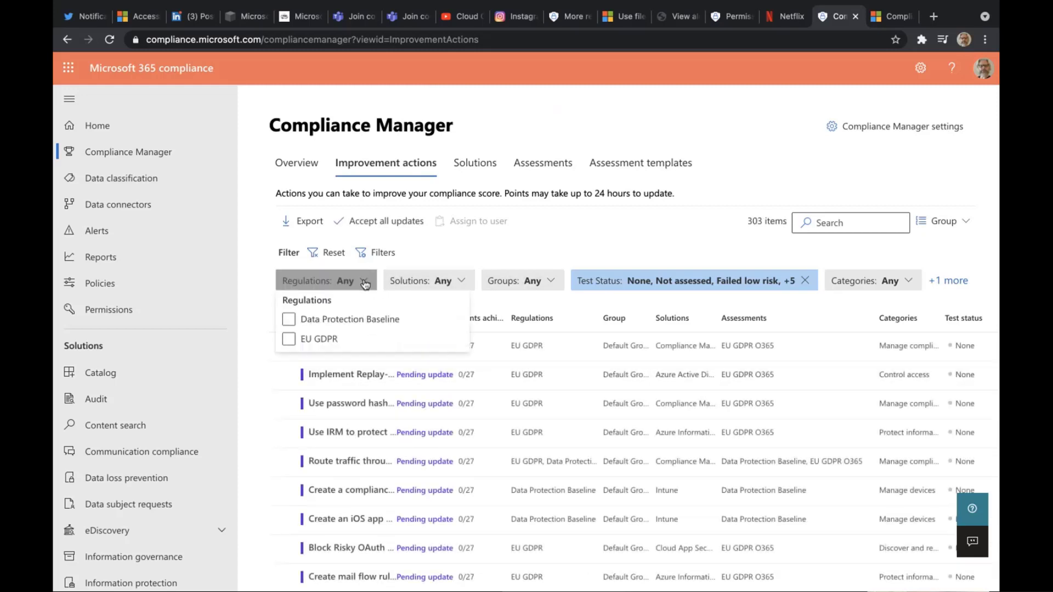
pyautogui.click(336, 322)
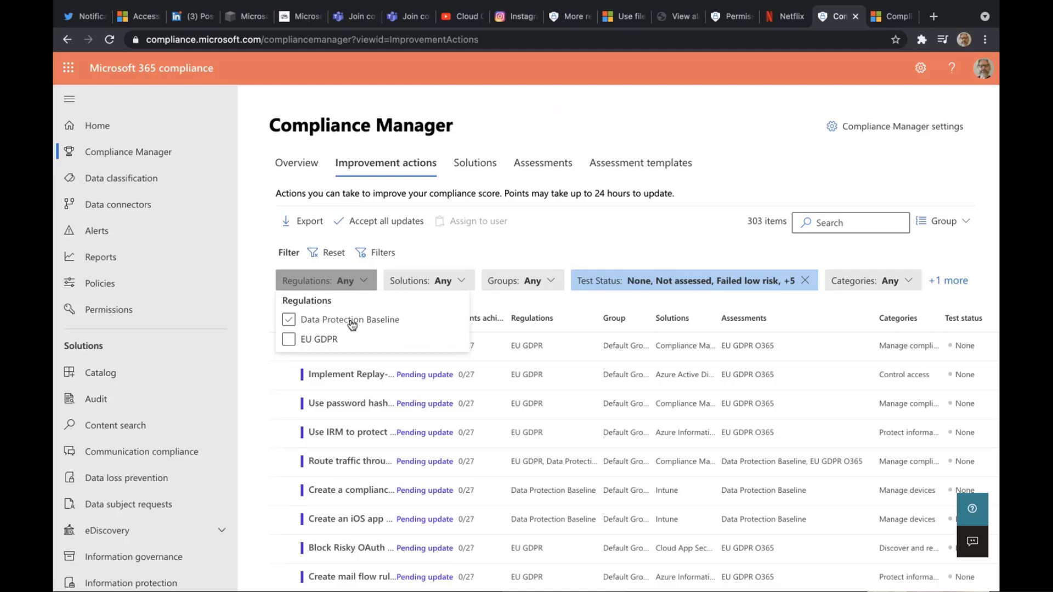
pyautogui.click(323, 342)
# Check which solutions the improvement actions can be filtered by, such as Cloud App Security and Exchange Online Protection, without applying a filter.
pyautogui.click(460, 281)
pyautogui.click(459, 282)
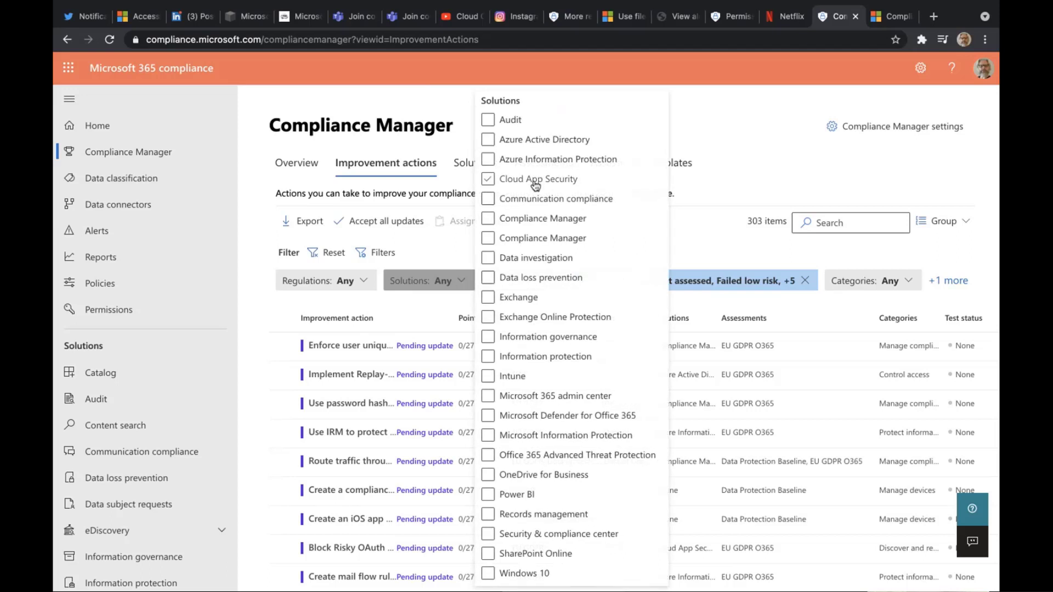
pyautogui.click(494, 182)
pyautogui.click(498, 318)
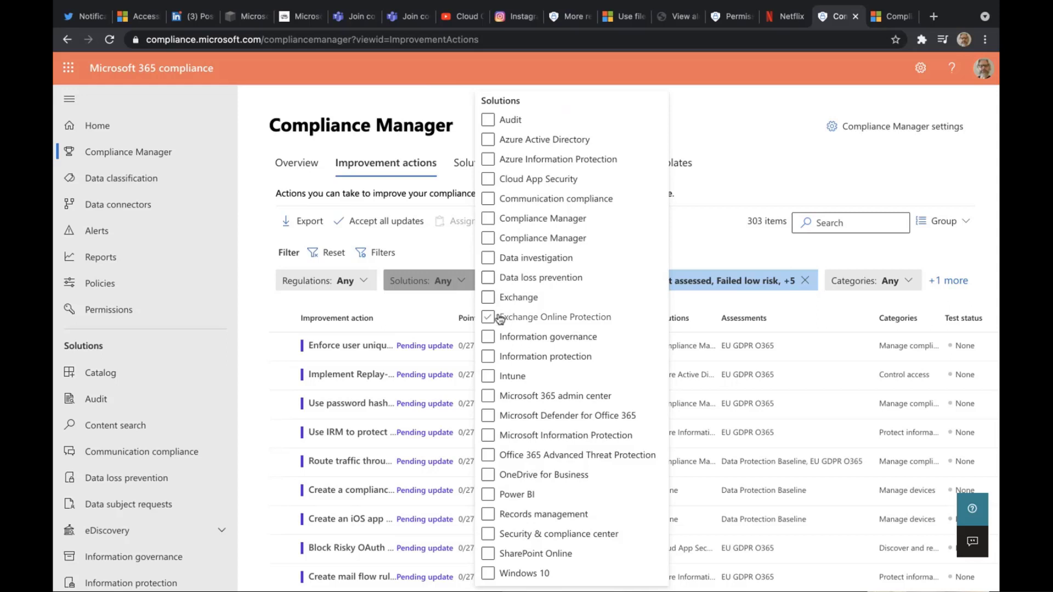
pyautogui.click(753, 154)
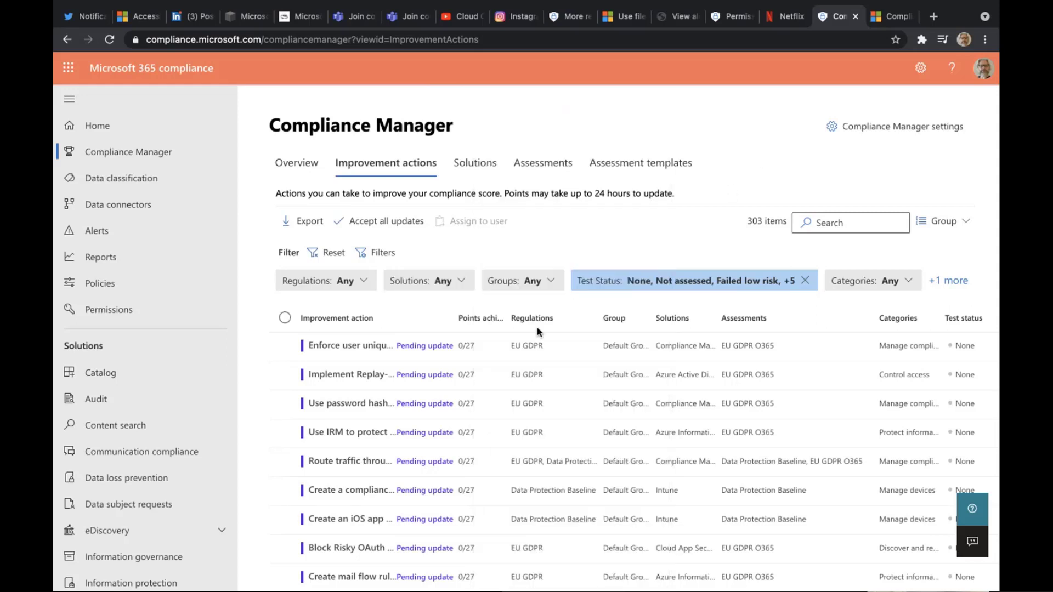
# Check the Groups filter's choices and look through the unfiltered list of improvement actions.
pyautogui.click(537, 281)
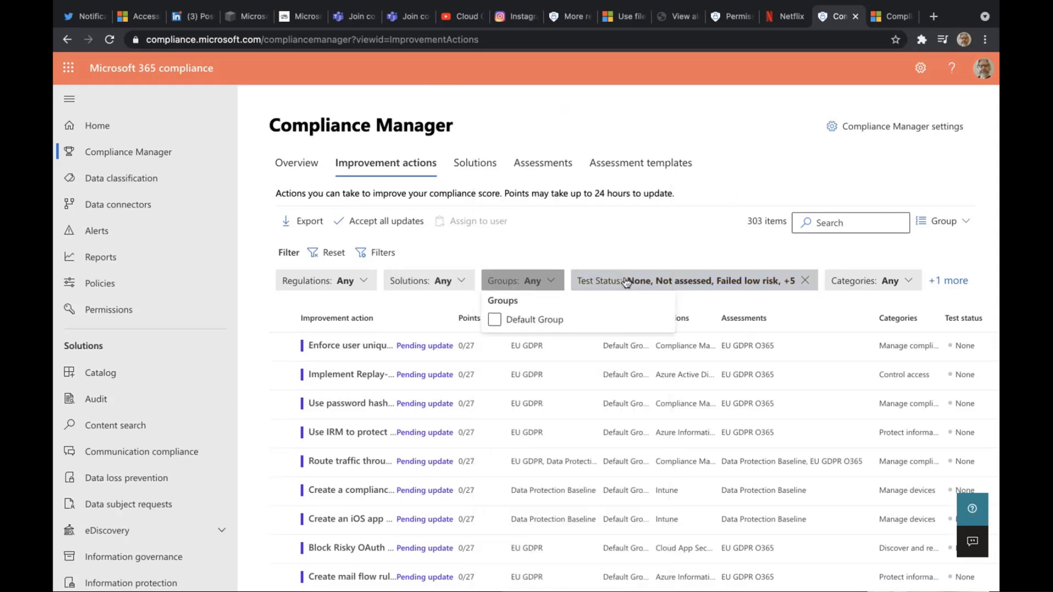
pyautogui.click(649, 233)
pyautogui.scroll(-2, 545, 433)
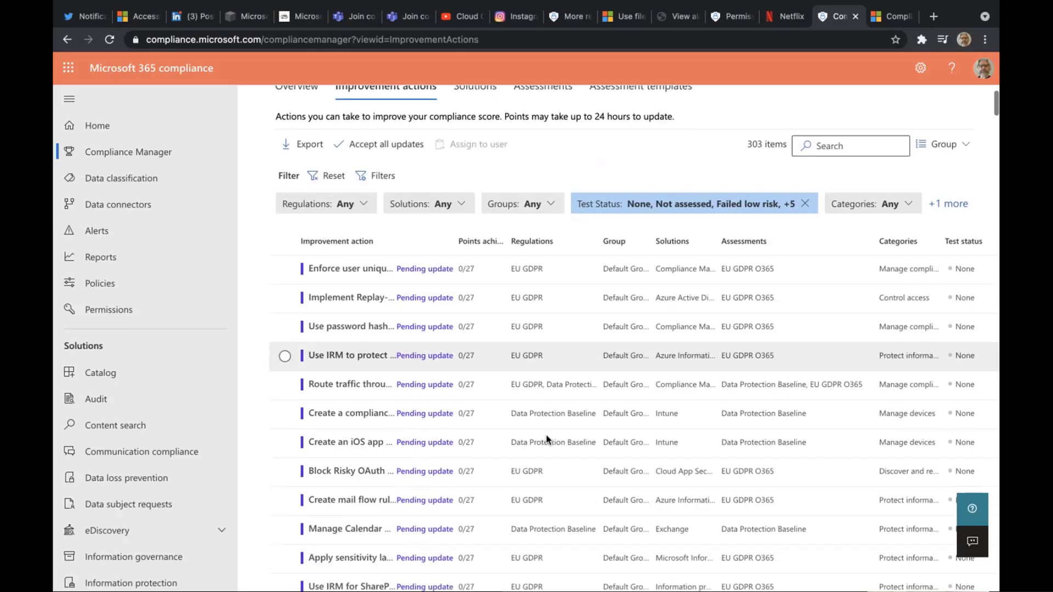
# Find the Enforce Multi-Factor Authenticator Registration action among the improvement actions and open its details.
pyautogui.scroll(-3, 547, 434)
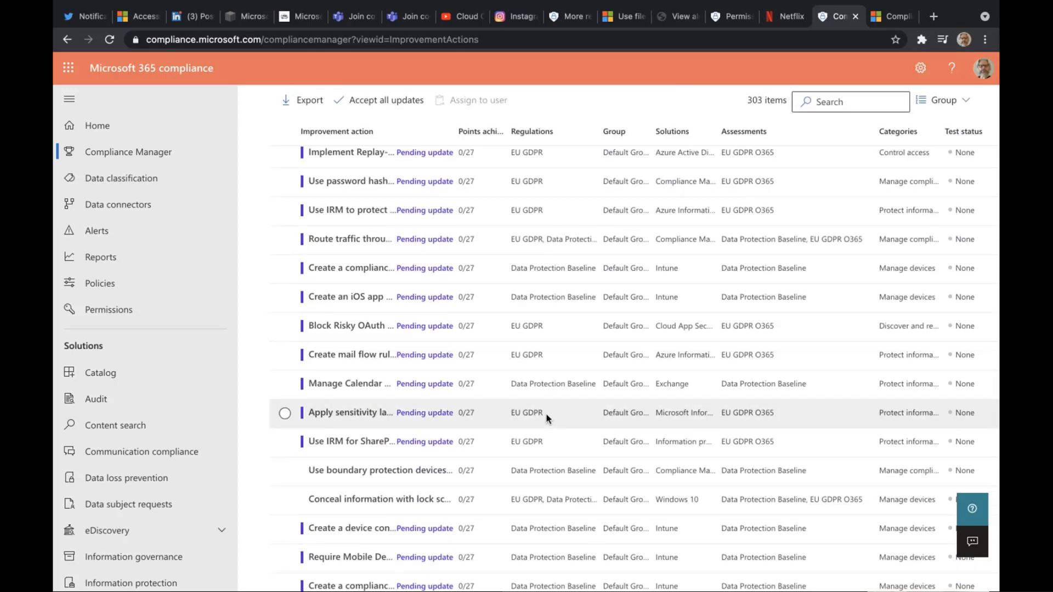
pyautogui.scroll(-4, 546, 414)
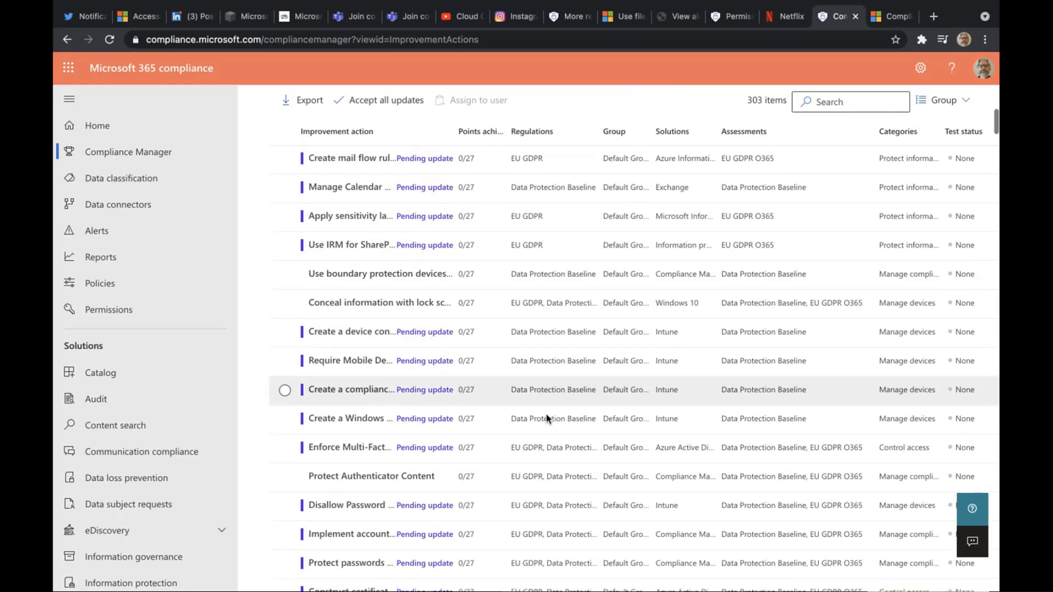
pyautogui.scroll(-1, 546, 415)
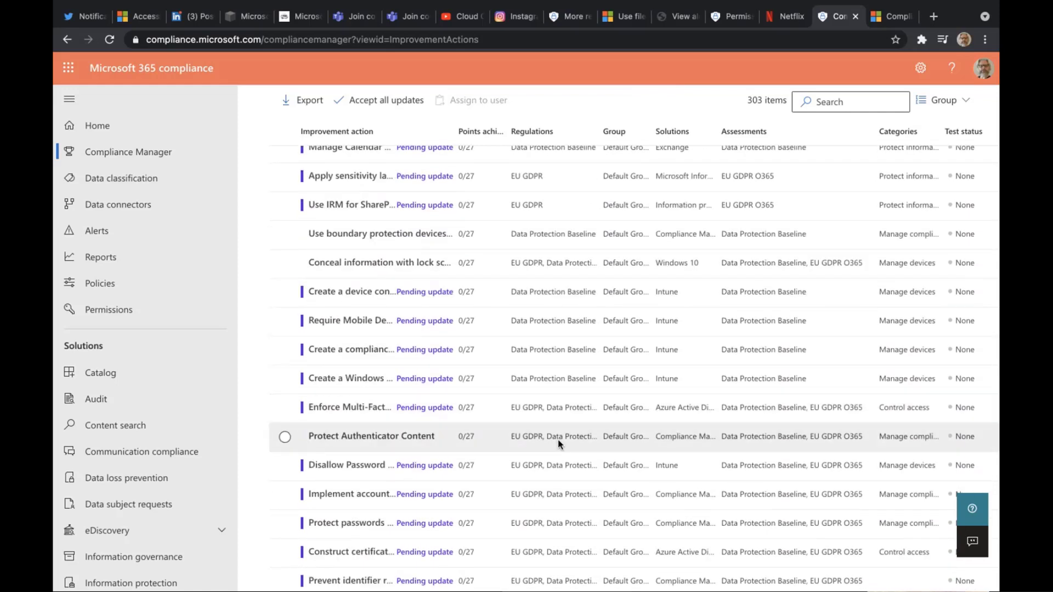
pyautogui.click(341, 408)
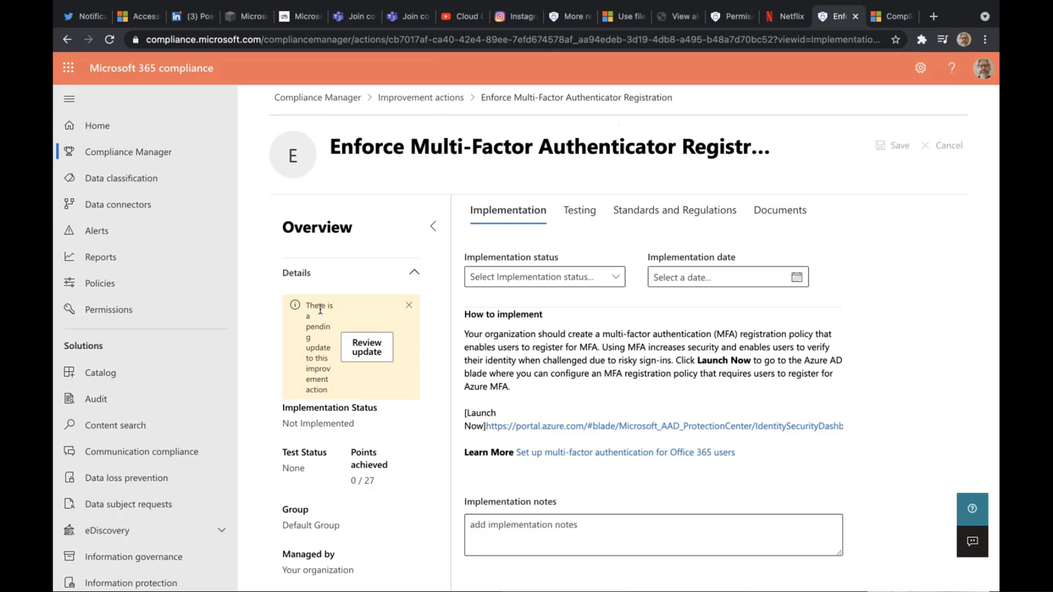
# Review the overview and change details of the action's pending update and accept the update.
pyautogui.click(368, 353)
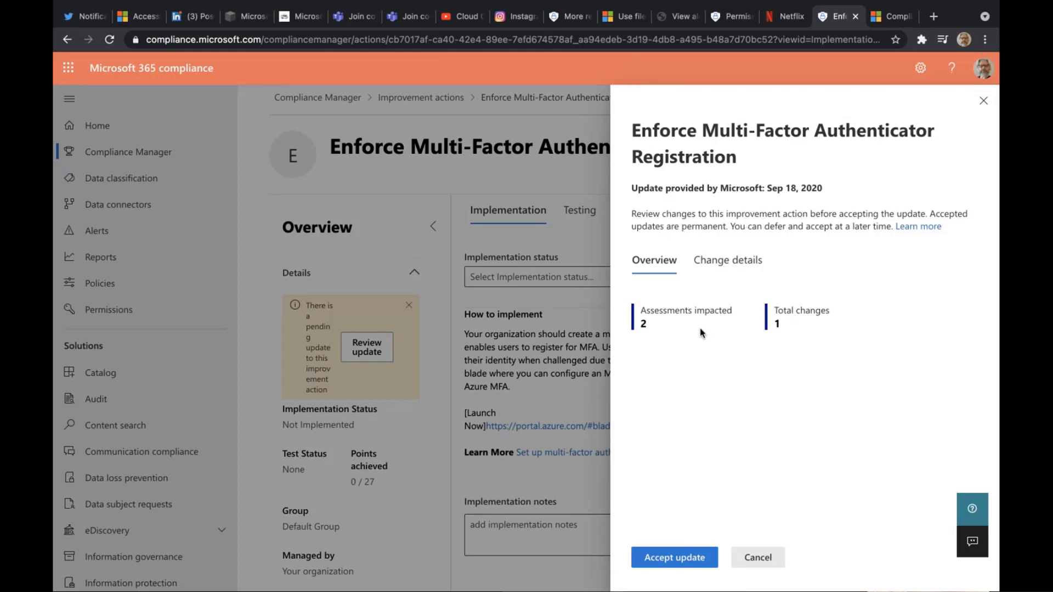
pyautogui.click(743, 256)
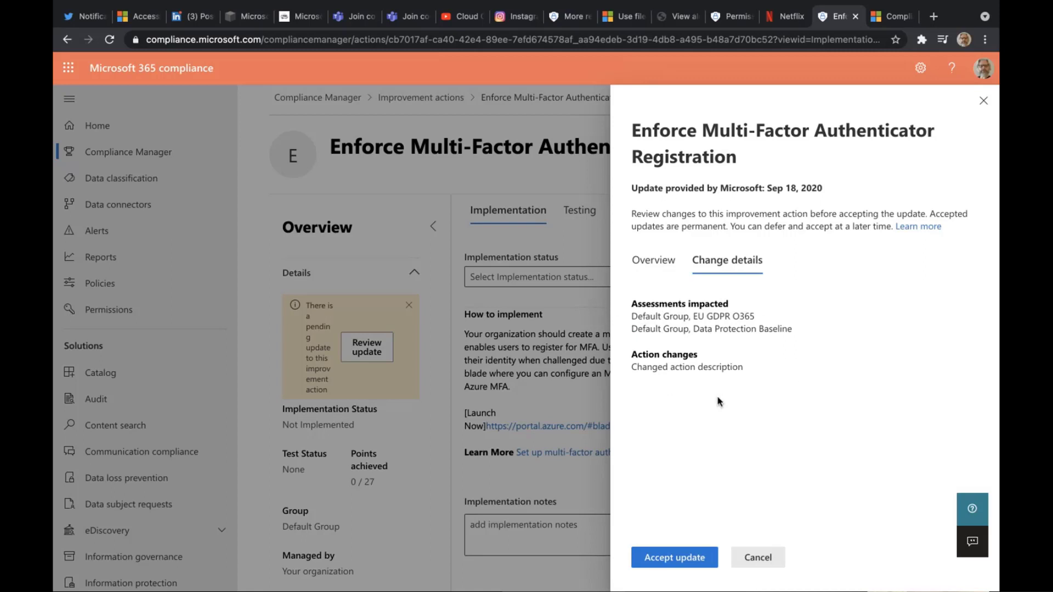
pyautogui.click(667, 557)
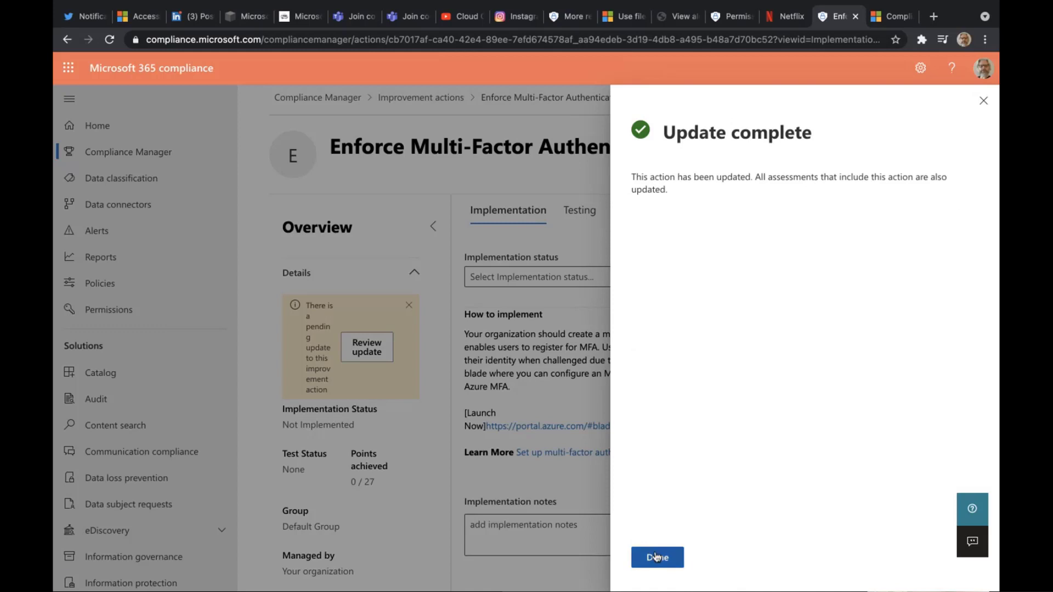
pyautogui.click(656, 554)
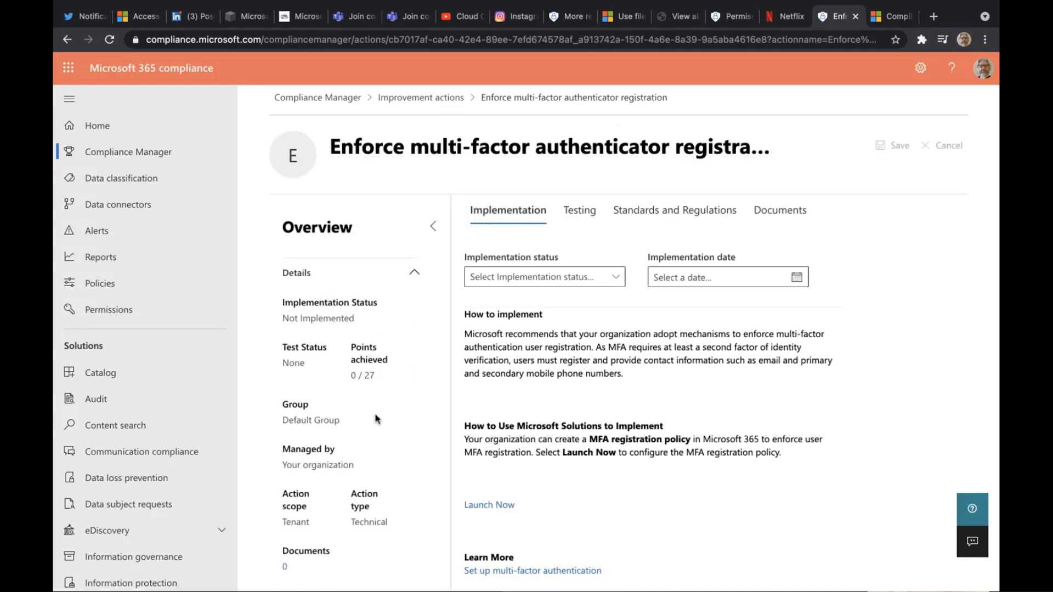
# Check the action's overview details and the suggested users it can be assigned to, without assigning anyone.
pyautogui.scroll(-3, 376, 416)
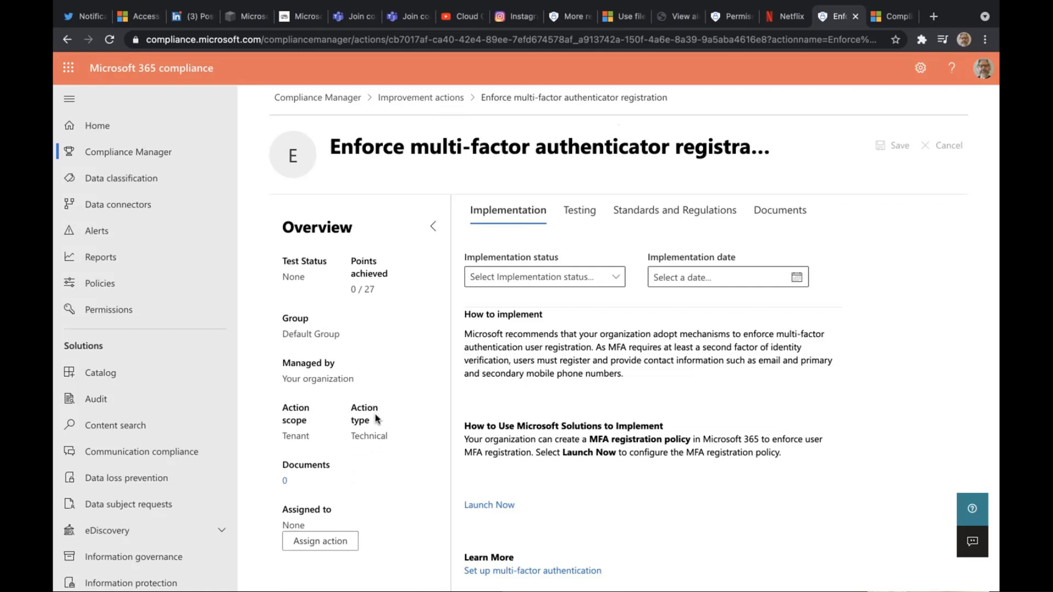
pyautogui.click(329, 548)
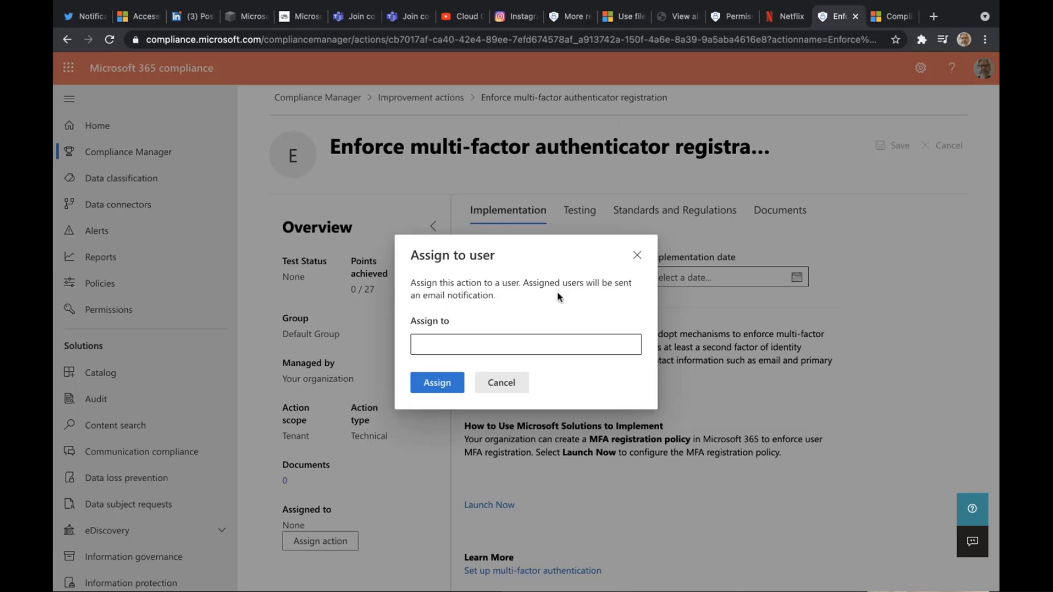
pyautogui.click(458, 343)
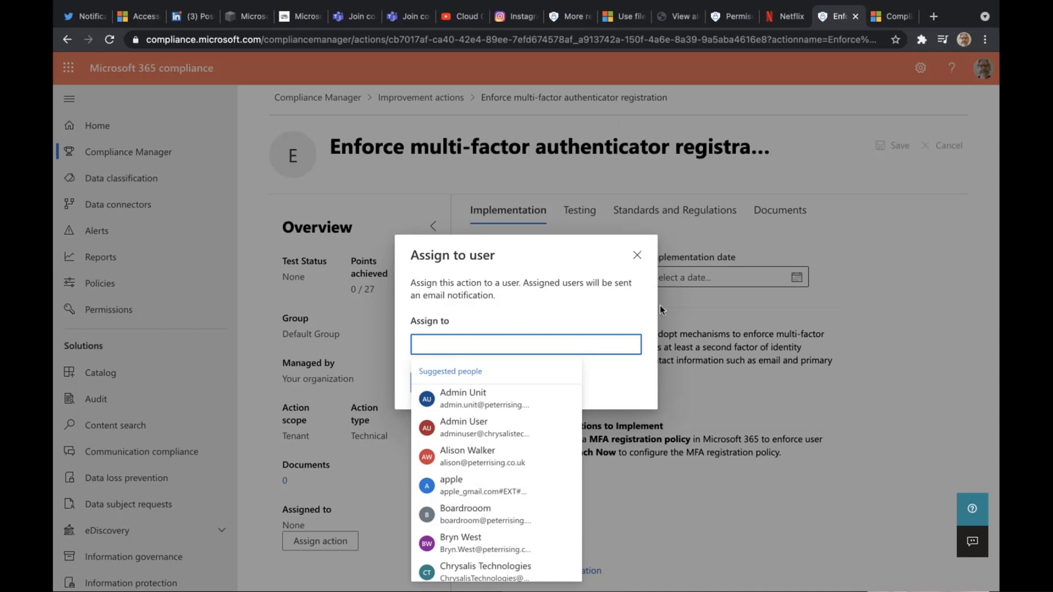
pyautogui.click(639, 258)
pyautogui.click(638, 256)
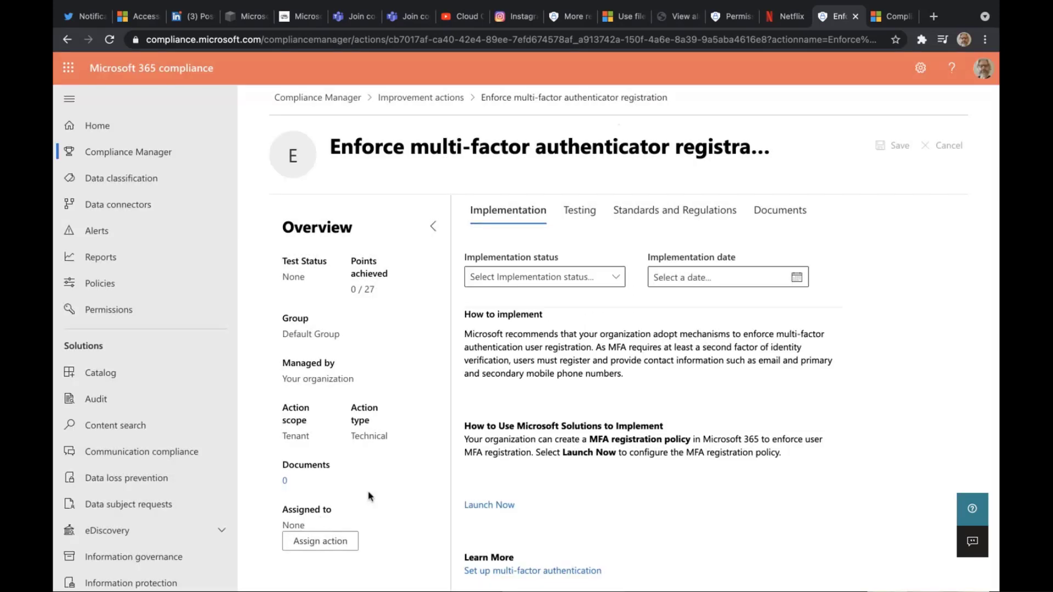
# Check the action's implementation status choices and look through its testing, standards and regulations, and documents sections.
pyautogui.click(614, 283)
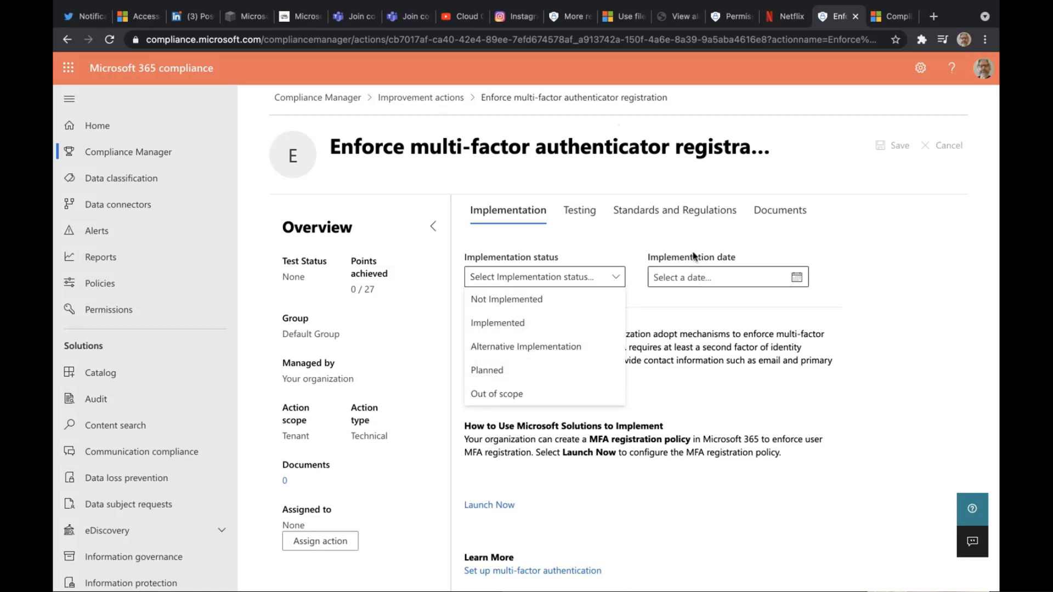
pyautogui.click(590, 214)
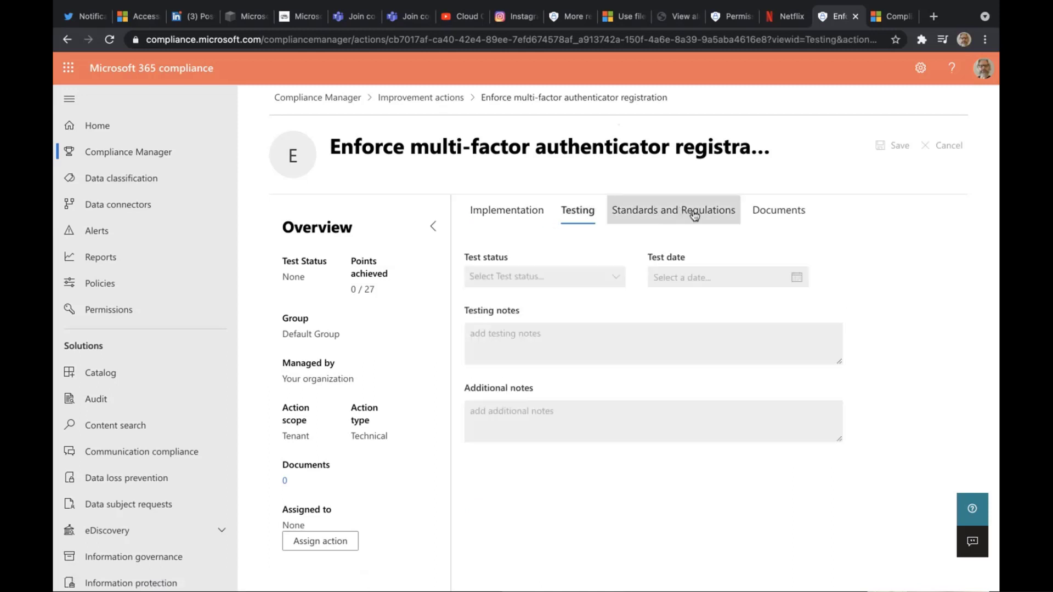
pyautogui.click(665, 214)
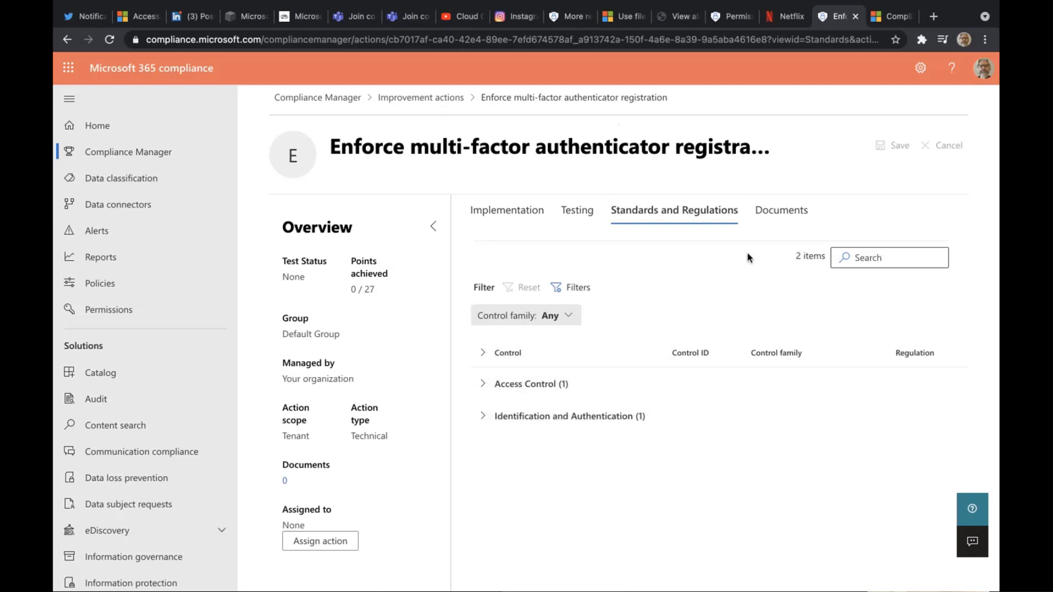
pyautogui.click(781, 214)
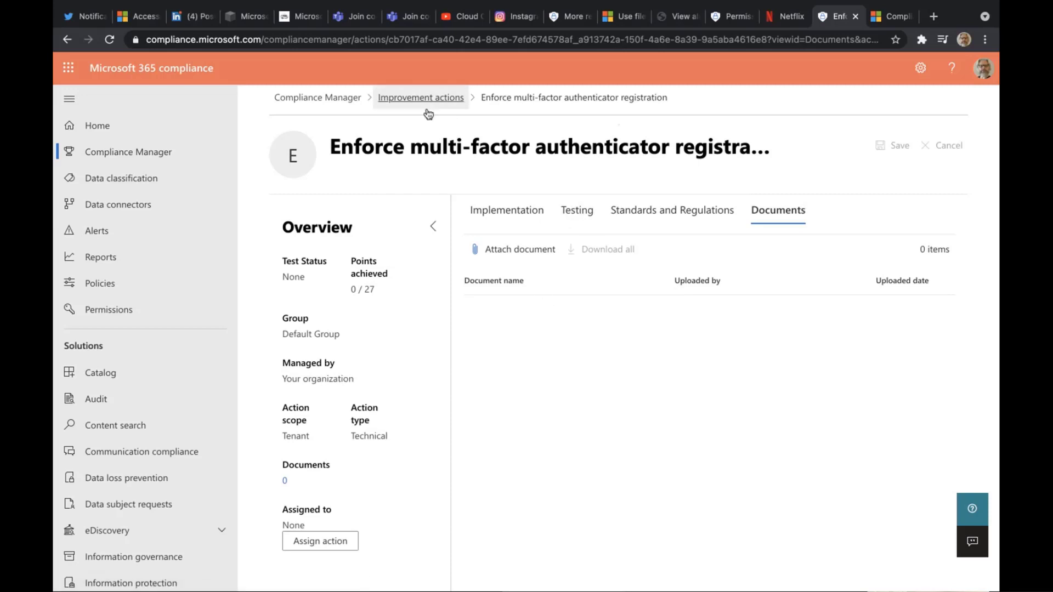
# Leave the action and examine the Compliance Manager solutions list, including score contributions, categories, regulations, groups and remaining actions.
pyautogui.click(400, 99)
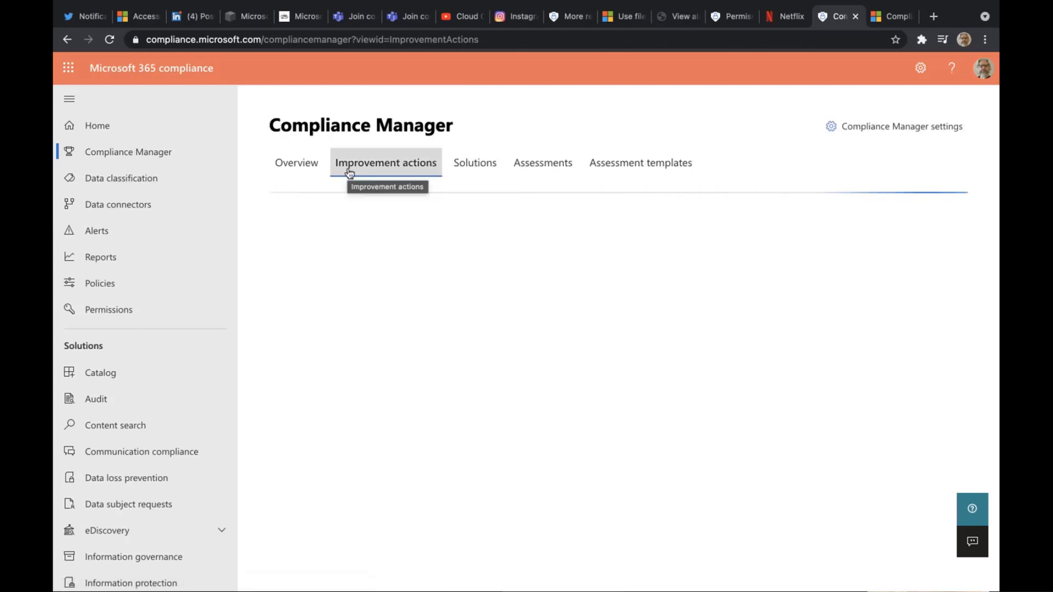
pyautogui.click(471, 165)
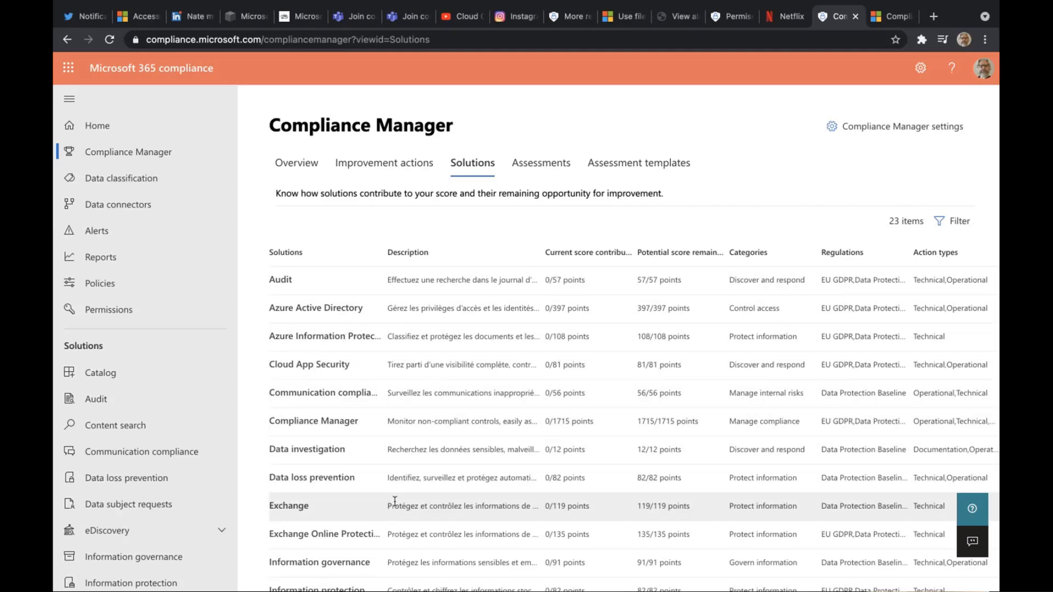
pyautogui.scroll(-1, 437, 549)
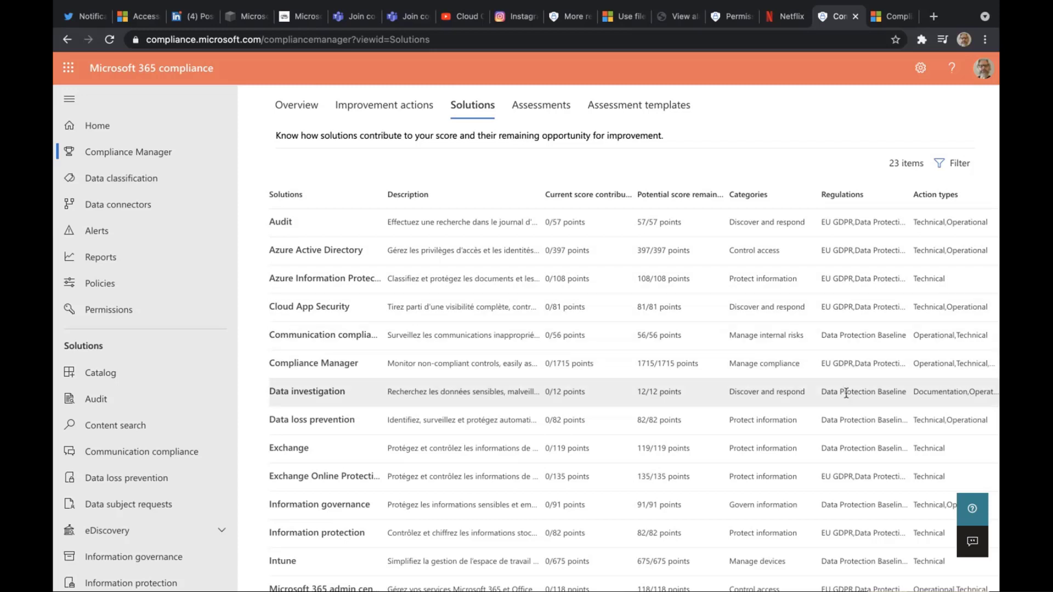
pyautogui.hscroll(3, 884, 417)
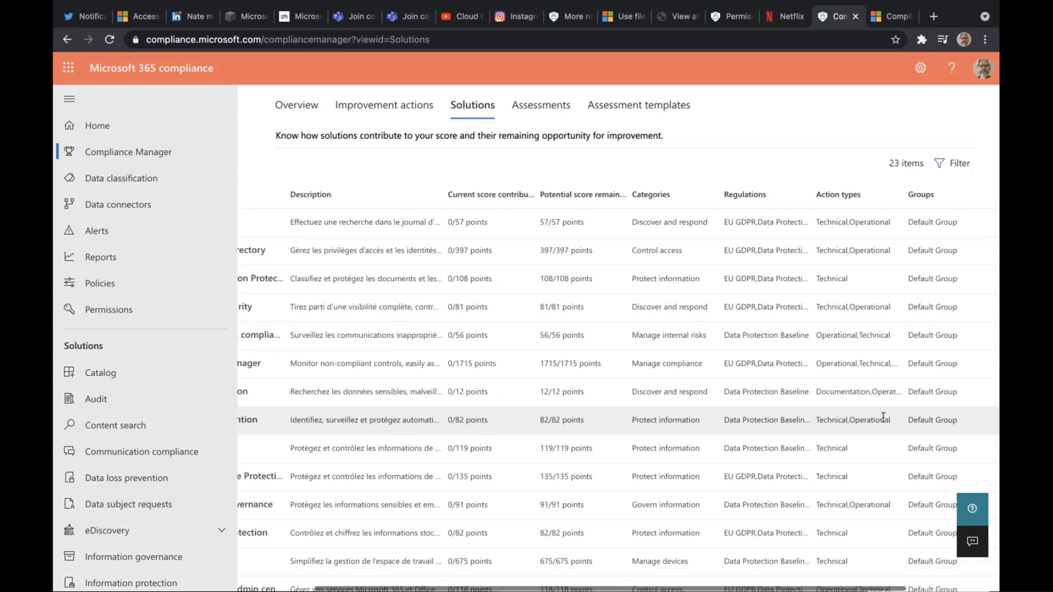
pyautogui.hscroll(2, 883, 417)
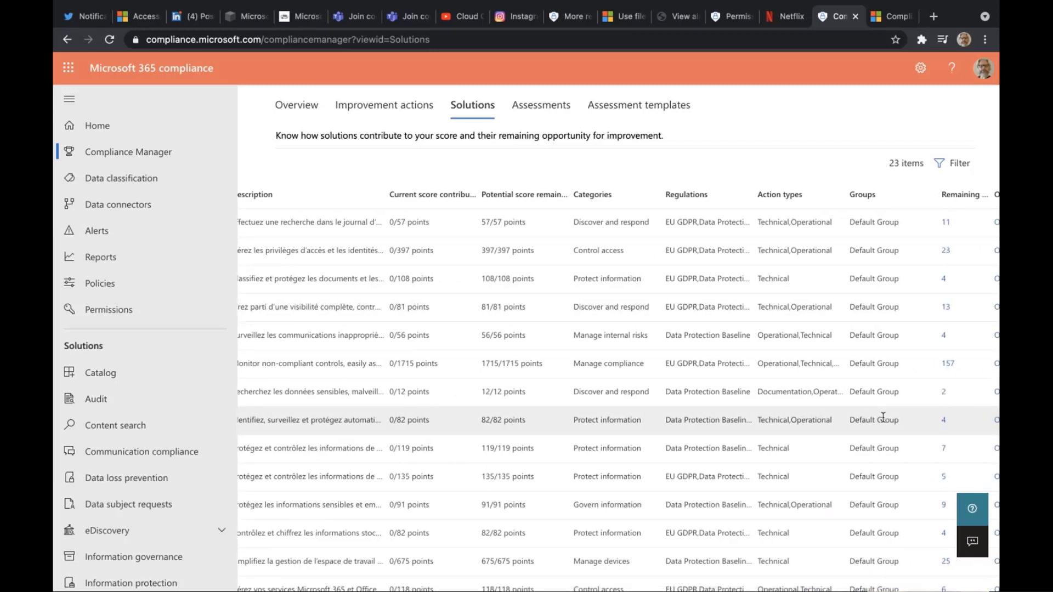
pyautogui.hscroll(2, 883, 417)
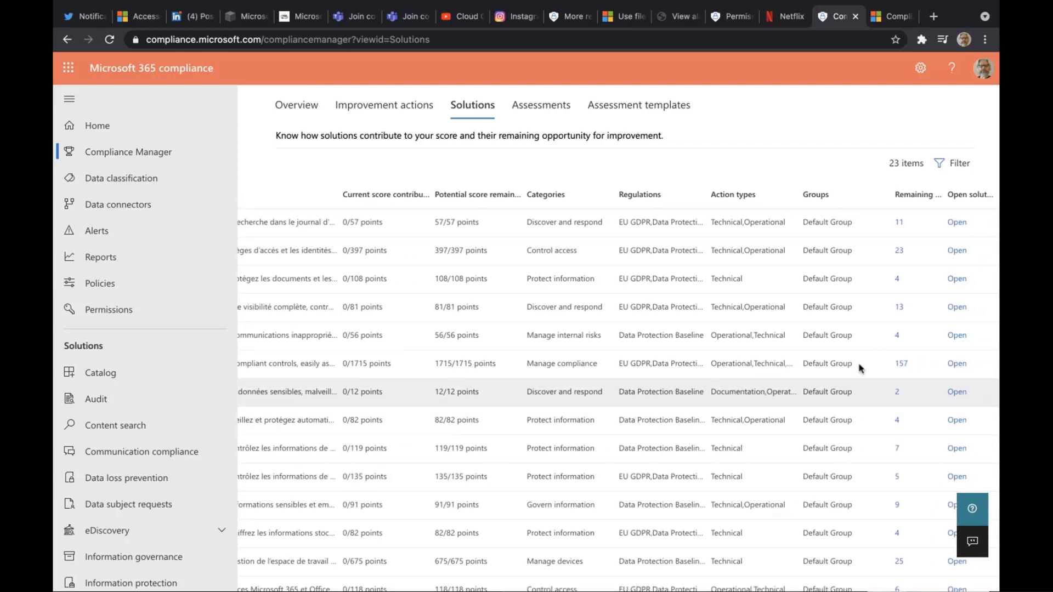
# Open the EU GDPR O365 assessment and examine its progress, key improvement actions and control status.
pyautogui.click(539, 108)
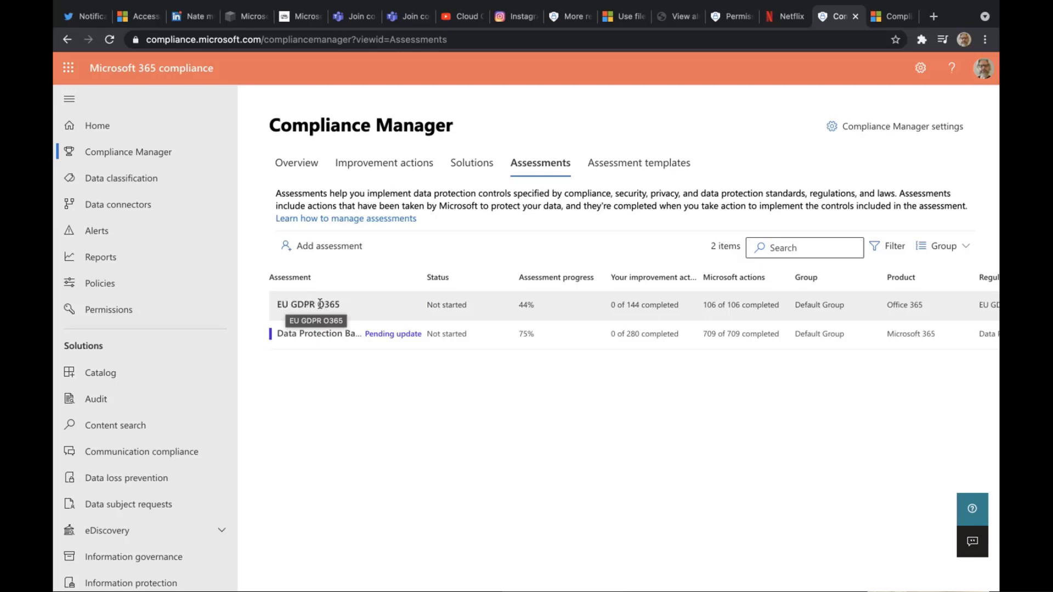
pyautogui.click(320, 304)
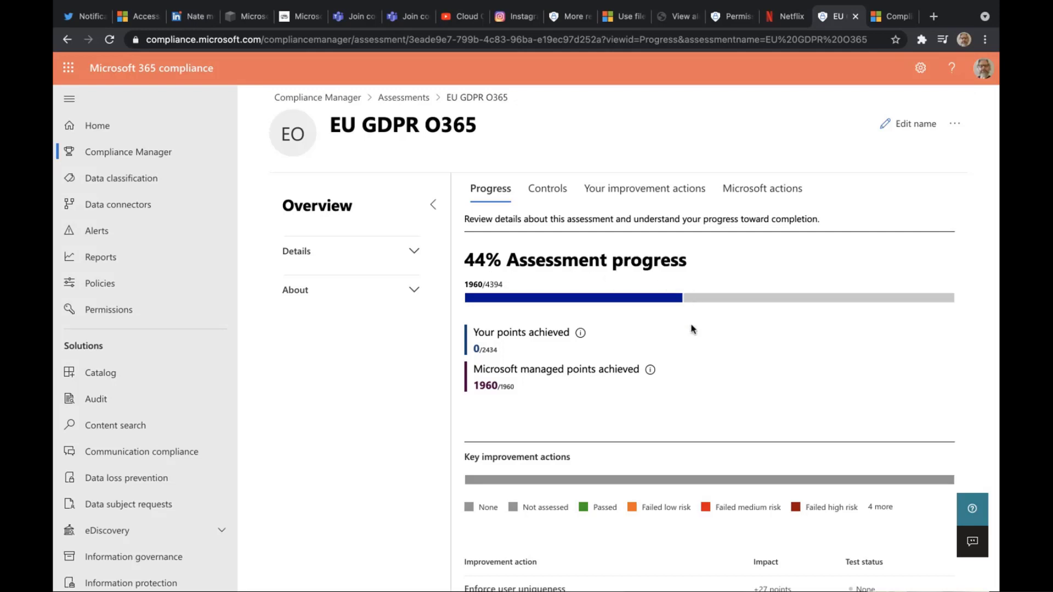
pyautogui.scroll(-2, 690, 324)
pyautogui.scroll(-5, 691, 328)
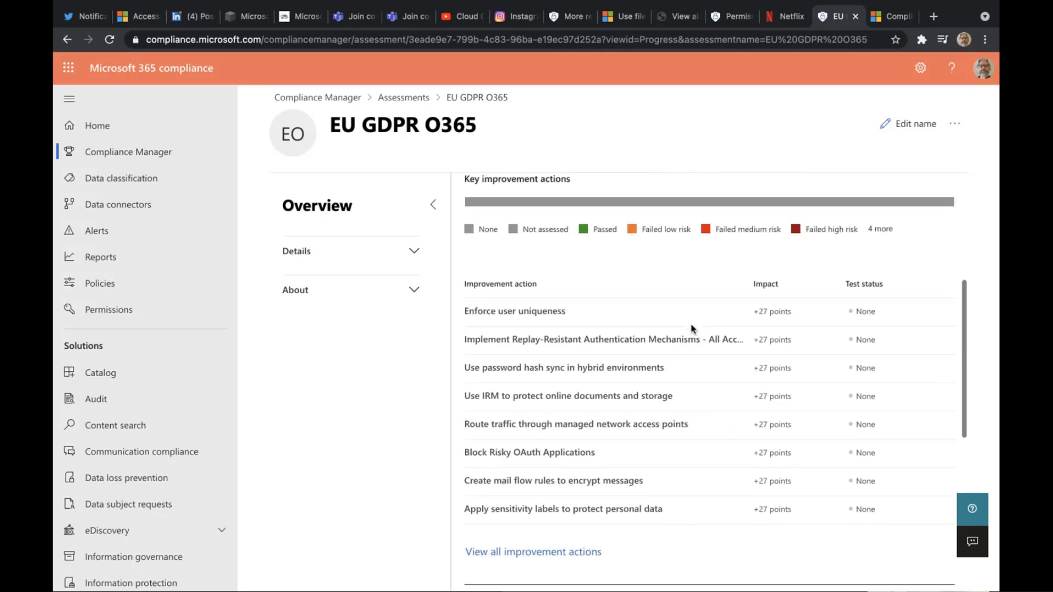
pyautogui.scroll(1, 691, 328)
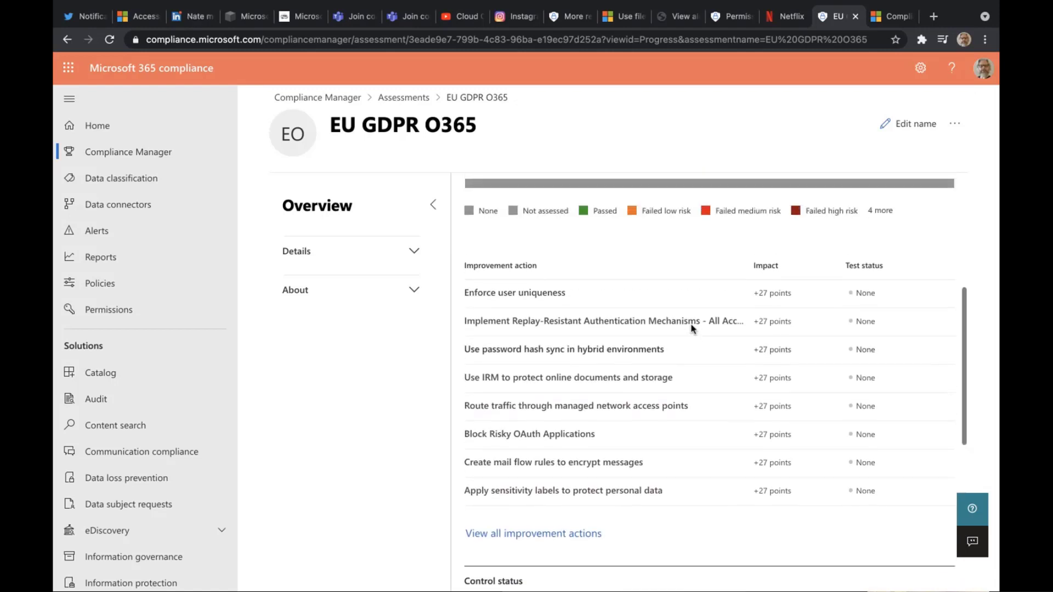
pyautogui.scroll(-4, 692, 328)
pyautogui.scroll(-3, 692, 328)
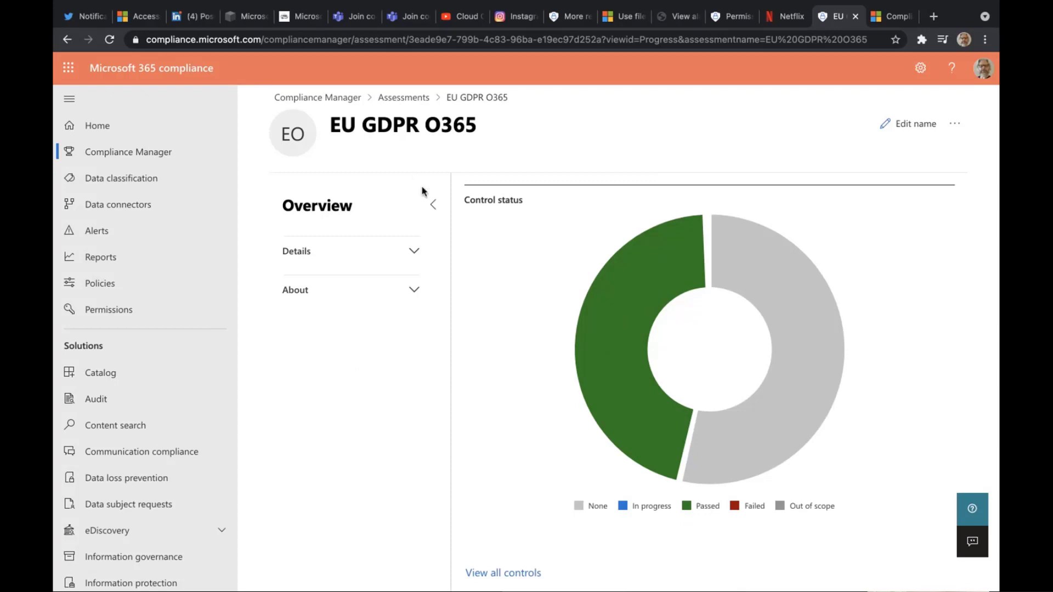
pyautogui.scroll(5, 557, 268)
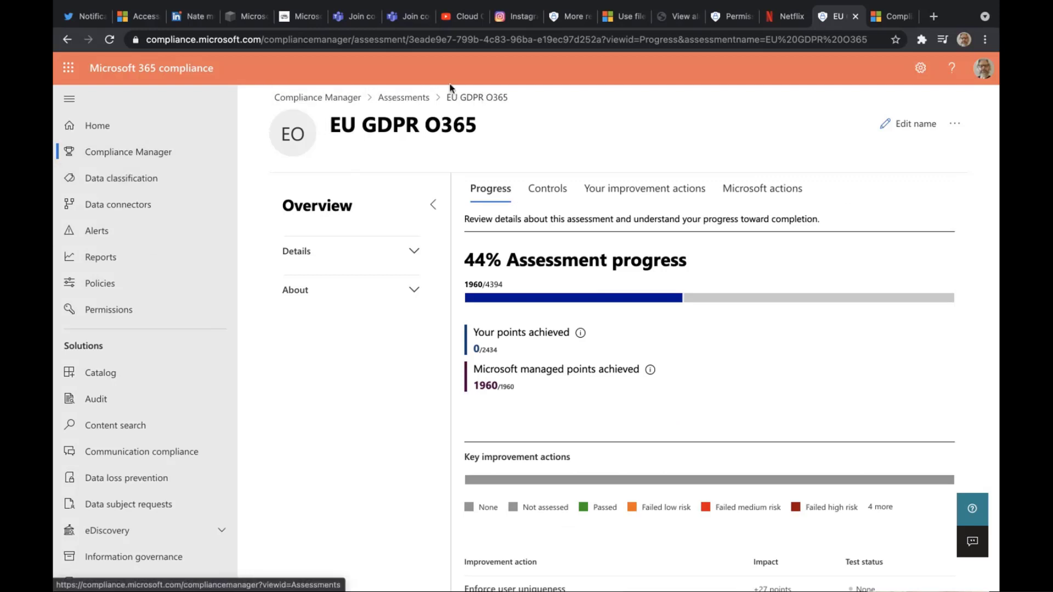
# View the assessment templates, and switch to the Contoso Electronics tenant in Microsoft Edge to check its improvement actions.
pyautogui.click(344, 98)
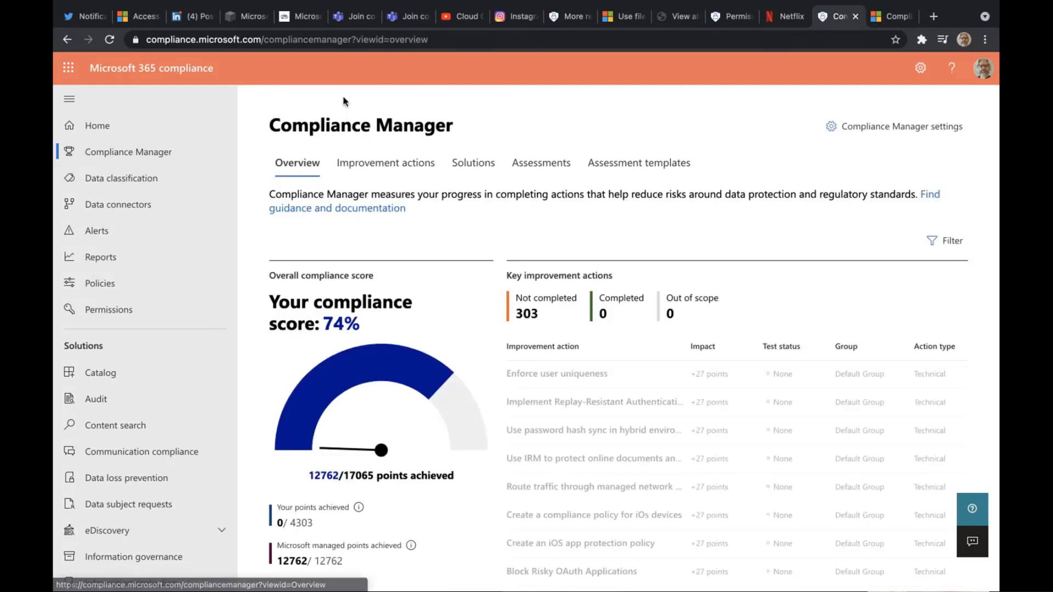
pyautogui.click(640, 165)
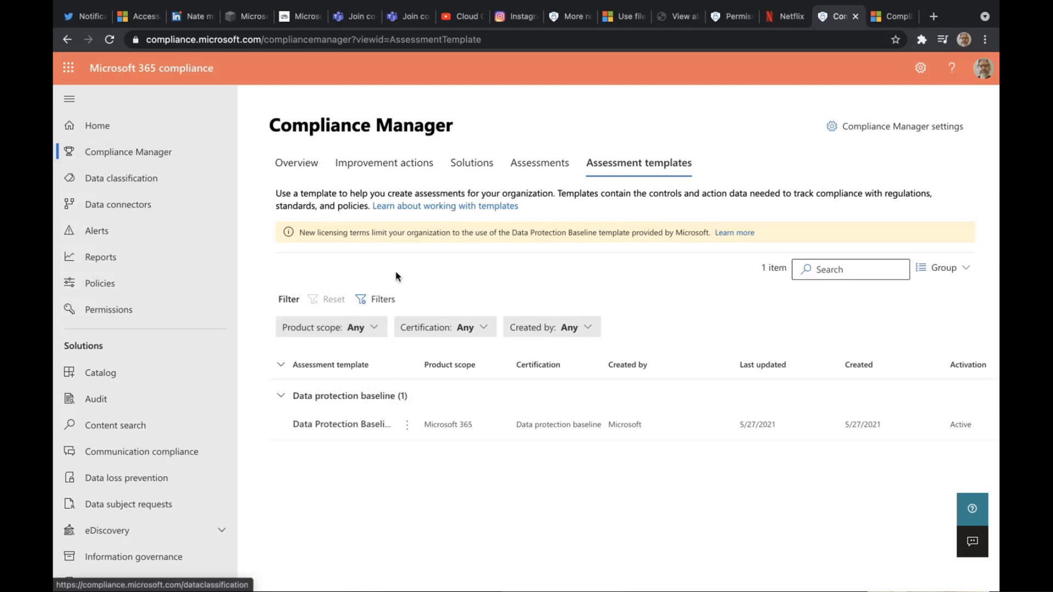
pyautogui.press('super+Tab')
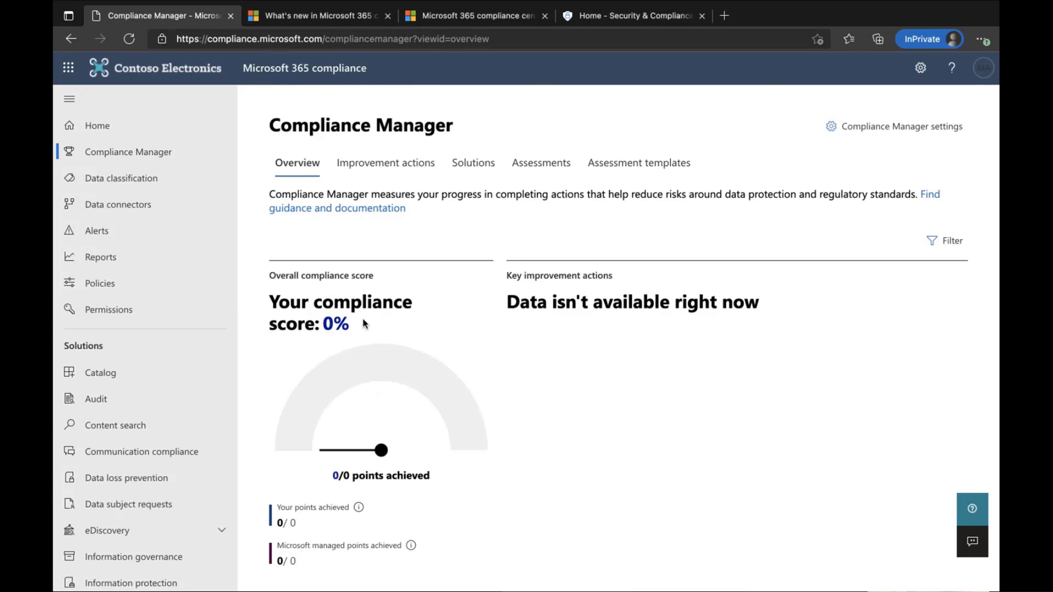
pyautogui.click(388, 170)
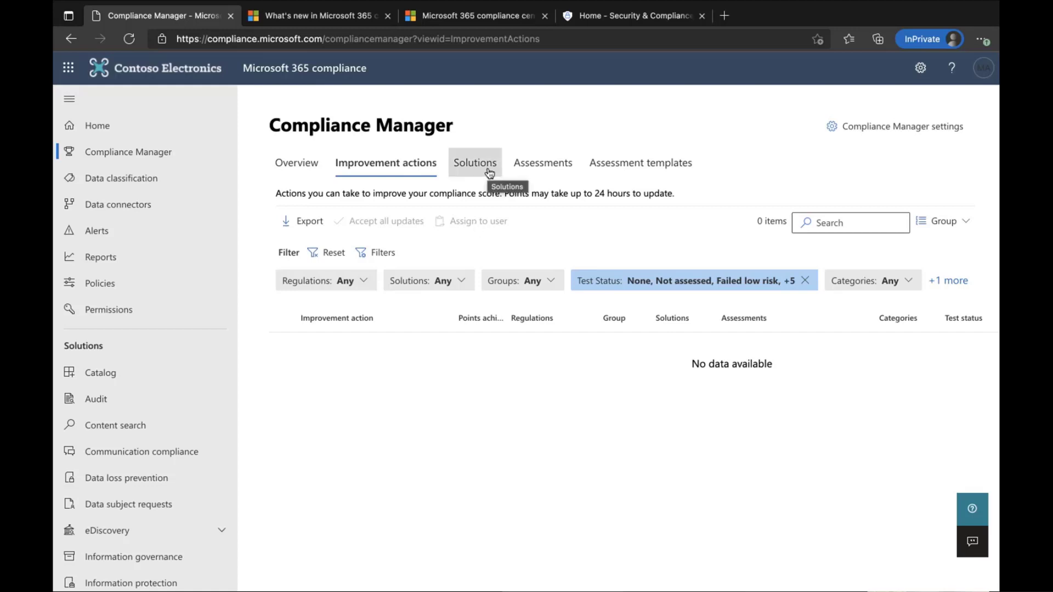
# Open Data classification, go through its introduction up to the activity monitoring page, and finish it.
pyautogui.click(151, 186)
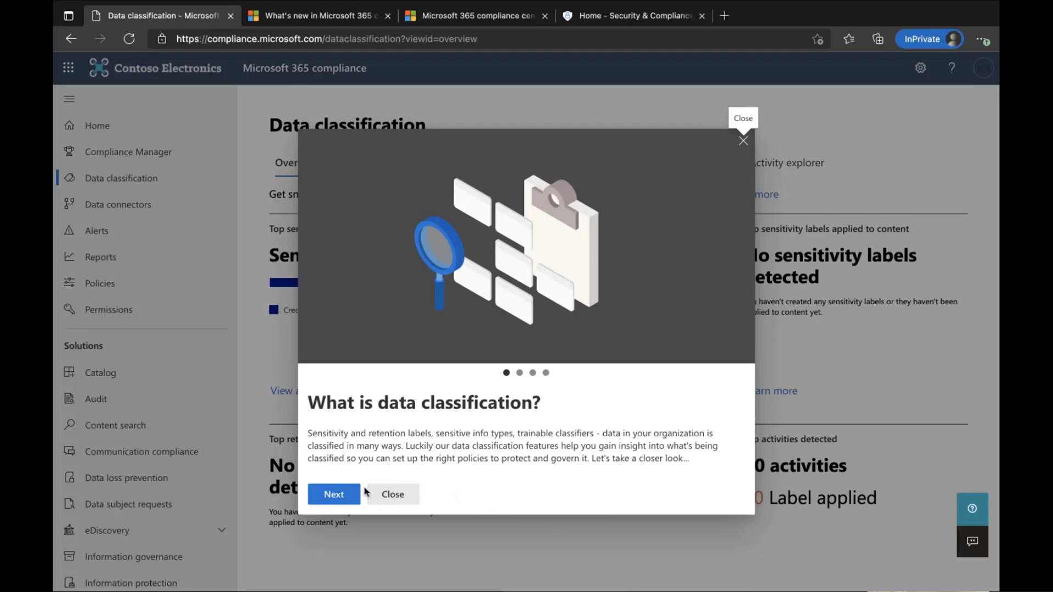
pyautogui.click(332, 495)
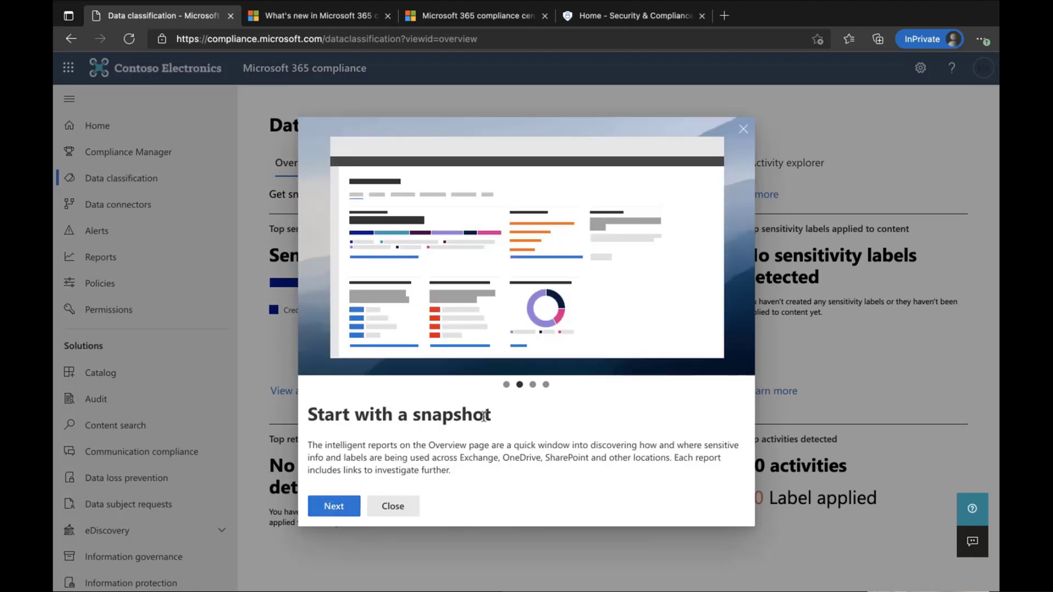
pyautogui.click(336, 508)
pyautogui.click(337, 510)
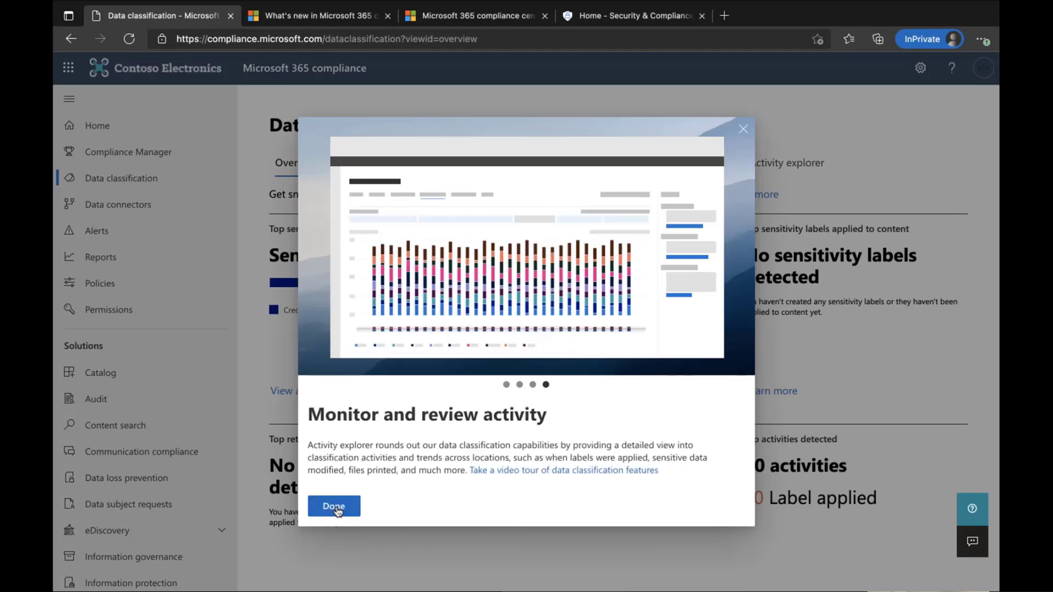
pyautogui.click(338, 510)
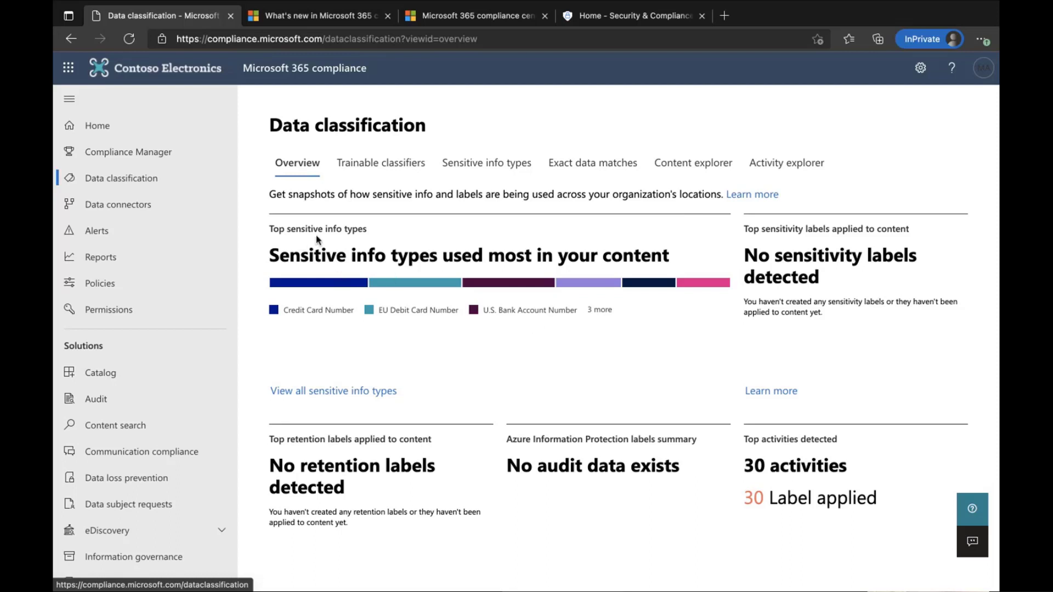
# Check the figures for each of the most used sensitive info types in the Data classification overview chart.
pyautogui.moveTo(322, 289)
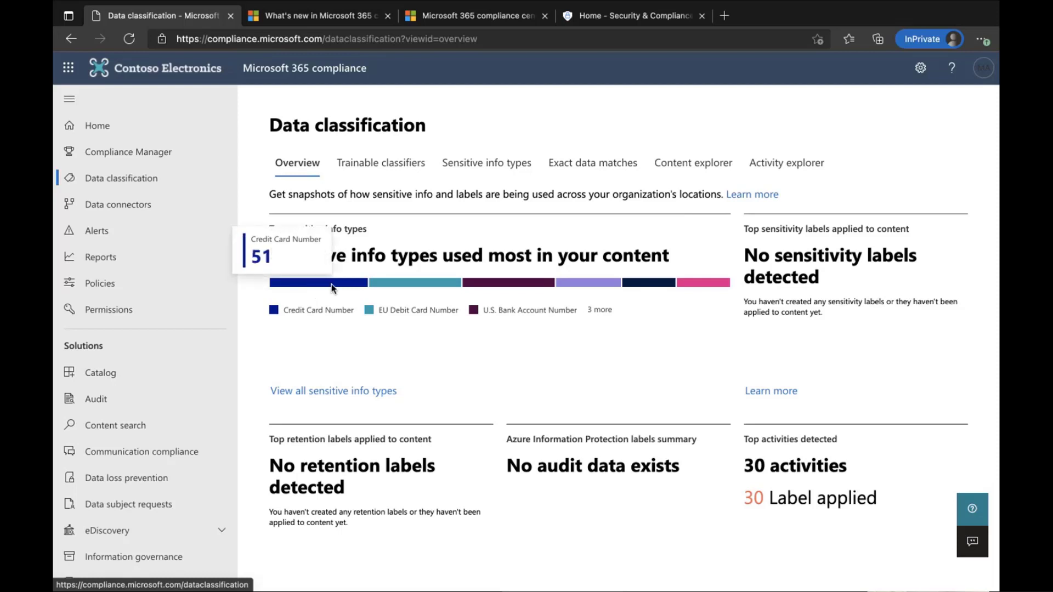
pyautogui.moveTo(415, 291)
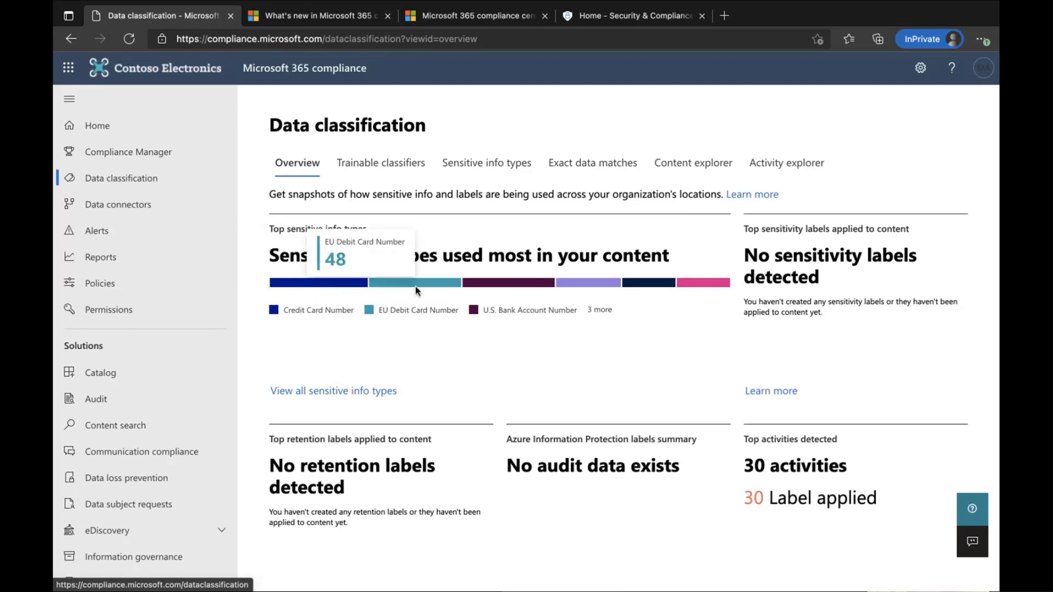
pyautogui.moveTo(506, 291)
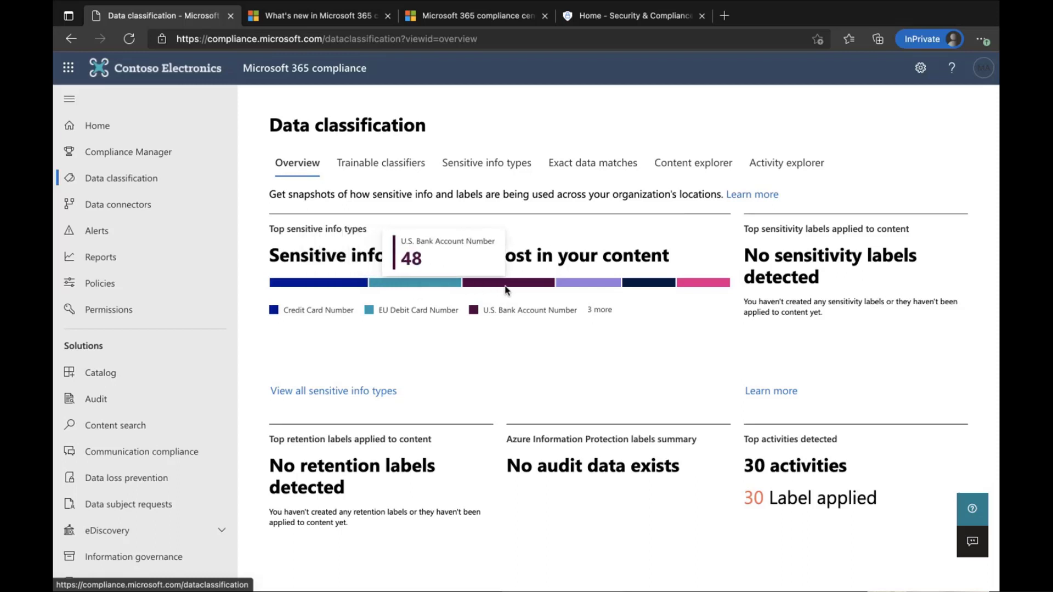
pyautogui.moveTo(598, 291)
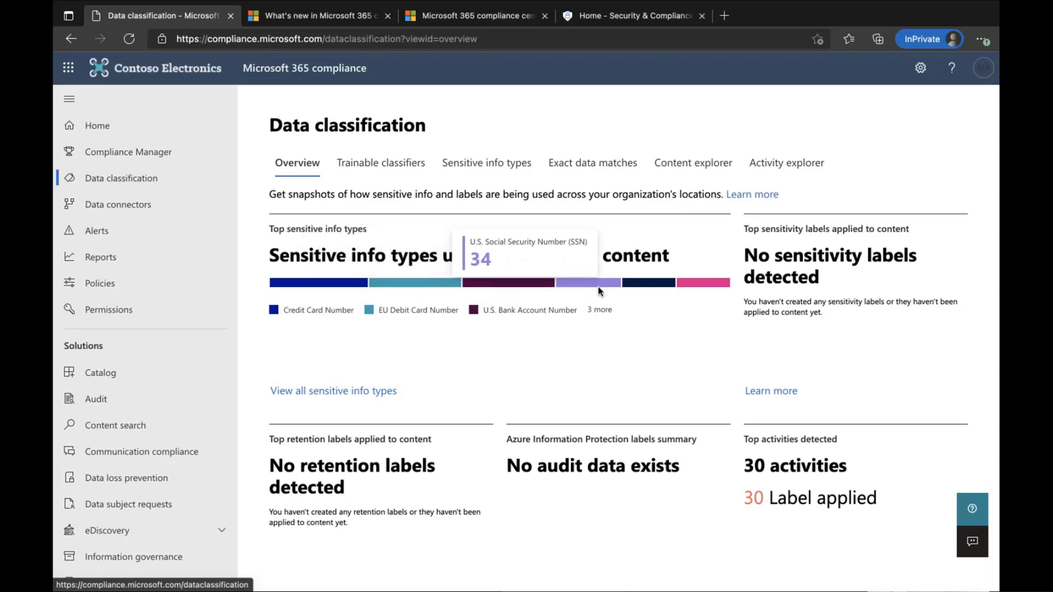
pyautogui.moveTo(722, 291)
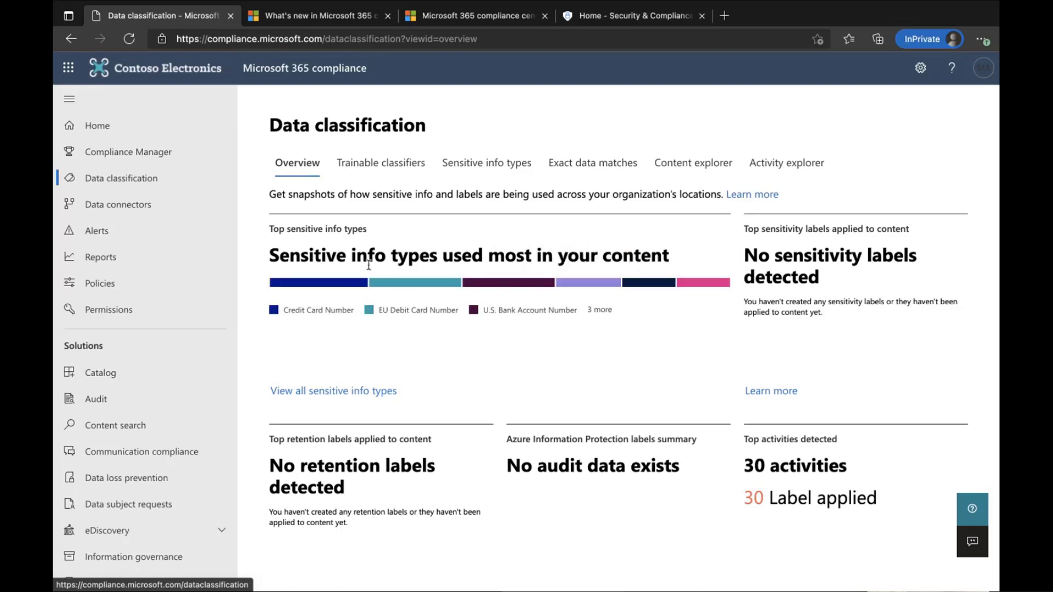
# View all sensitive info types found in the content and show the locations for EU Tax Identification Number (TIN).
pyautogui.click(349, 391)
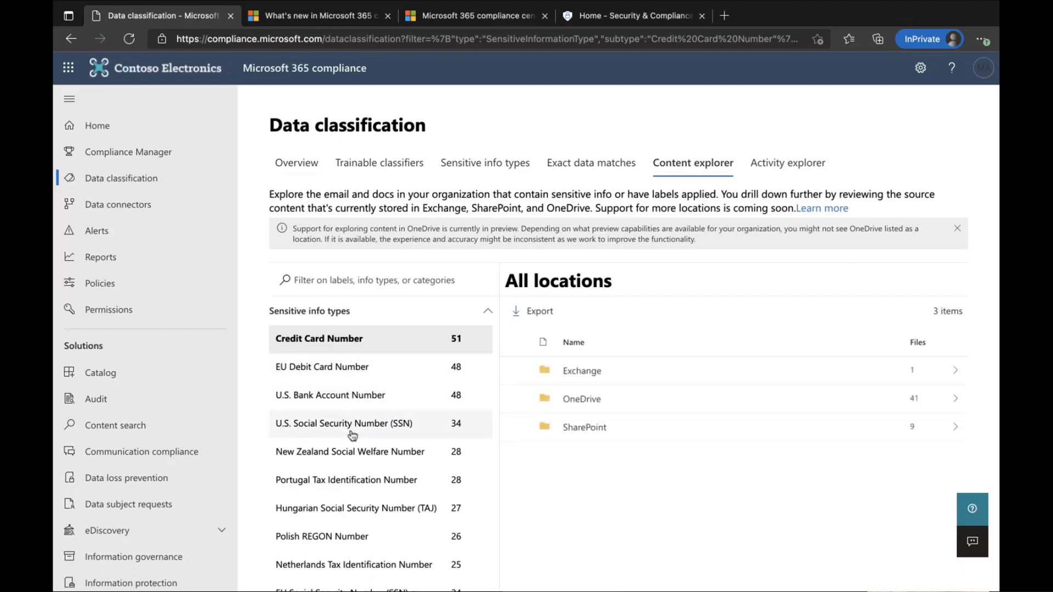
pyautogui.scroll(-2, 354, 445)
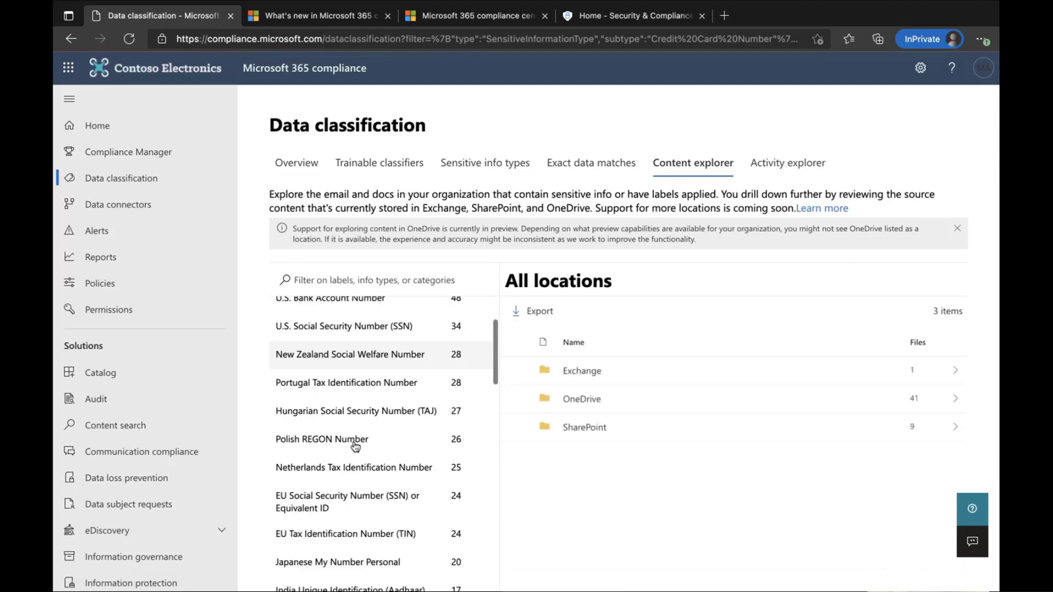
pyautogui.scroll(-3, 356, 447)
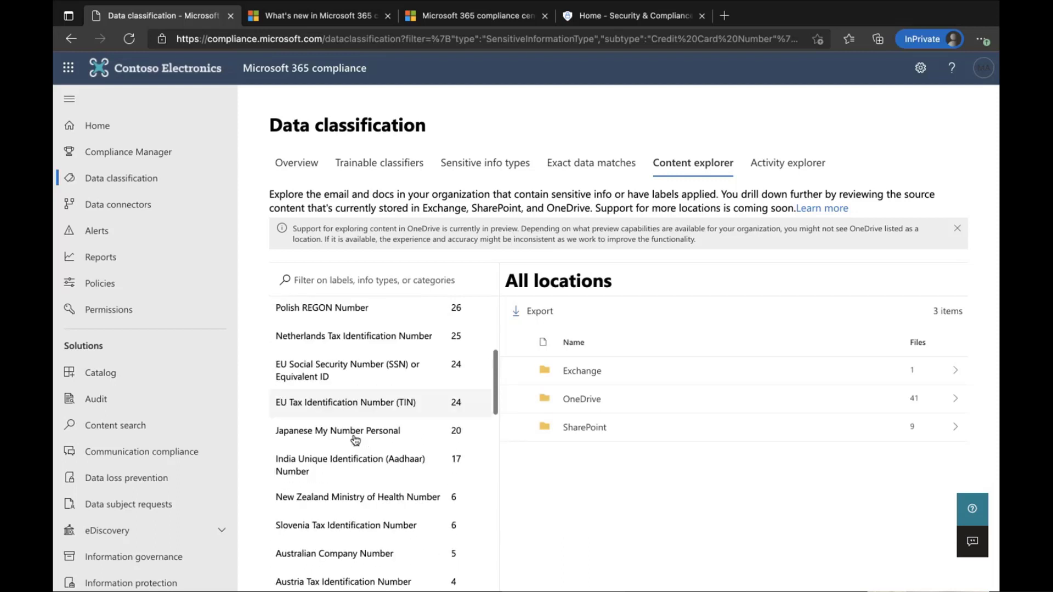
pyautogui.click(325, 424)
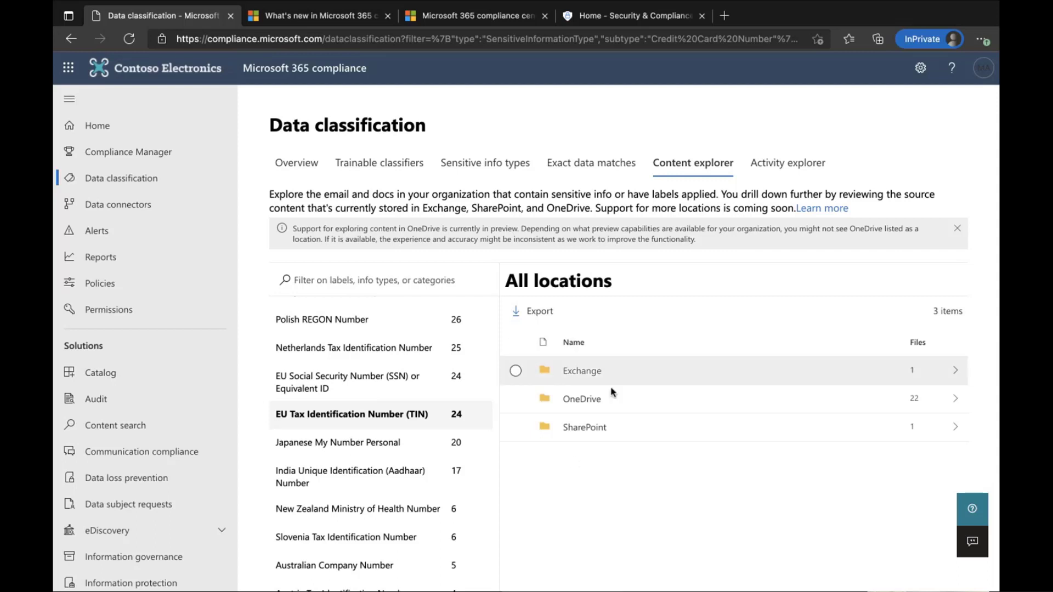
# Try to open the Exchange location for EU Tax Identification Number (TIN), and dismiss the resulting dialog.
pyautogui.click(952, 373)
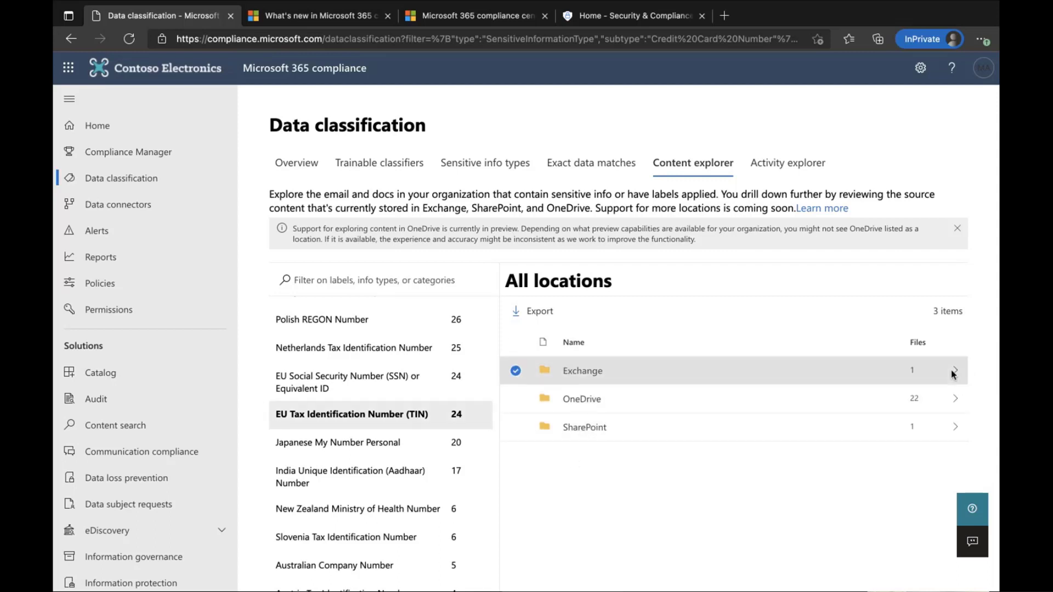
pyautogui.click(598, 371)
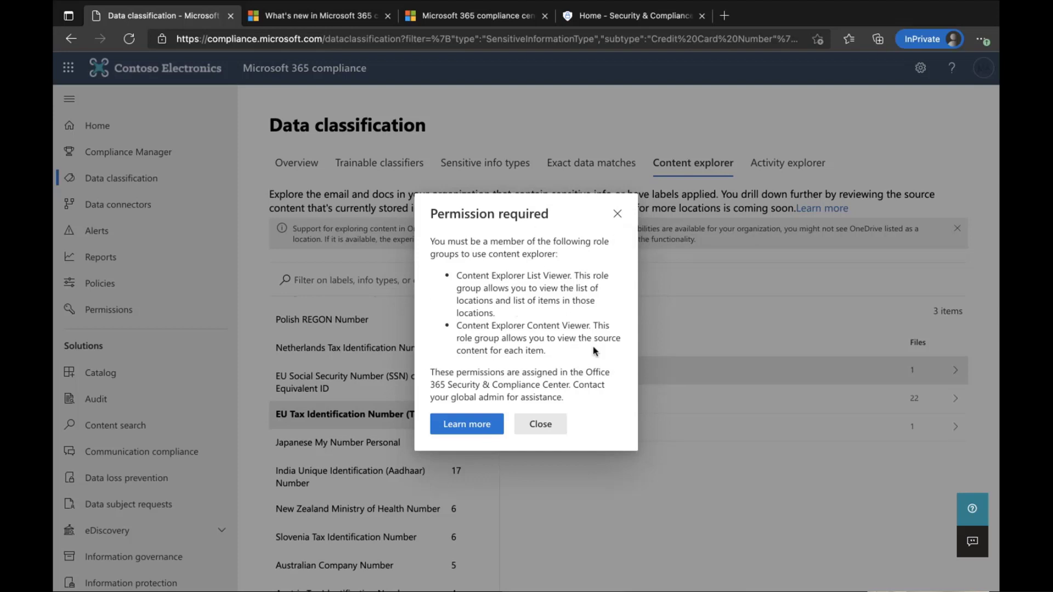
pyautogui.click(618, 214)
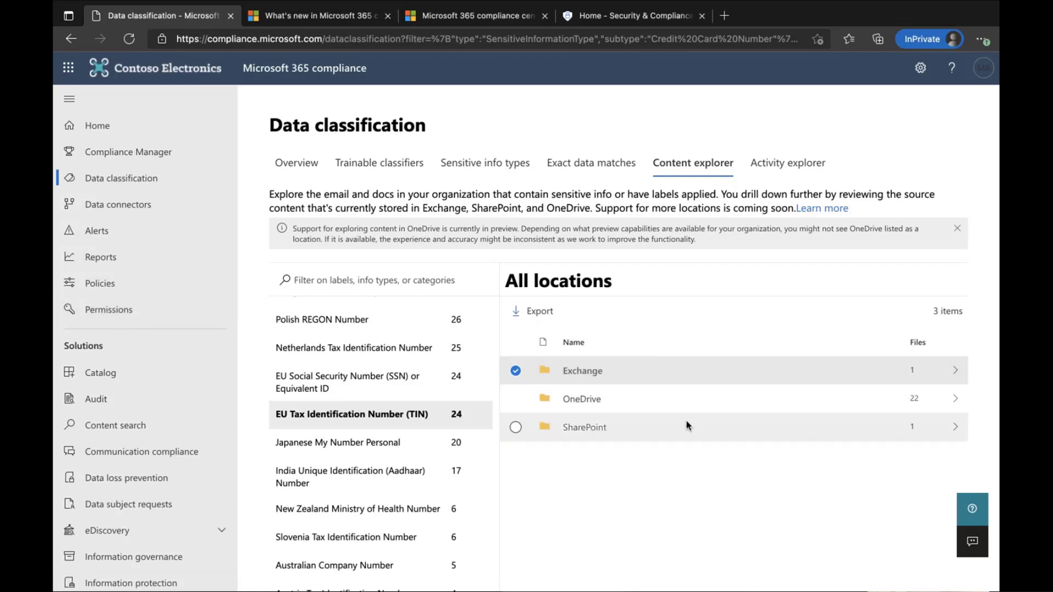
# Look through Activity explorer's activity, location, user and sensitivity label filters, and return via the overview to the full sensitive info types list.
pyautogui.click(804, 167)
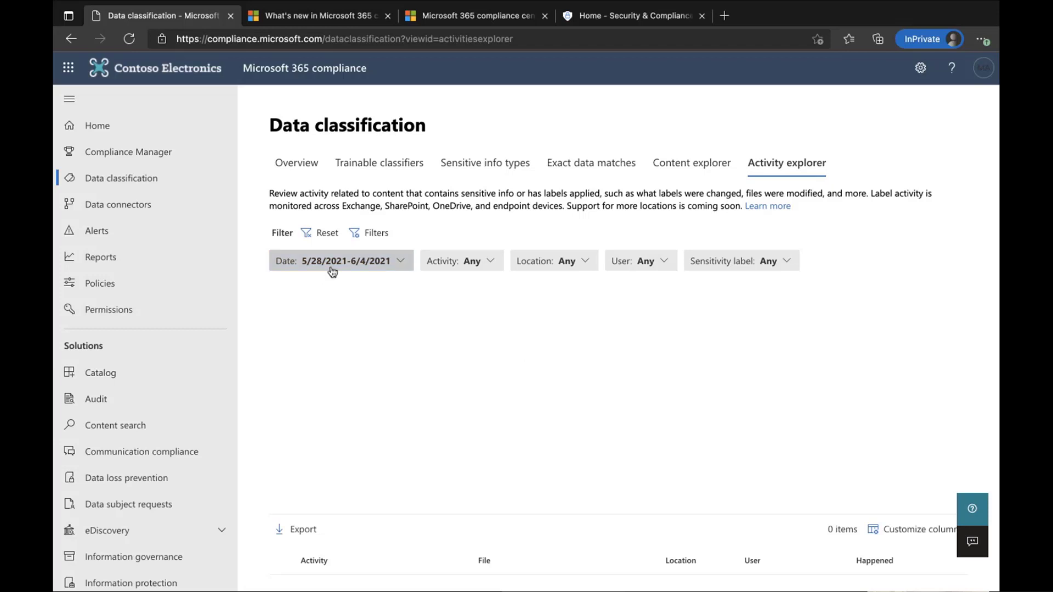
pyautogui.click(486, 267)
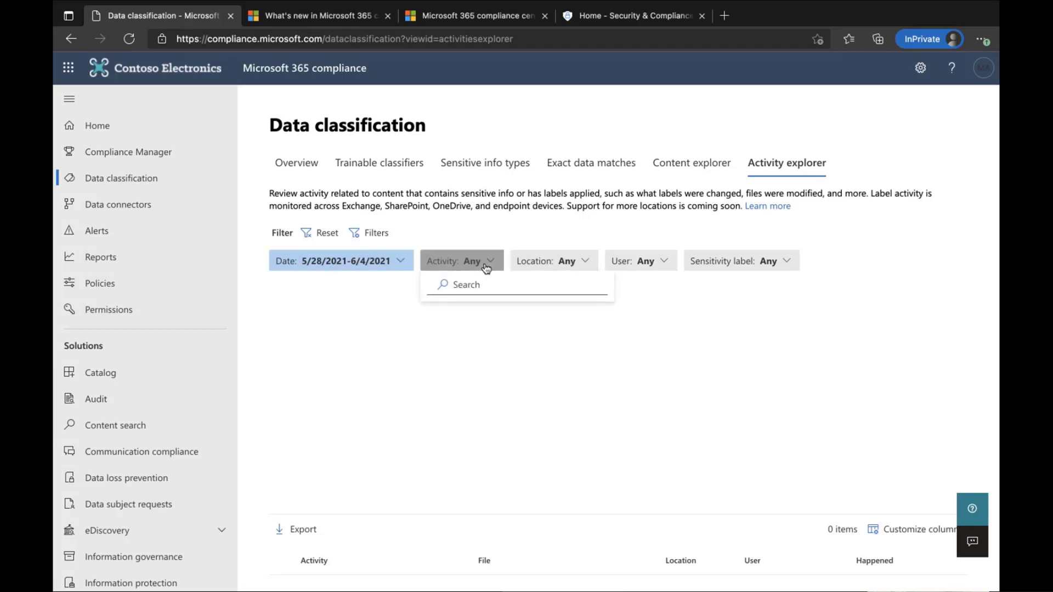
pyautogui.click(588, 265)
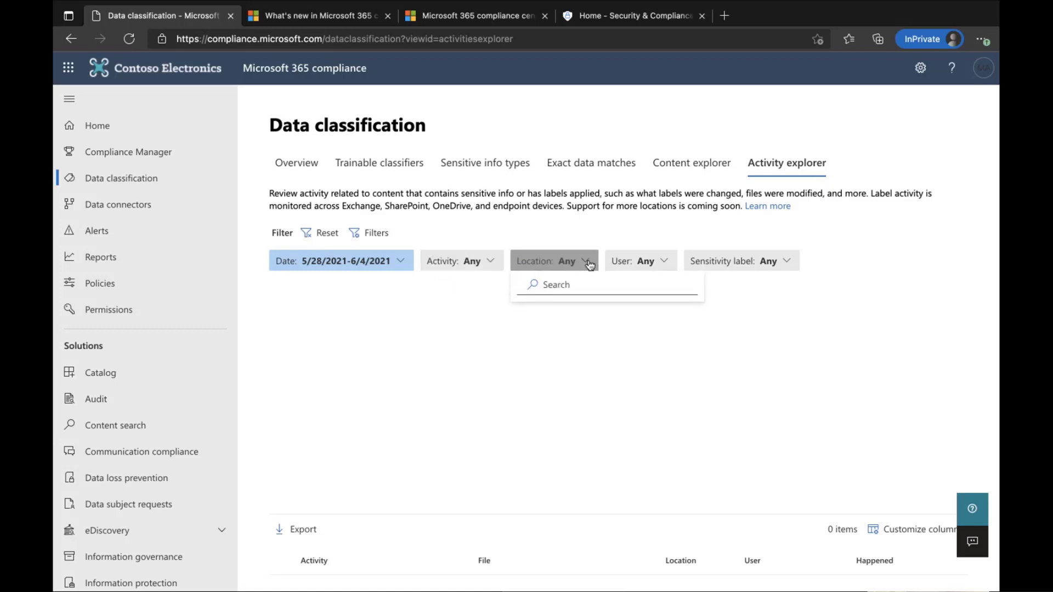
pyautogui.click(653, 269)
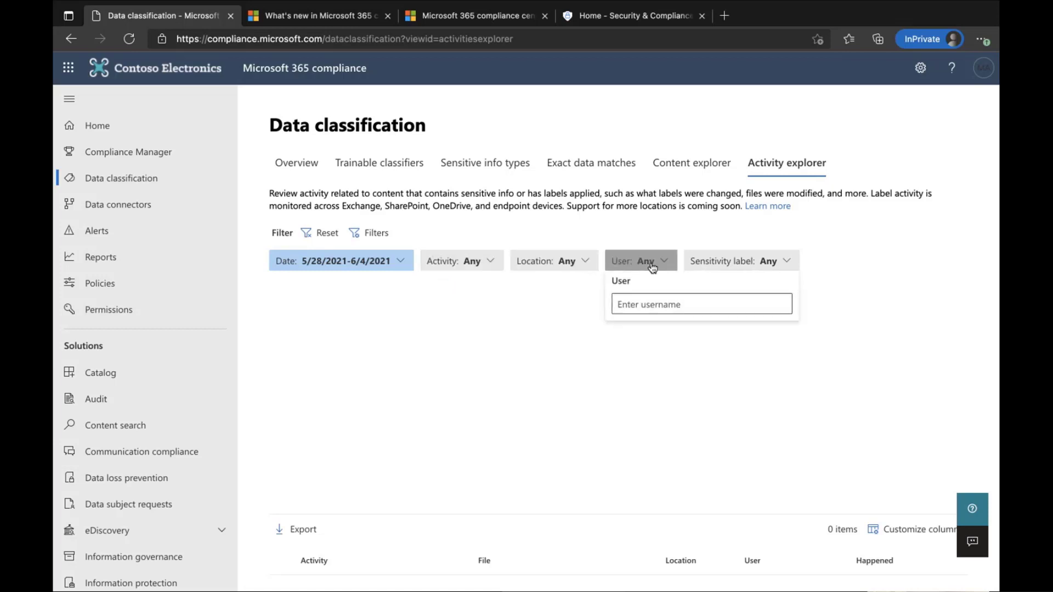
pyautogui.click(793, 267)
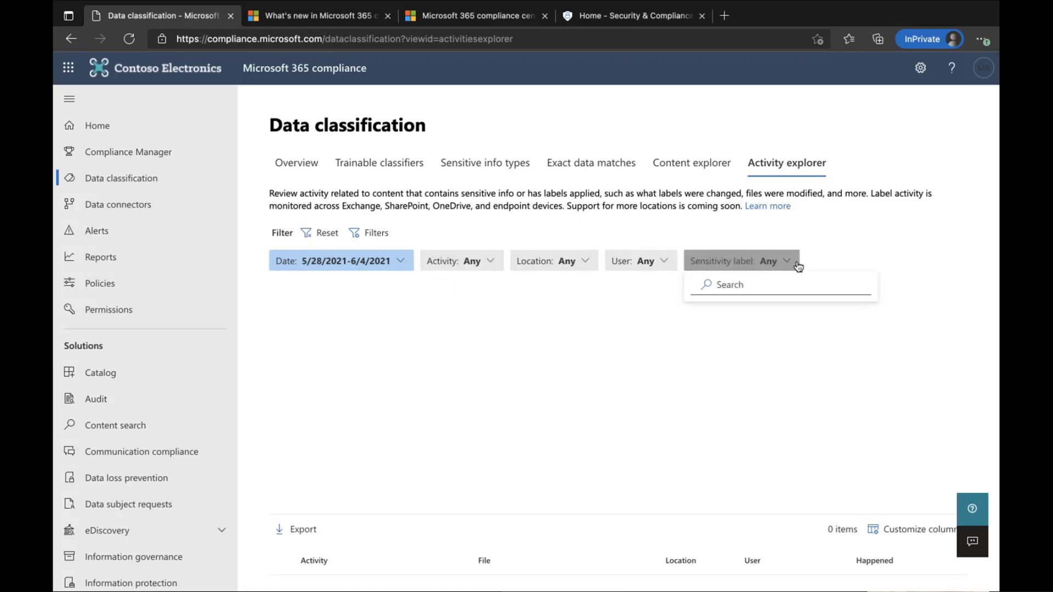
pyautogui.click(857, 256)
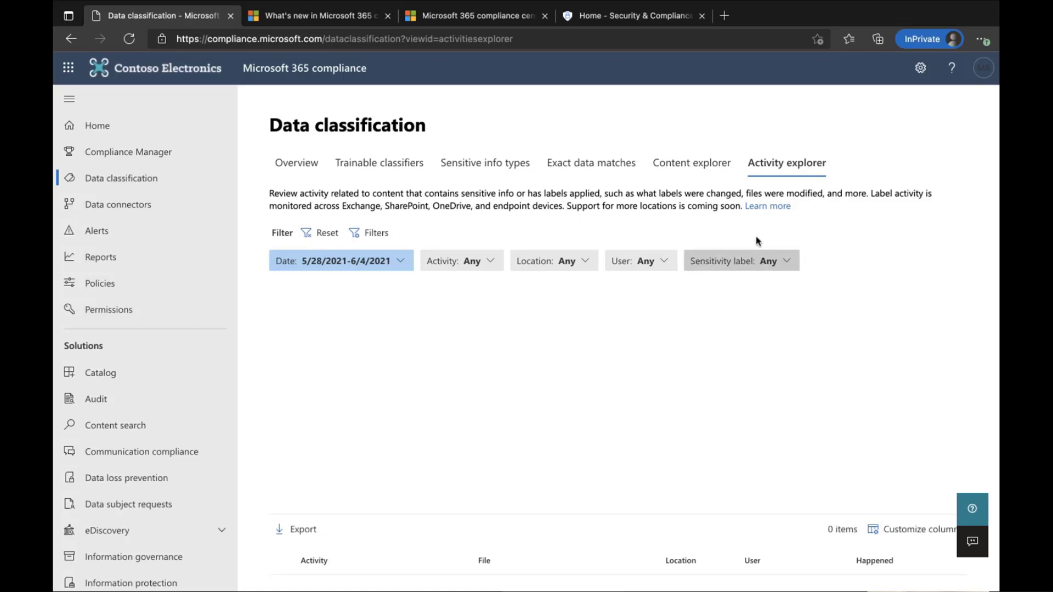
pyautogui.click(292, 171)
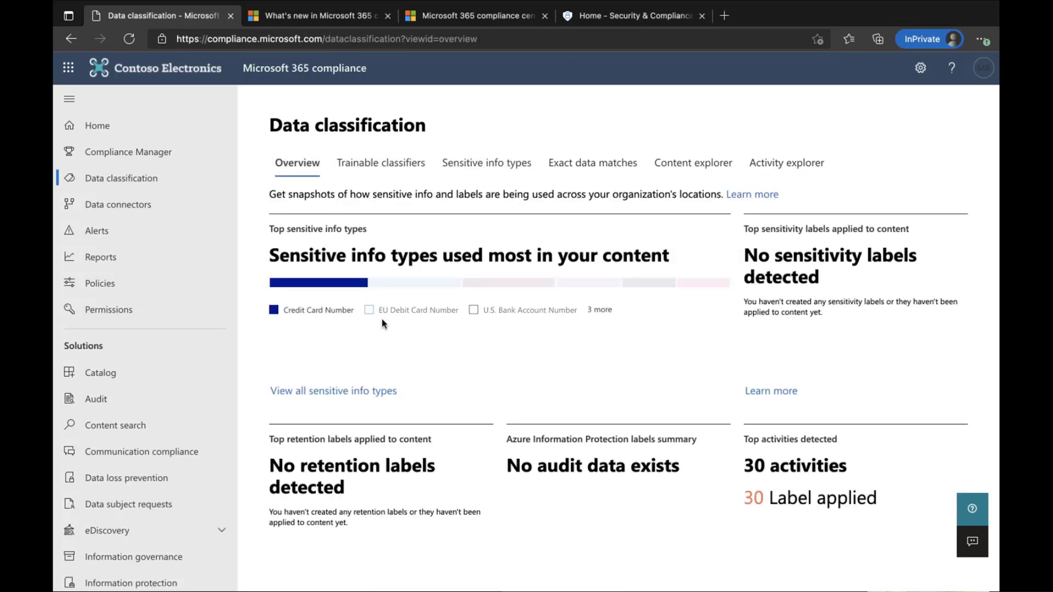
pyautogui.click(318, 393)
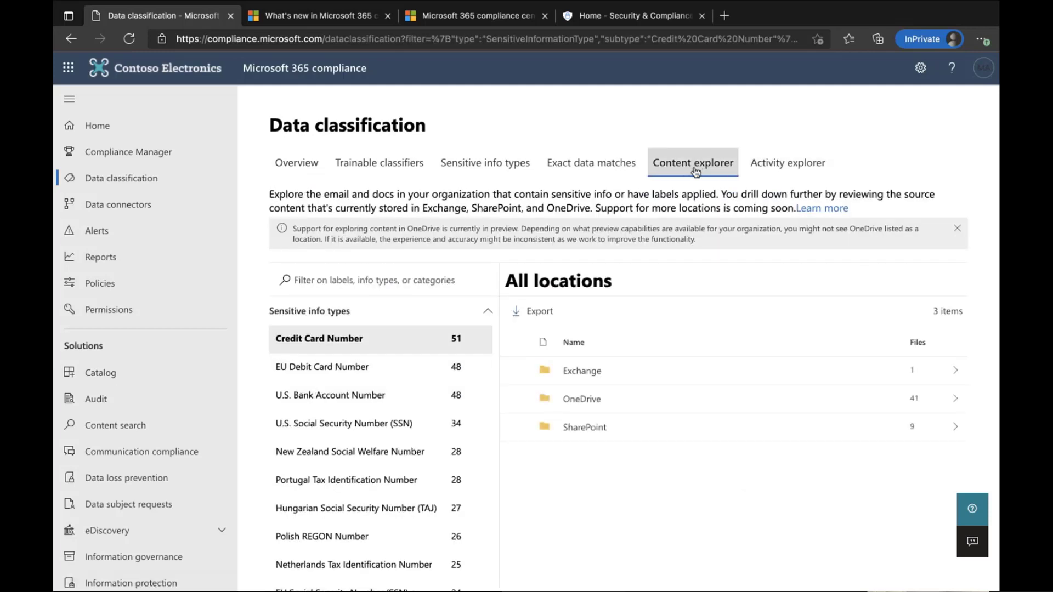
# Open the trainable classifiers and start the scanning process needed for creating custom classifiers.
pyautogui.click(357, 171)
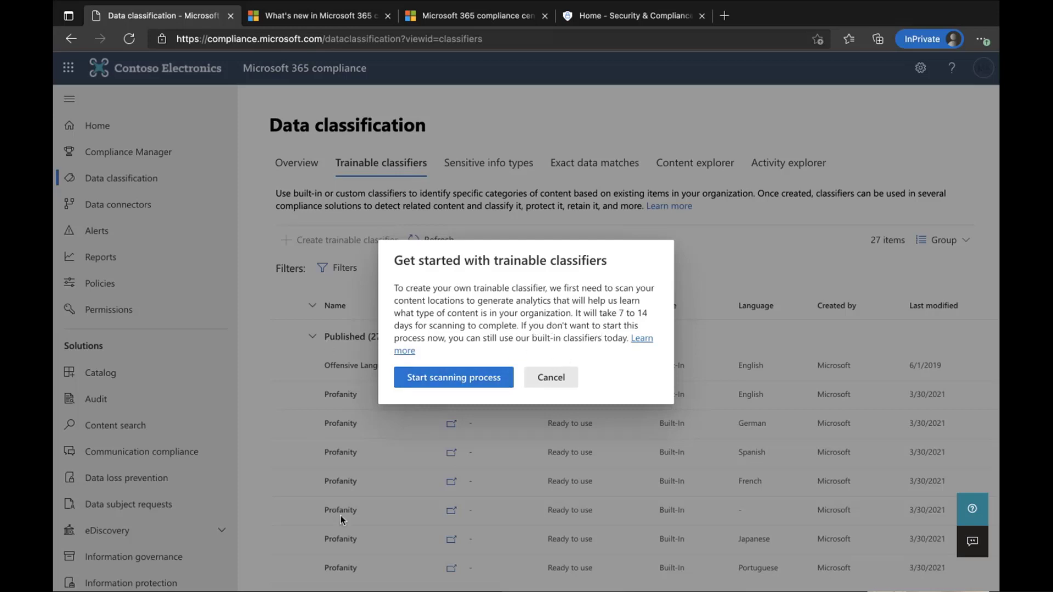
pyautogui.click(466, 380)
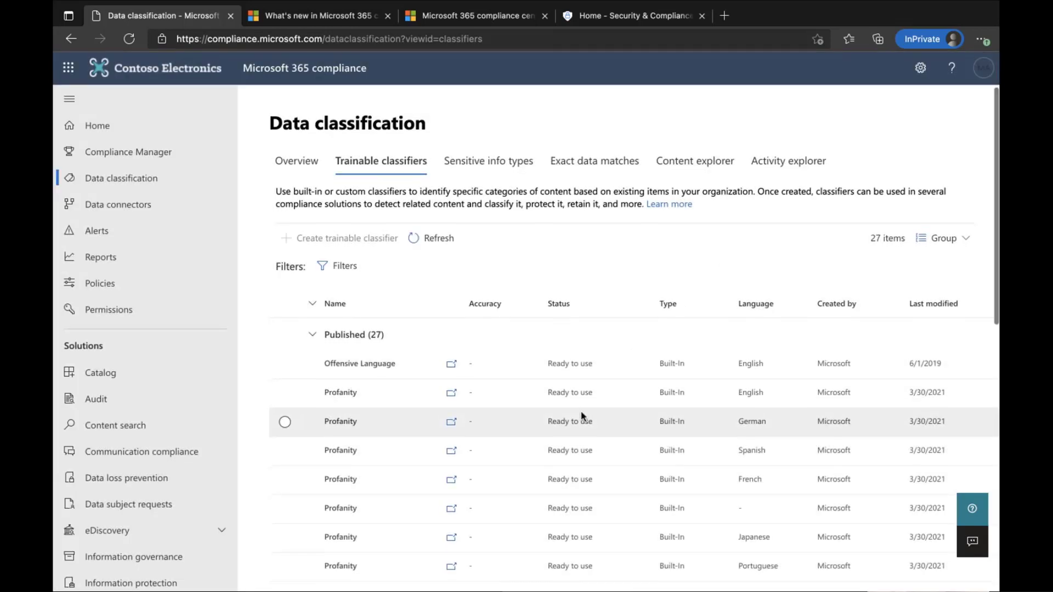
pyautogui.scroll(-2, 582, 417)
pyautogui.scroll(2, 582, 412)
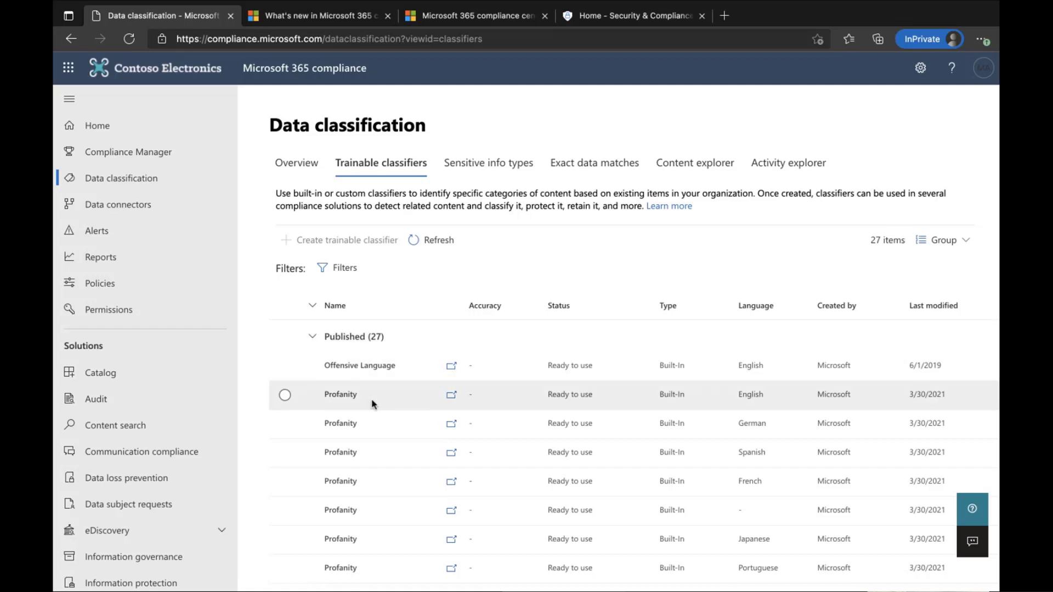
# Look through the published built-in classifiers and open the details of the Chinese Profanity classifier.
pyautogui.scroll(-1, 368, 394)
pyautogui.scroll(-3, 372, 404)
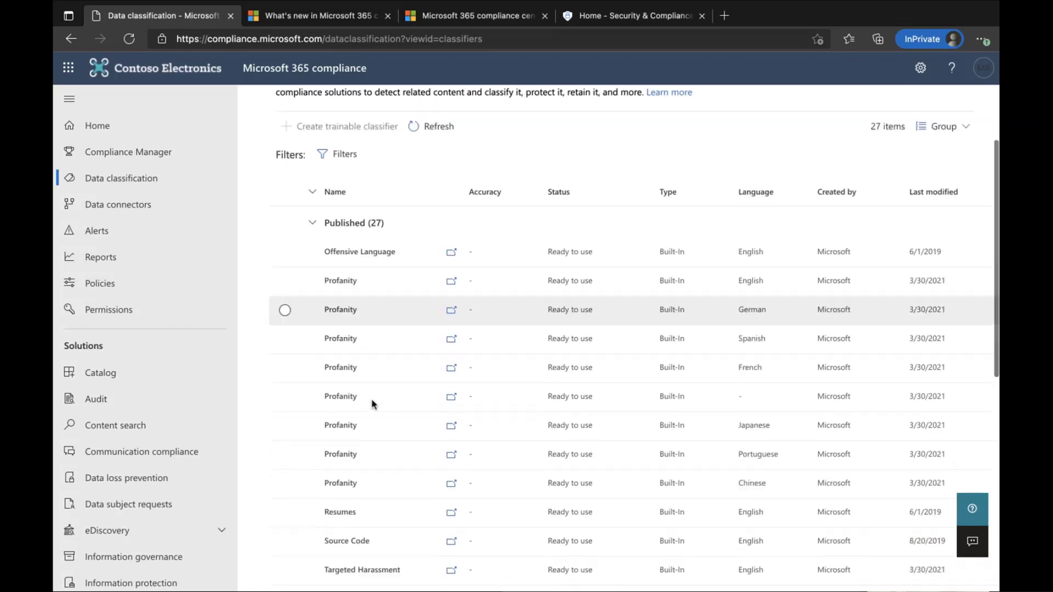
pyautogui.scroll(-3, 372, 404)
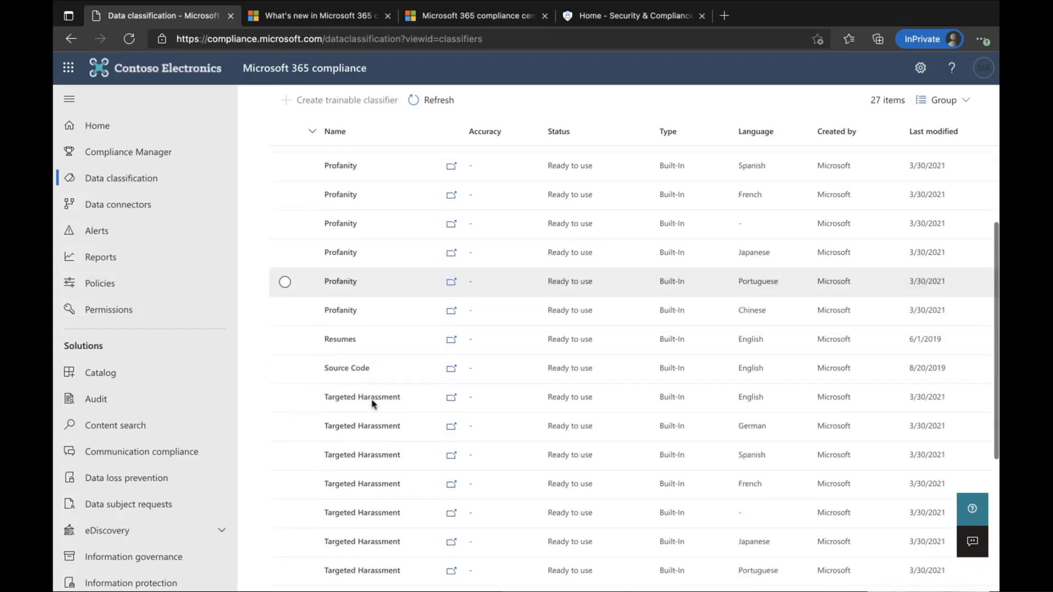
pyautogui.scroll(-2, 372, 404)
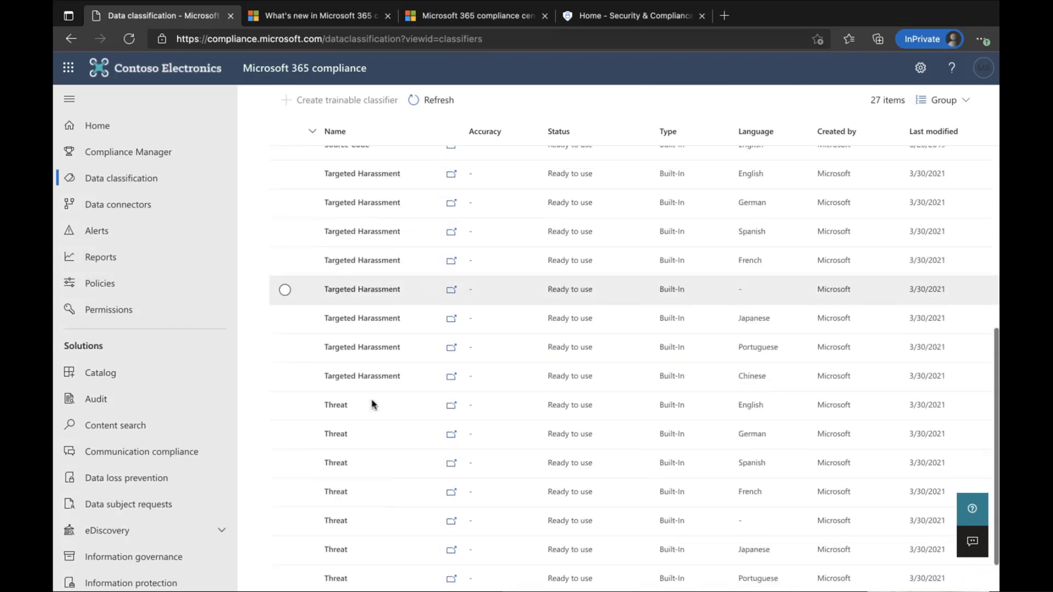
pyautogui.scroll(4, 372, 405)
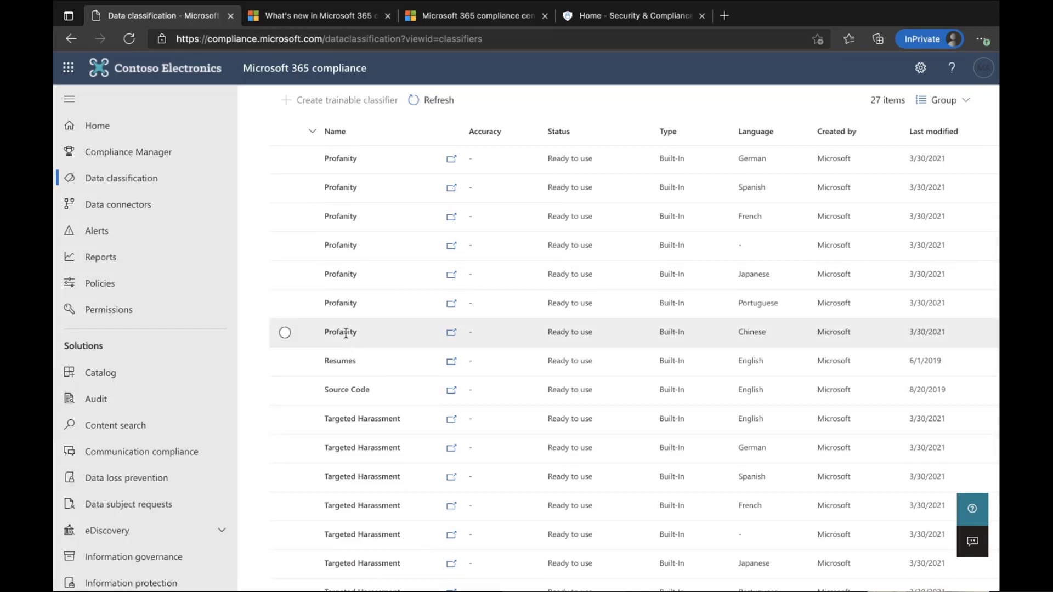
pyautogui.click(347, 333)
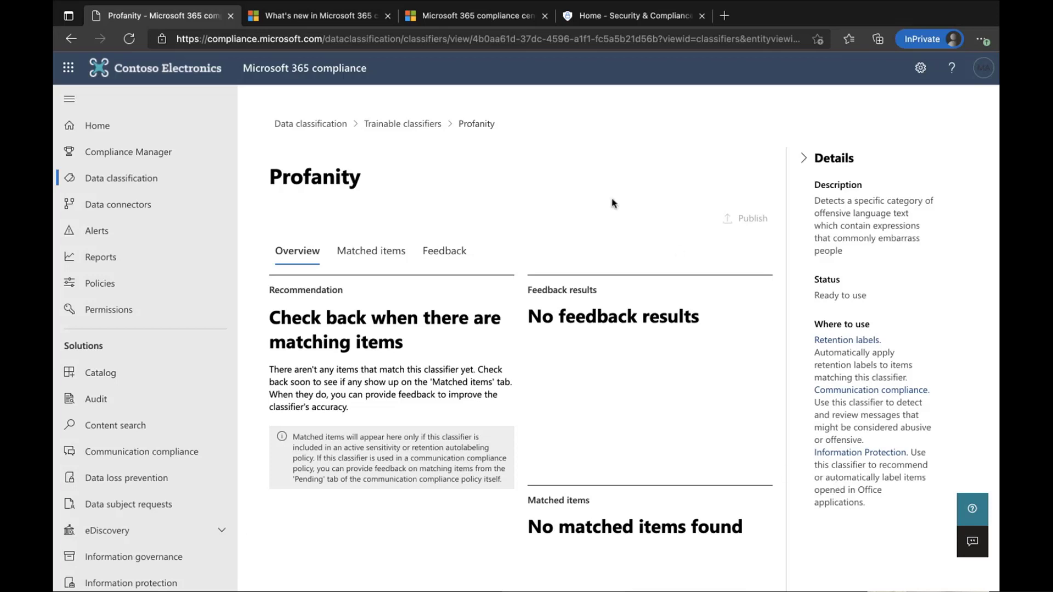
# Return to Data classification and browse the full list of sensitive info types.
pyautogui.click(299, 124)
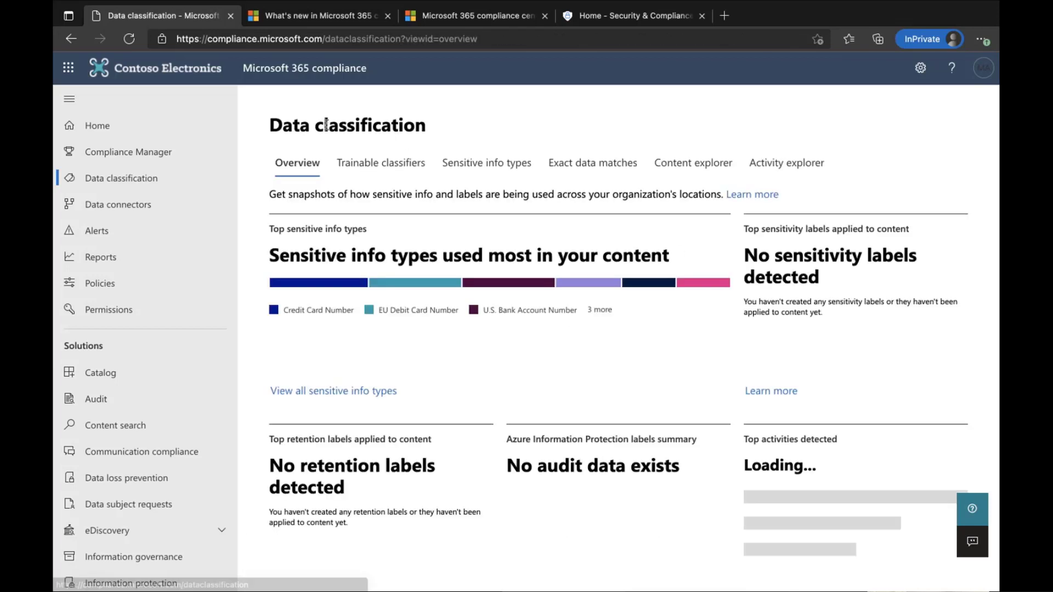
pyautogui.click(491, 163)
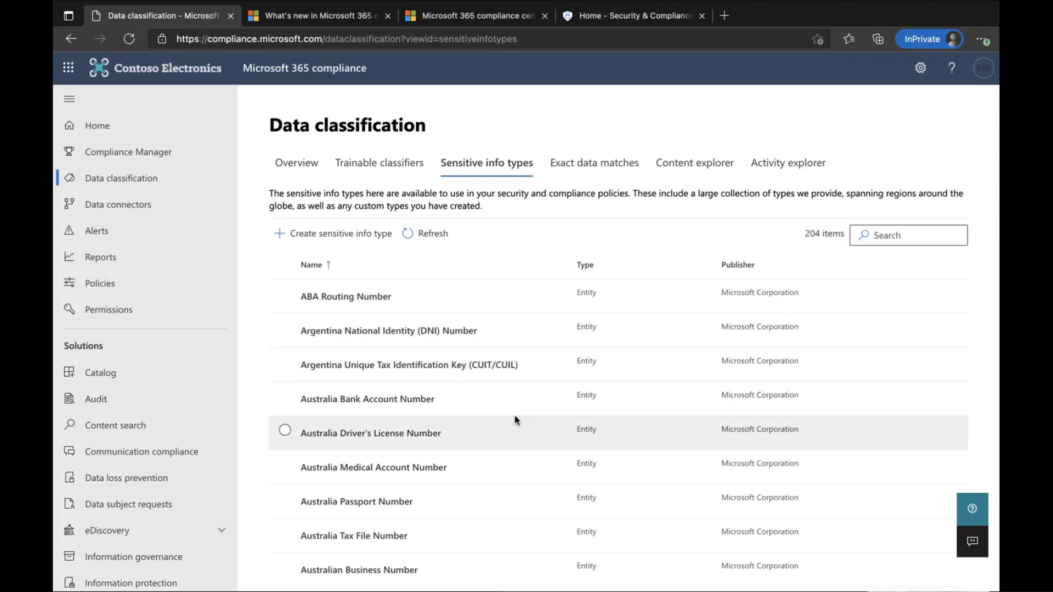
pyautogui.scroll(-1, 515, 421)
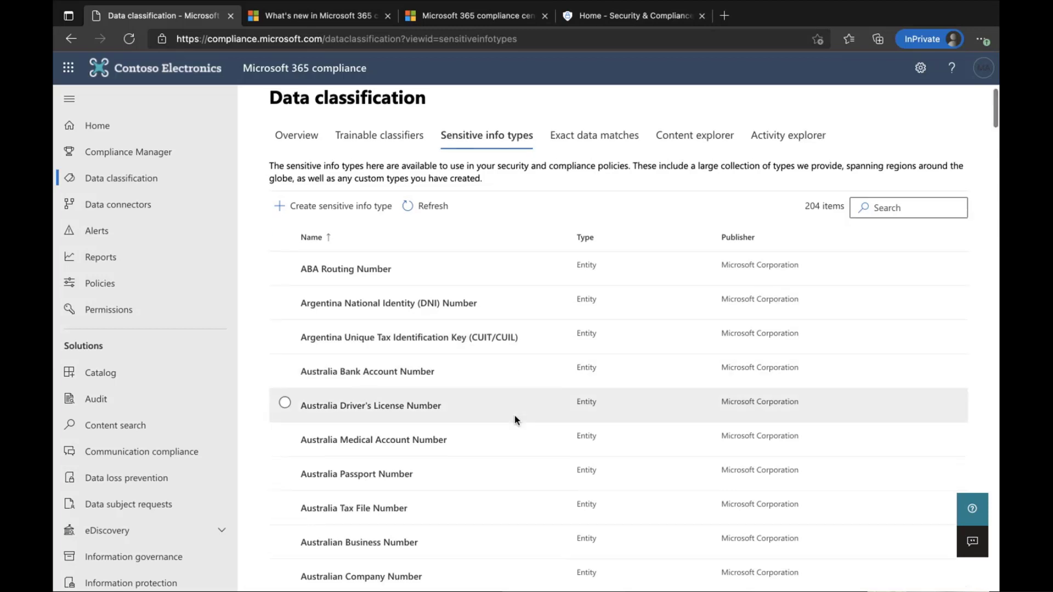
pyautogui.scroll(1, 514, 421)
pyautogui.scroll(-8, 515, 379)
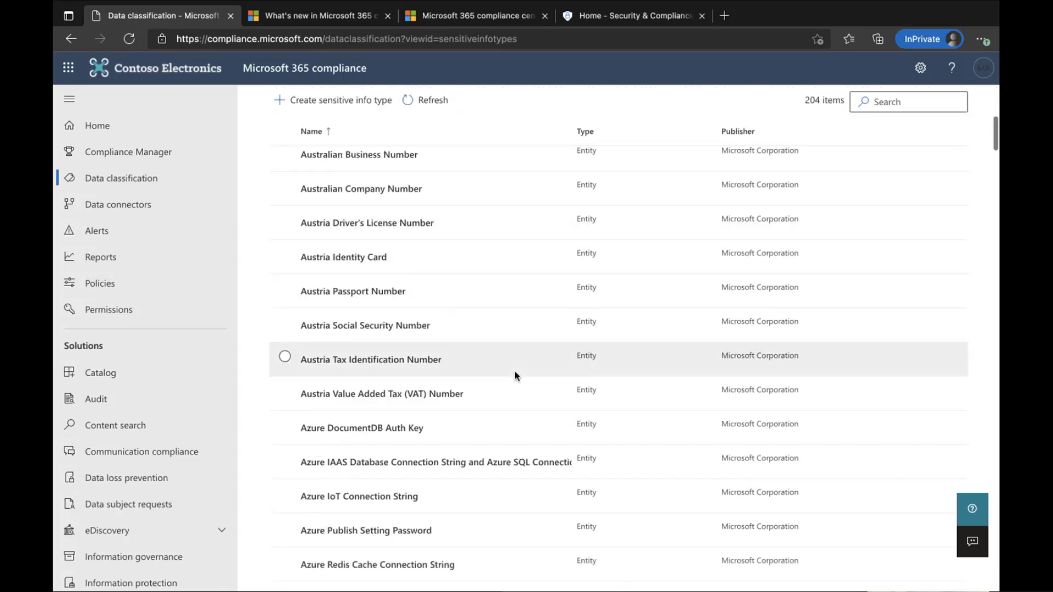
pyautogui.scroll(-3, 514, 377)
pyautogui.scroll(-3, 515, 376)
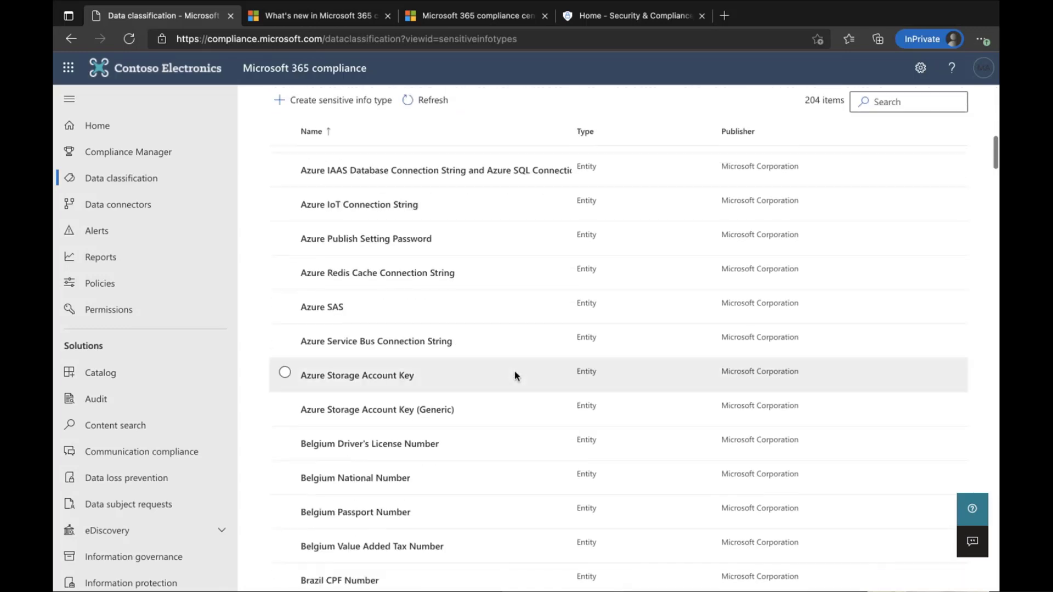
# Search the sensitive info types for "u.s.".
pyautogui.press('Home')
pyautogui.click(892, 236)
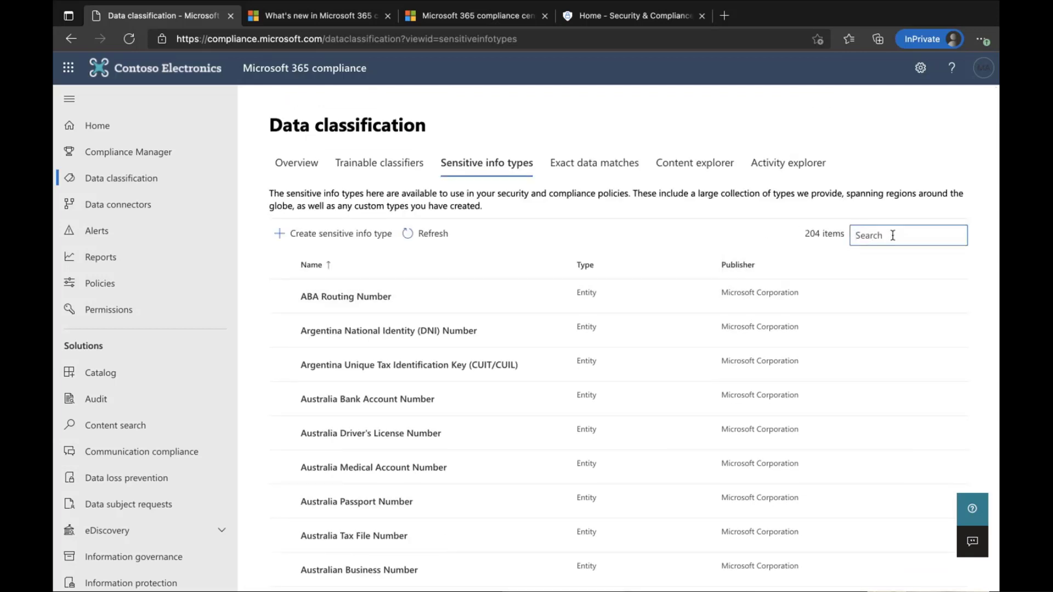
pyautogui.write('u.s.')
pyautogui.press('Return')
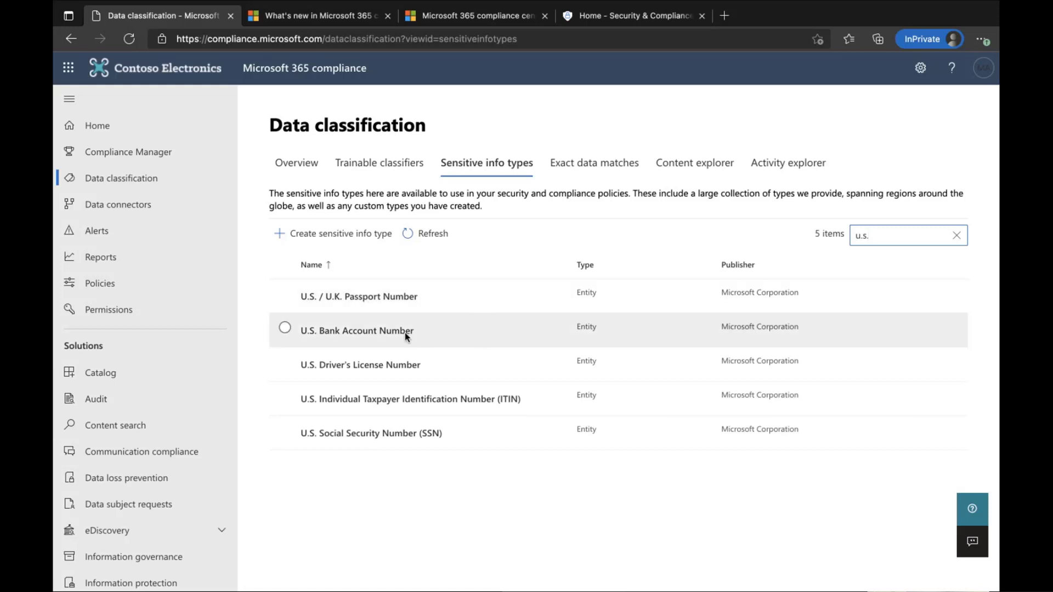
# Review the confidence level and detection patterns of U.S. / U.K. Passport Number, and clear its selection after closing the details.
pyautogui.click(373, 299)
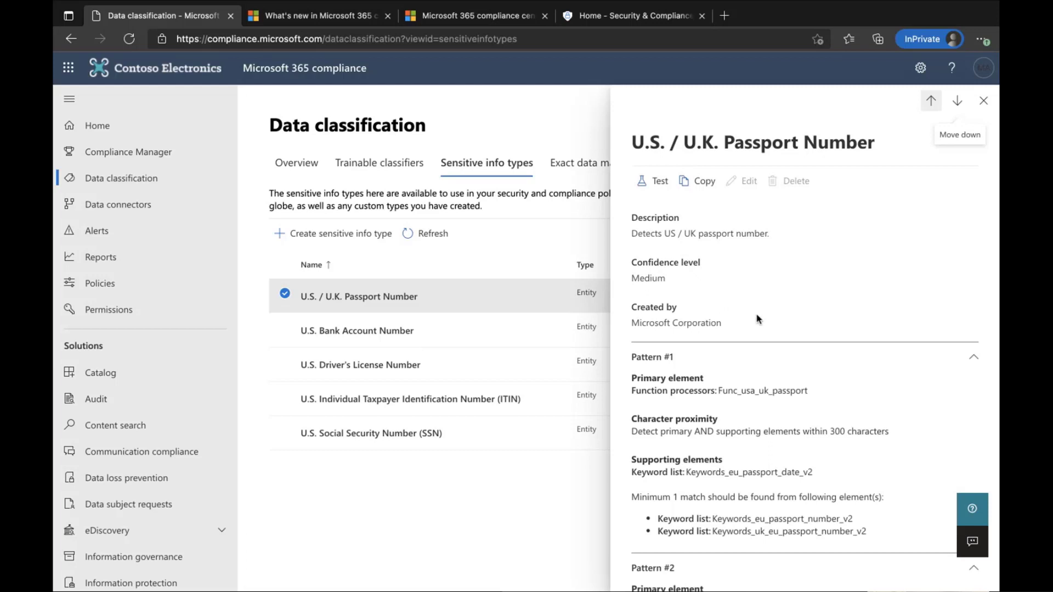
pyautogui.scroll(-1, 794, 407)
pyautogui.scroll(-2, 794, 405)
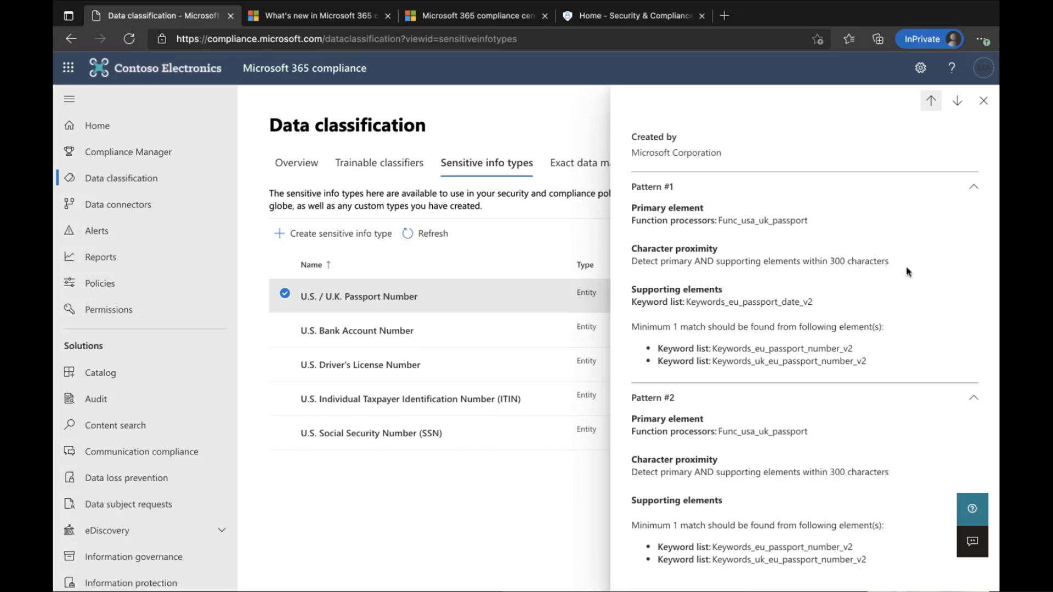
pyautogui.click(983, 101)
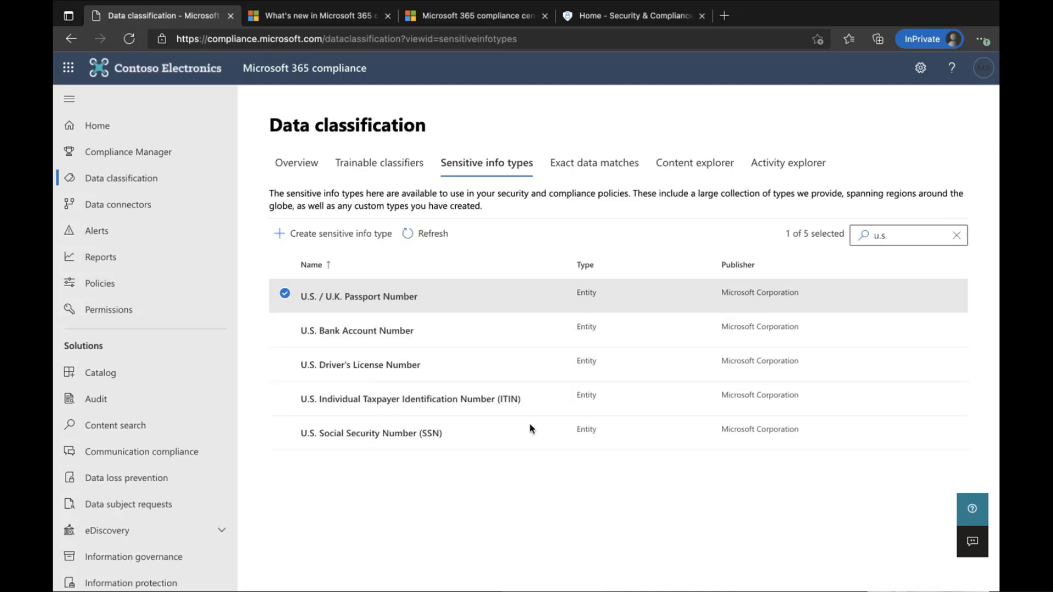
pyautogui.click(287, 296)
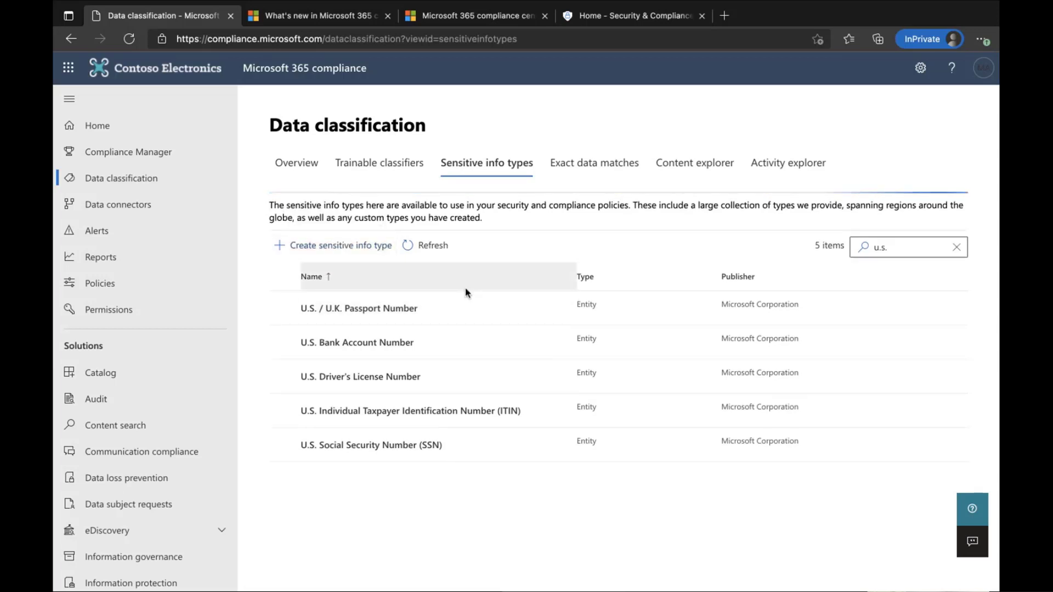
# Start creating a sensitive info type named Custom with the description Desc, and continue to its pattern definition.
pyautogui.click(328, 252)
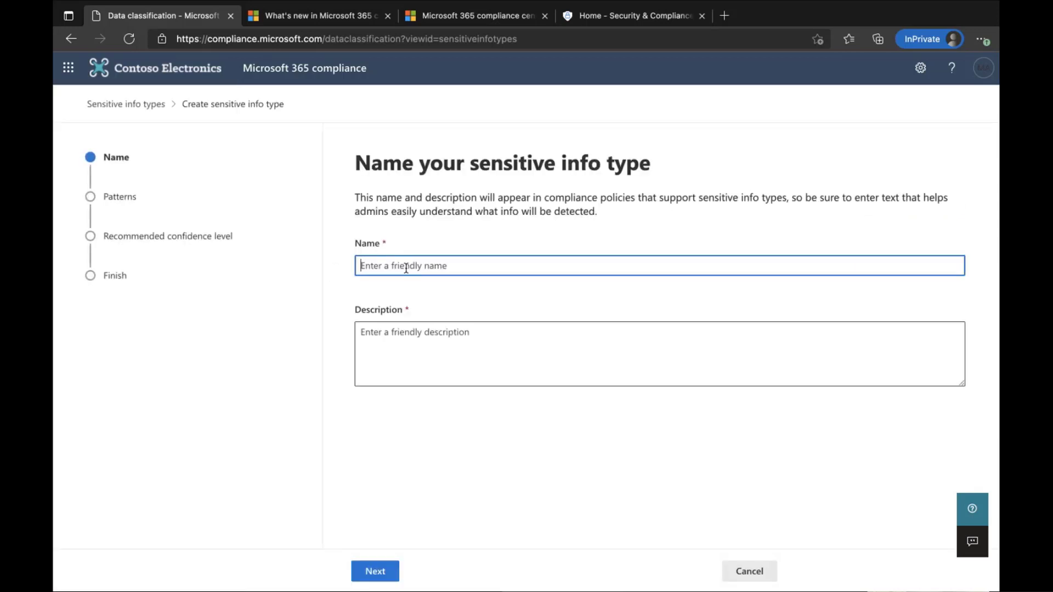
pyautogui.write('Custom')
pyautogui.click(402, 344)
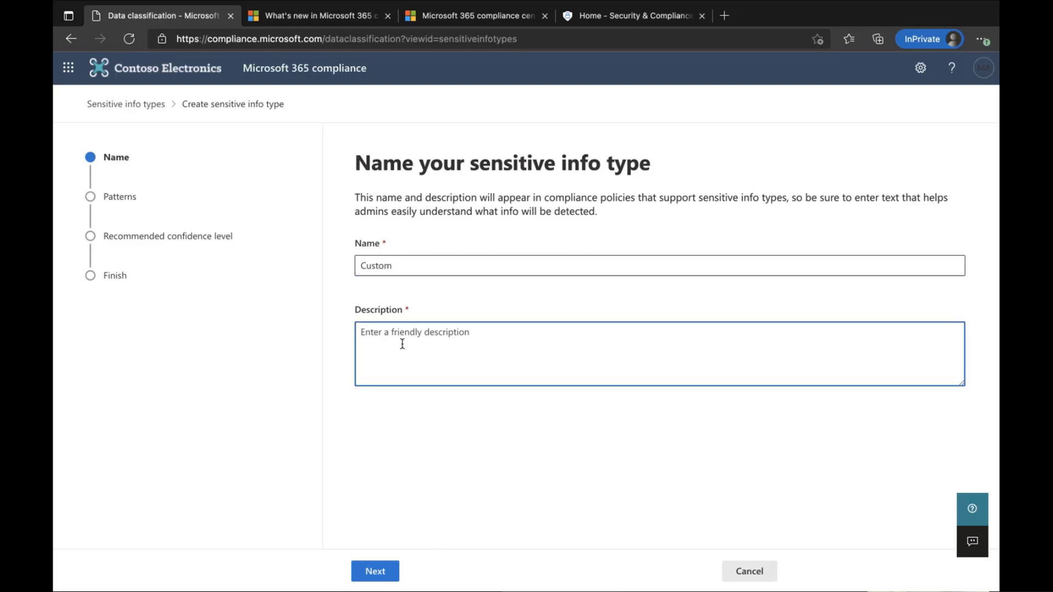
pyautogui.write('Desc')
pyautogui.click(384, 568)
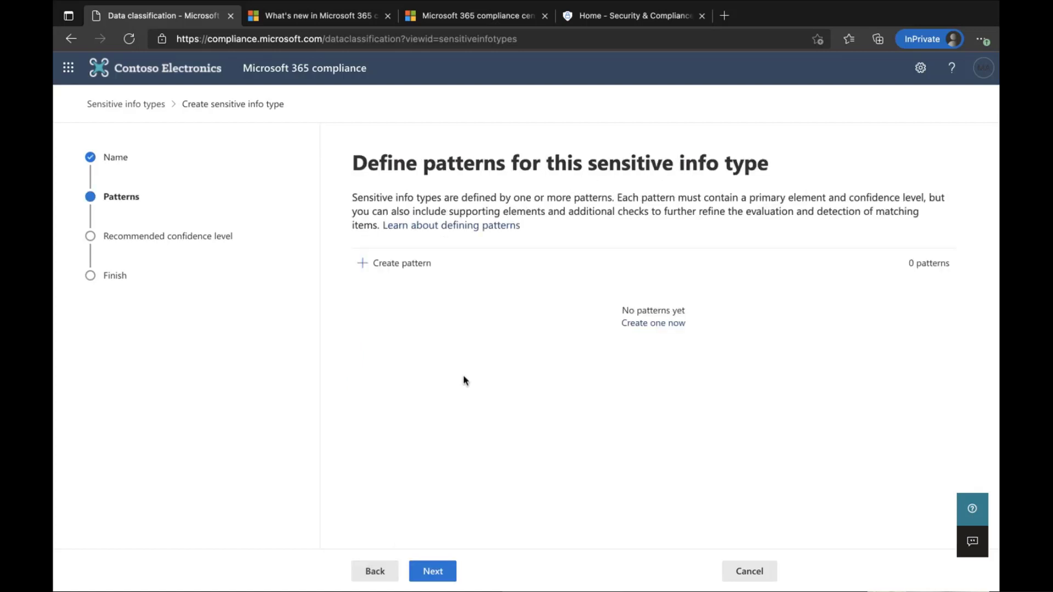
# Look through the settings for a new pattern, then cancel it and discard the unsaved sensitive info type.
pyautogui.click(403, 265)
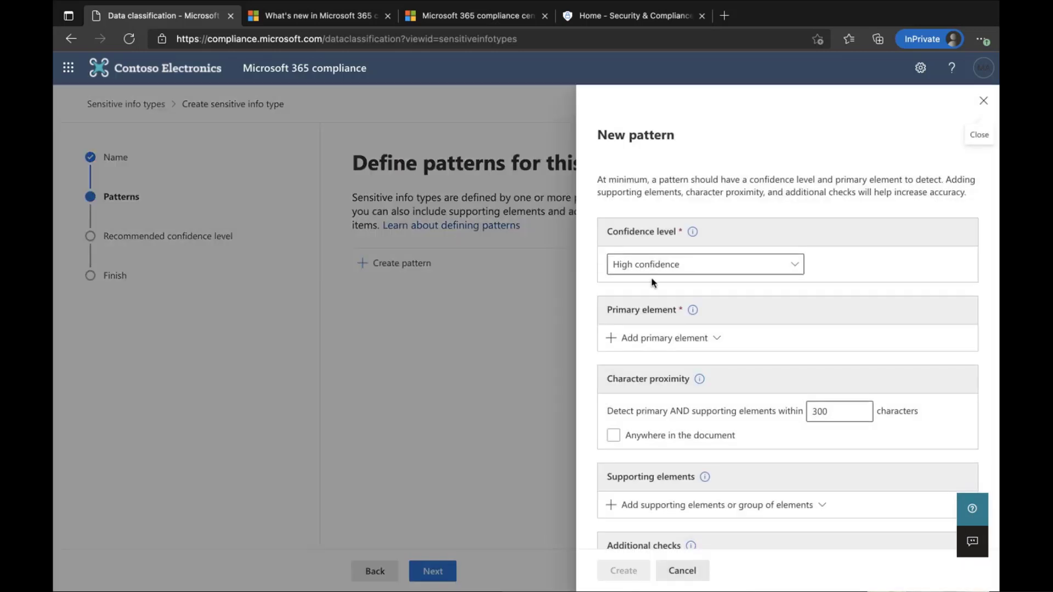
pyautogui.scroll(-2, 792, 337)
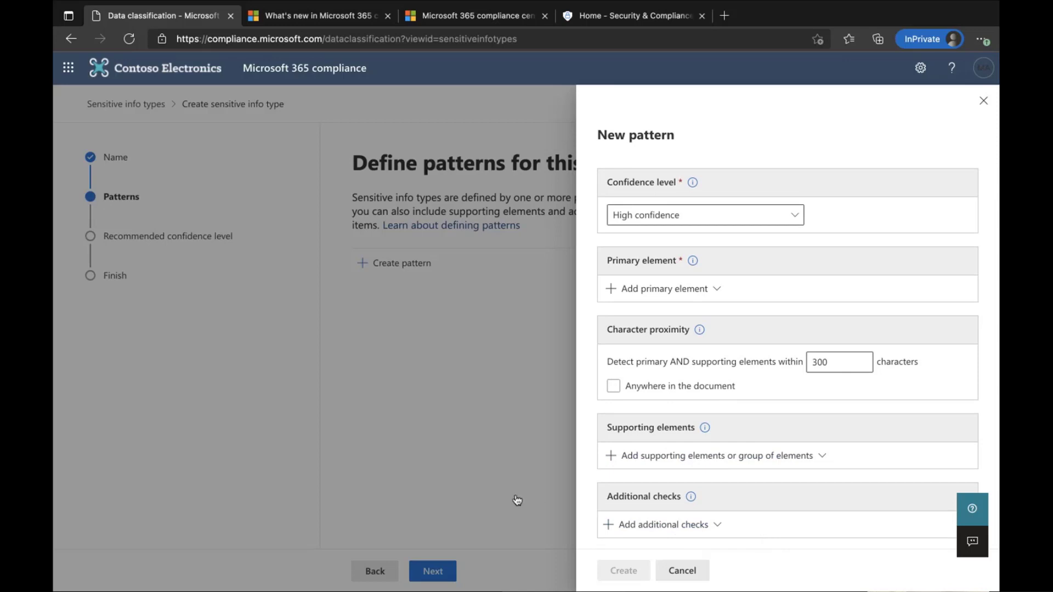
pyautogui.click(682, 570)
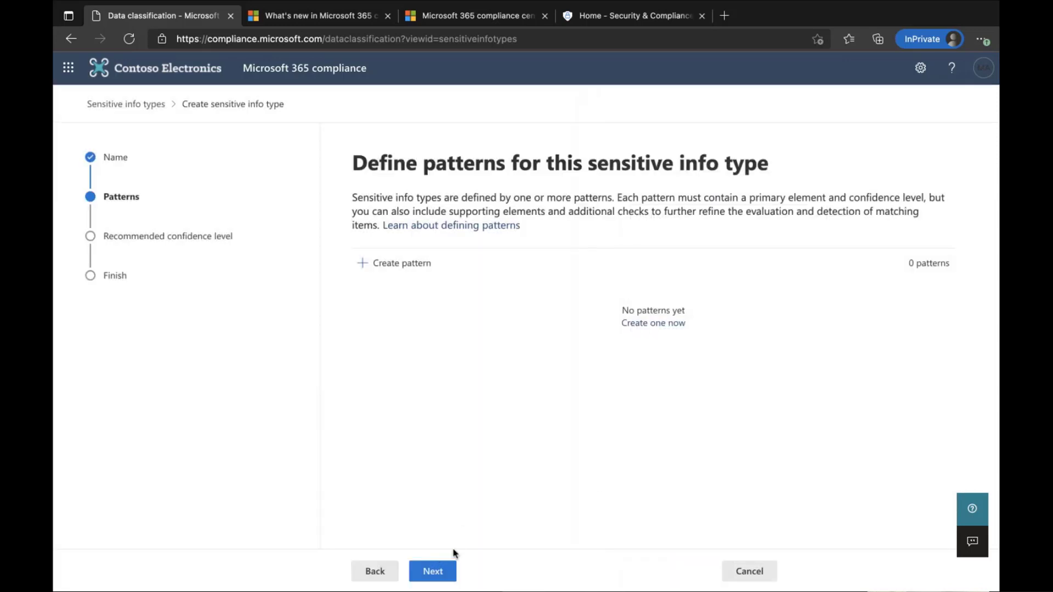
pyautogui.click(756, 571)
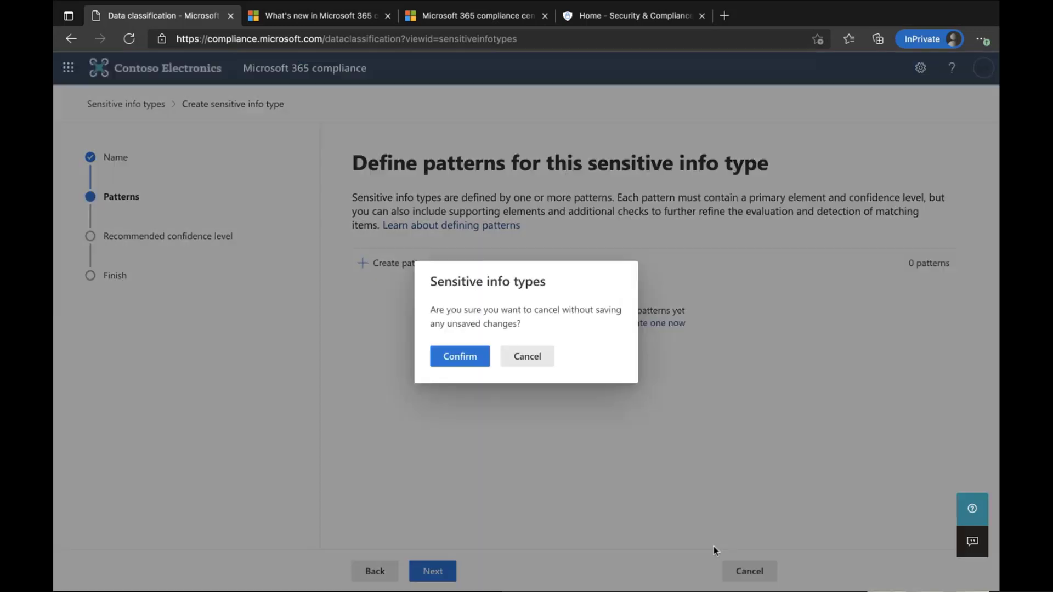
pyautogui.click(470, 359)
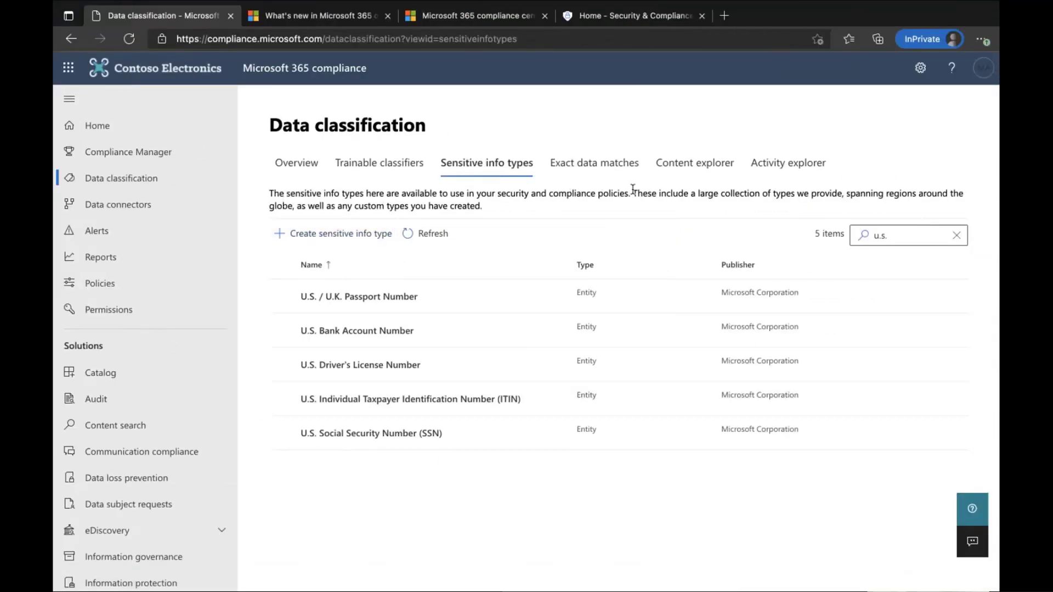
# View the EDM schemas and the EDM sensitive info types under Exact data matches.
pyautogui.click(598, 168)
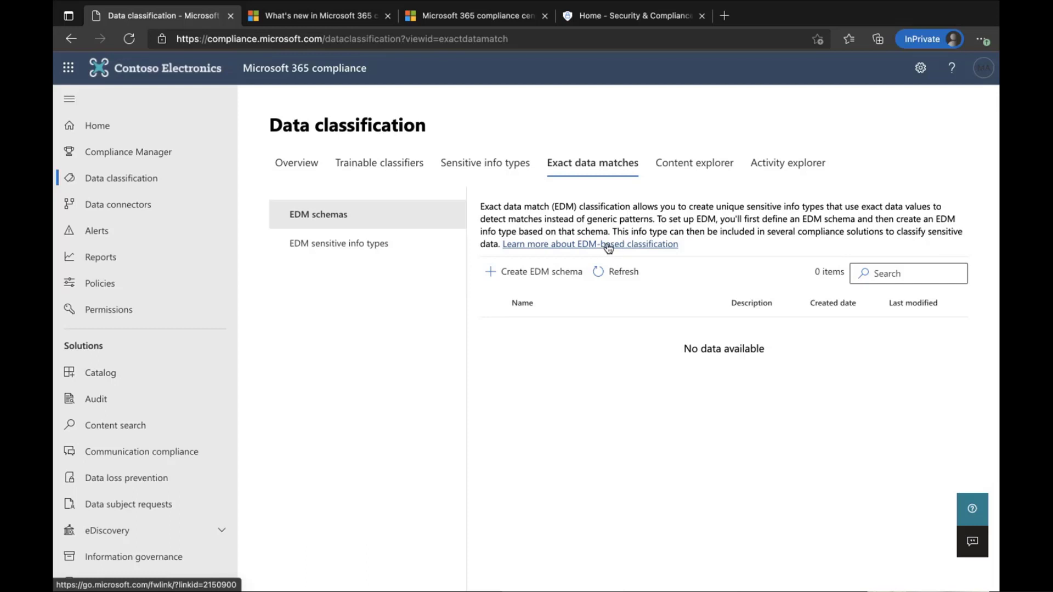
pyautogui.click(331, 251)
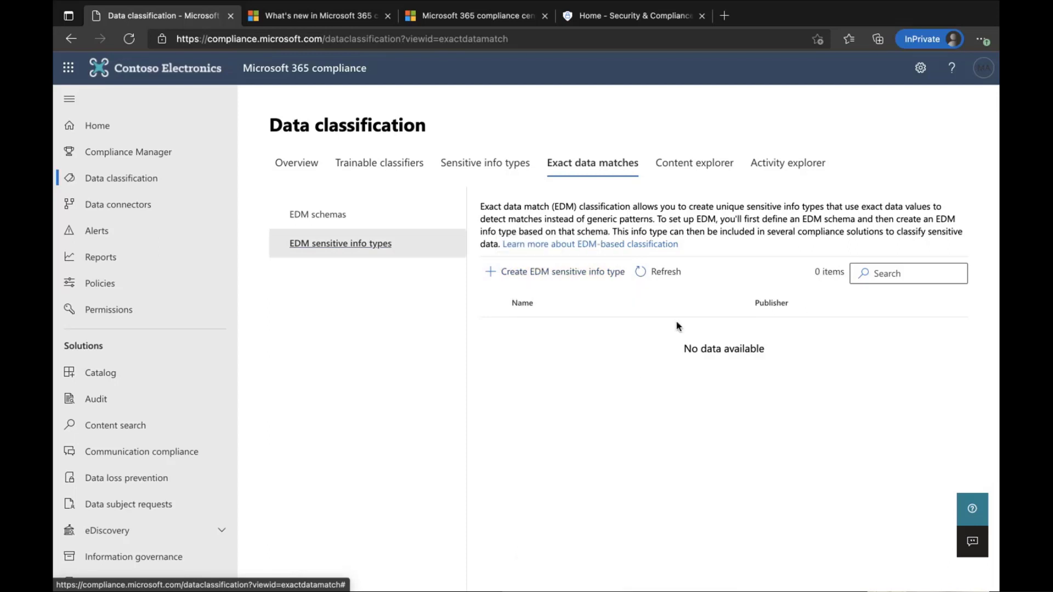
# Open the Data connectors overview and browse the available third-party connectors.
pyautogui.click(113, 211)
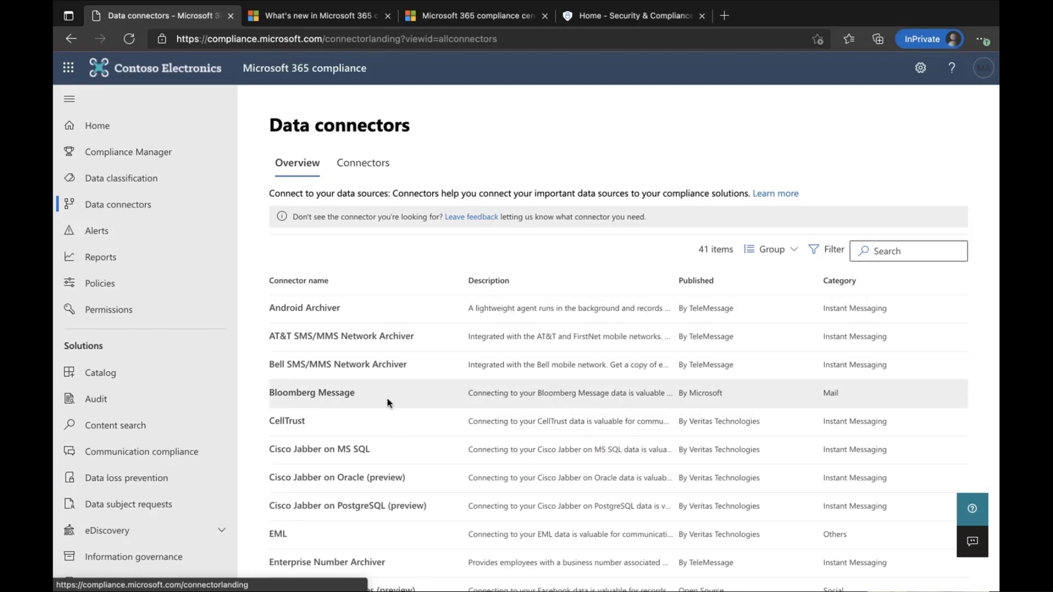
pyautogui.scroll(-1, 387, 403)
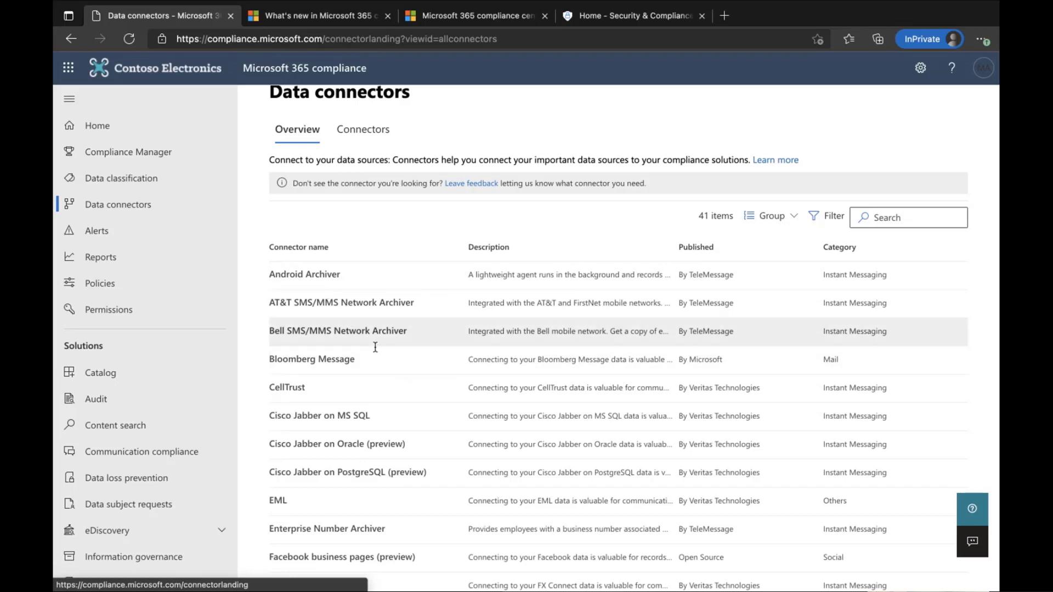
pyautogui.scroll(-4, 376, 347)
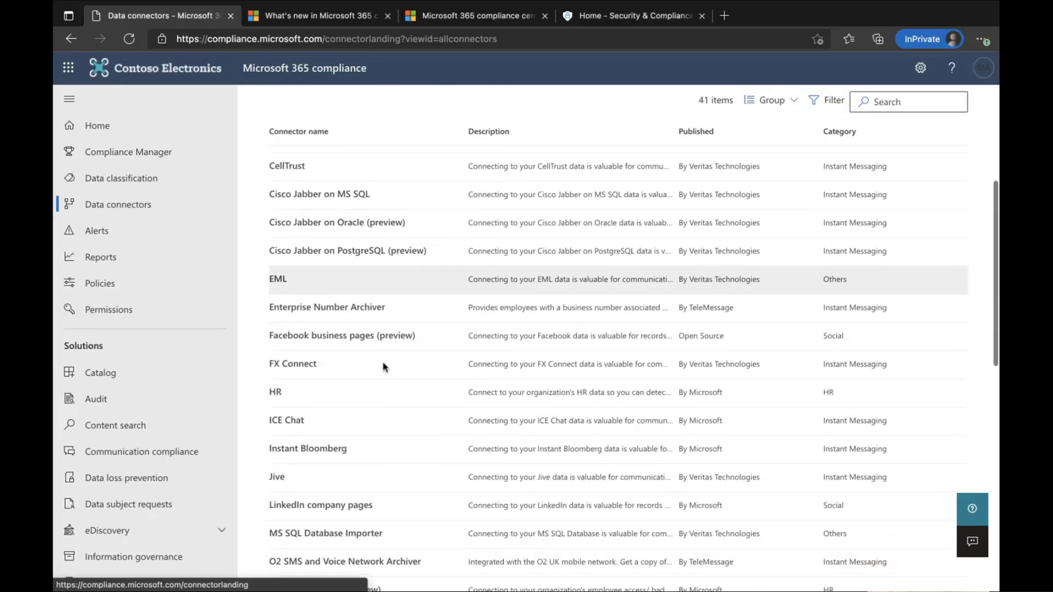
pyautogui.scroll(-2, 385, 367)
pyautogui.scroll(-1, 385, 367)
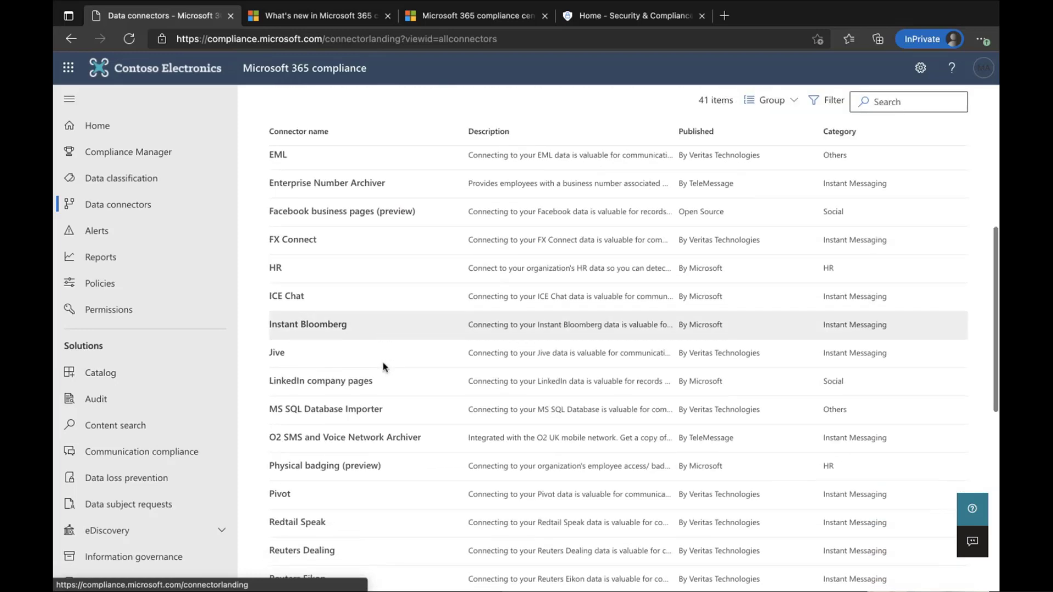
pyautogui.scroll(2, 383, 365)
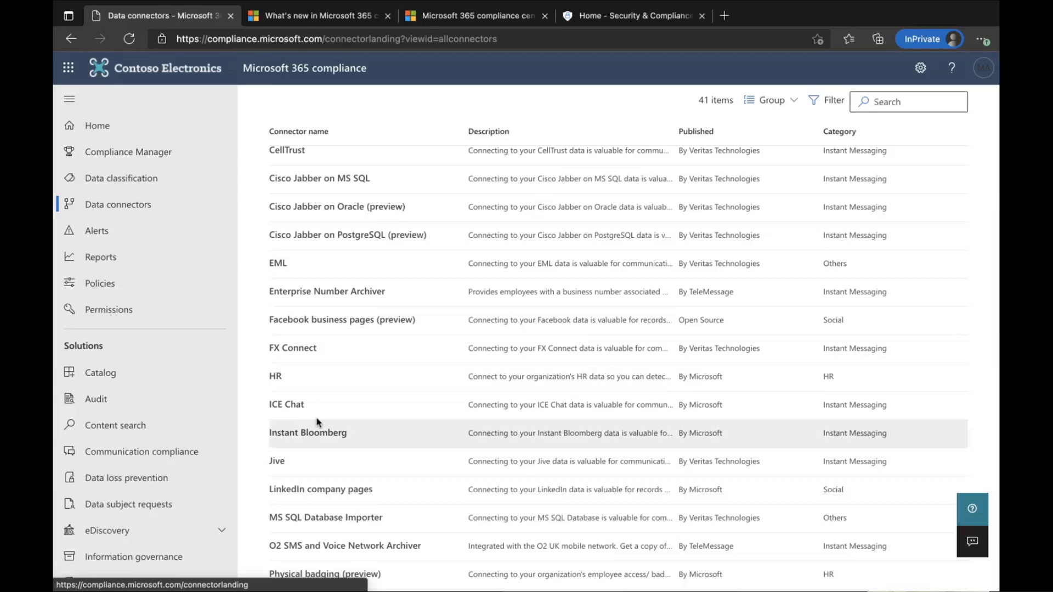
# Open the Jive connector, dismiss the error dialog, and view its setup documentation before returning to the connector page.
pyautogui.click(299, 469)
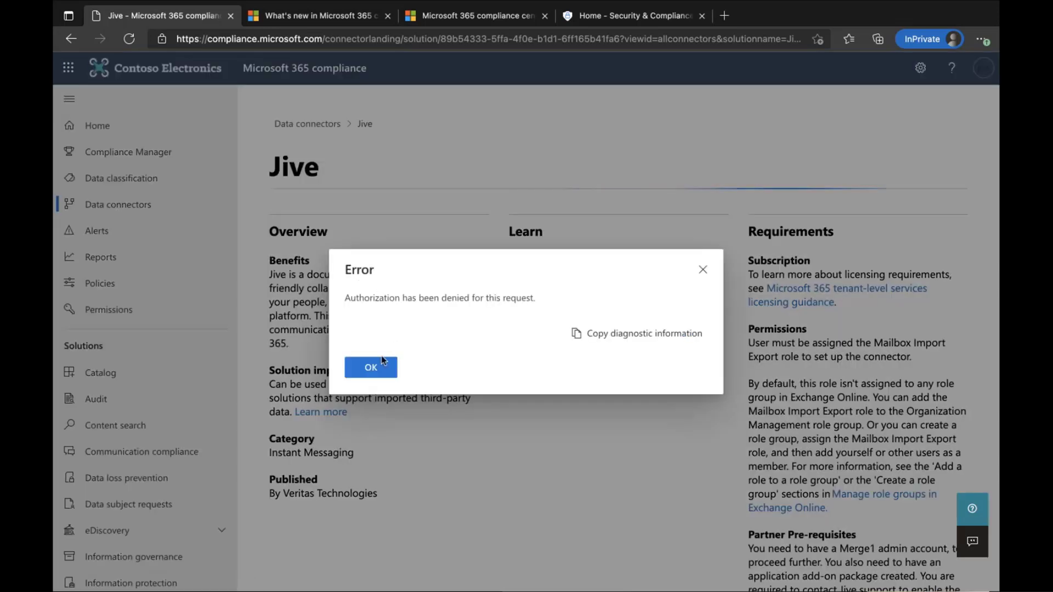
pyautogui.click(371, 368)
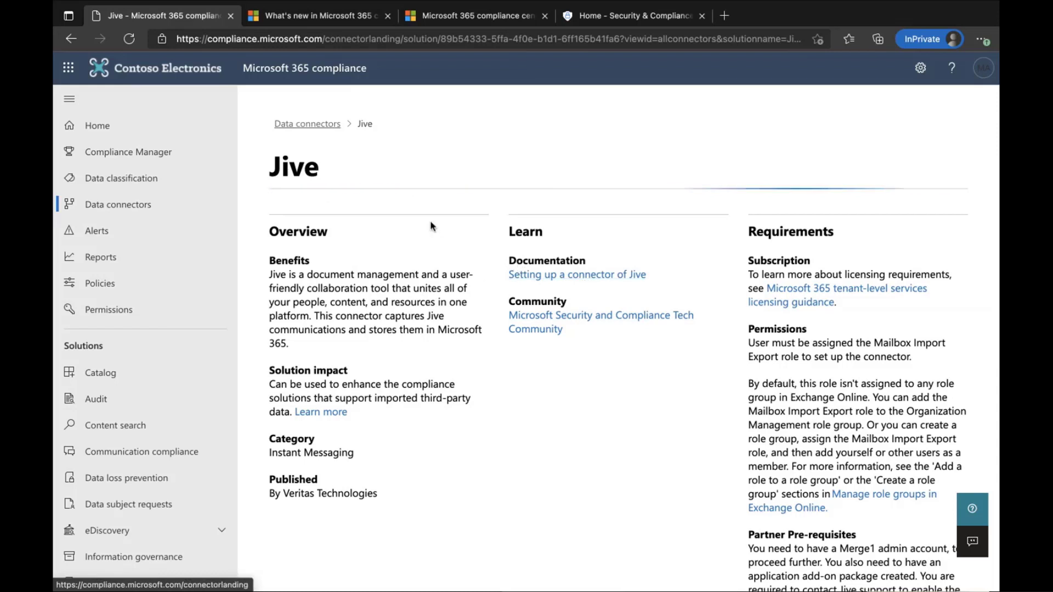
pyautogui.click(584, 277)
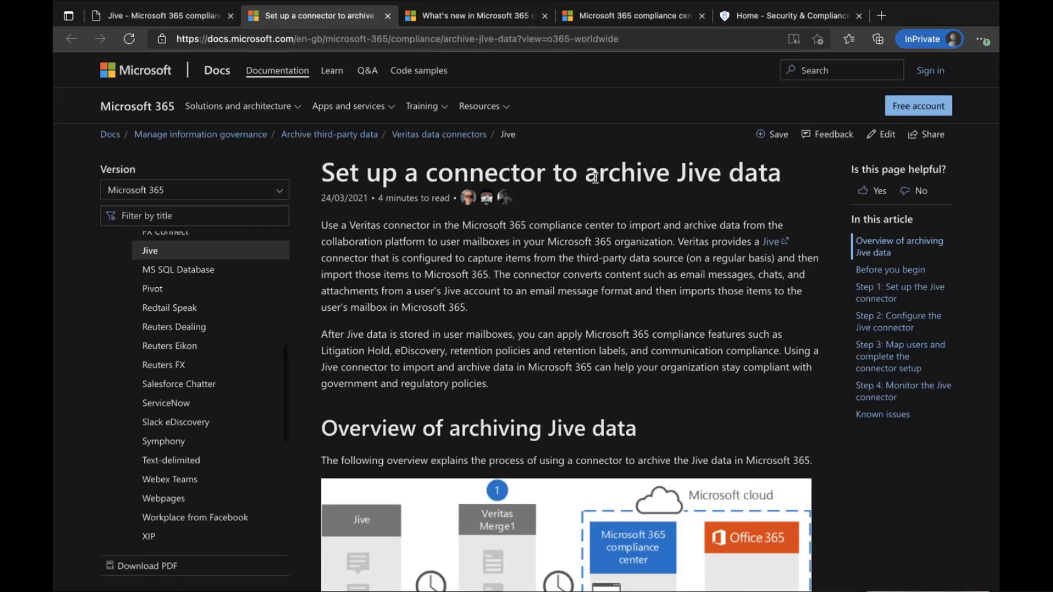
pyautogui.scroll(-2, 623, 257)
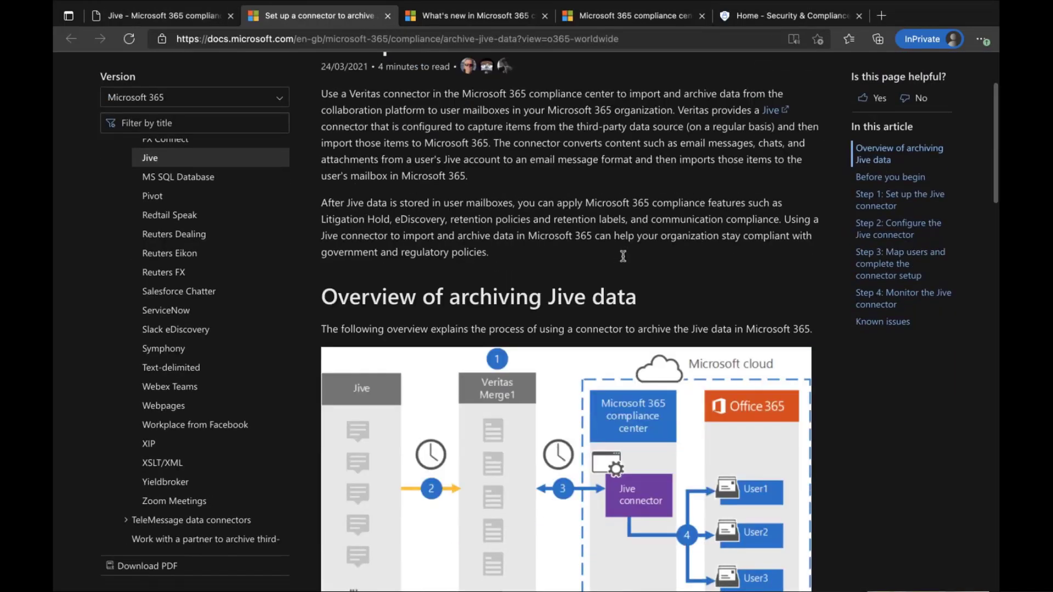
pyautogui.scroll(2, 601, 236)
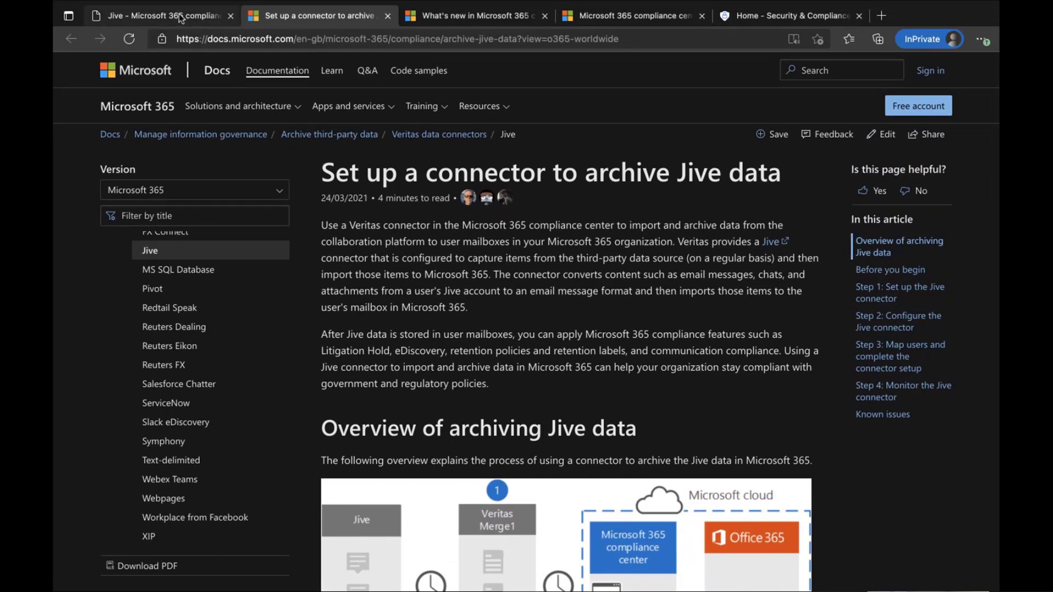
pyautogui.click(179, 18)
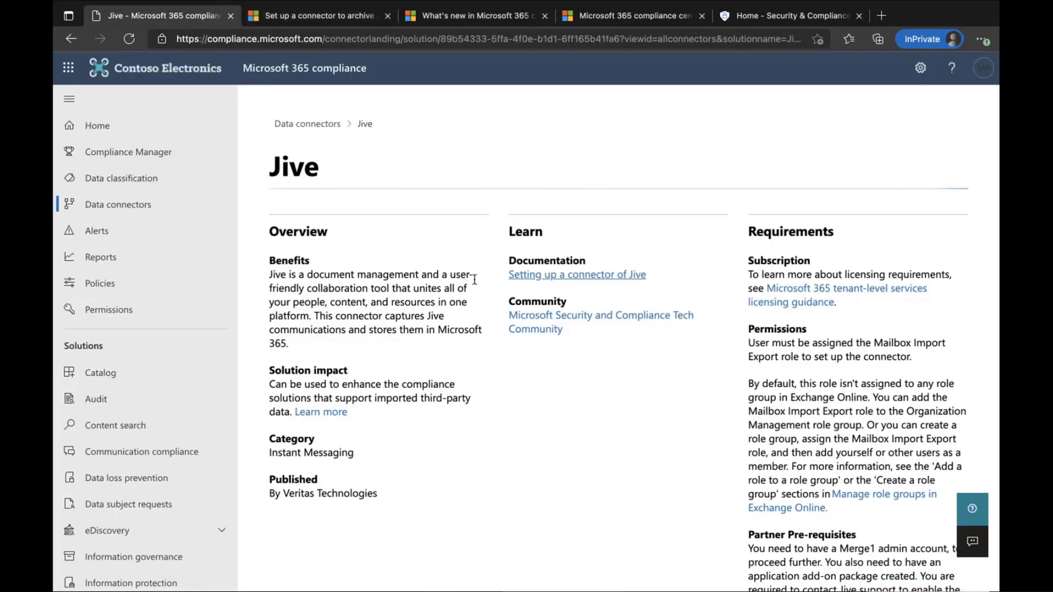
# Return to Data connectors, try to view the organization's own connectors, and dismiss the resulting dialog.
pyautogui.click(299, 123)
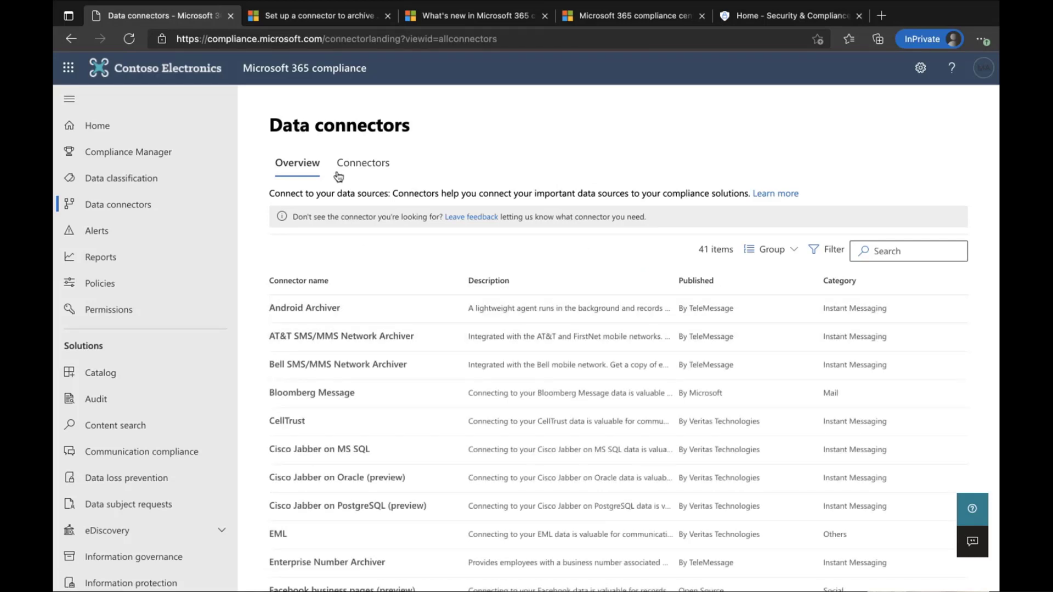
pyautogui.click(366, 164)
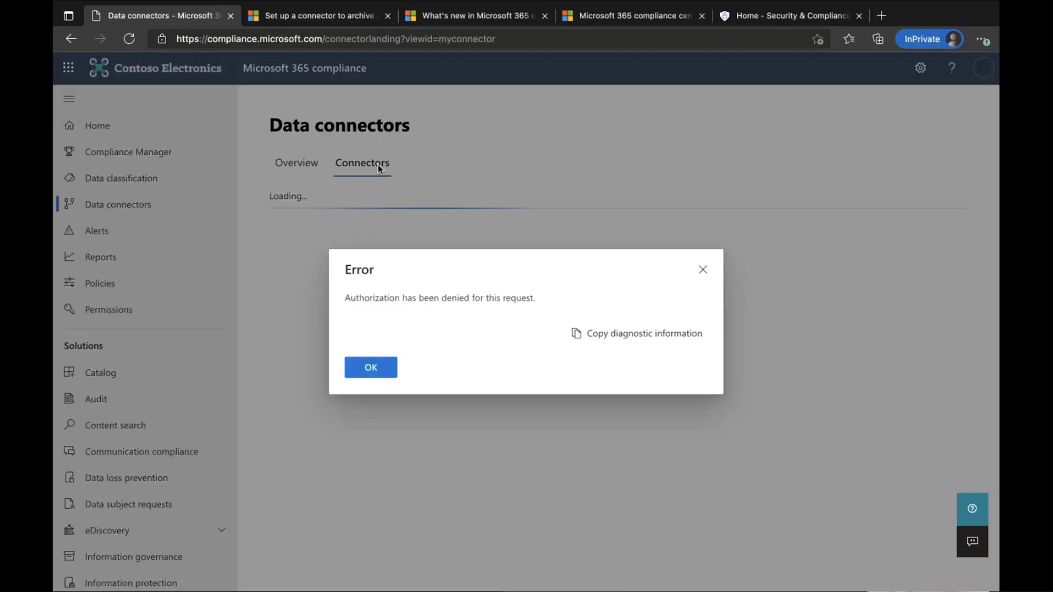
pyautogui.click(369, 368)
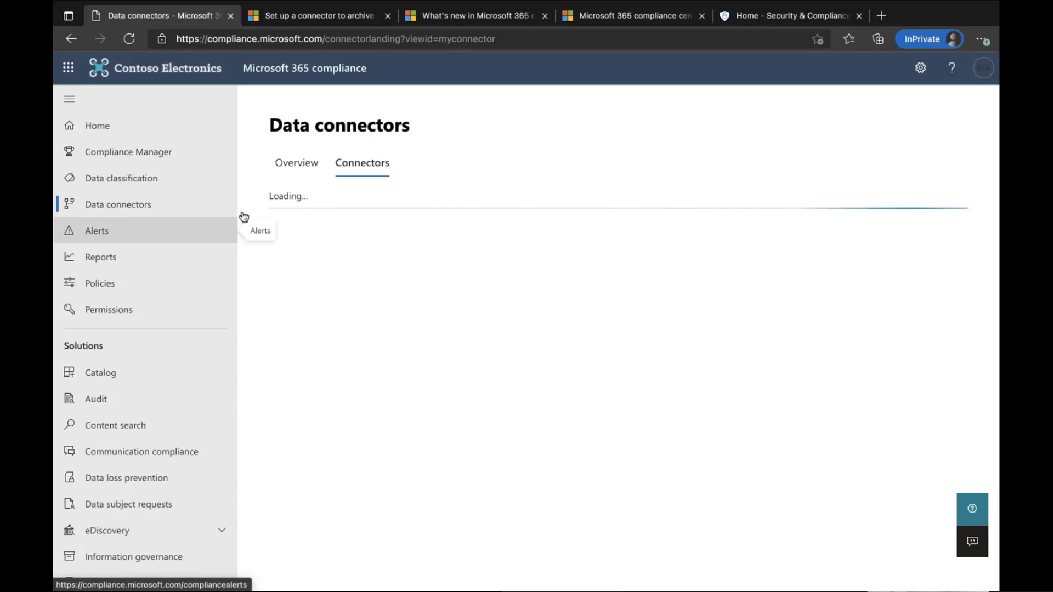
# Open the Alerts page and view the details of the "File containing PCI detected in the cloud (built-in DLP engine)" alert.
pyautogui.click(124, 235)
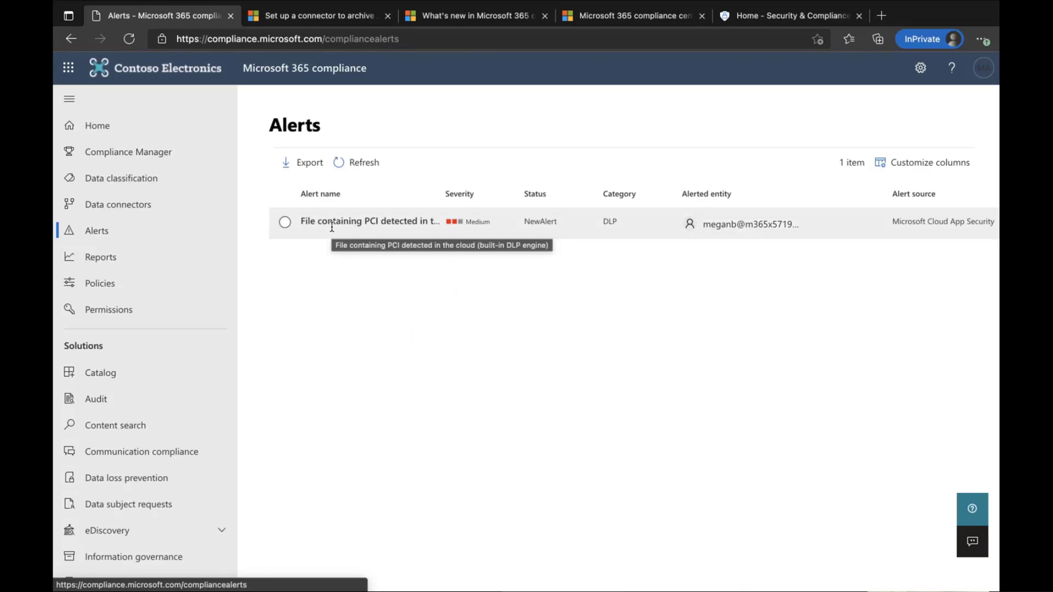
pyautogui.click(73, 104)
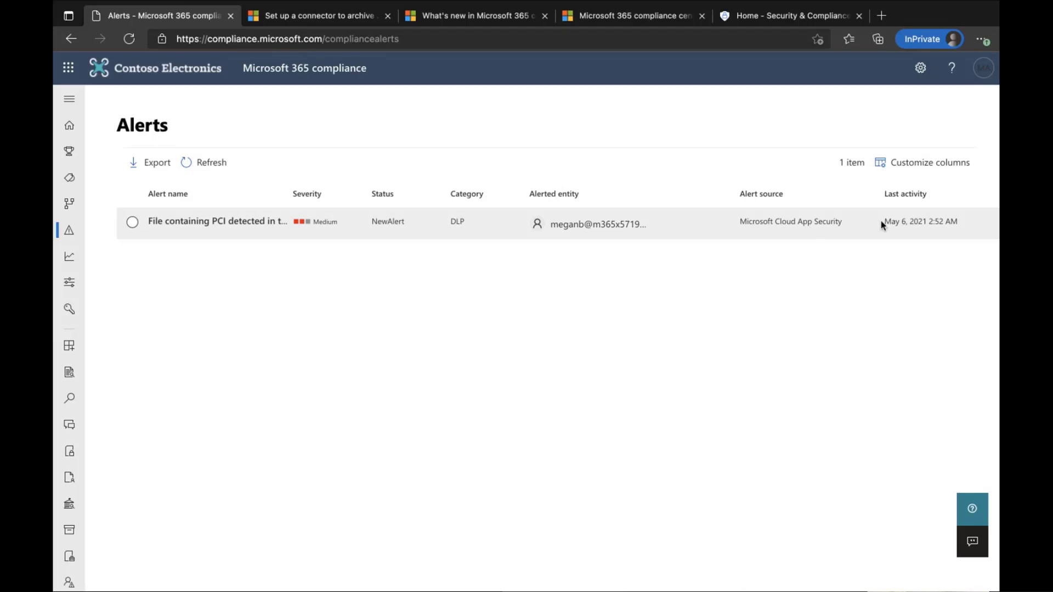
pyautogui.hscroll(1, 604, 223)
pyautogui.hscroll(-1, 439, 222)
pyautogui.click(243, 224)
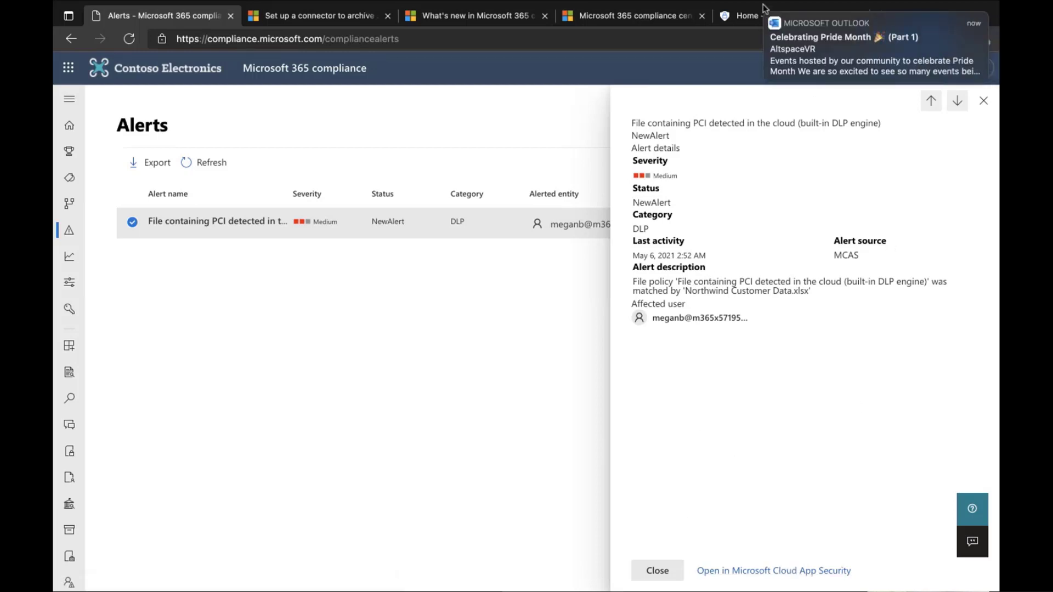
# Open the PCI alert in Microsoft Cloud App Security, review its files, policy report and users, and return to close the alert details.
pyautogui.click(766, 572)
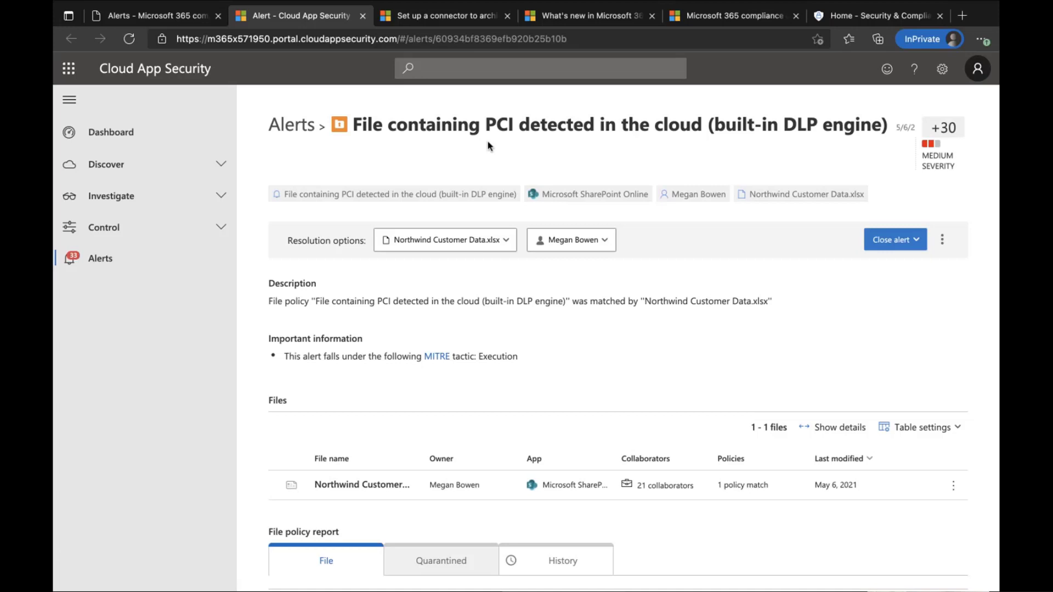
pyautogui.scroll(-5, 620, 345)
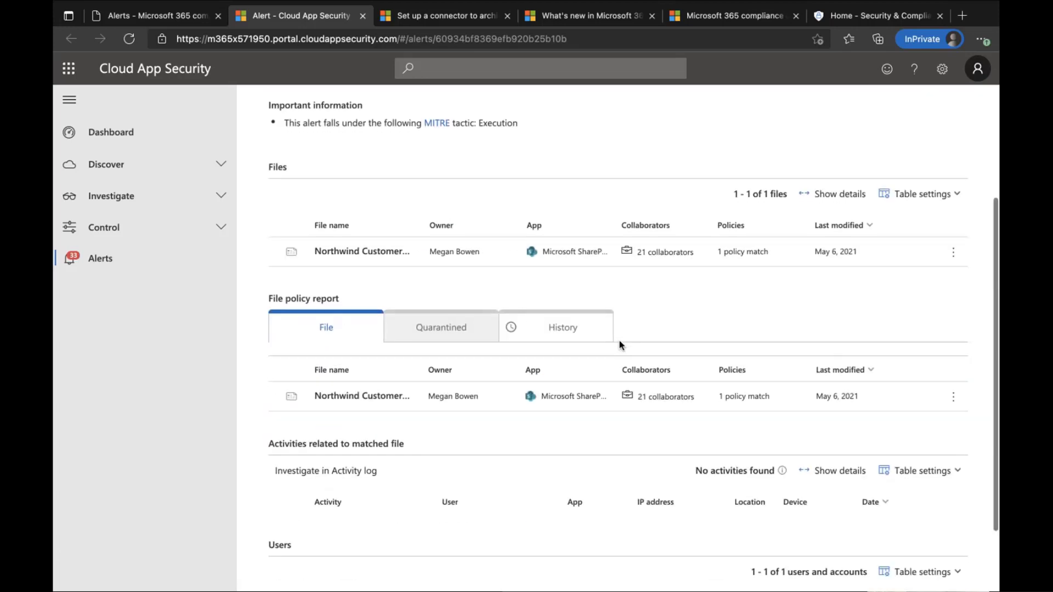
pyautogui.scroll(-1, 620, 345)
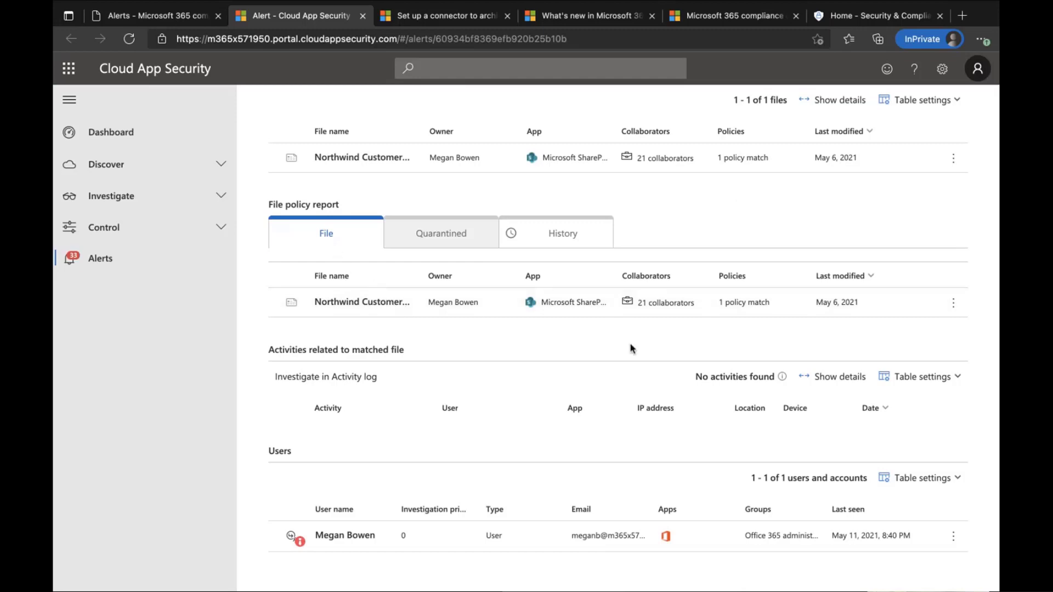
pyautogui.scroll(3, 493, 475)
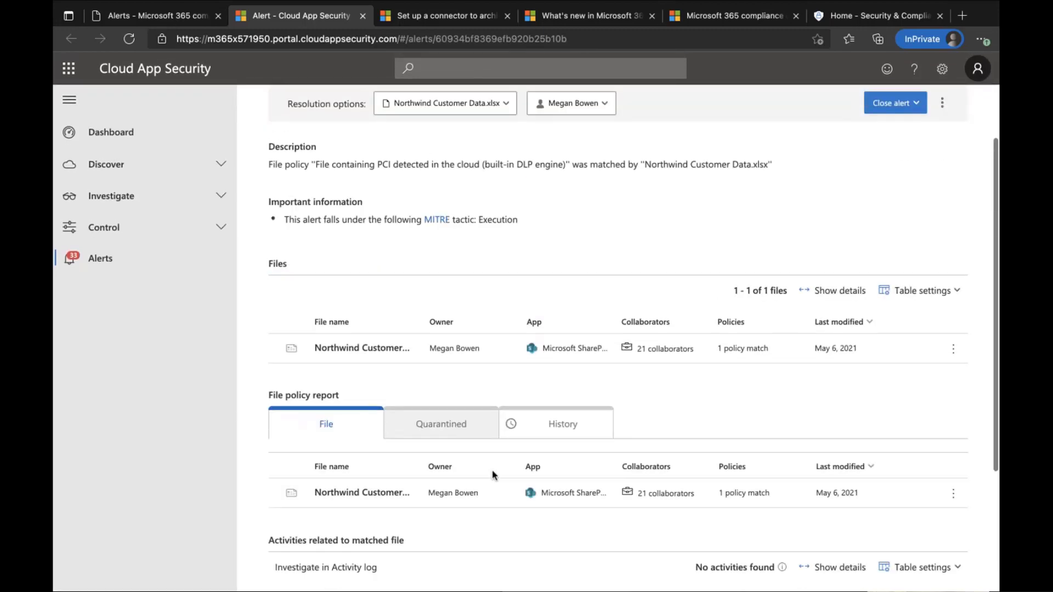
pyautogui.scroll(2, 493, 475)
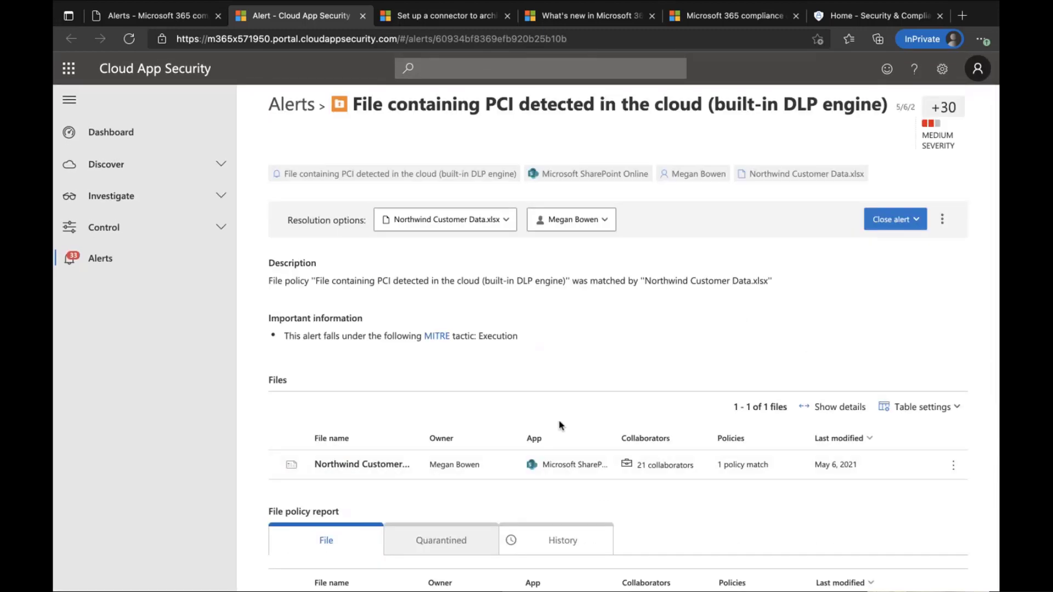
pyautogui.click(168, 15)
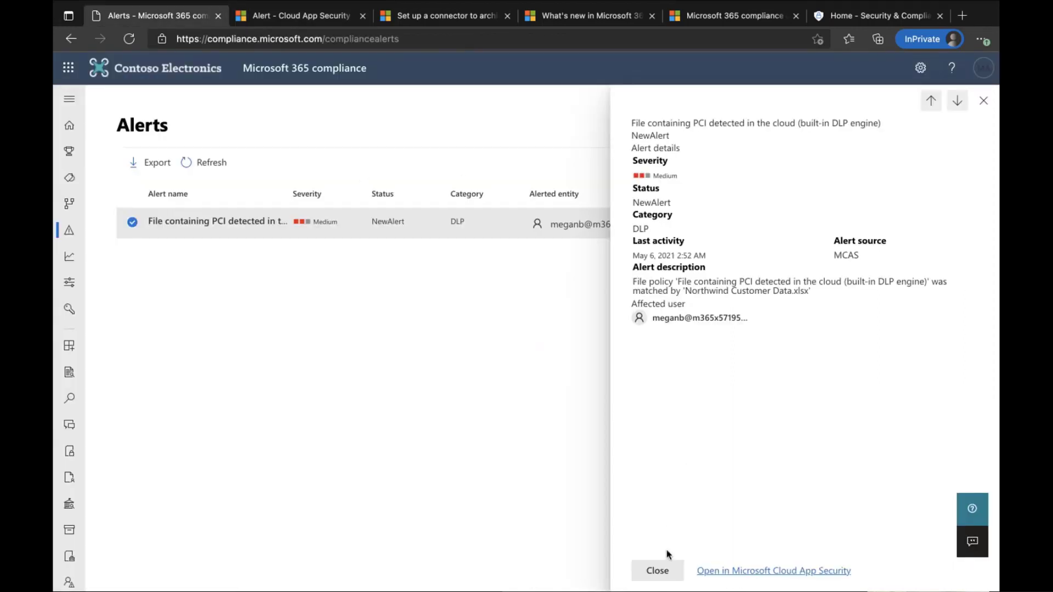
pyautogui.click(658, 572)
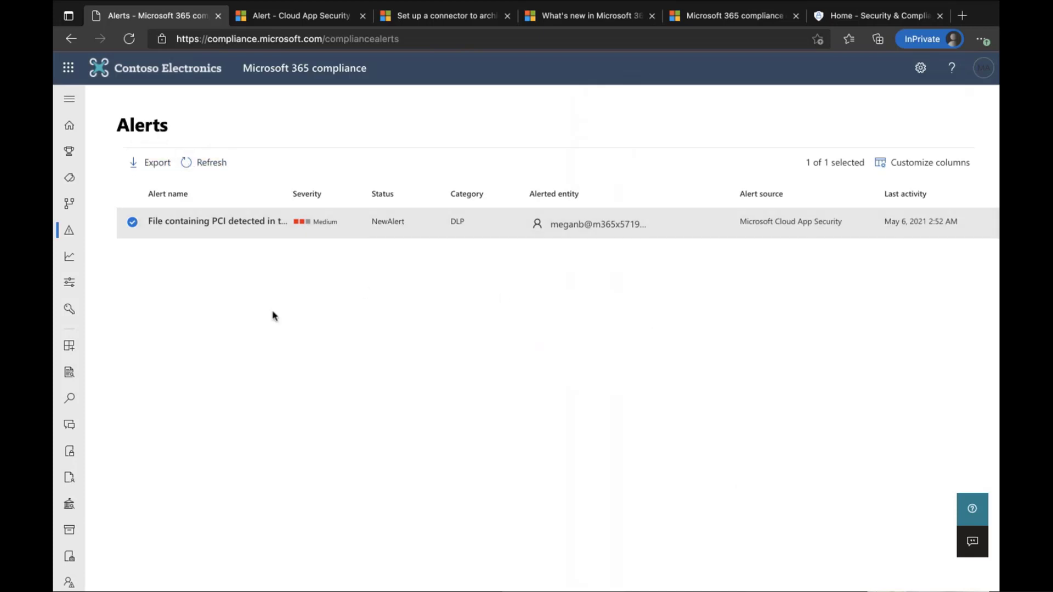
# Open Reports and look through the label cards, including label trends, retention label usage and sensitivity label usage.
pyautogui.click(69, 99)
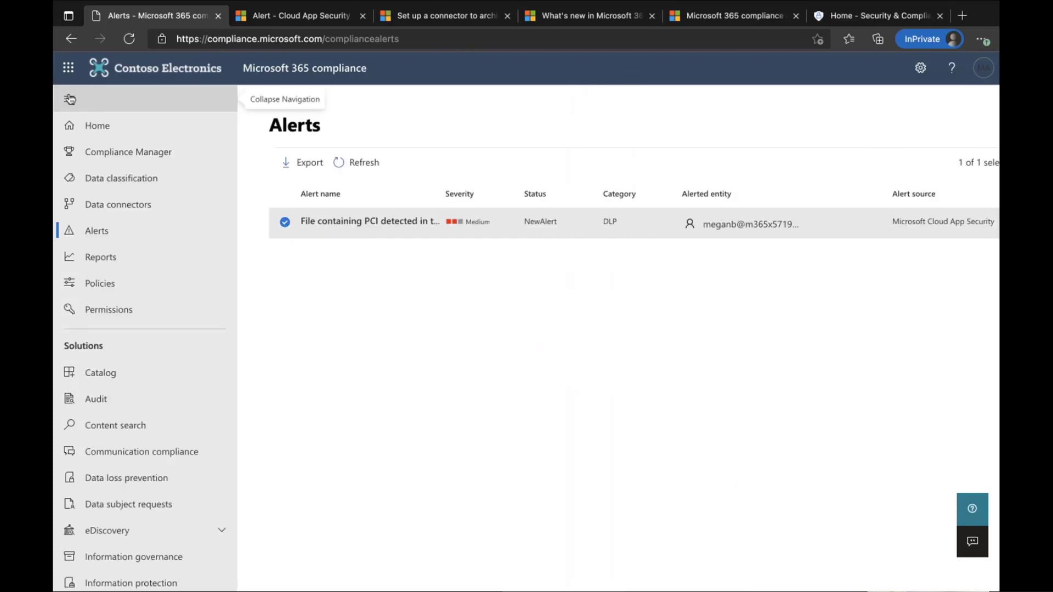
pyautogui.click(157, 265)
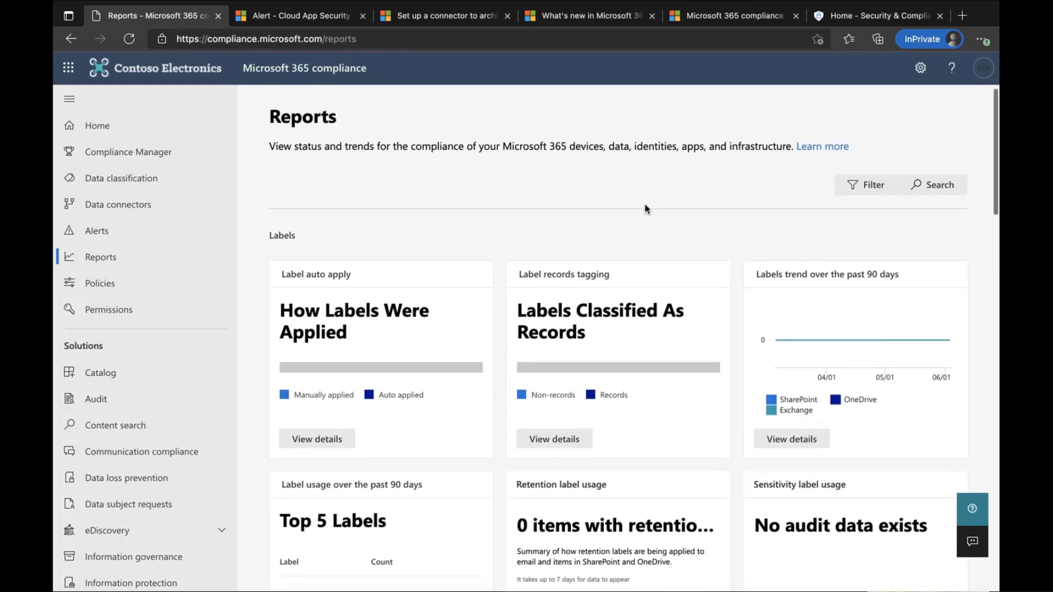
pyautogui.scroll(-1, 644, 209)
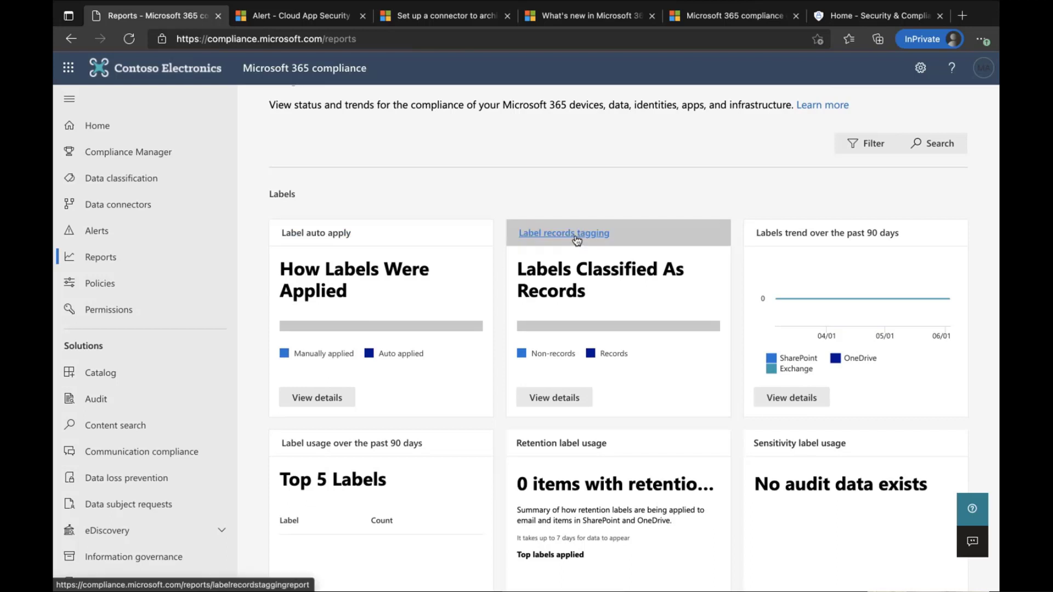
pyautogui.moveTo(851, 296)
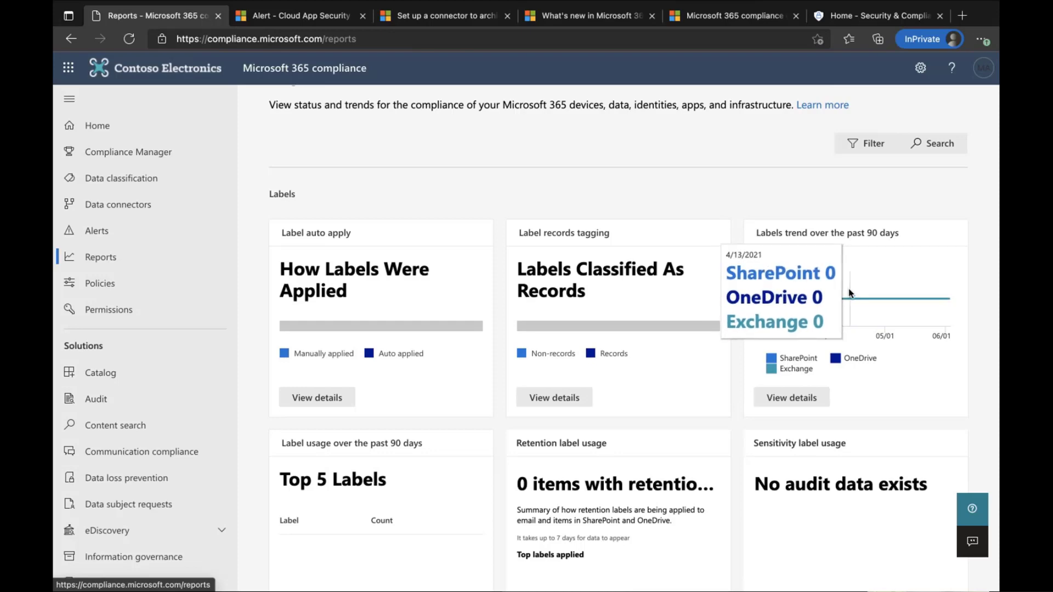
pyautogui.scroll(-3, 637, 420)
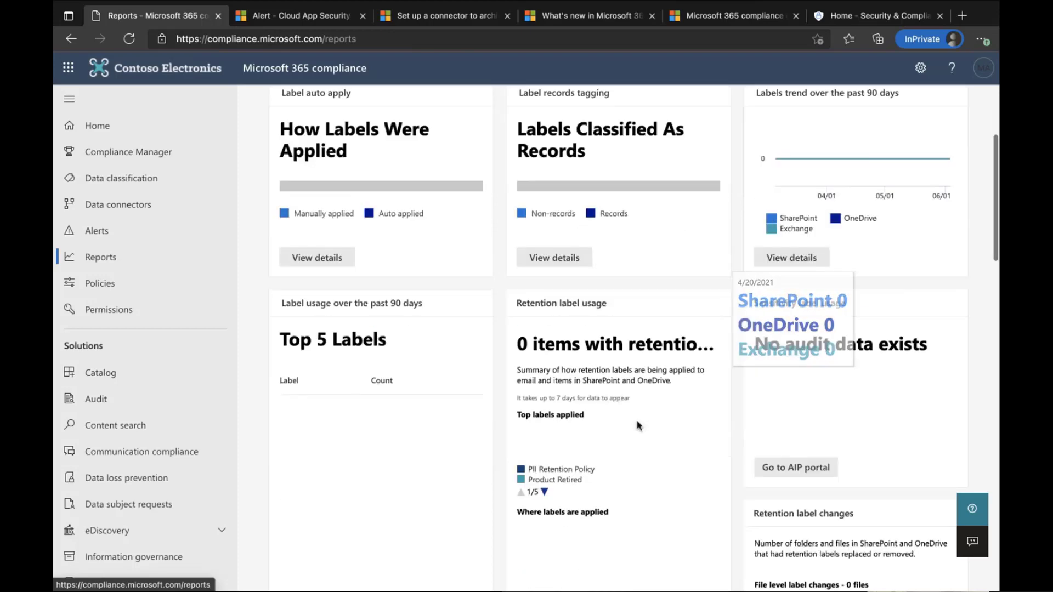
pyautogui.scroll(-2, 425, 420)
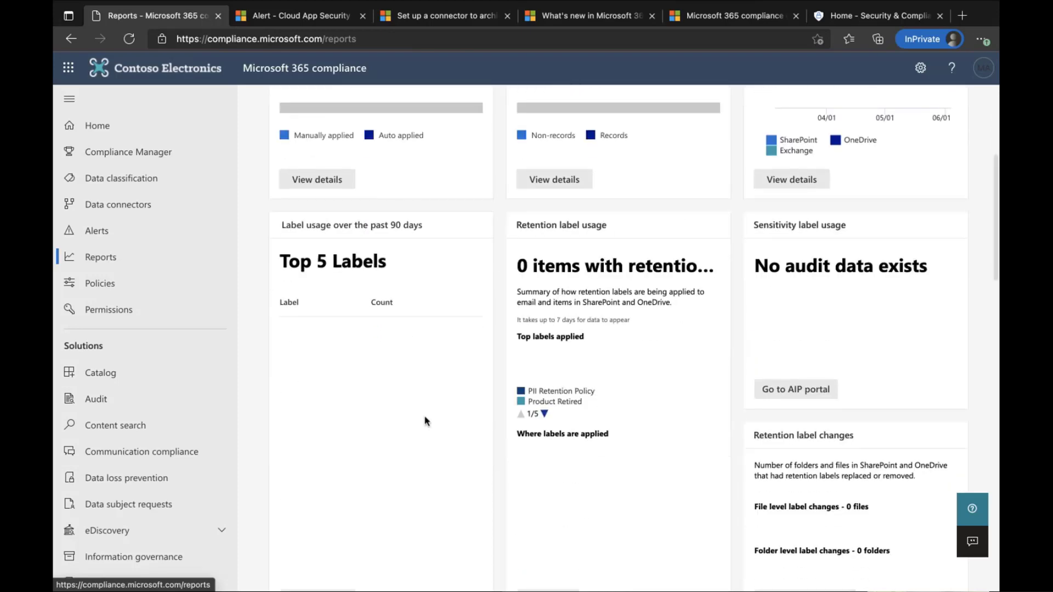
pyautogui.scroll(-2, 670, 372)
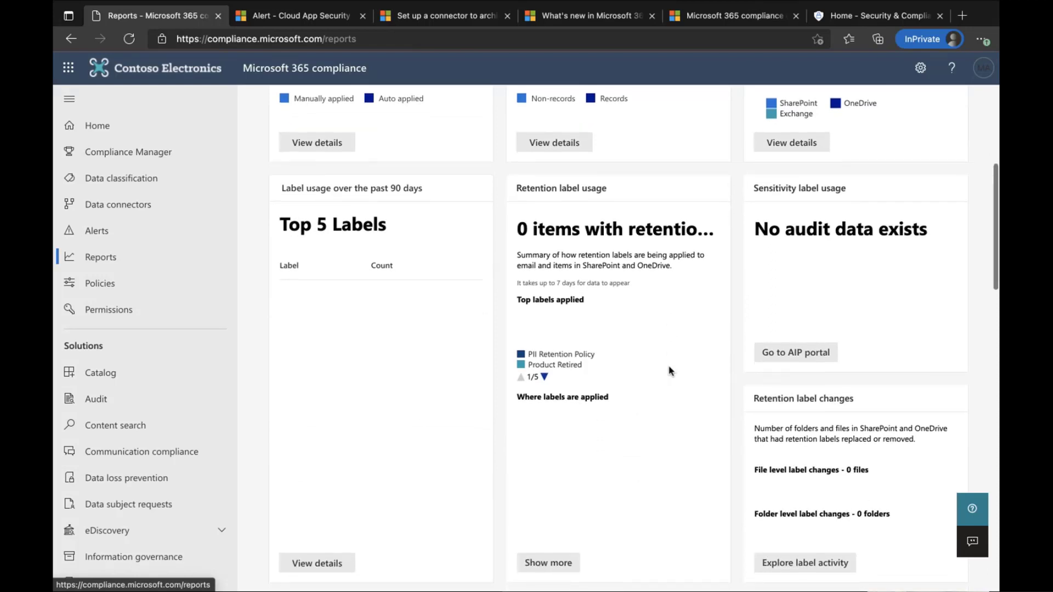
pyautogui.scroll(-1, 669, 371)
pyautogui.scroll(2, 670, 369)
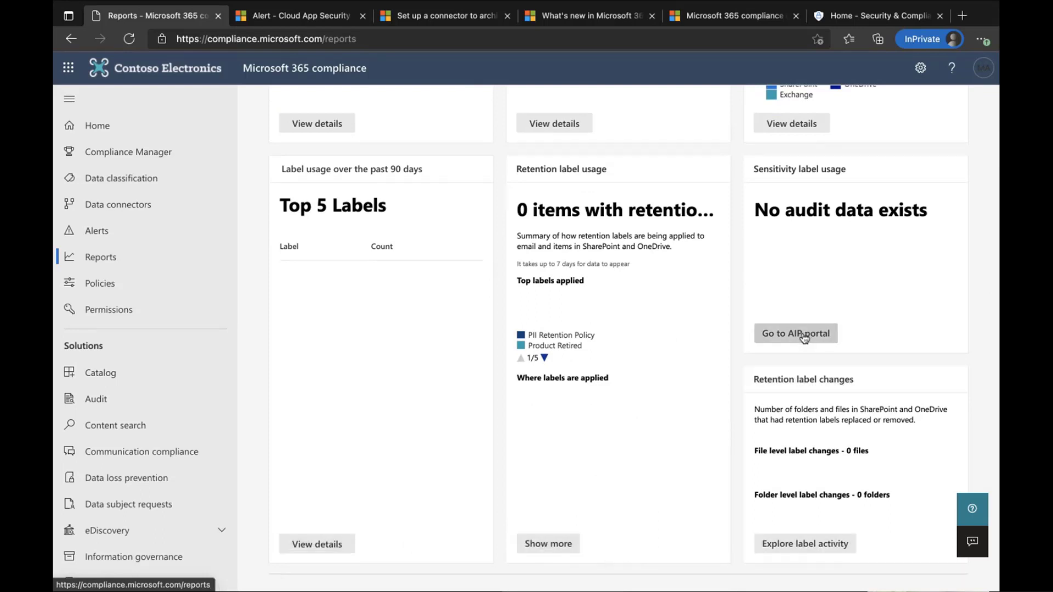
pyautogui.scroll(4, 777, 256)
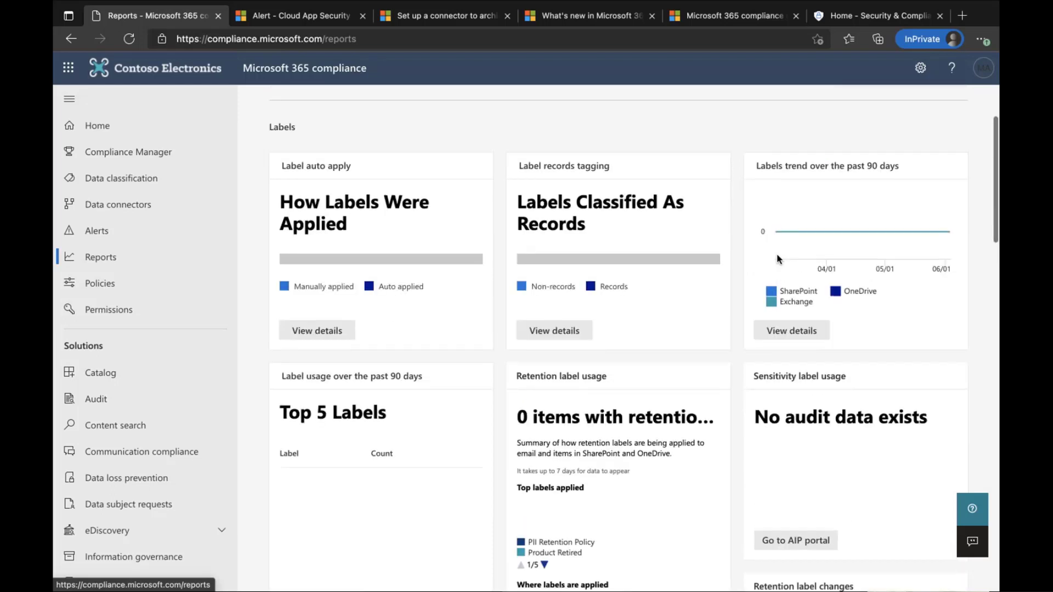
pyautogui.scroll(2, 779, 257)
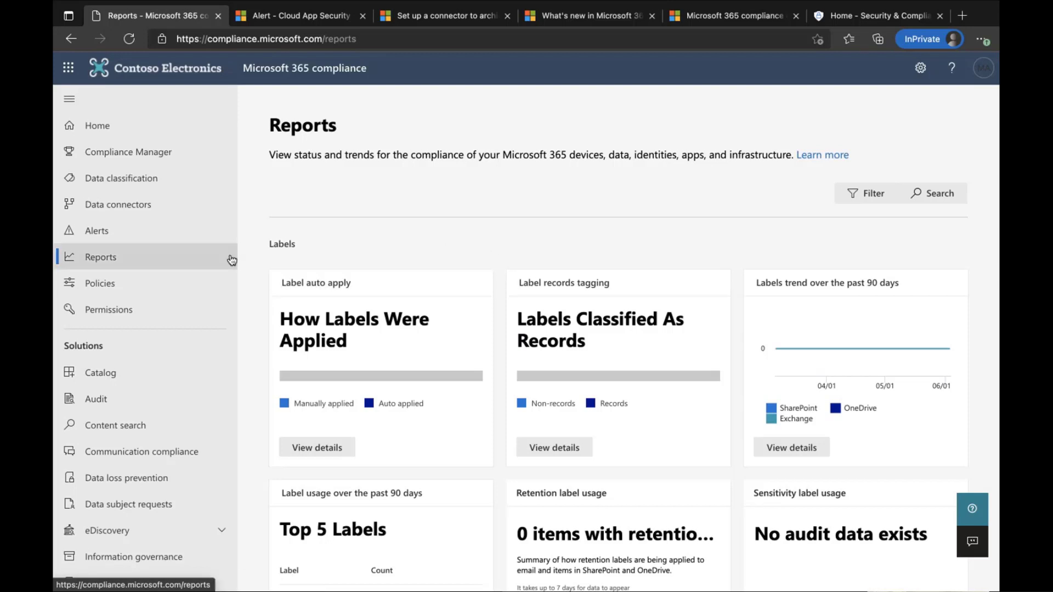
# View the Office 365 alert policies from Policies, open and cancel the new alert policy wizard, and return to Policies.
pyautogui.click(116, 285)
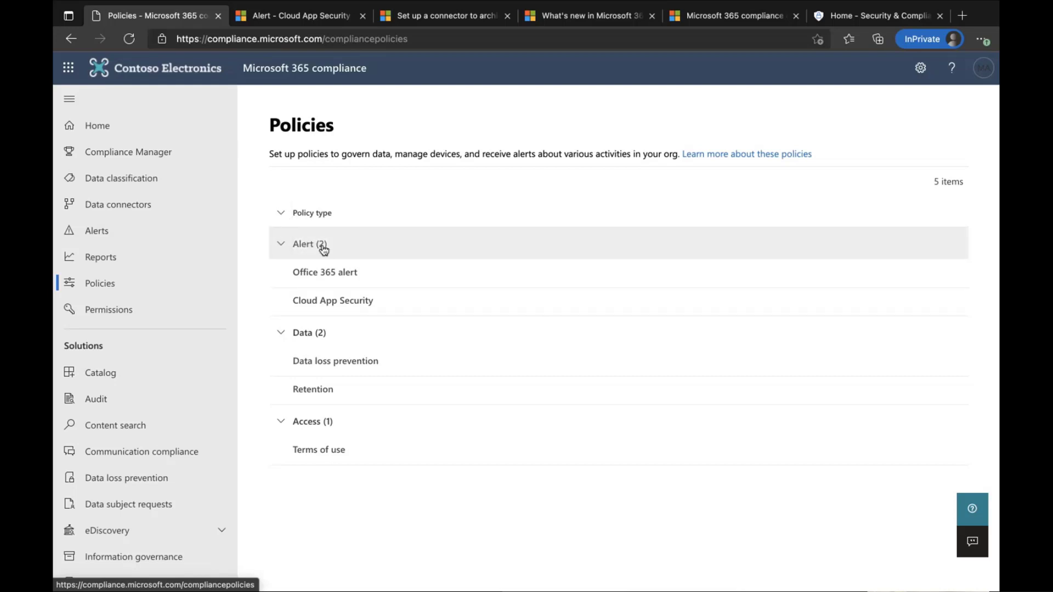
pyautogui.click(323, 277)
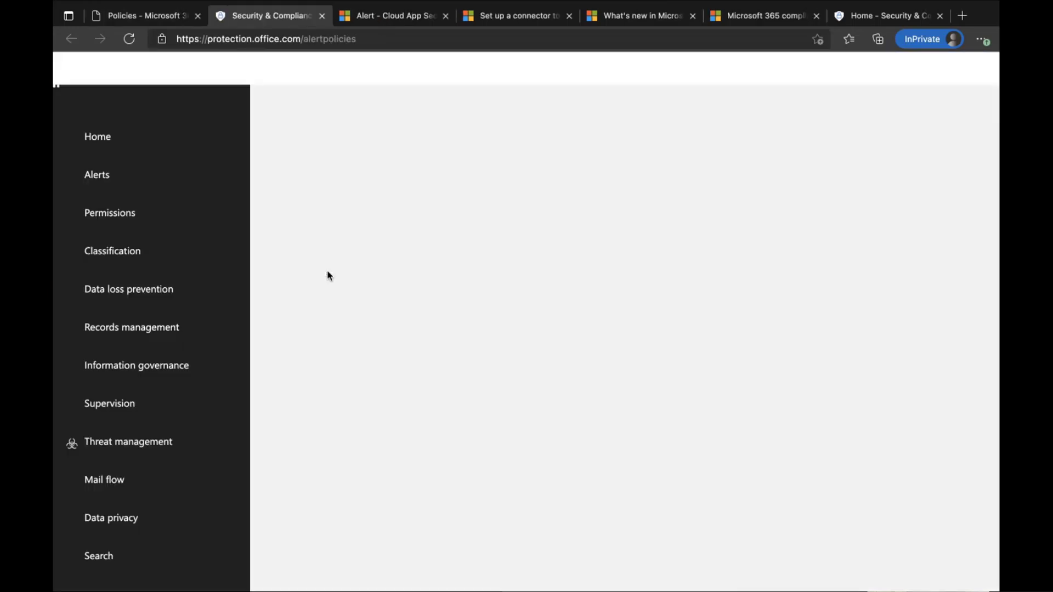
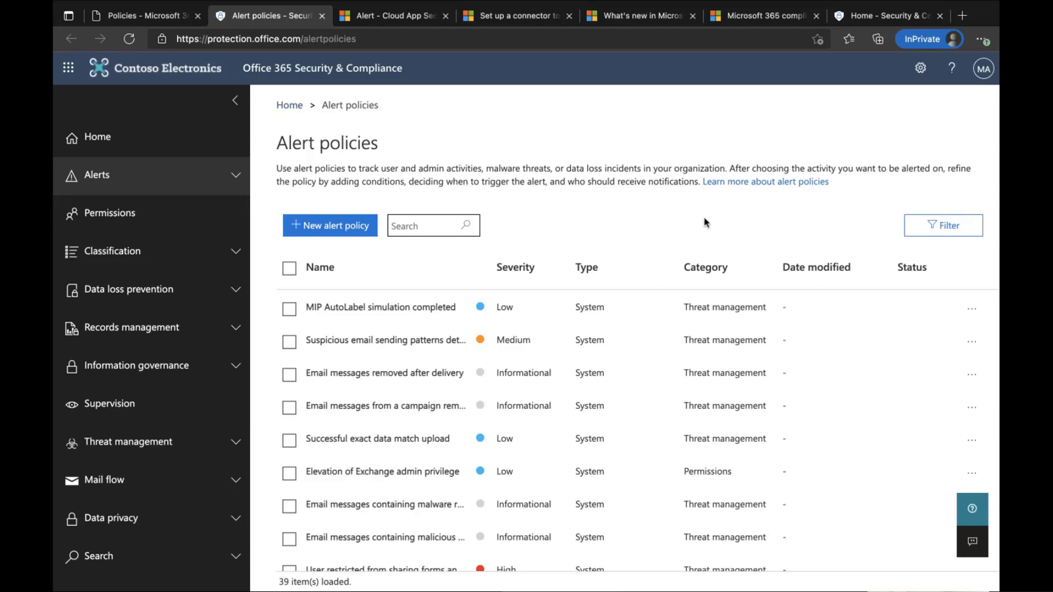
pyautogui.click(345, 228)
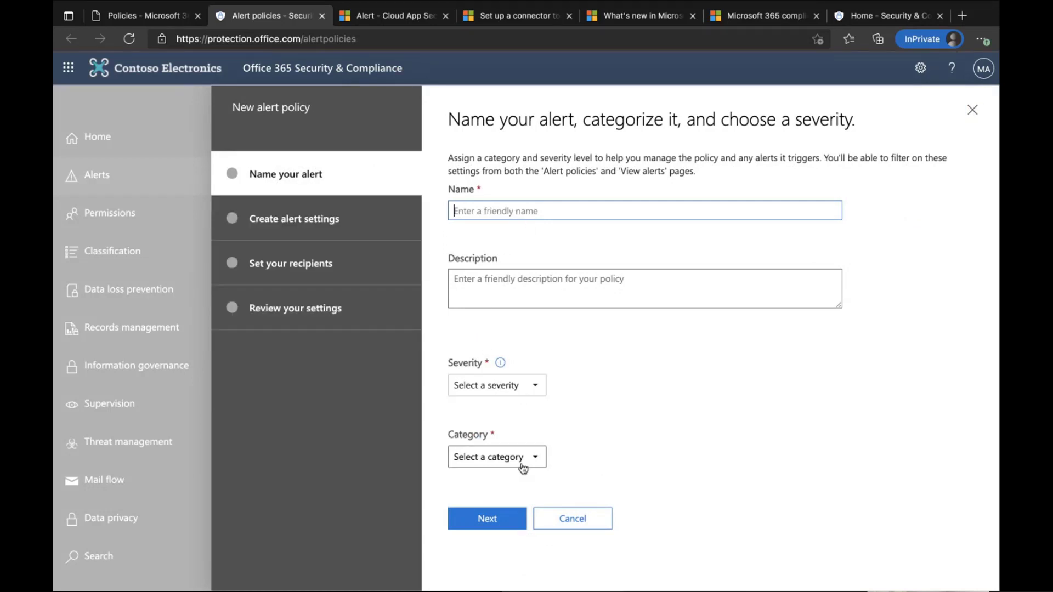
pyautogui.click(594, 532)
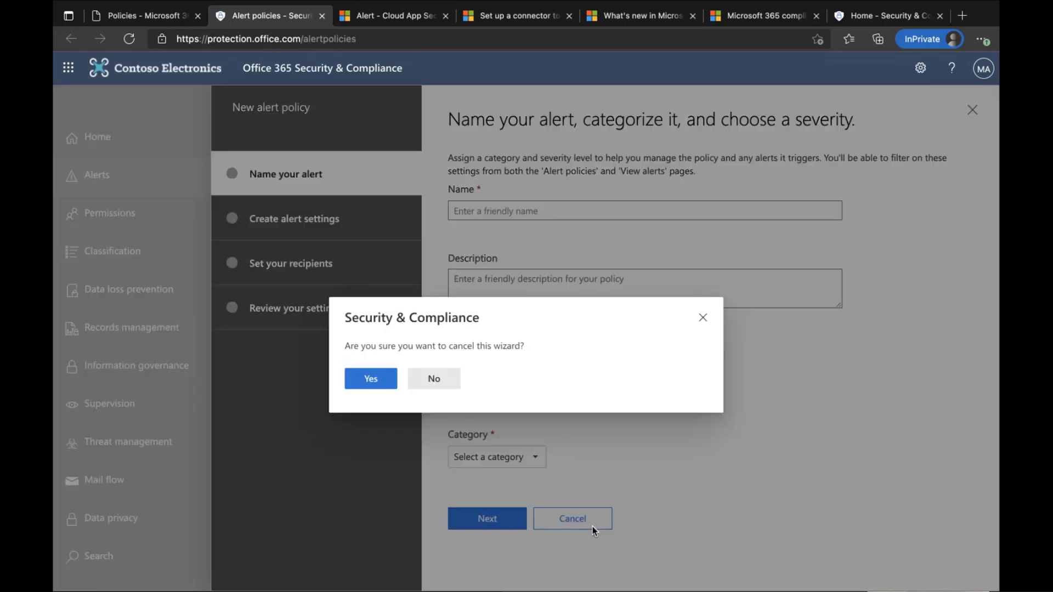
pyautogui.click(381, 383)
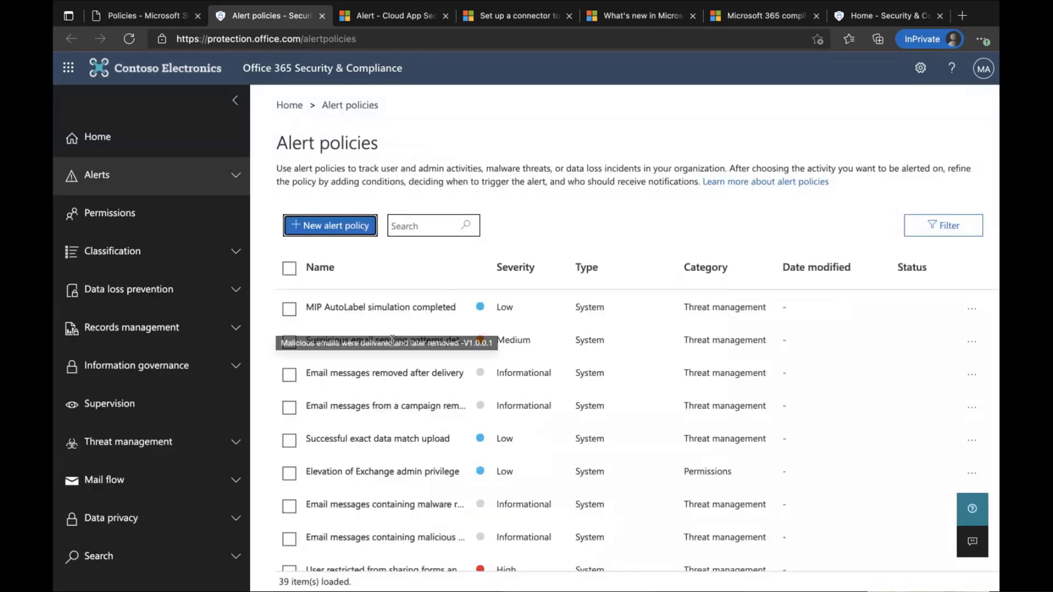
pyautogui.click(165, 15)
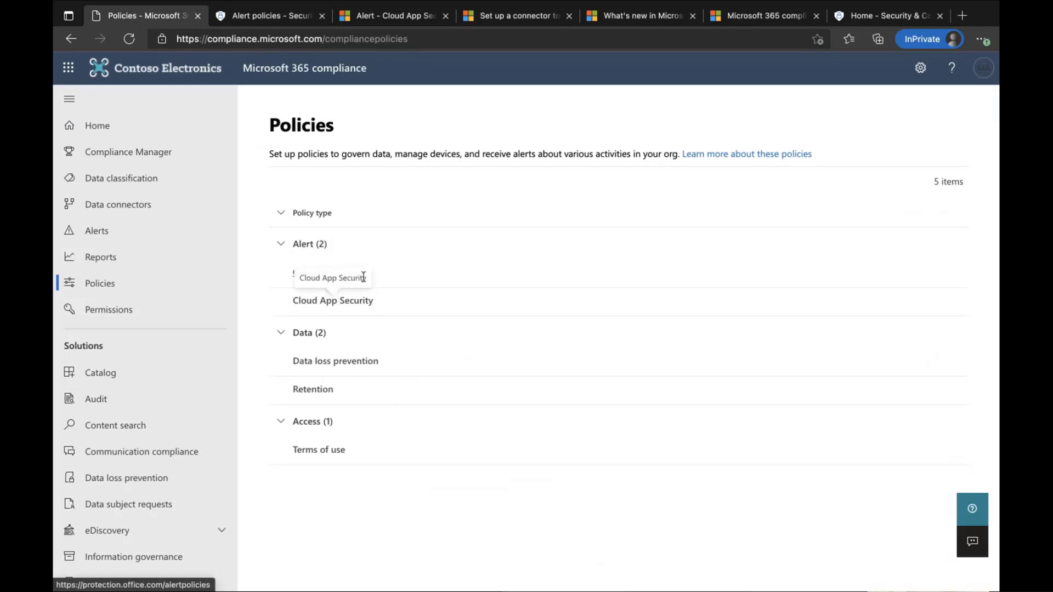
# View the Cloud App Security policies and the Data loss prevention overview from Policies, returning to the policy list.
pyautogui.click(339, 299)
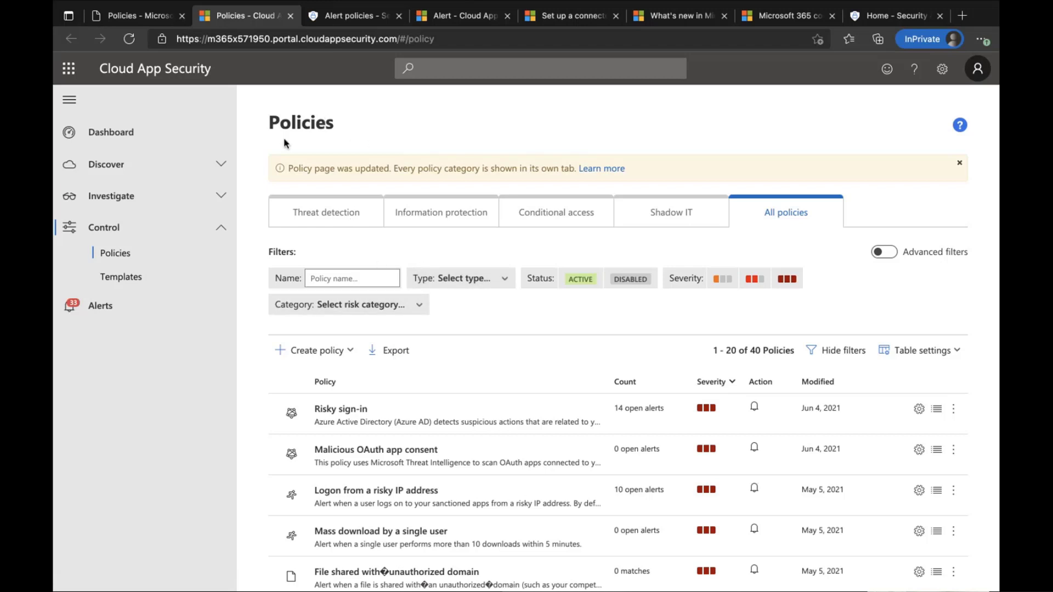
pyautogui.click(137, 16)
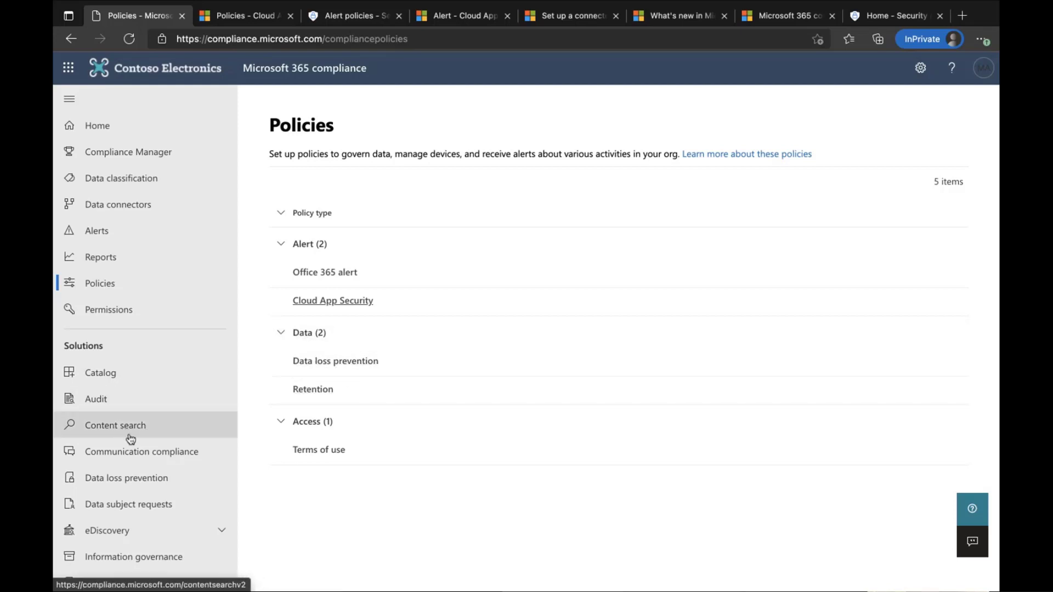
pyautogui.click(332, 362)
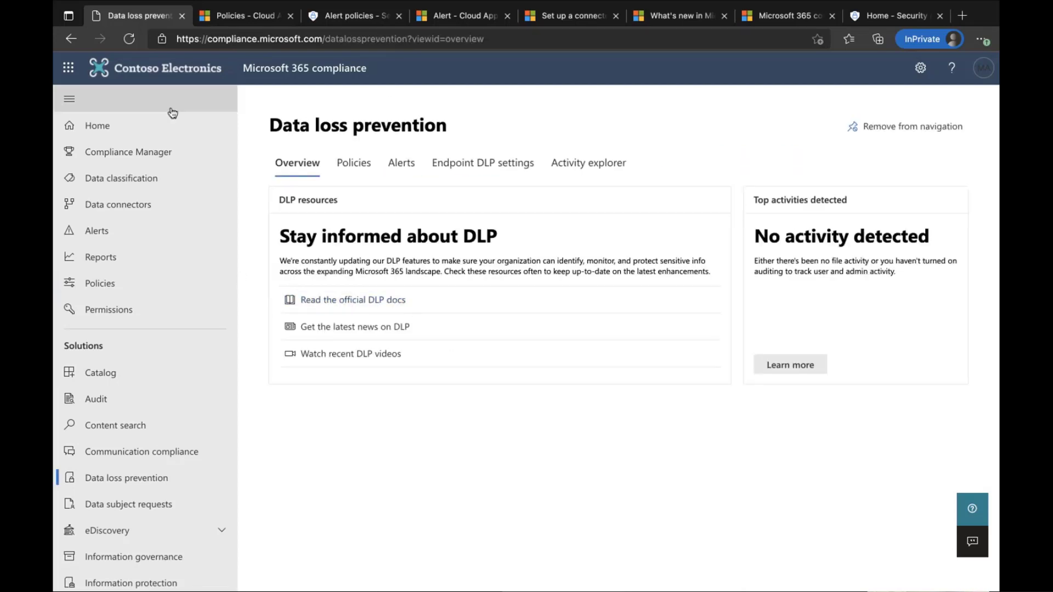
pyautogui.click(70, 39)
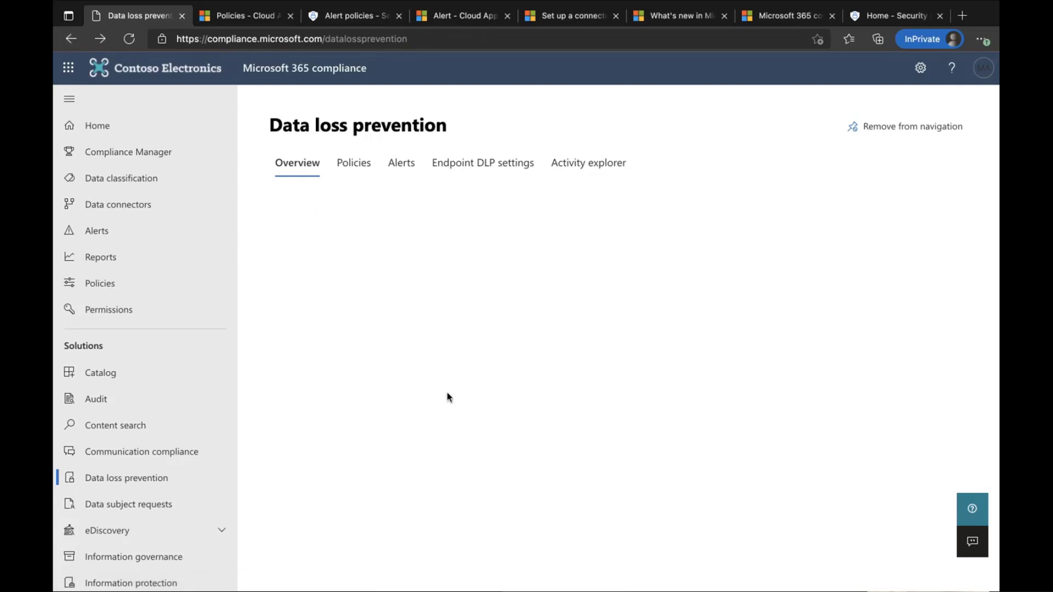
pyautogui.click(125, 289)
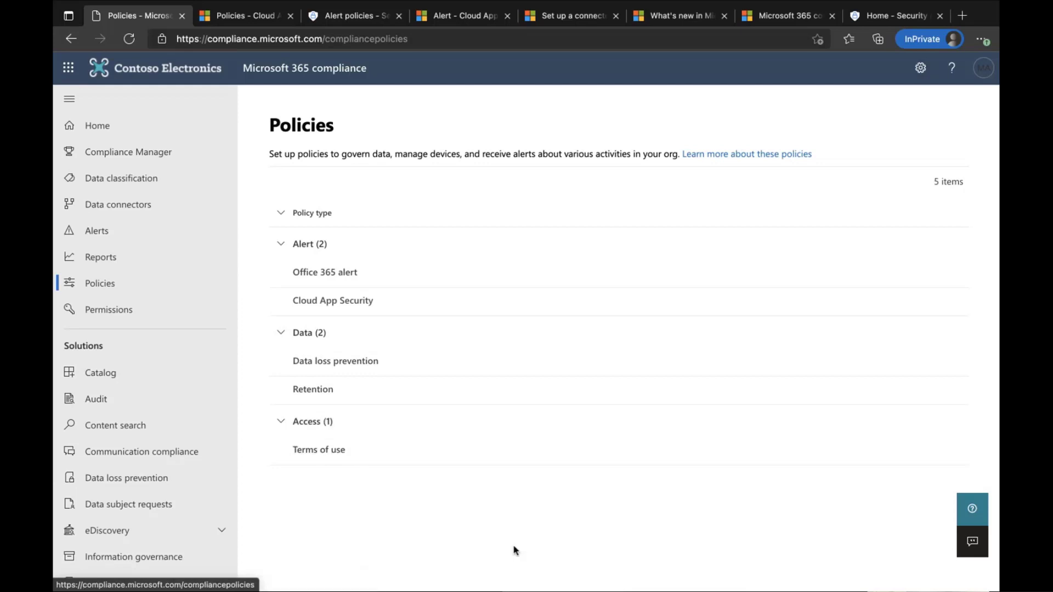
# Open the Terms of use access policies in Azure and view the new terms form with its default language choices.
pyautogui.click(322, 451)
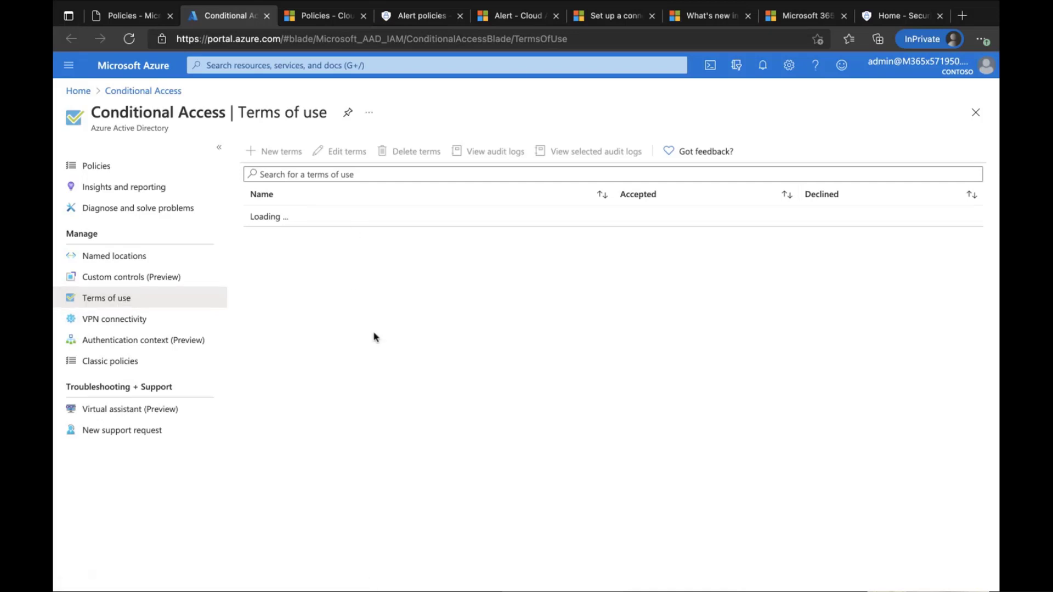
pyautogui.click(279, 154)
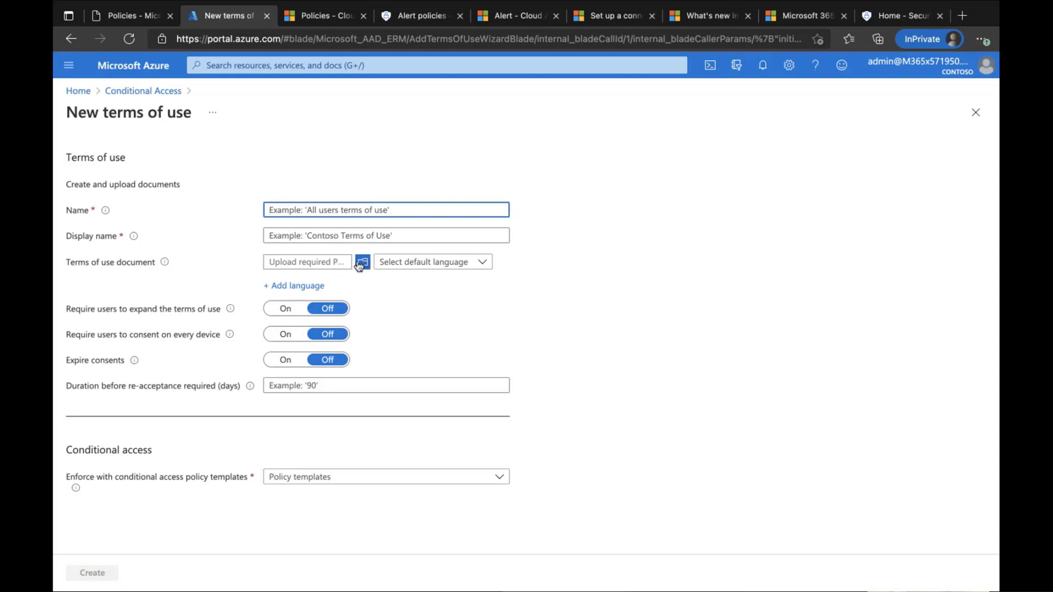
pyautogui.click(448, 265)
pyautogui.click(634, 305)
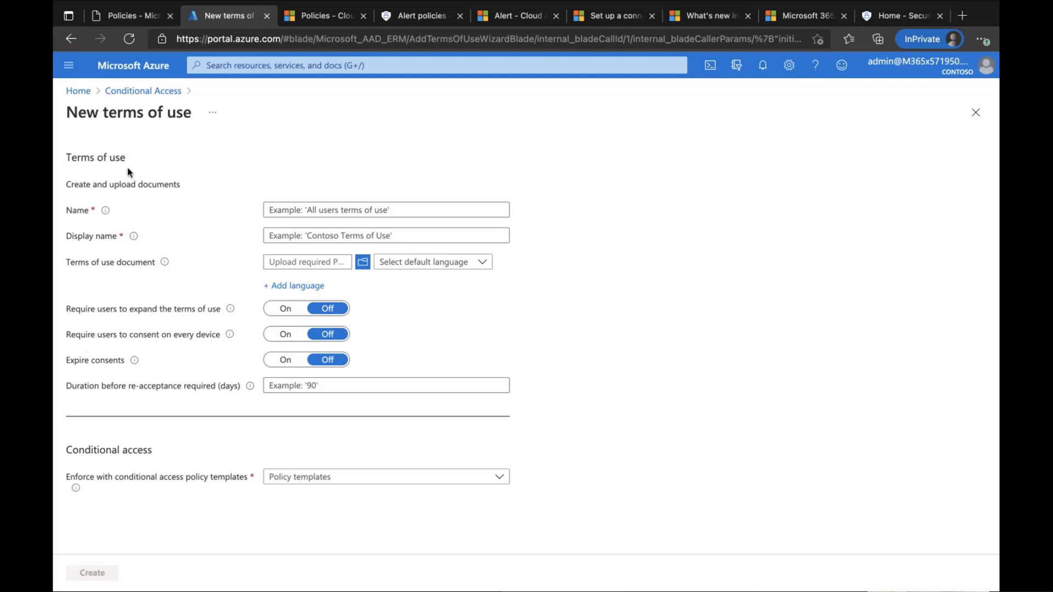
# Return to the compliance center, open the compliance center roles under Permissions, and look through the role groups.
pyautogui.click(109, 22)
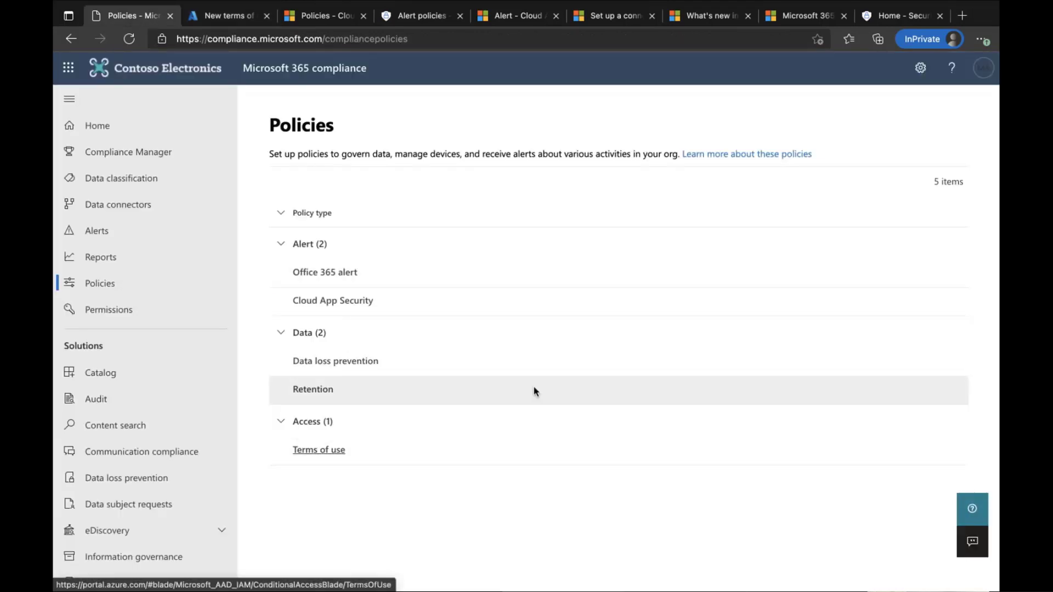
pyautogui.click(137, 311)
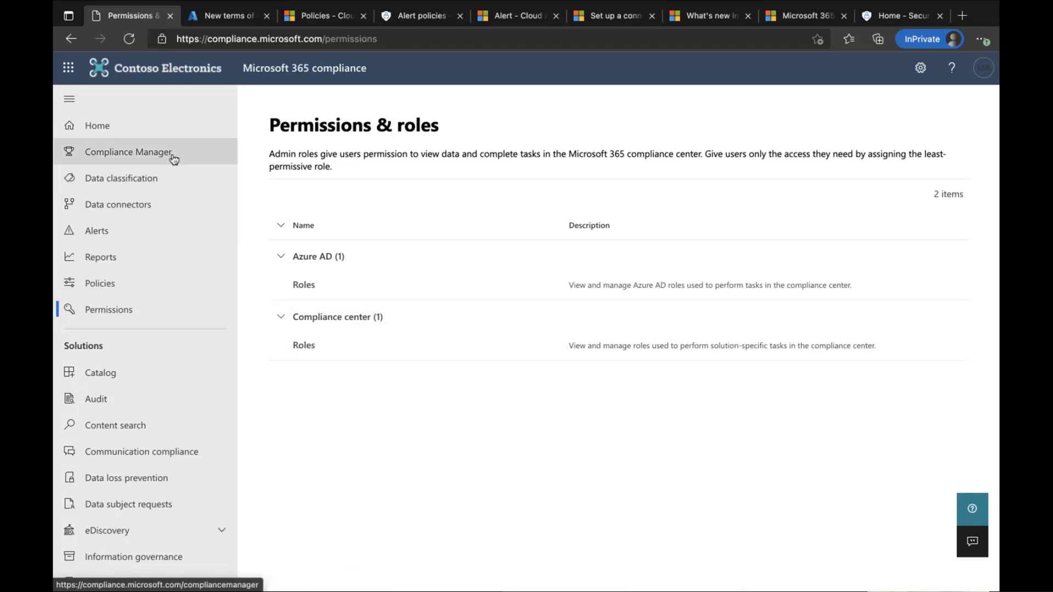
pyautogui.click(305, 347)
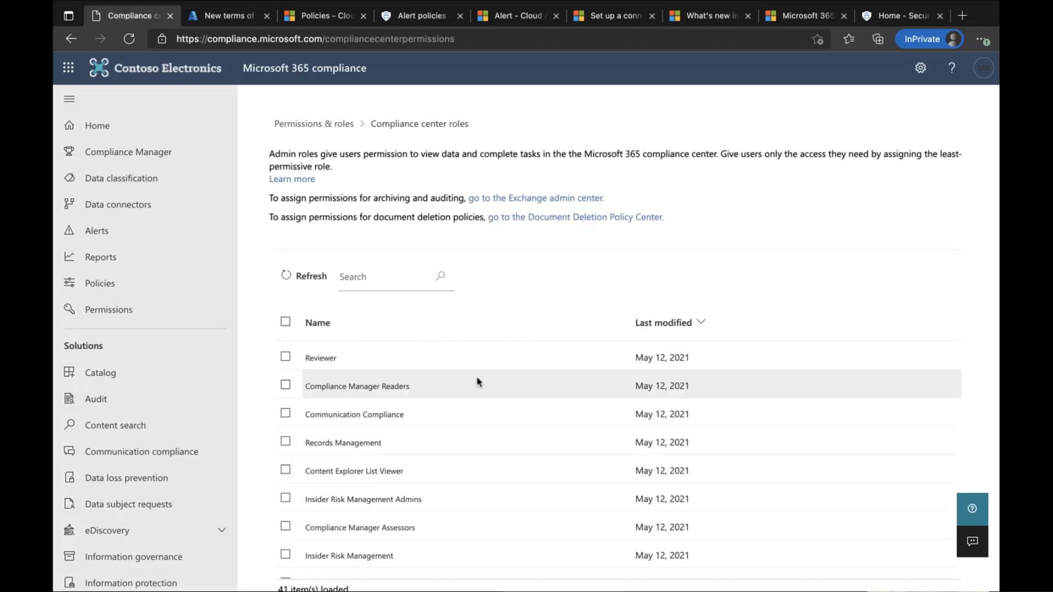
pyautogui.scroll(-1, 519, 416)
pyautogui.scroll(1, 519, 415)
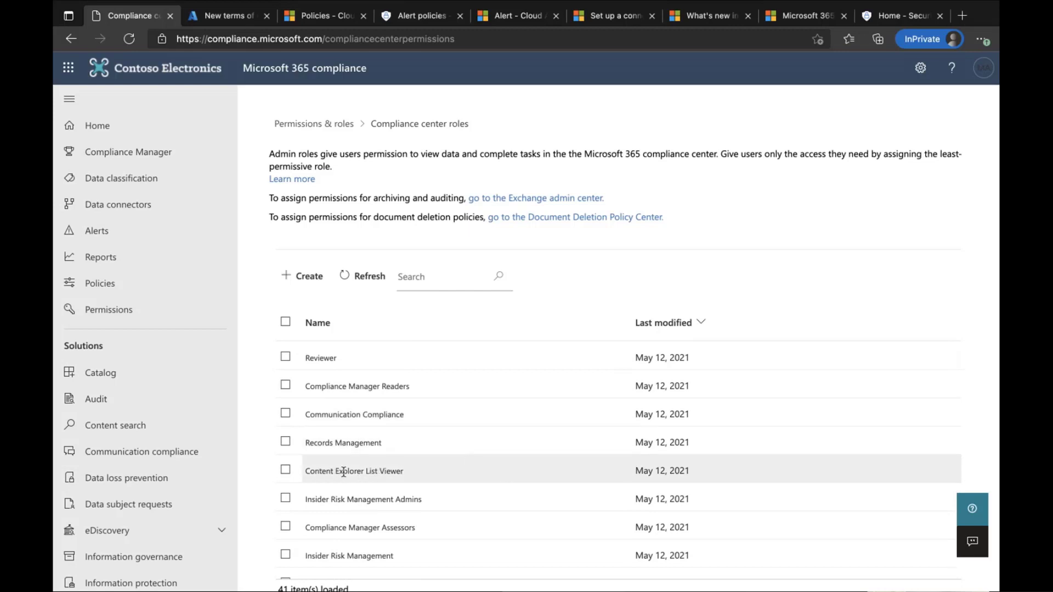
pyautogui.scroll(-5, 344, 472)
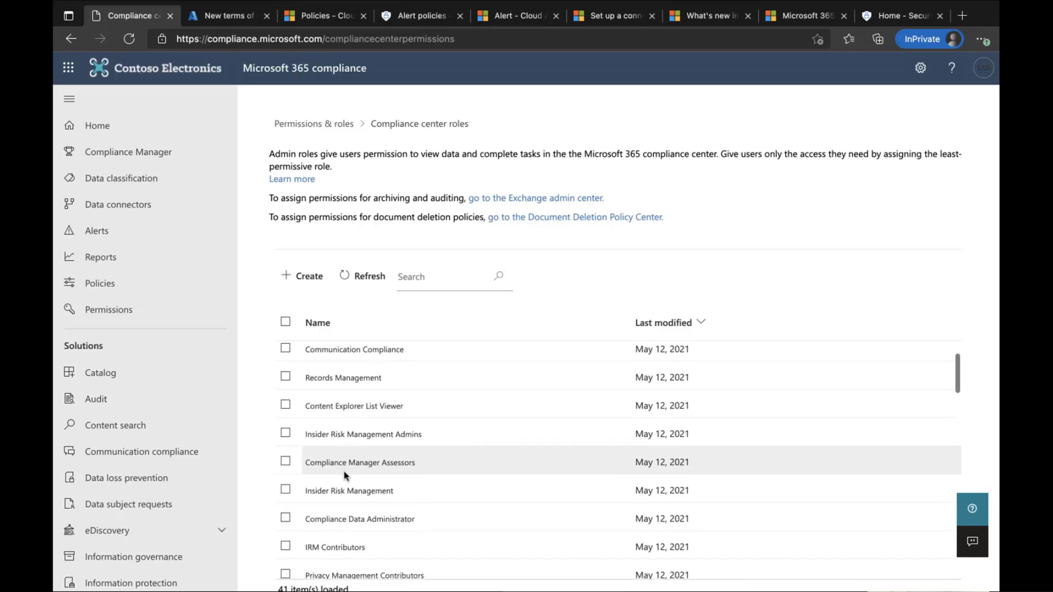
pyautogui.scroll(-4, 345, 475)
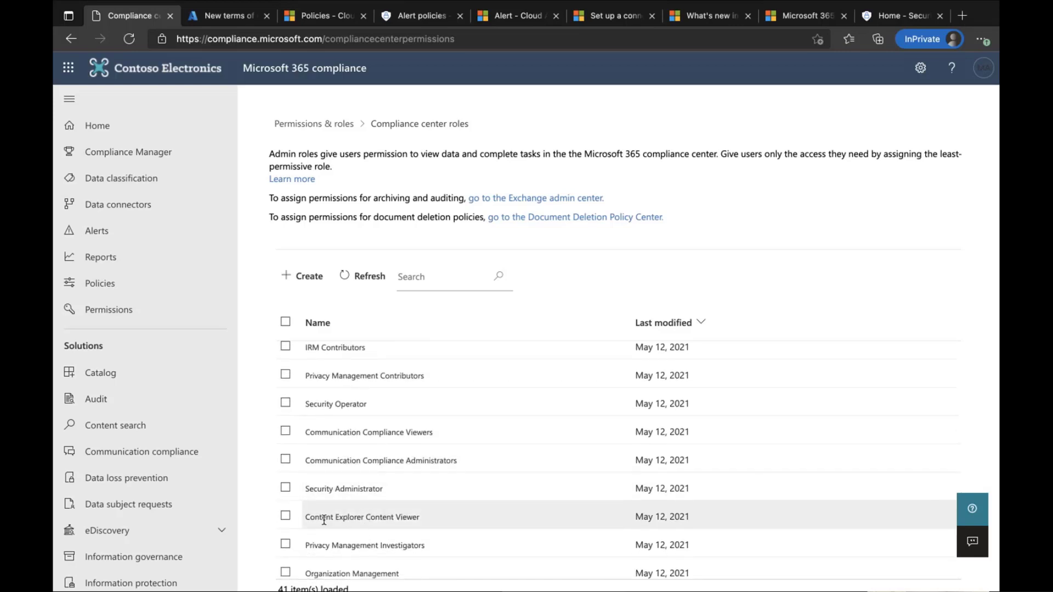
# Add the administrator account as a member of the Content Explorer Content Viewer role group, save, and close its details.
pyautogui.click(289, 518)
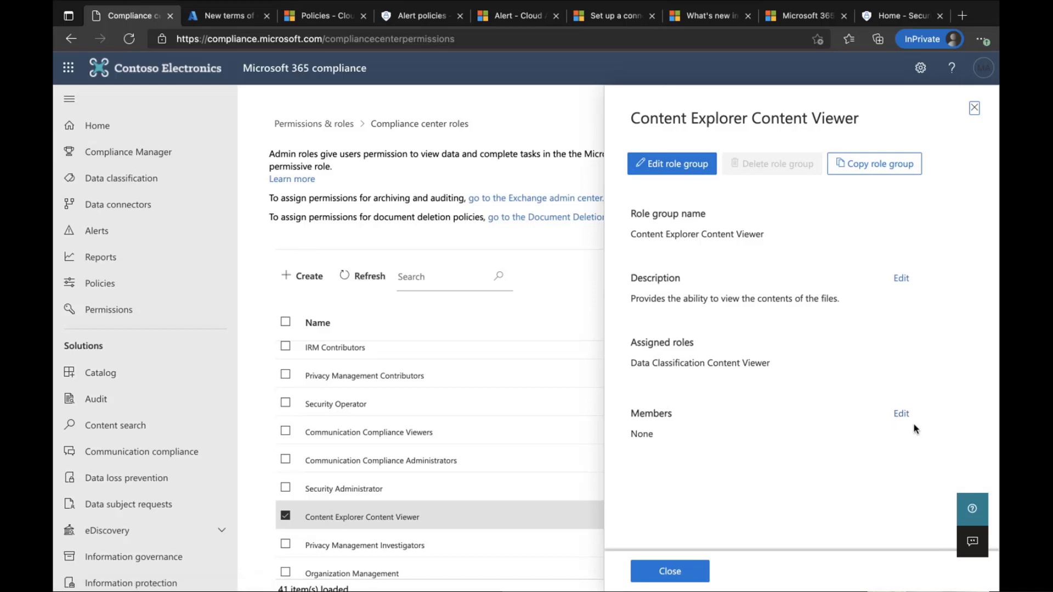
pyautogui.click(900, 414)
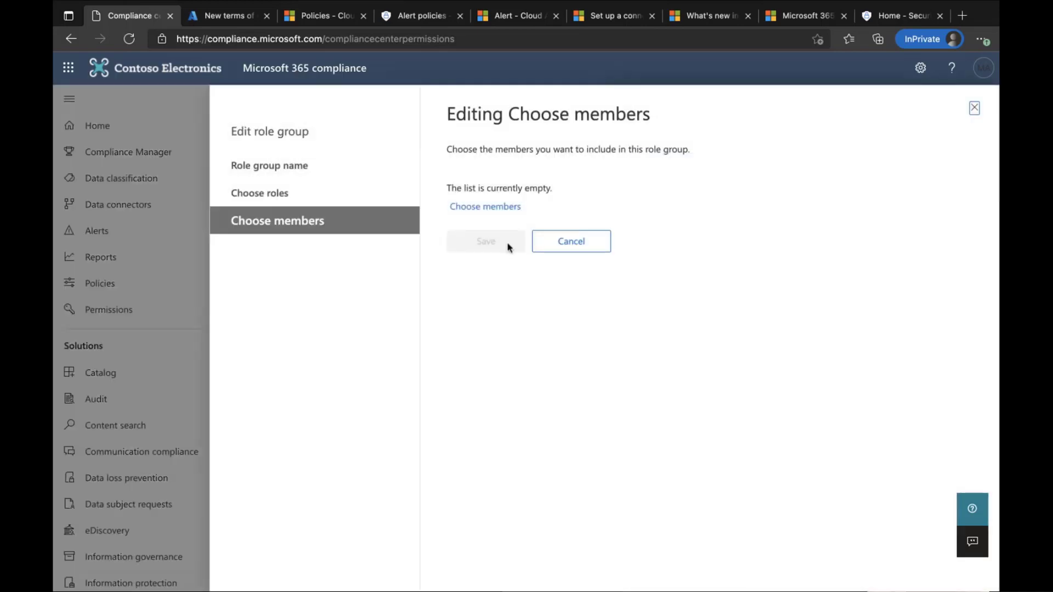
pyautogui.click(486, 207)
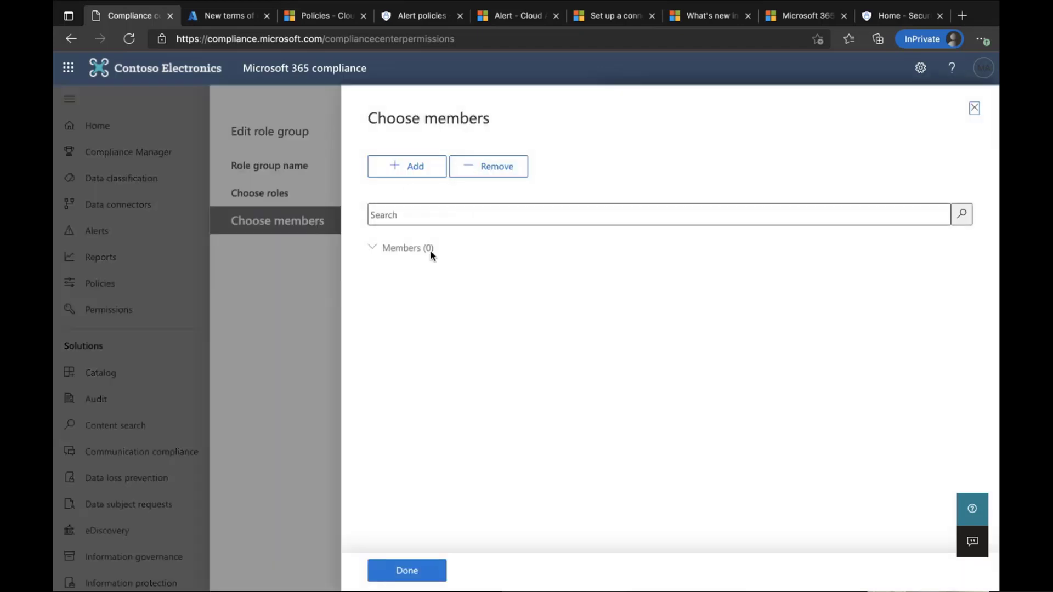
pyautogui.click(404, 168)
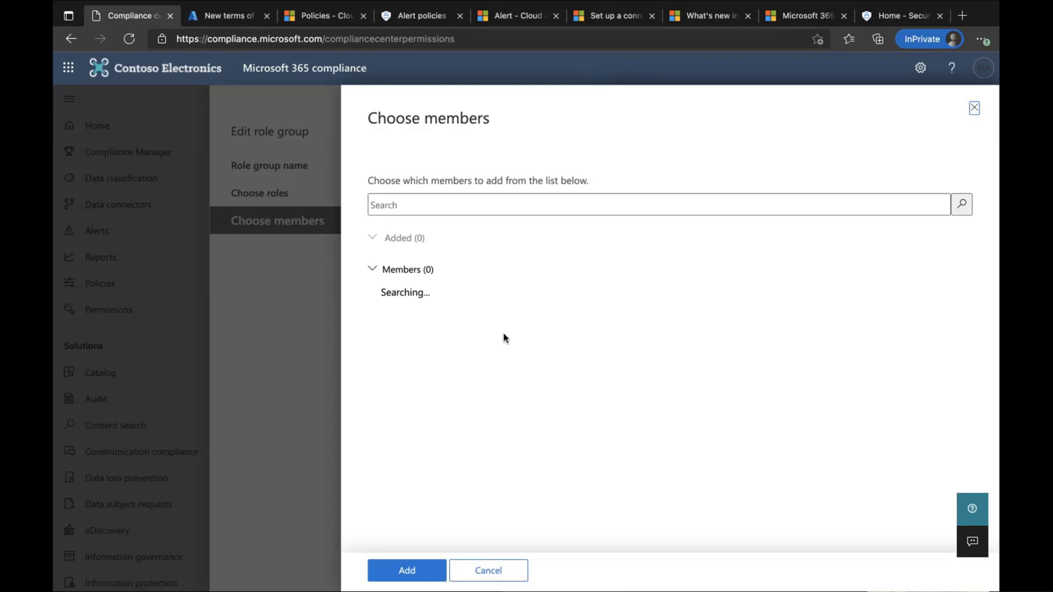
pyautogui.click(377, 325)
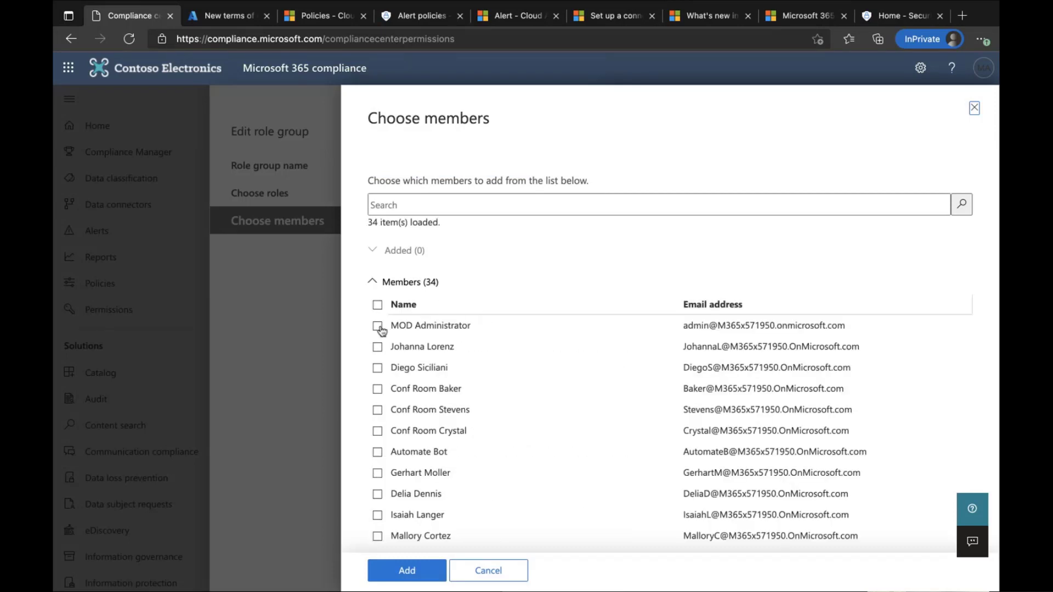
pyautogui.click(403, 570)
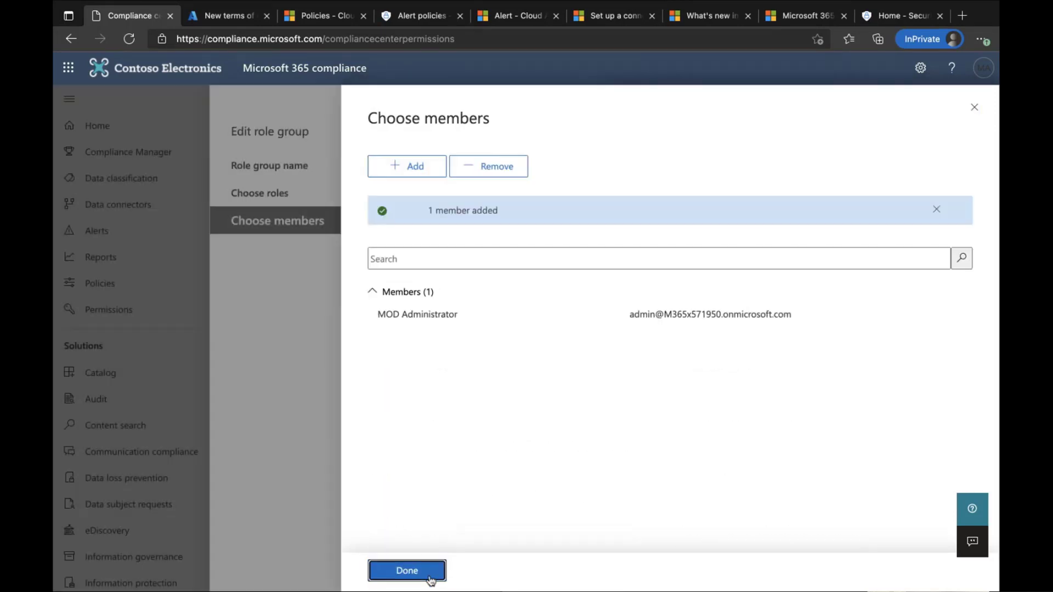
pyautogui.click(411, 571)
pyautogui.click(494, 260)
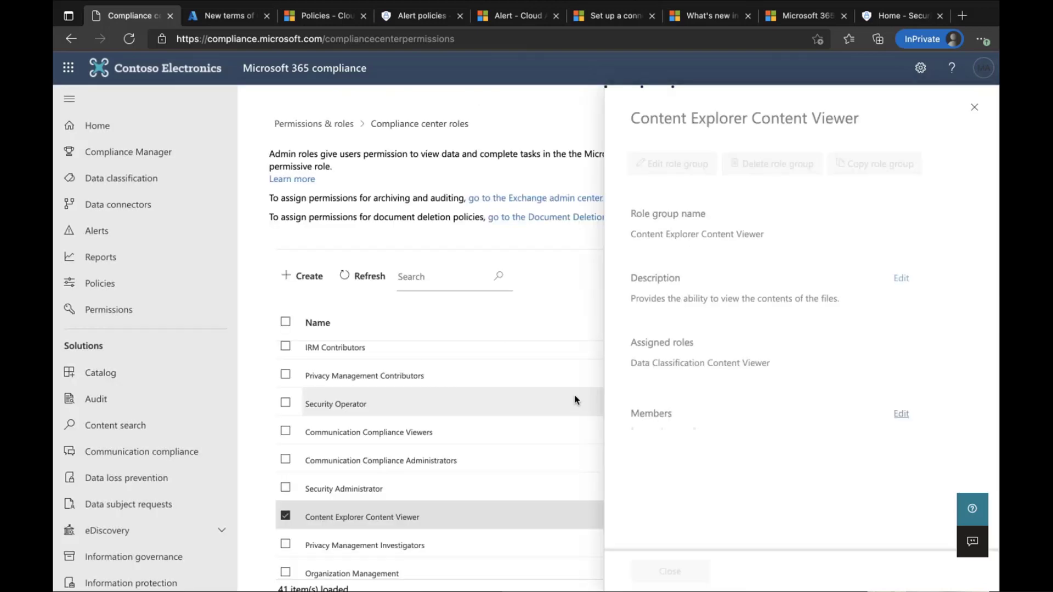
pyautogui.click(668, 572)
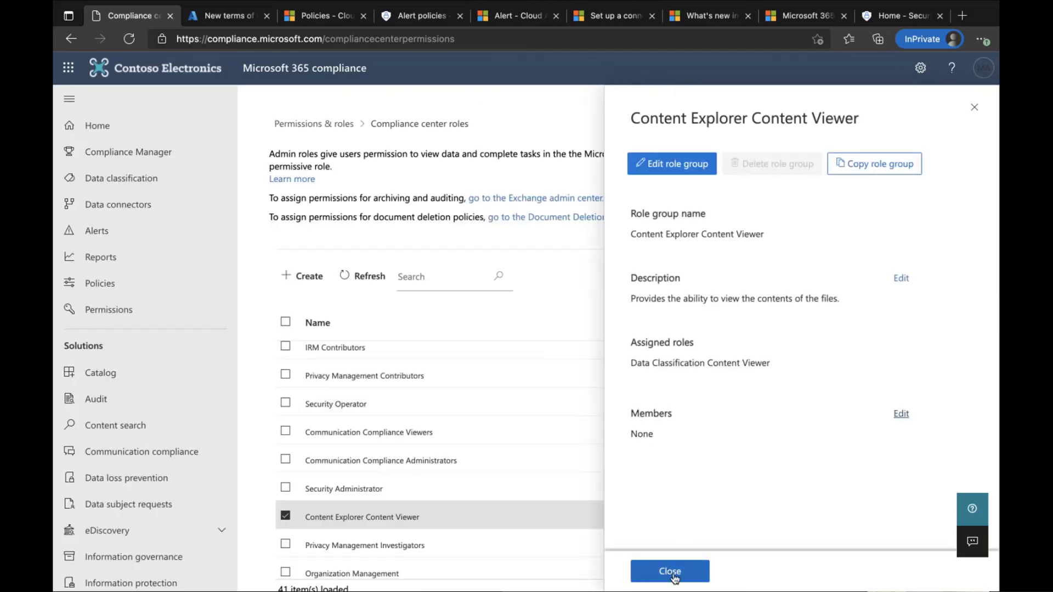
# Return to Permissions & roles and view the Azure AD roles used for compliance center tasks.
pyautogui.scroll(-1, 532, 406)
pyautogui.scroll(5, 532, 406)
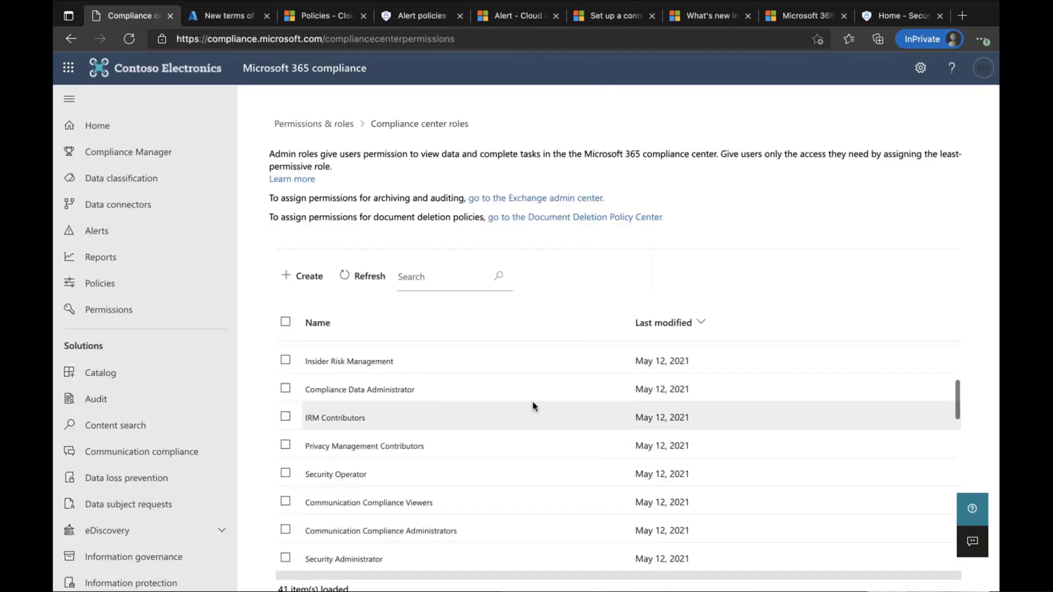
pyautogui.click(326, 126)
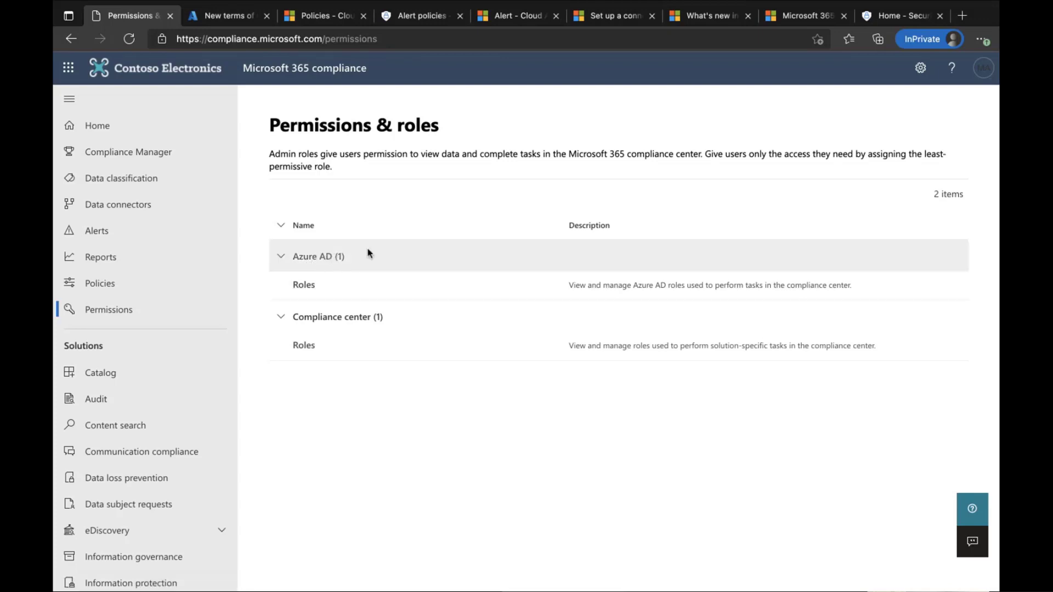
pyautogui.click(311, 289)
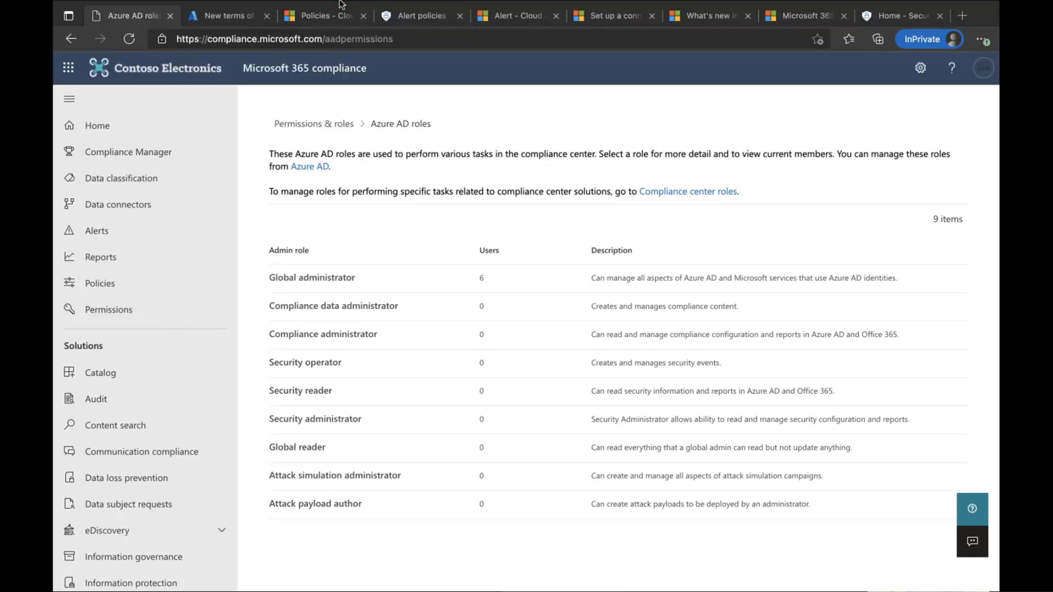
pyautogui.hotkey('ctrl', 'Left')
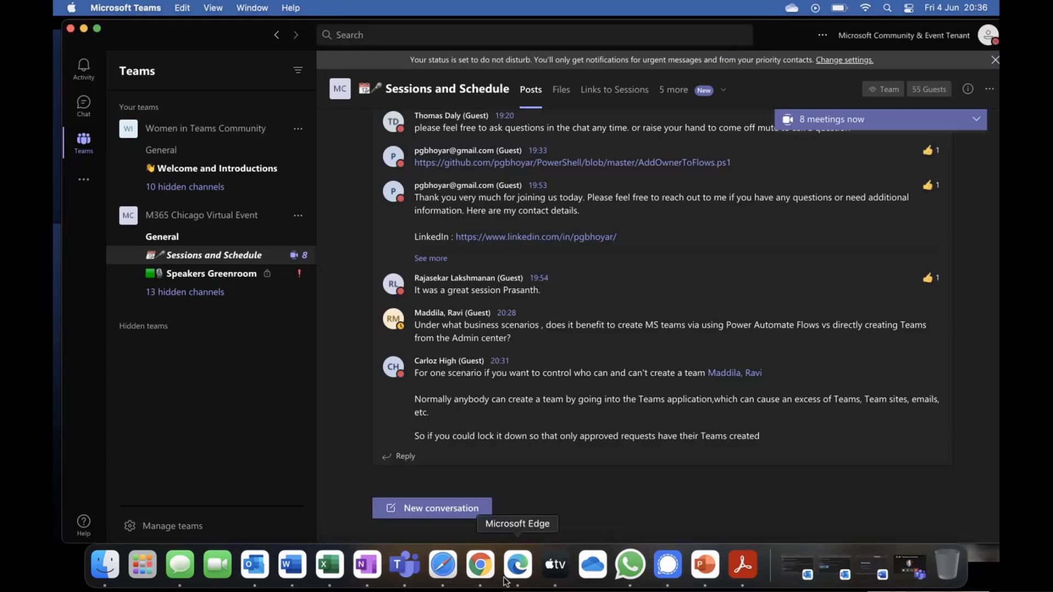
pyautogui.click(519, 576)
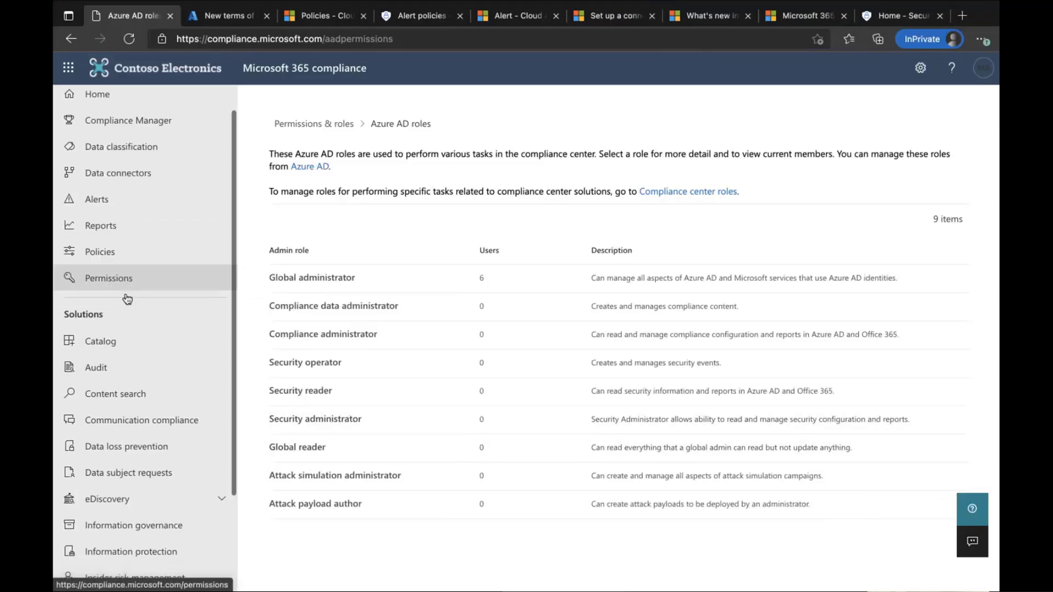
# Open the Solution catalog and look through the available compliance and risk management solutions.
pyautogui.scroll(-3, 127, 324)
pyautogui.scroll(-2, 126, 298)
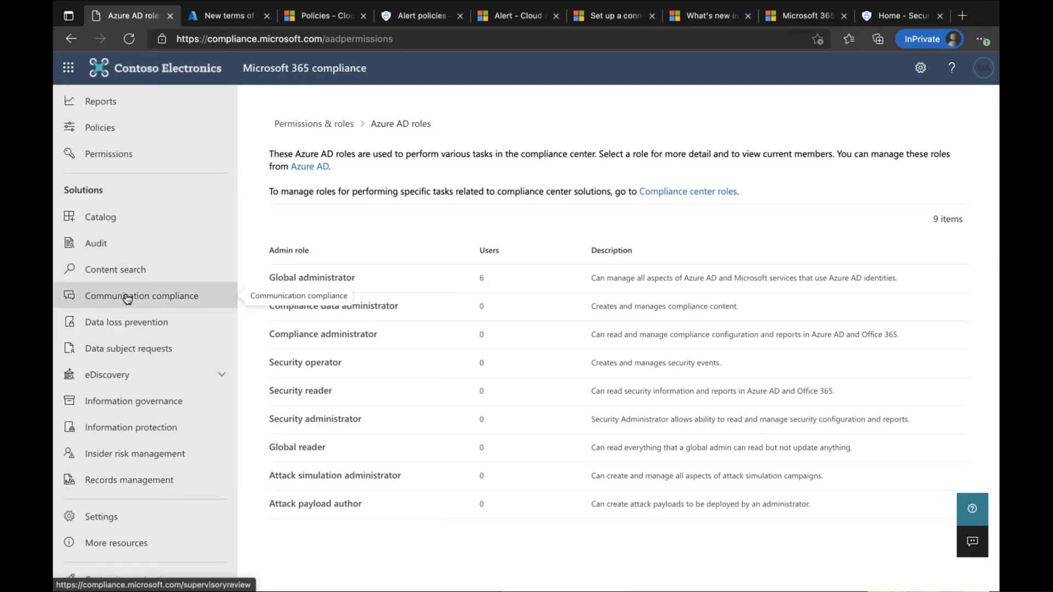
pyautogui.click(115, 223)
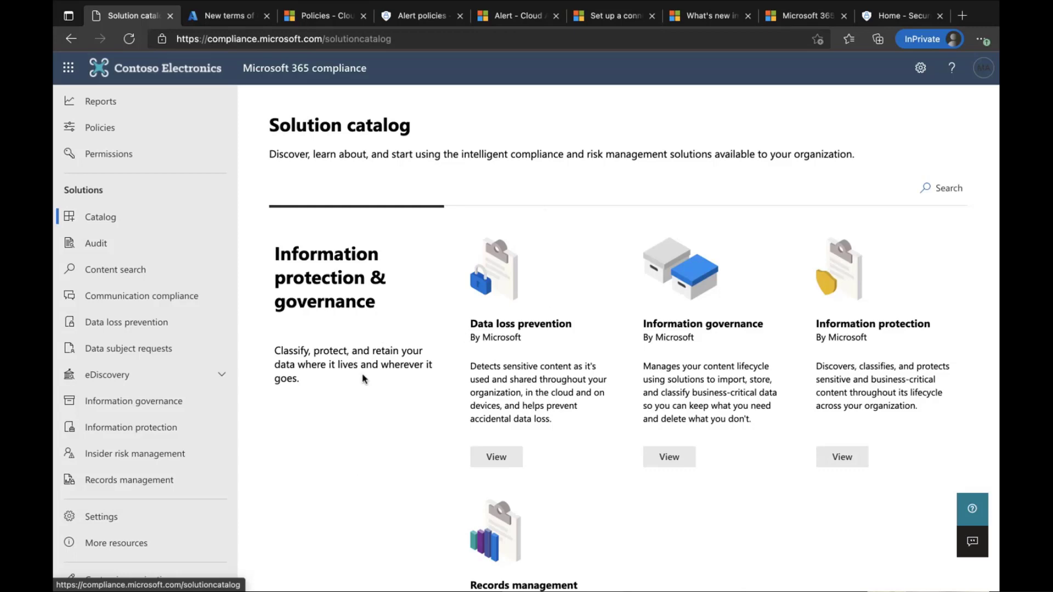
pyautogui.scroll(-5, 362, 378)
pyautogui.scroll(5, 365, 379)
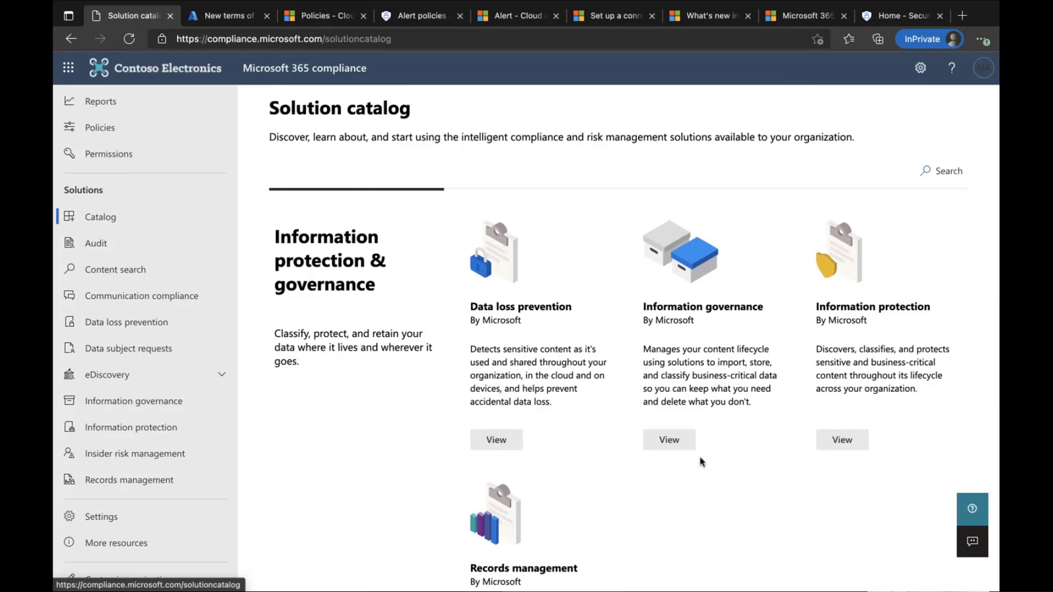
pyautogui.scroll(-1, 701, 462)
pyautogui.scroll(1, 525, 400)
# Open the Data loss prevention solution from the catalog and view its list of policies.
pyautogui.click(496, 393)
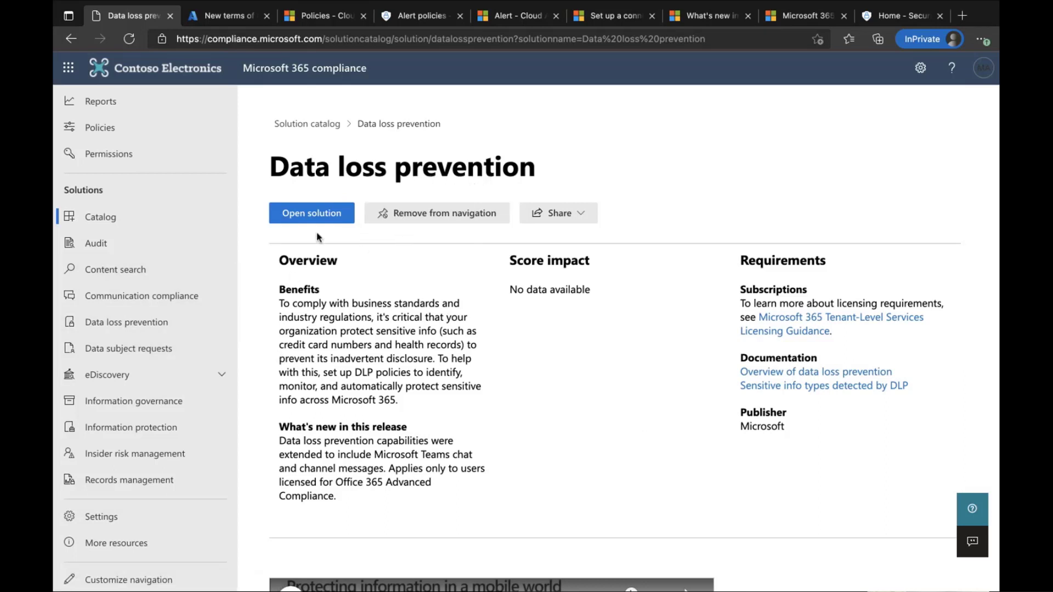
pyautogui.click(313, 215)
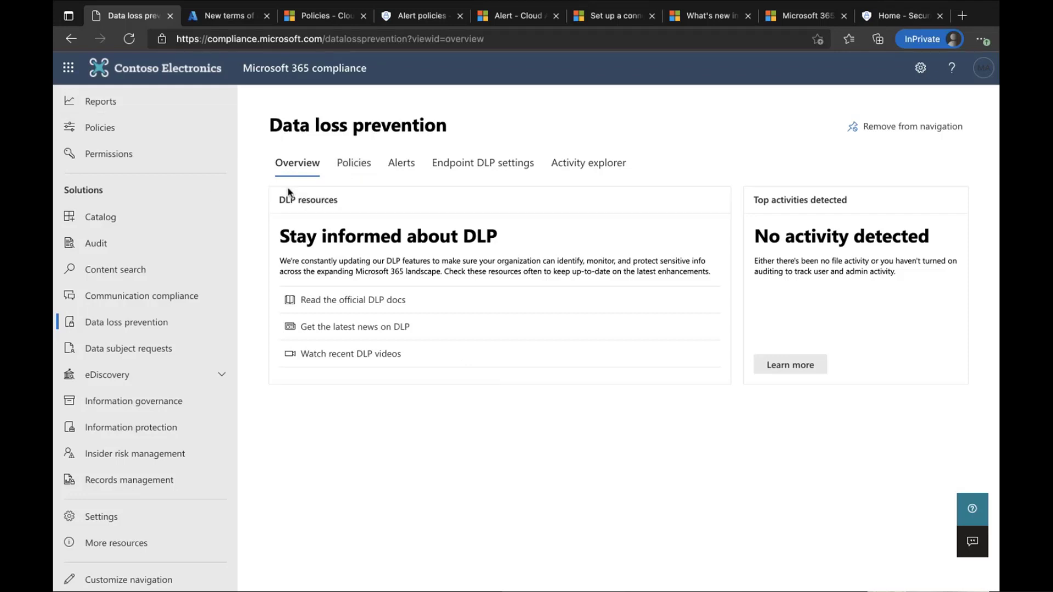
pyautogui.click(351, 165)
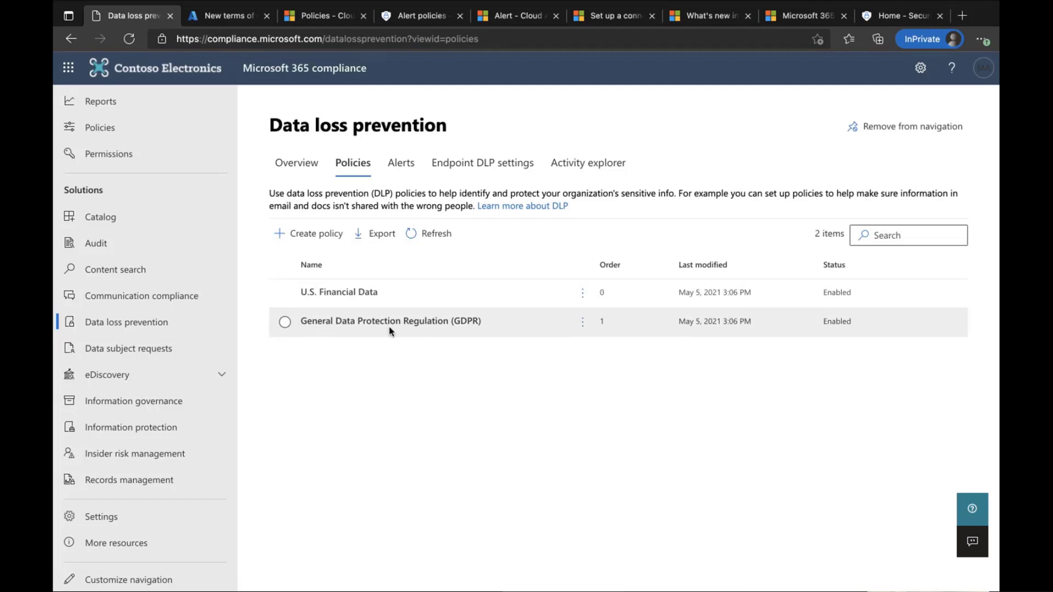
# View the U.S. Financial Data policy's details, open the policy for editing, and examine the locations it applies to.
pyautogui.click(297, 294)
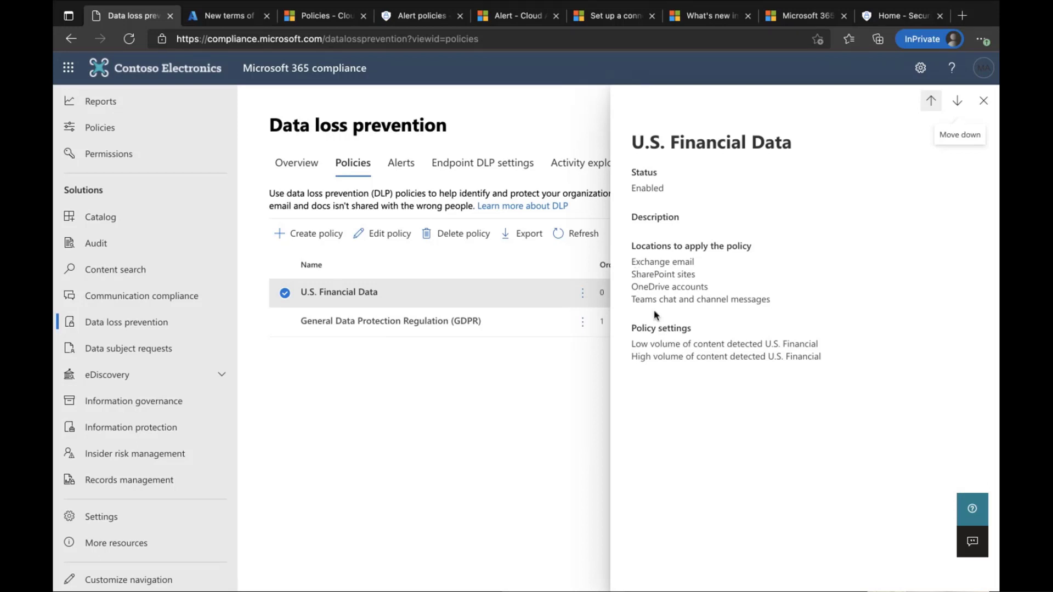
pyautogui.click(989, 107)
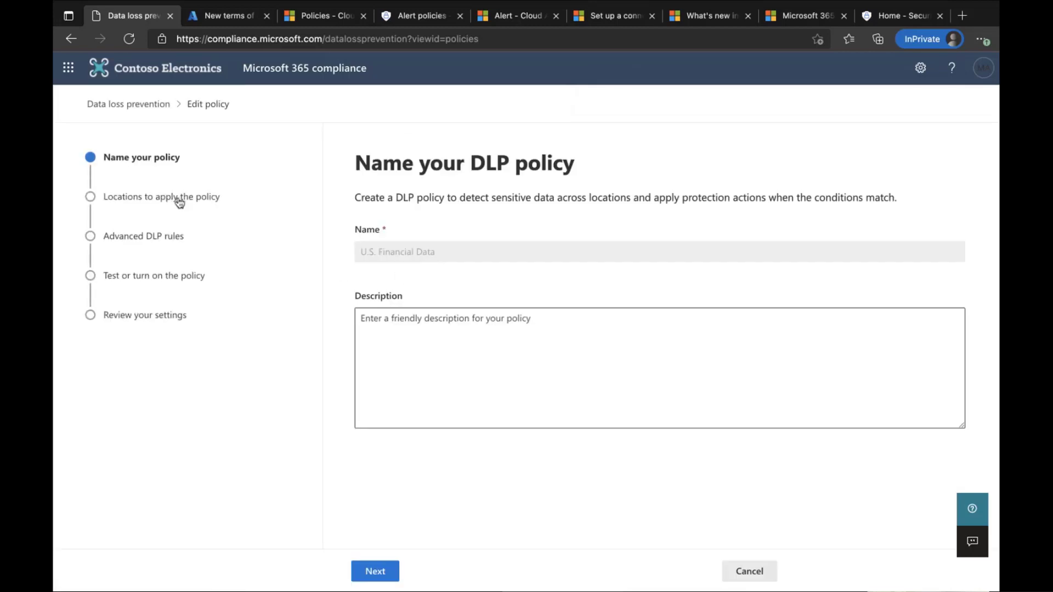
pyautogui.click(377, 572)
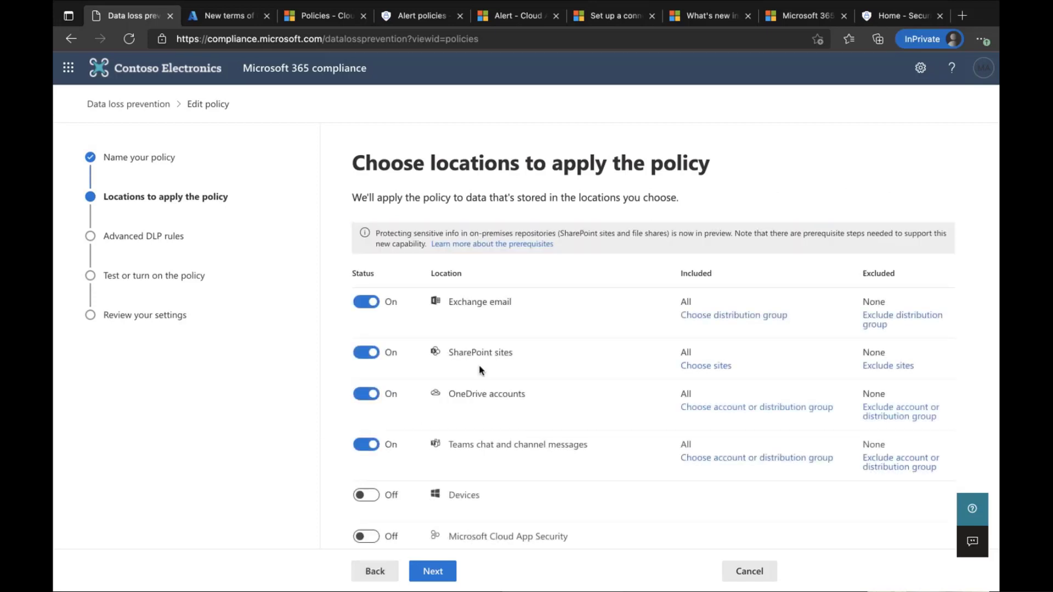
pyautogui.scroll(-1, 481, 416)
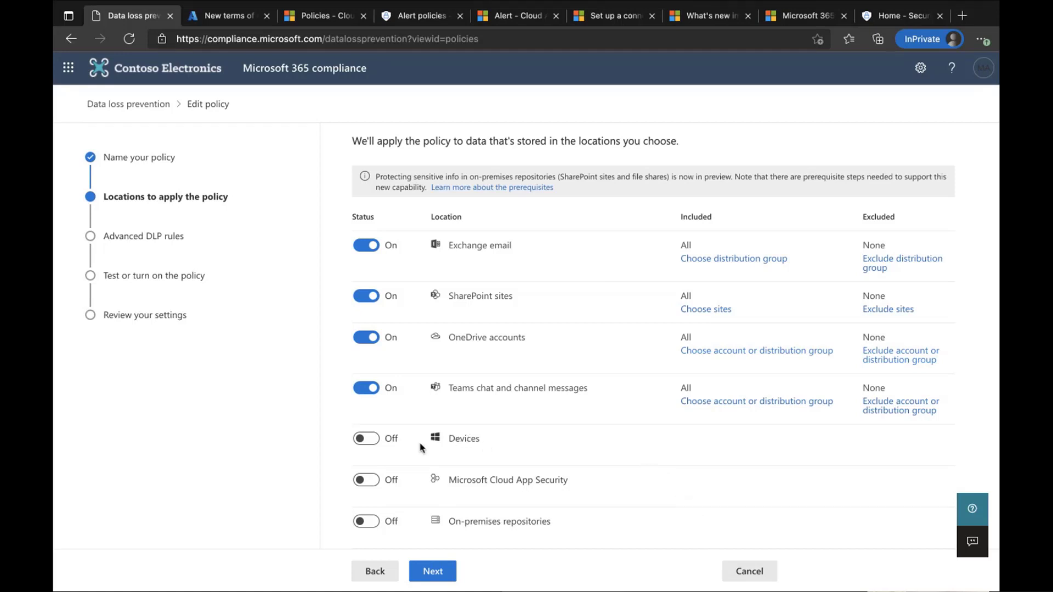
# Try enabling the Devices and Microsoft Cloud App Security locations for the policy, switching each one back off.
pyautogui.click(371, 440)
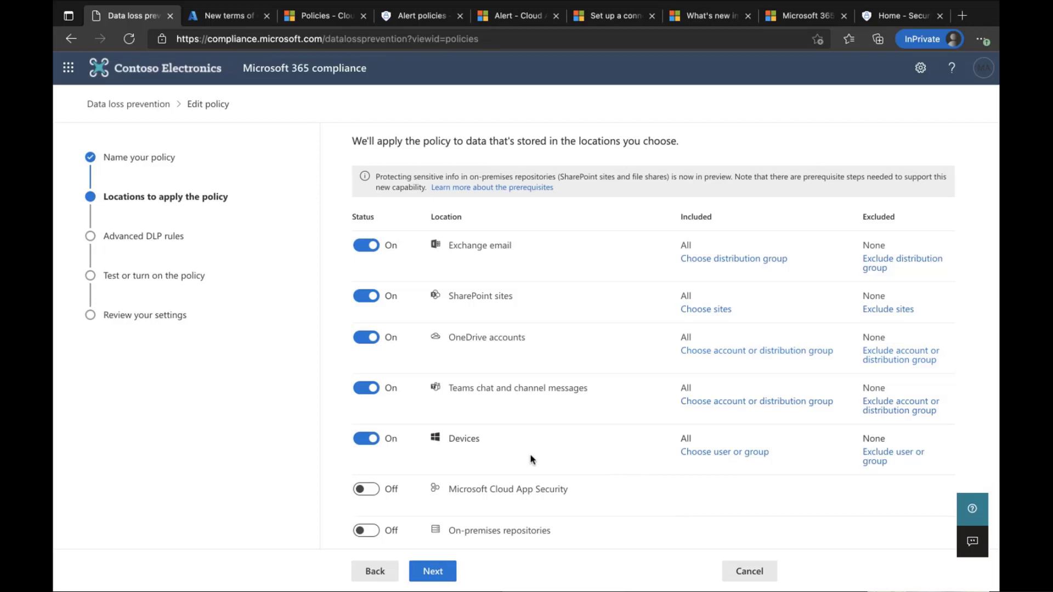
pyautogui.click(370, 441)
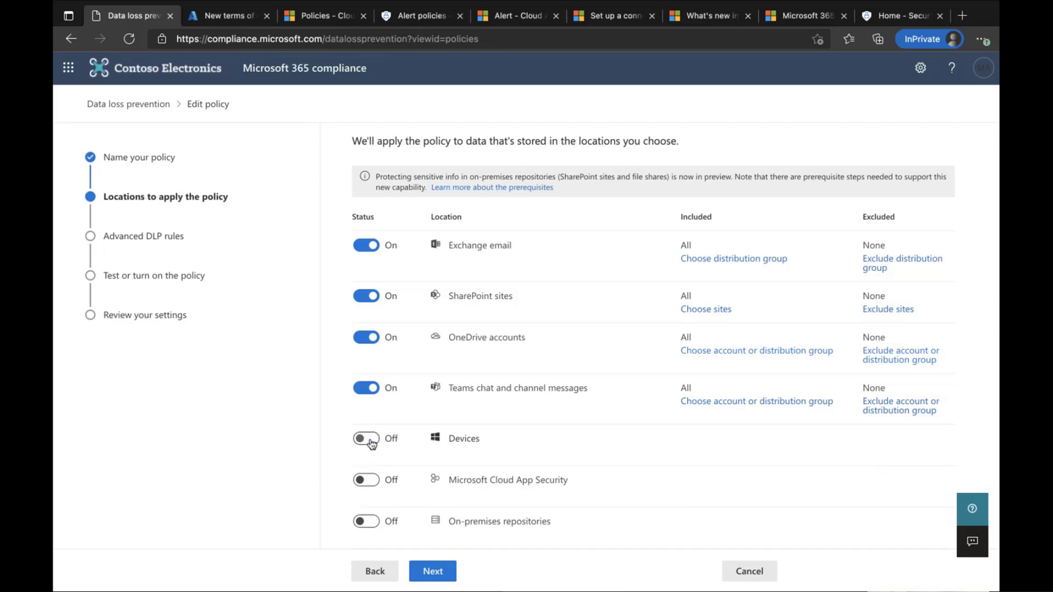
pyautogui.click(372, 483)
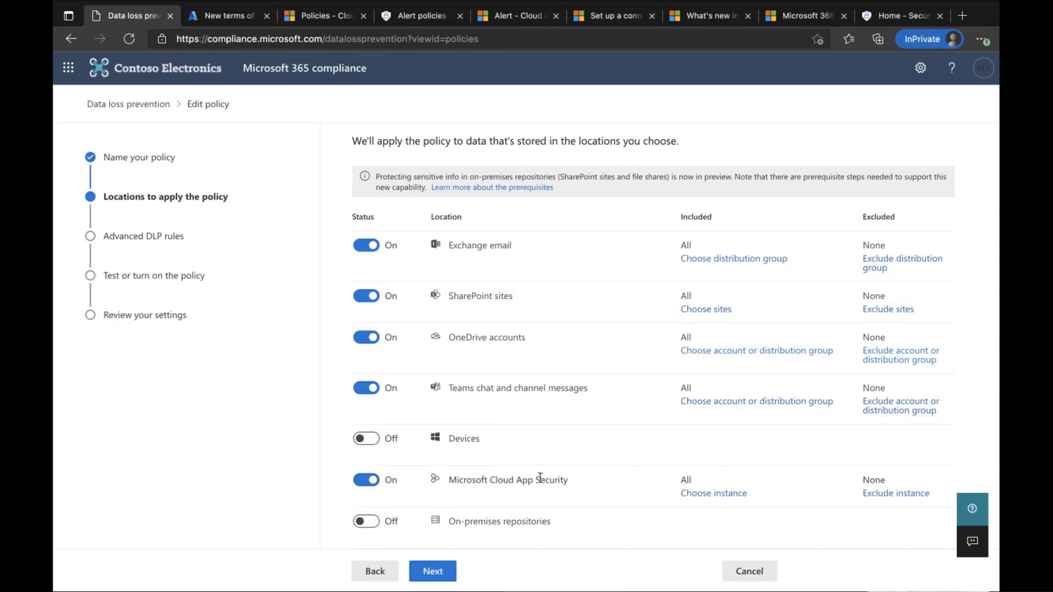
pyautogui.click(369, 483)
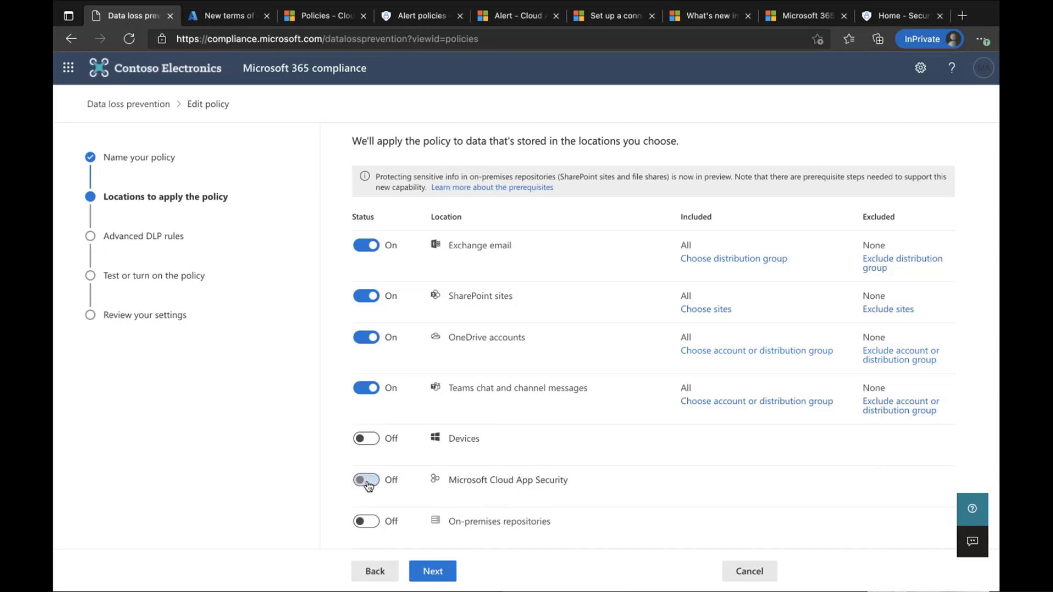
# Continue to the advanced DLP rules and view the conditions and actions of the low-volume U.S. Financial rule.
pyautogui.click(446, 572)
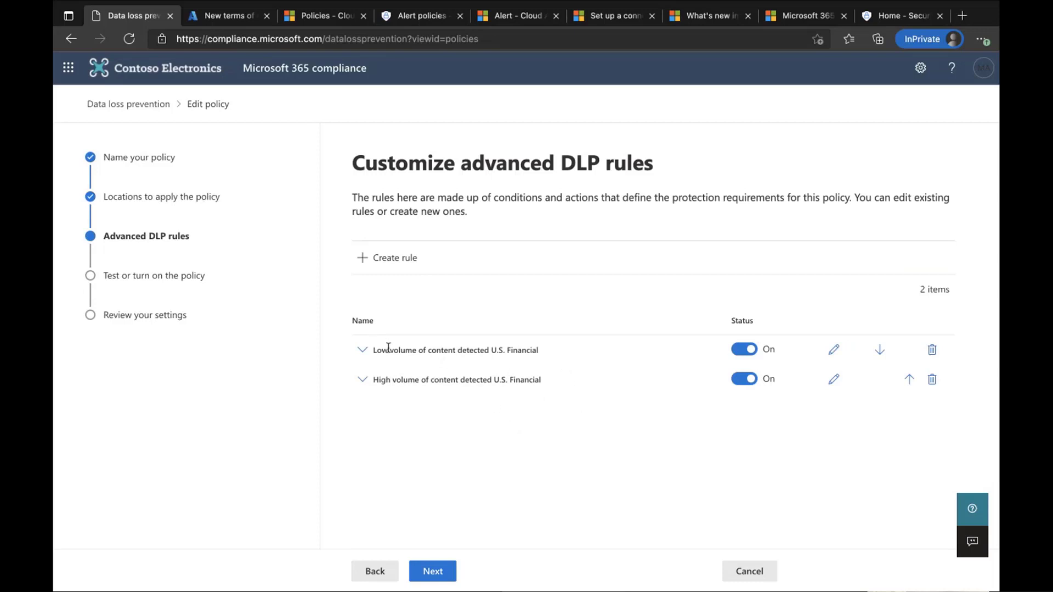
pyautogui.click(362, 350)
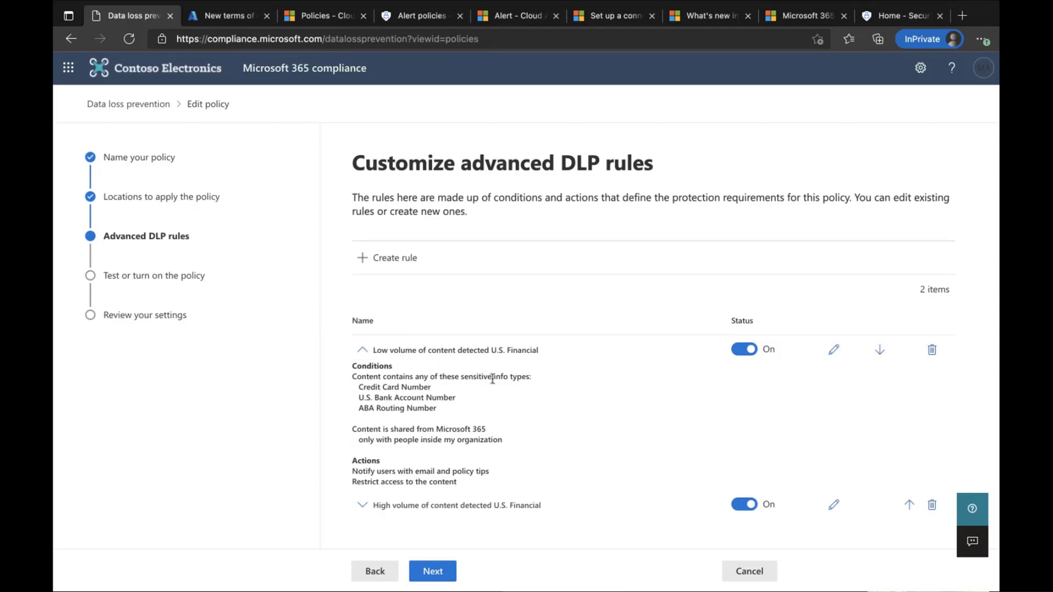
# Open the low-volume U.S. Financial rule for editing, examine its conditions, actions, notifications and incident reports, and close it without saving.
pyautogui.click(834, 350)
pyautogui.scroll(-2, 561, 366)
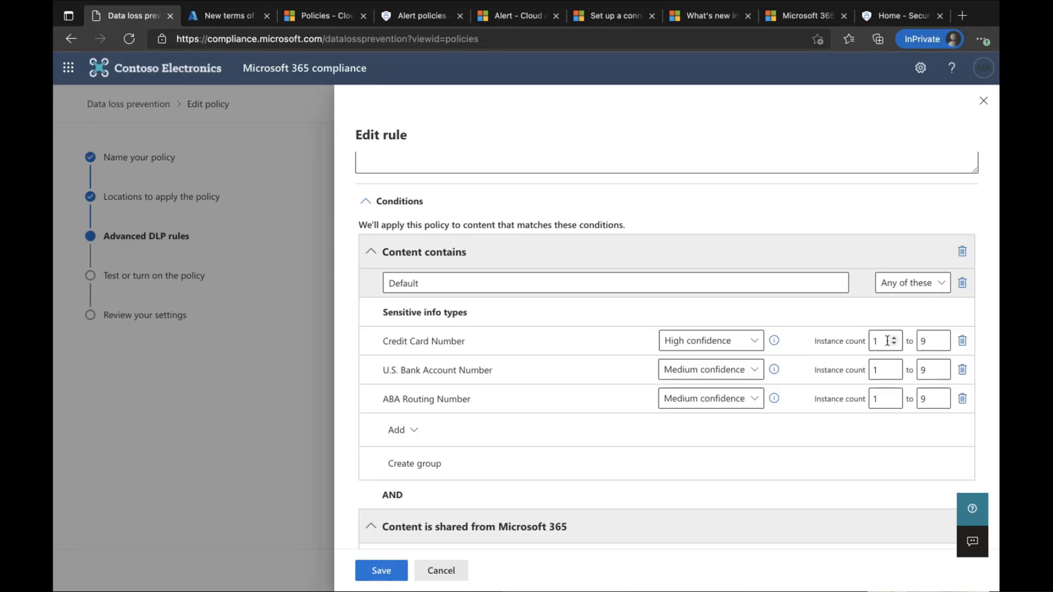
pyautogui.scroll(-5, 827, 407)
pyautogui.scroll(-2, 827, 412)
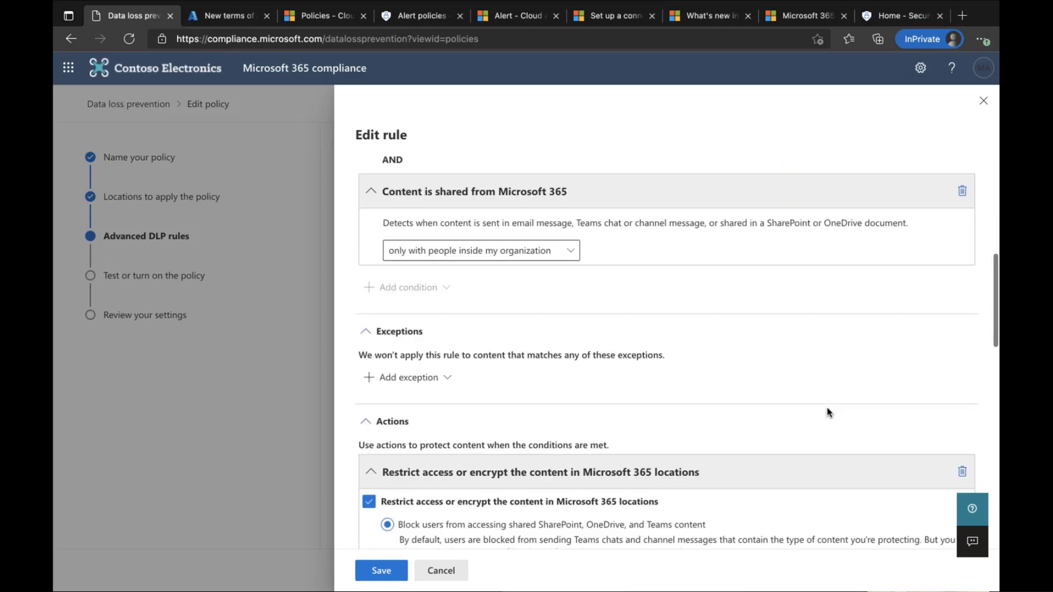
pyautogui.scroll(-4, 827, 412)
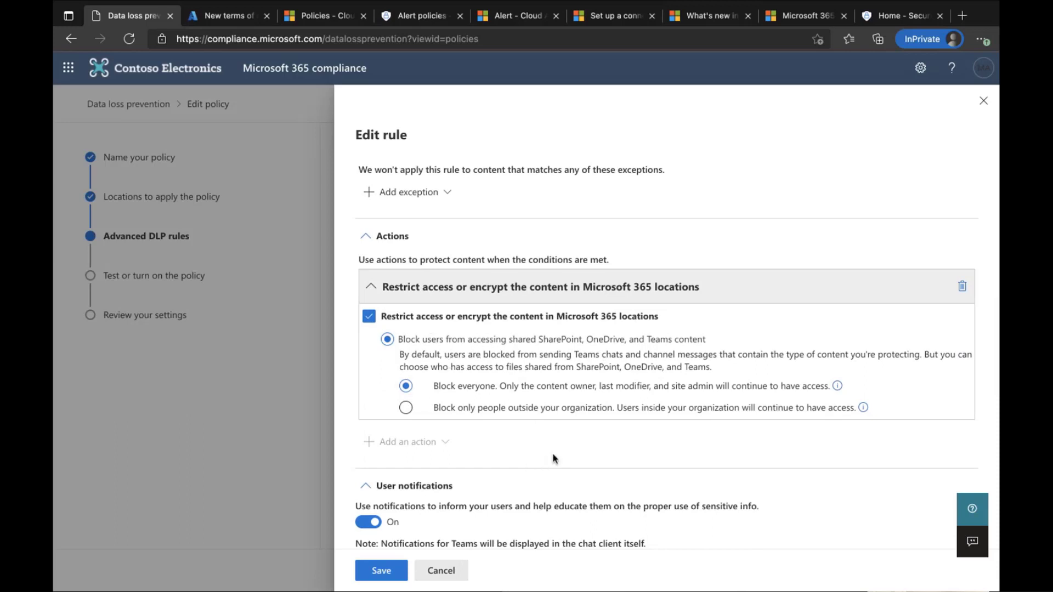
pyautogui.scroll(-3, 553, 459)
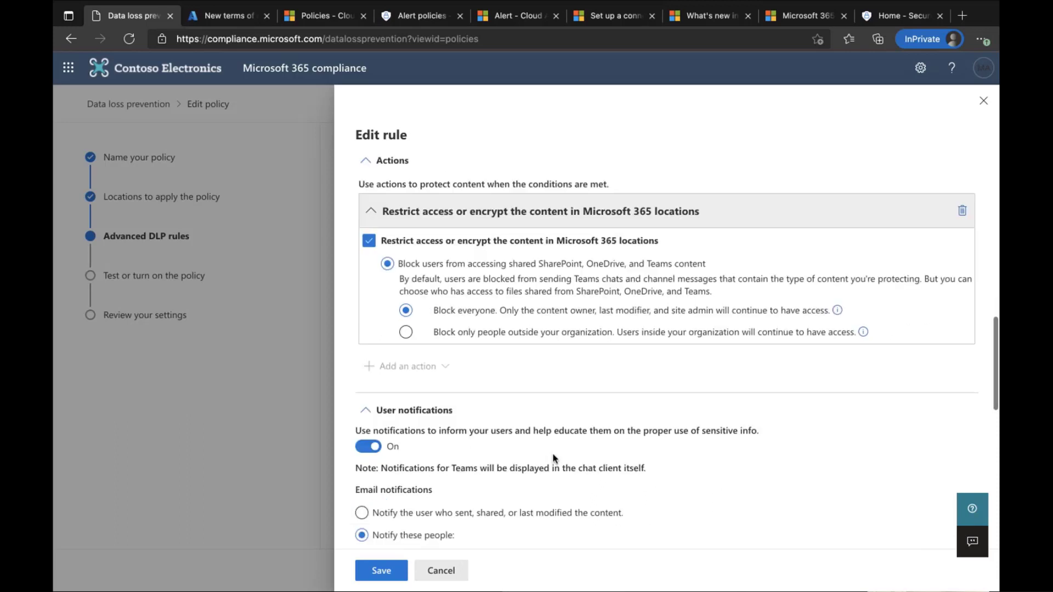
pyautogui.scroll(-6, 554, 459)
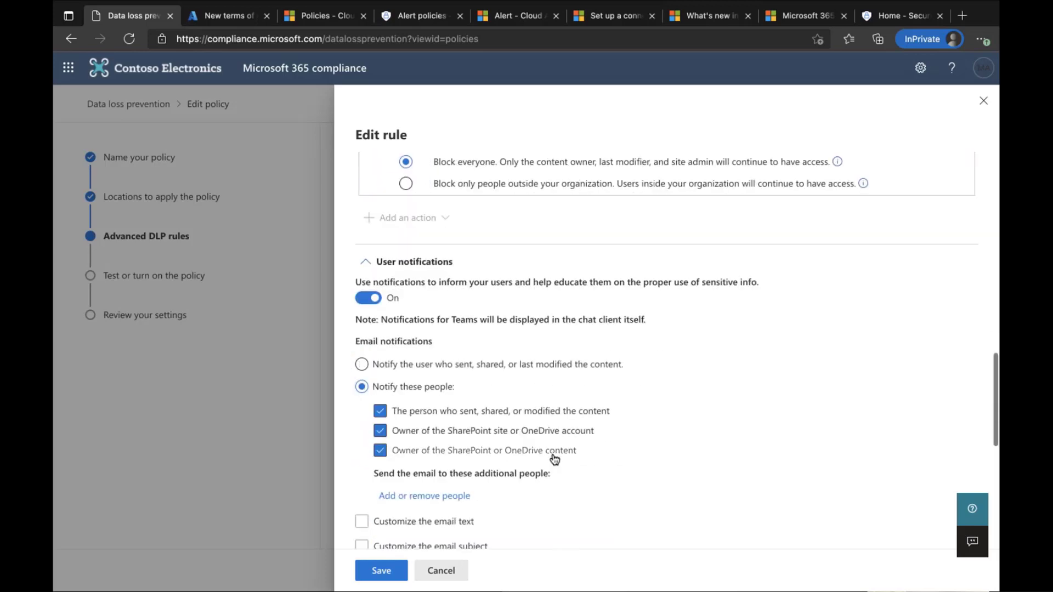
pyautogui.scroll(-3, 553, 459)
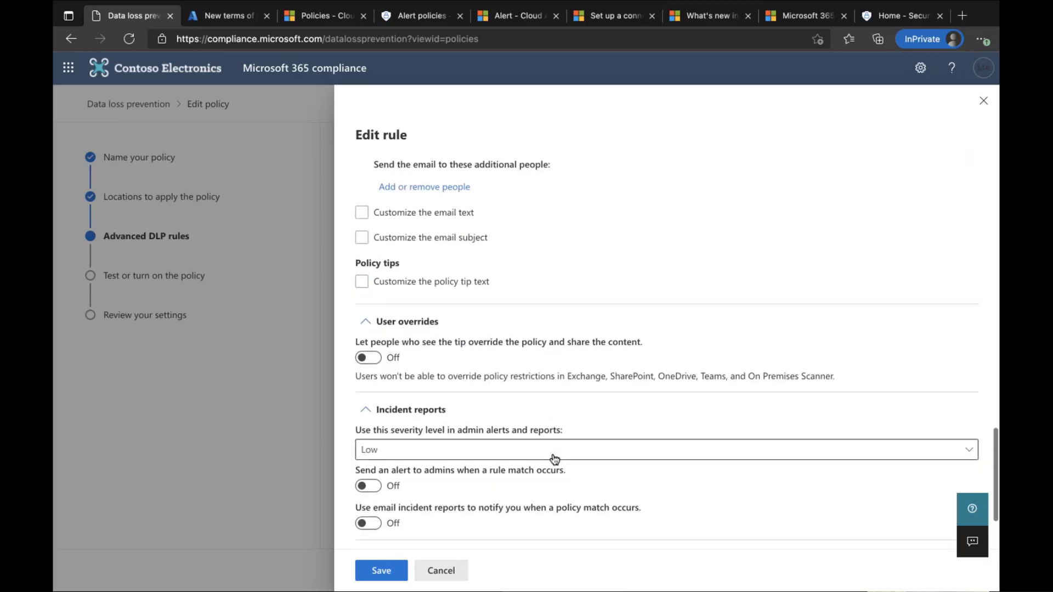
pyautogui.click(439, 570)
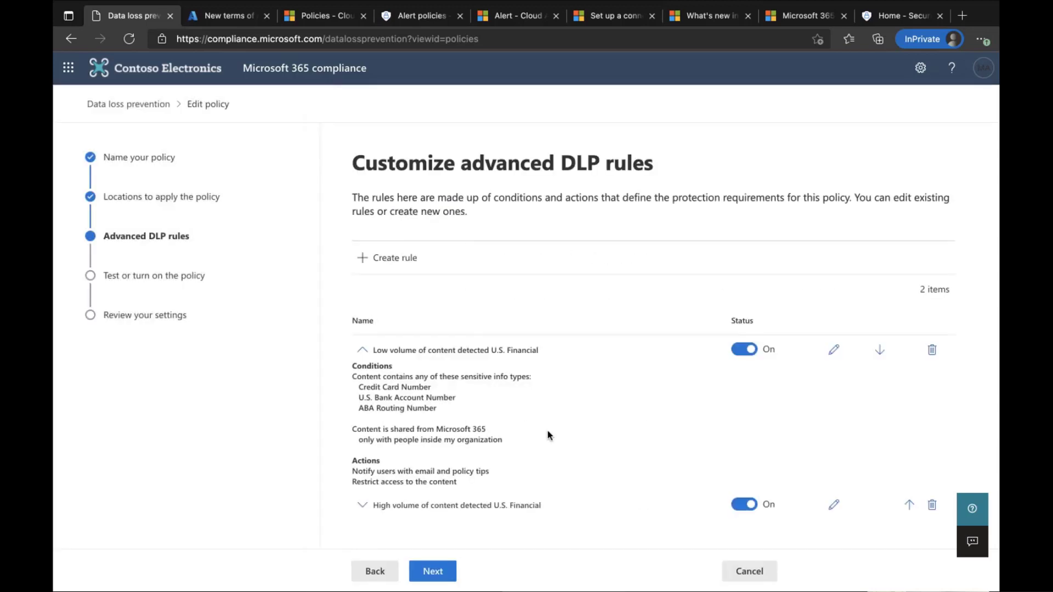
# Expand the high-volume U.S. Financial rule, open it for editing, and examine its conditions, actions and user notifications.
pyautogui.click(366, 506)
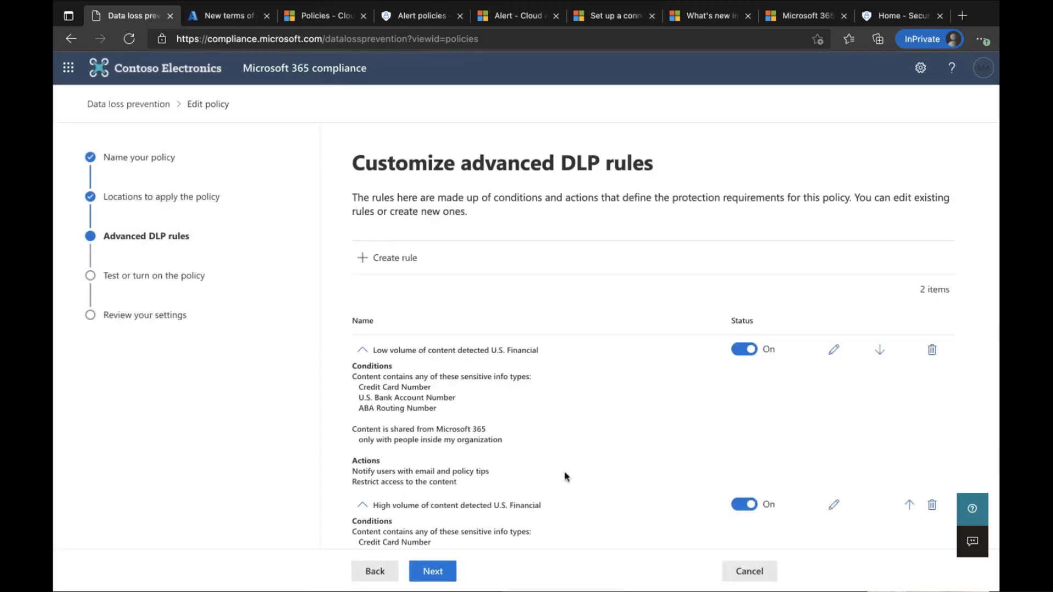
pyautogui.scroll(-2, 566, 476)
pyautogui.click(829, 399)
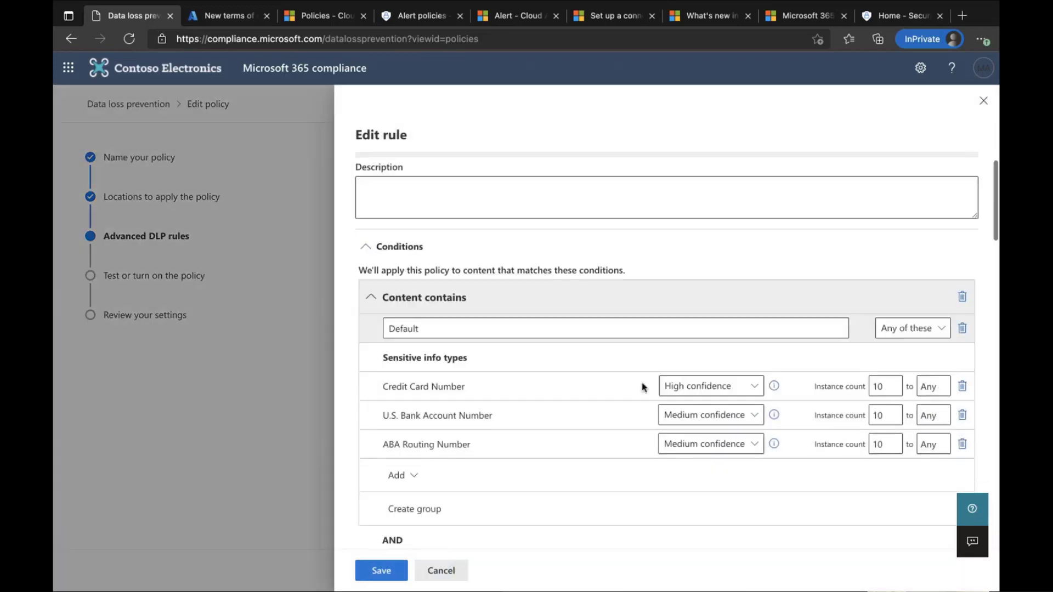
pyautogui.scroll(-10, 644, 387)
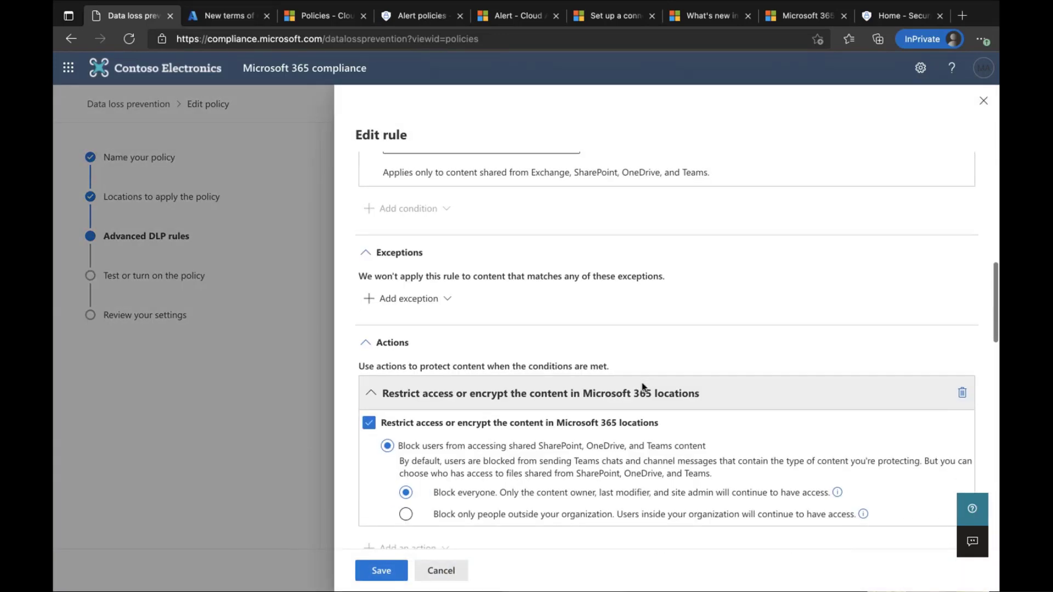
pyautogui.scroll(-3, 644, 386)
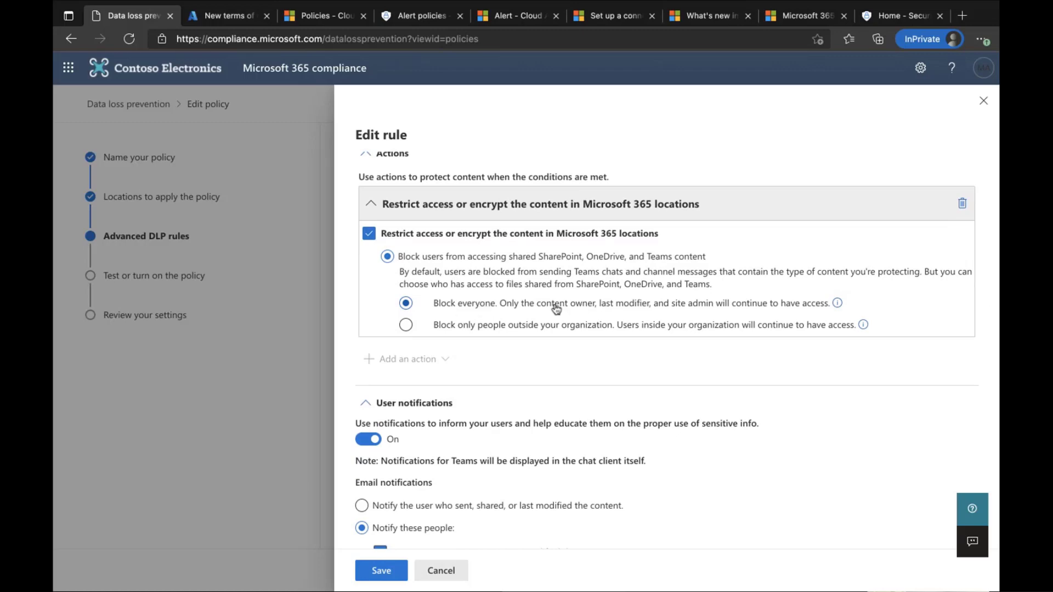
pyautogui.scroll(-2, 678, 308)
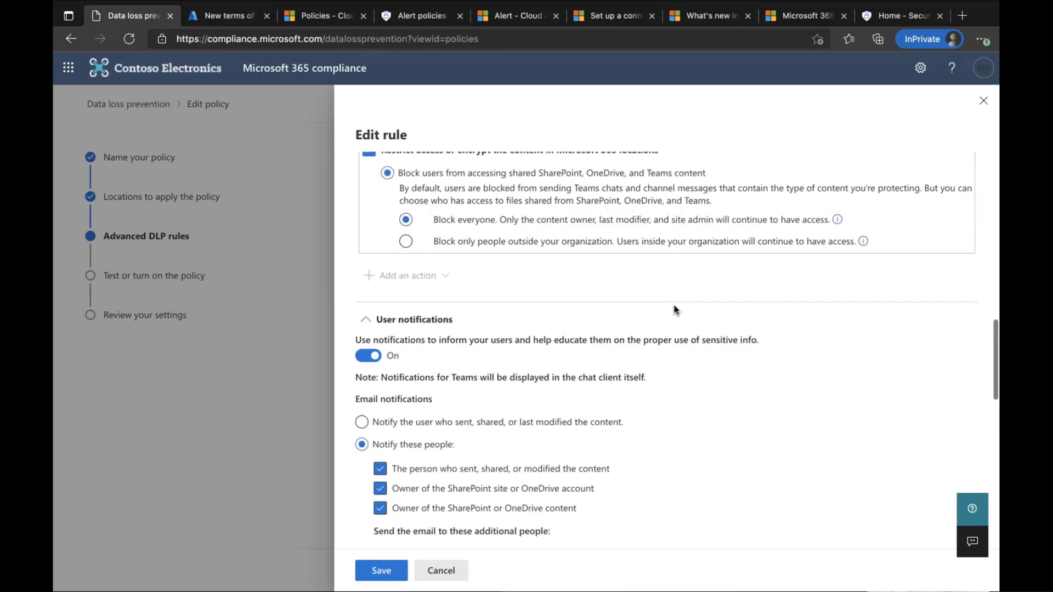
pyautogui.scroll(-2, 676, 308)
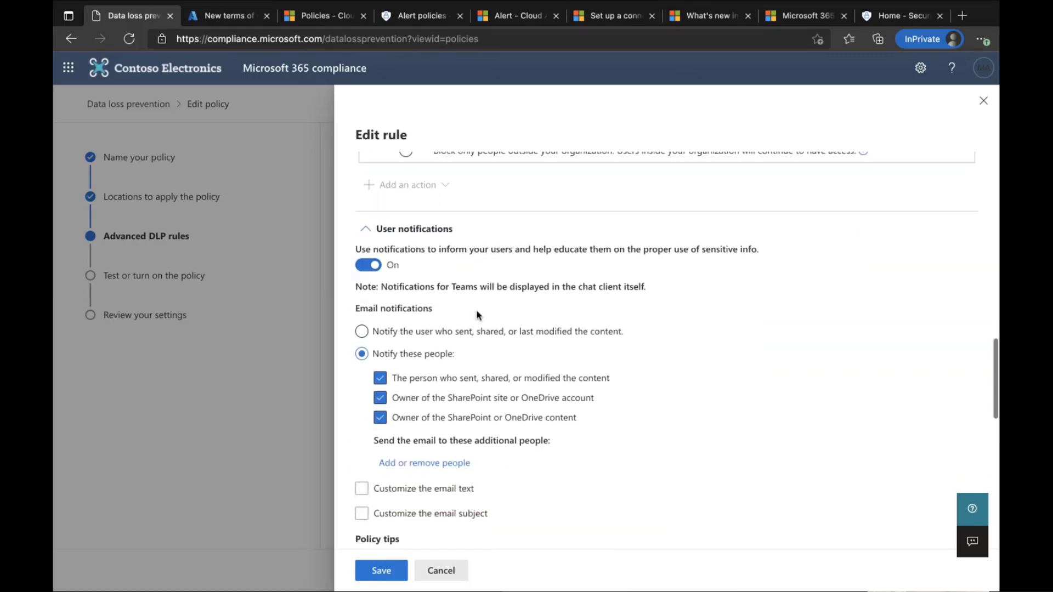
# Examine the high-volume rule's user override and incident report settings, and close the rule without saving.
pyautogui.scroll(-5, 476, 314)
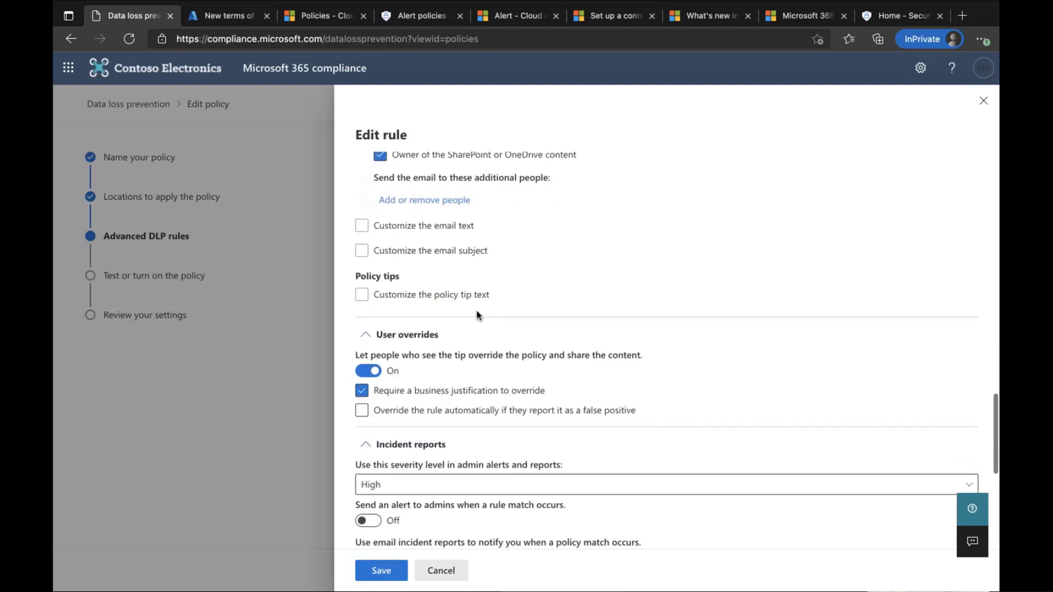
pyautogui.scroll(-2, 477, 314)
pyautogui.scroll(-2, 477, 313)
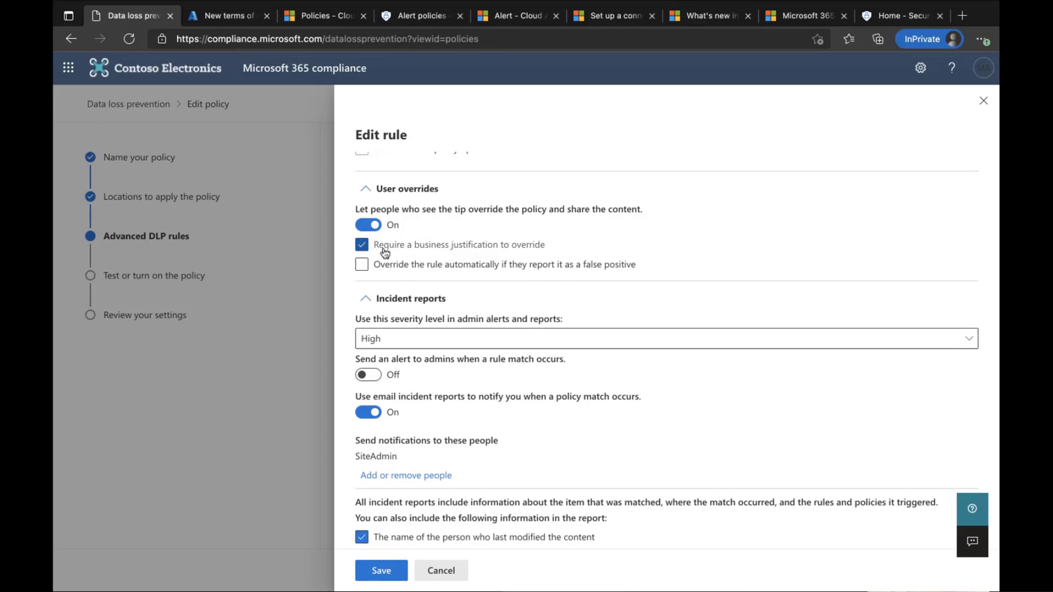
pyautogui.scroll(-4, 561, 328)
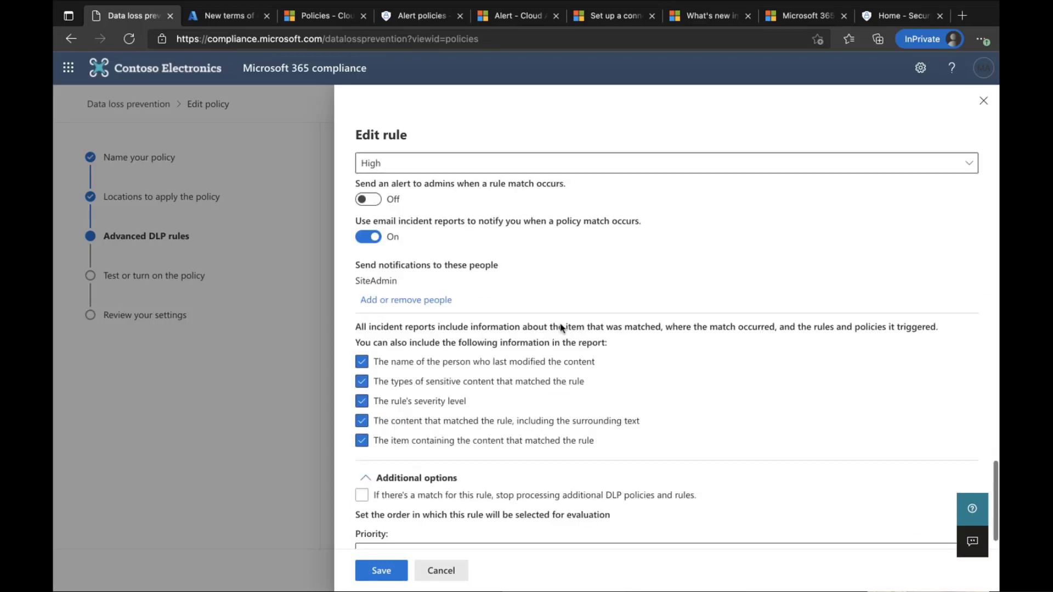
pyautogui.scroll(3, 558, 351)
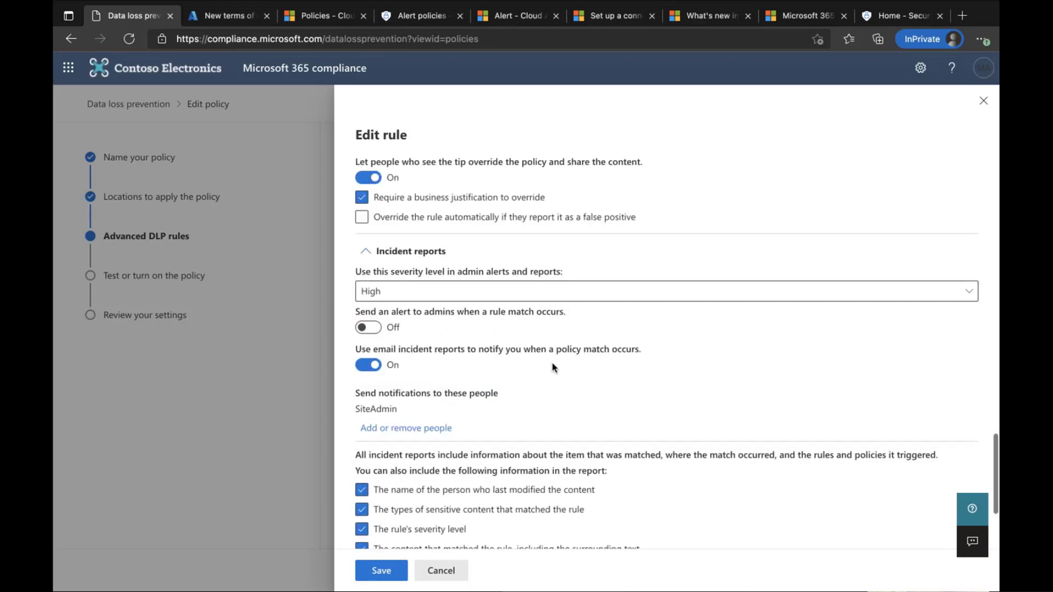
pyautogui.click(445, 571)
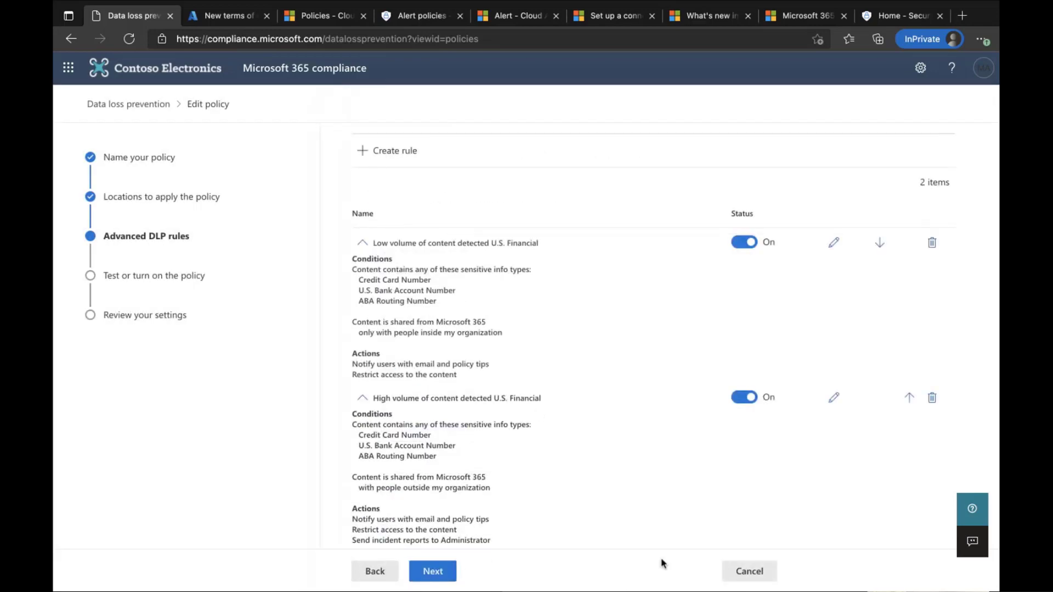
# Stay in the policy edit after starting to cancel it, and continue to the options for testing or turning on the policy.
pyautogui.click(749, 571)
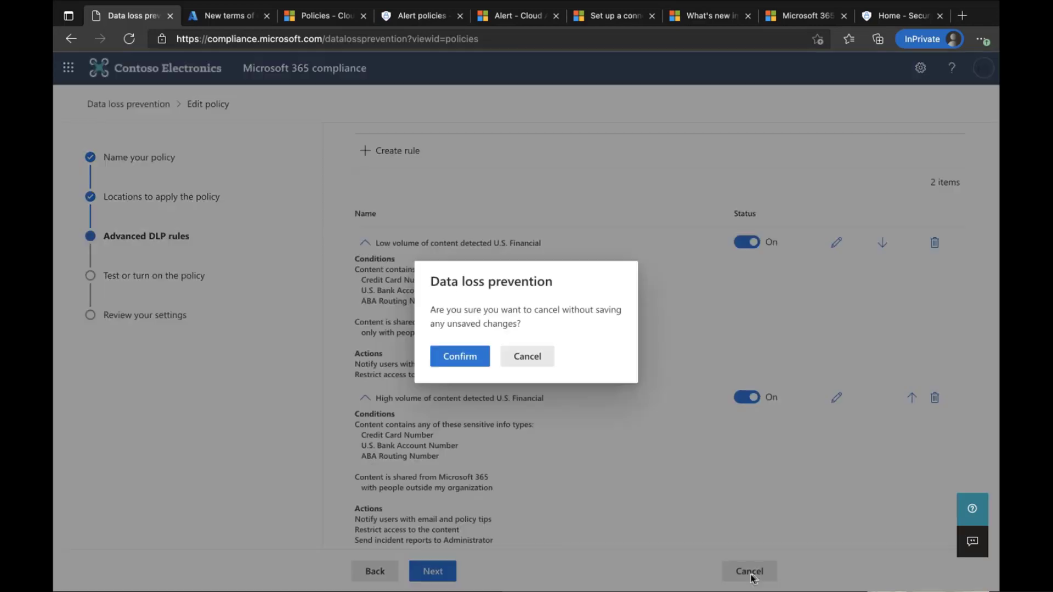
pyautogui.click(527, 356)
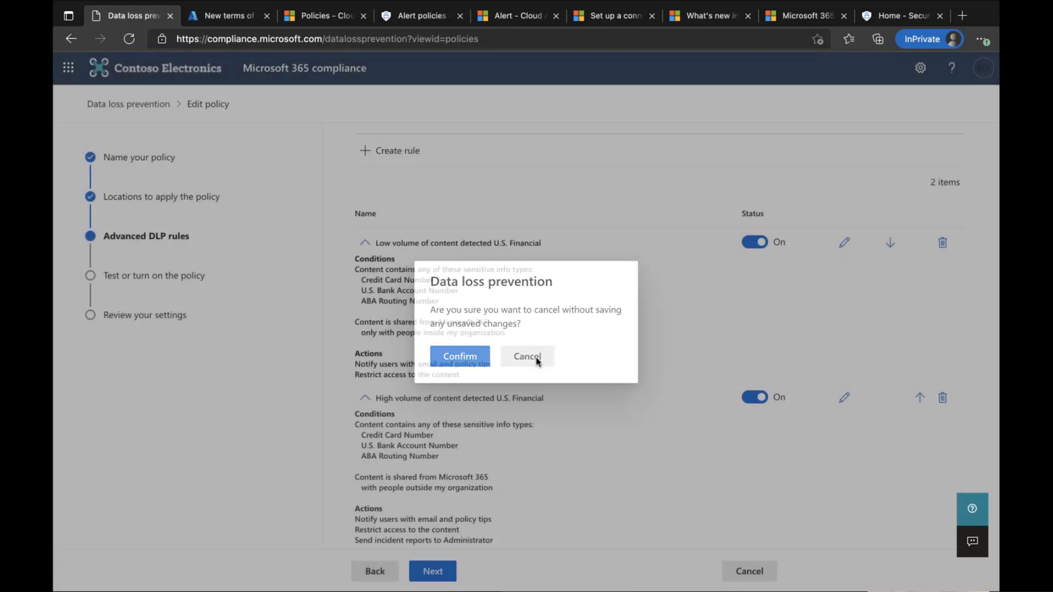
pyautogui.click(432, 571)
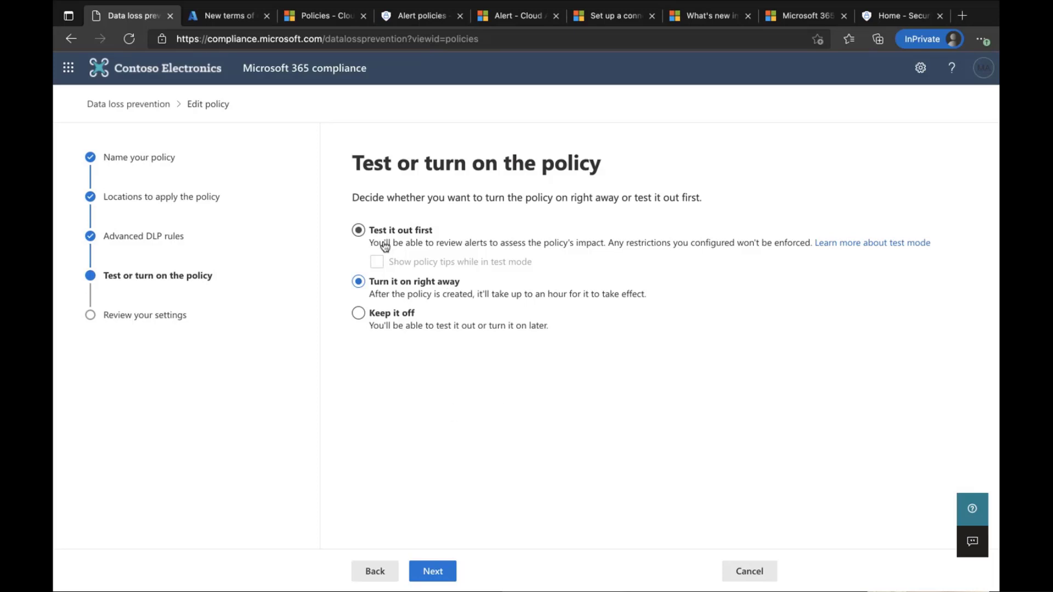
# Try the "Test it out first" mode and its option to show policy tips, and discard the policy edit.
pyautogui.click(360, 232)
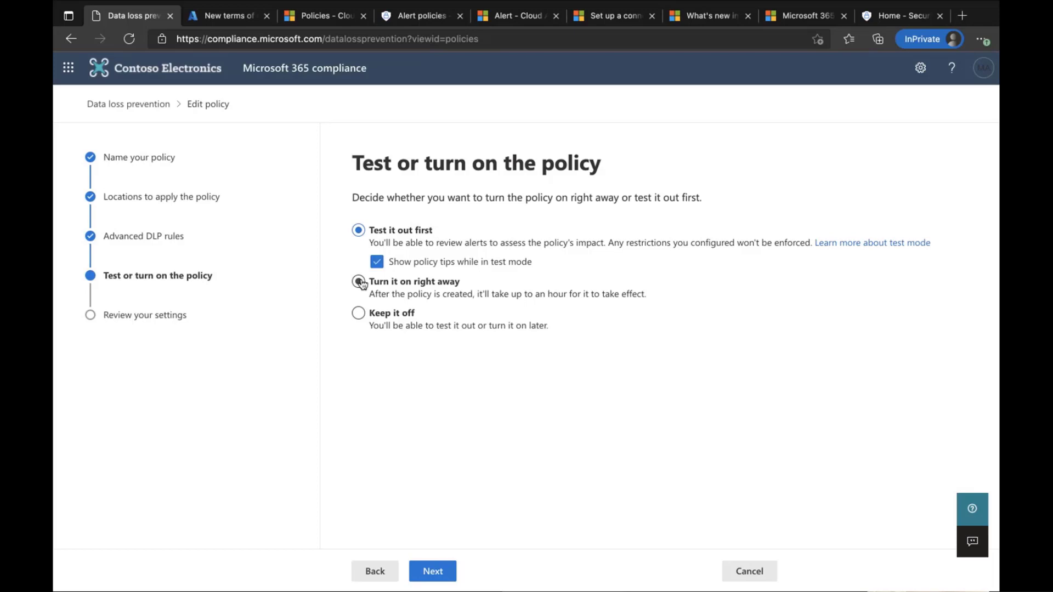
pyautogui.click(382, 267)
pyautogui.click(378, 263)
pyautogui.click(760, 574)
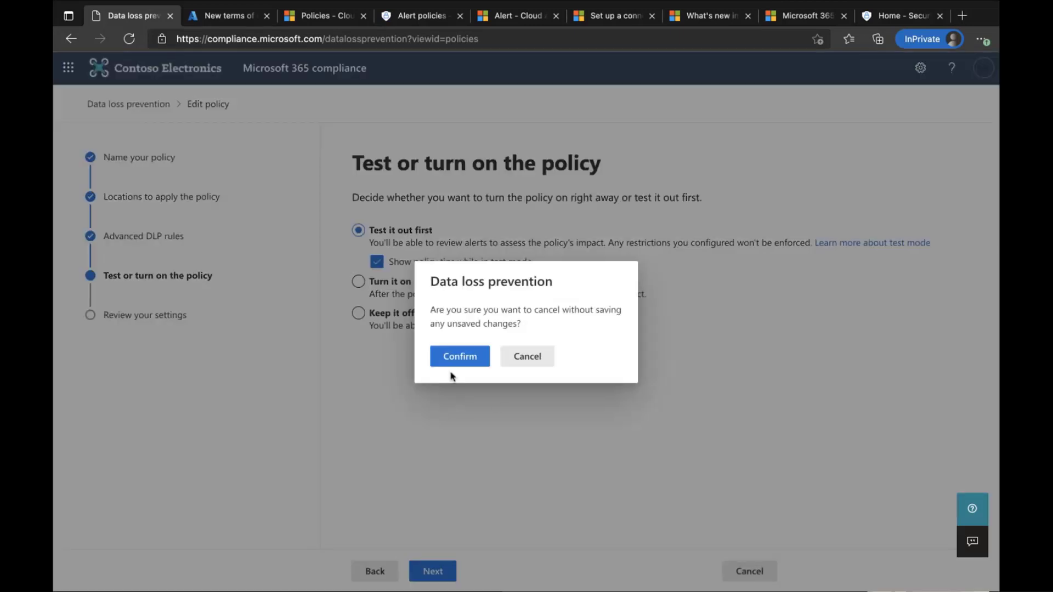
pyautogui.click(457, 363)
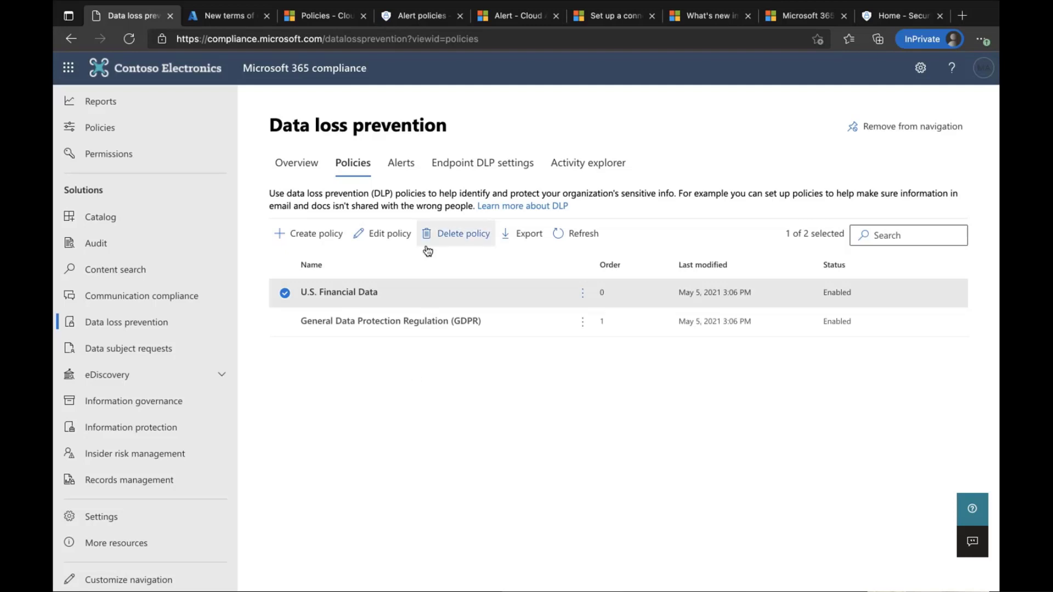
# View the data loss prevention alerts, and examine the file path exclusions and unallowed apps in the Endpoint DLP settings.
pyautogui.click(401, 169)
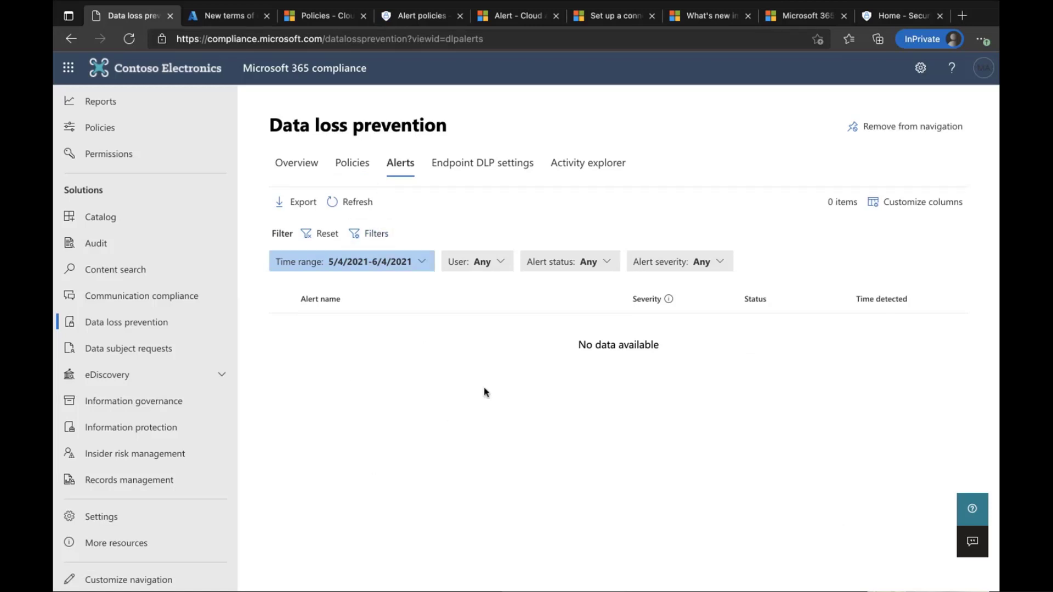
pyautogui.click(473, 166)
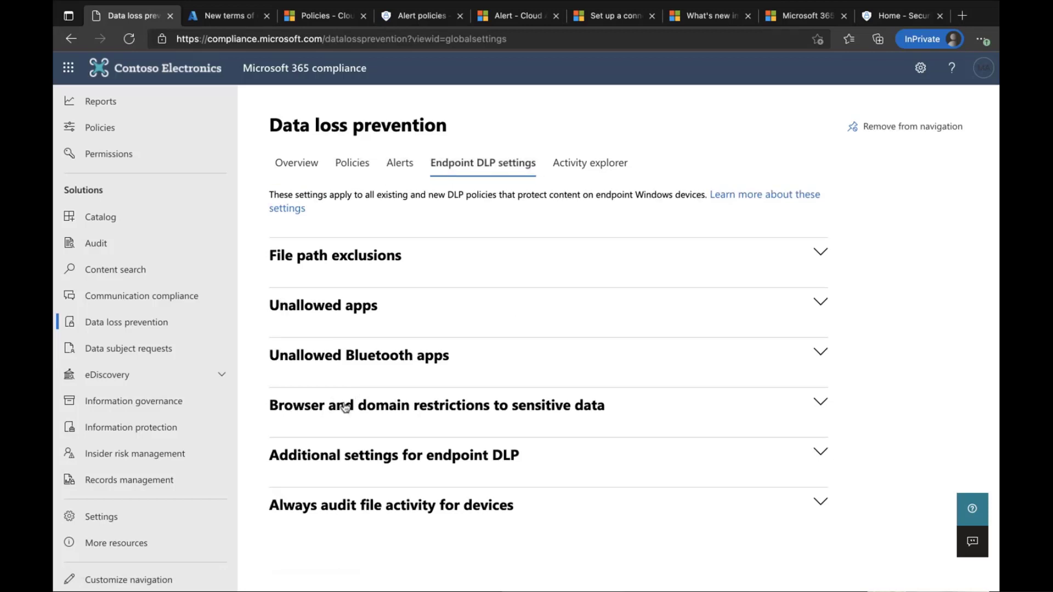
pyautogui.click(821, 255)
pyautogui.scroll(-1, 766, 305)
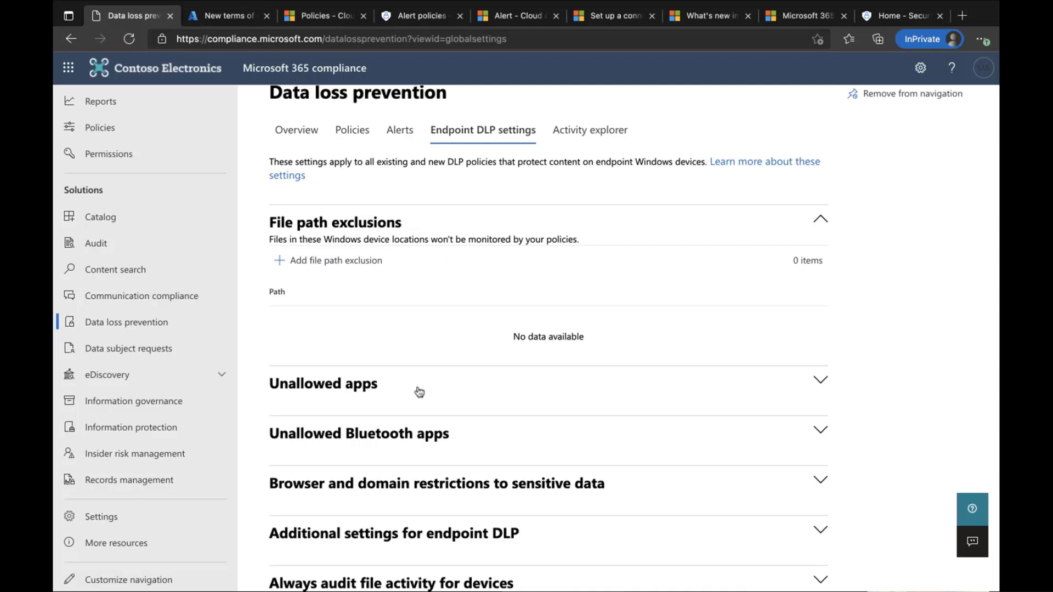
pyautogui.click(806, 384)
pyautogui.scroll(-3, 806, 385)
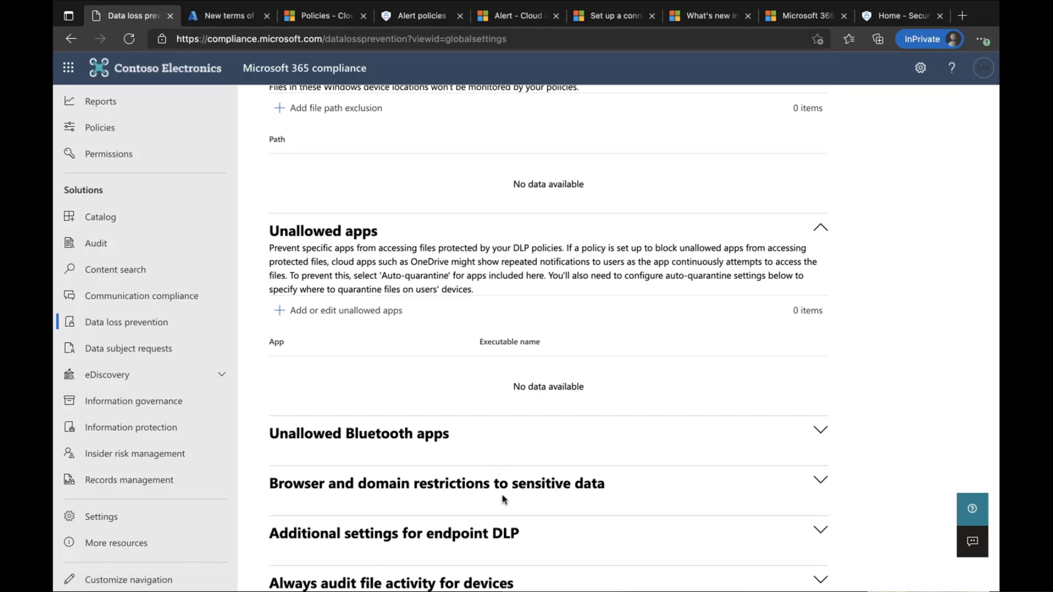
# Examine the additional settings for endpoint DLP and the option to always audit file activity for devices.
pyautogui.click(767, 532)
pyautogui.scroll(-3, 770, 534)
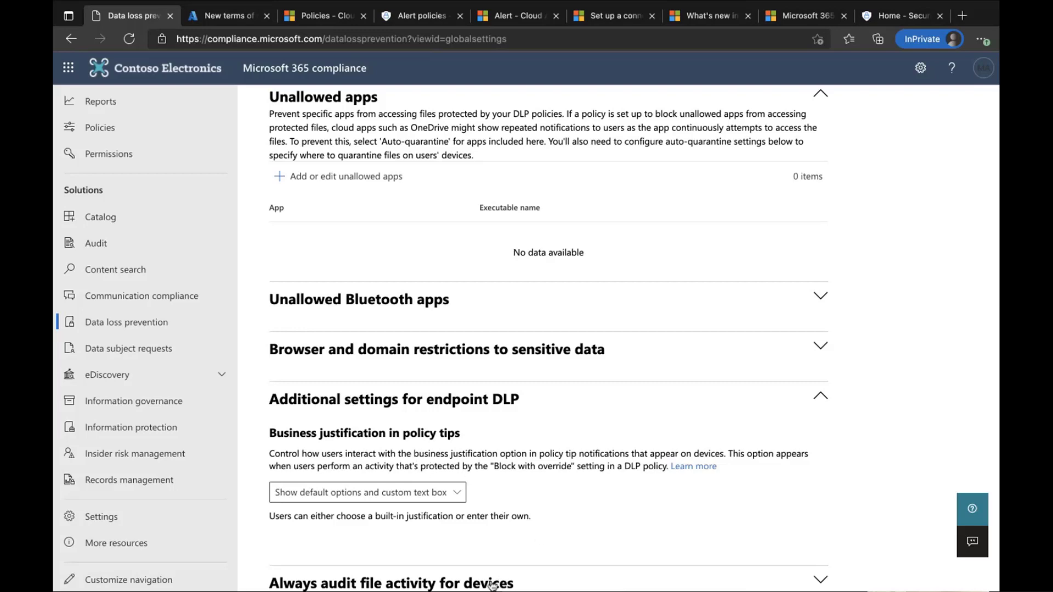
pyautogui.scroll(-2, 656, 544)
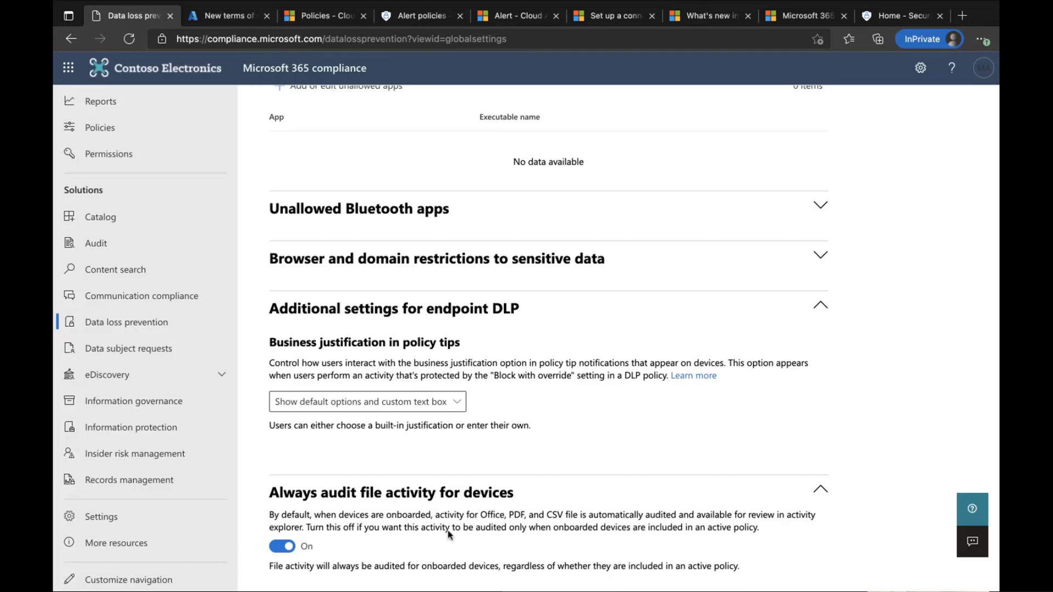
pyautogui.scroll(8, 423, 522)
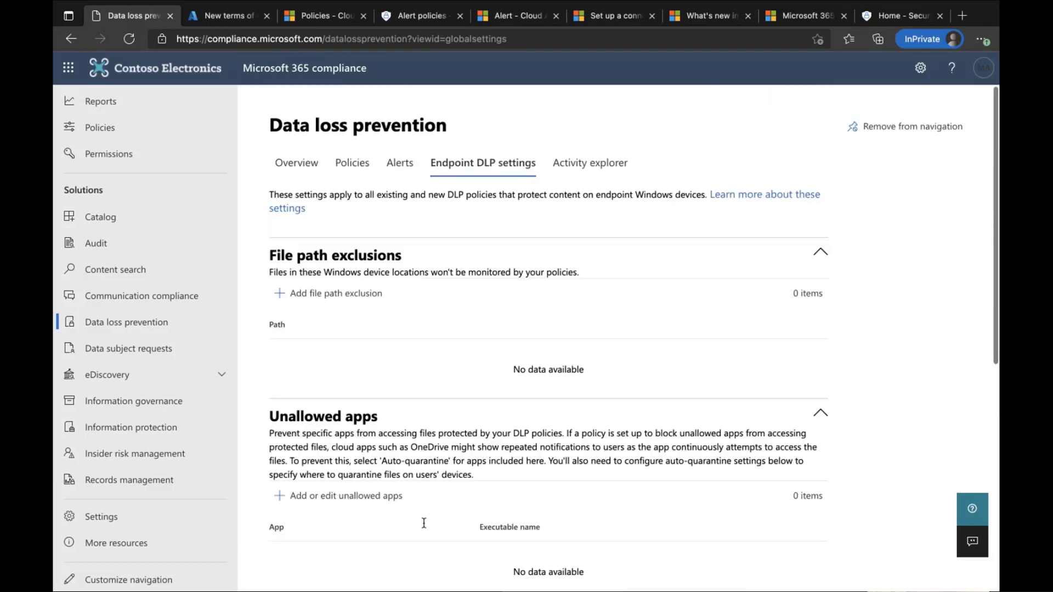
# View the data loss prevention Activity explorer, and return to the Solution catalog to browse the information protection and governance solutions.
pyautogui.click(597, 171)
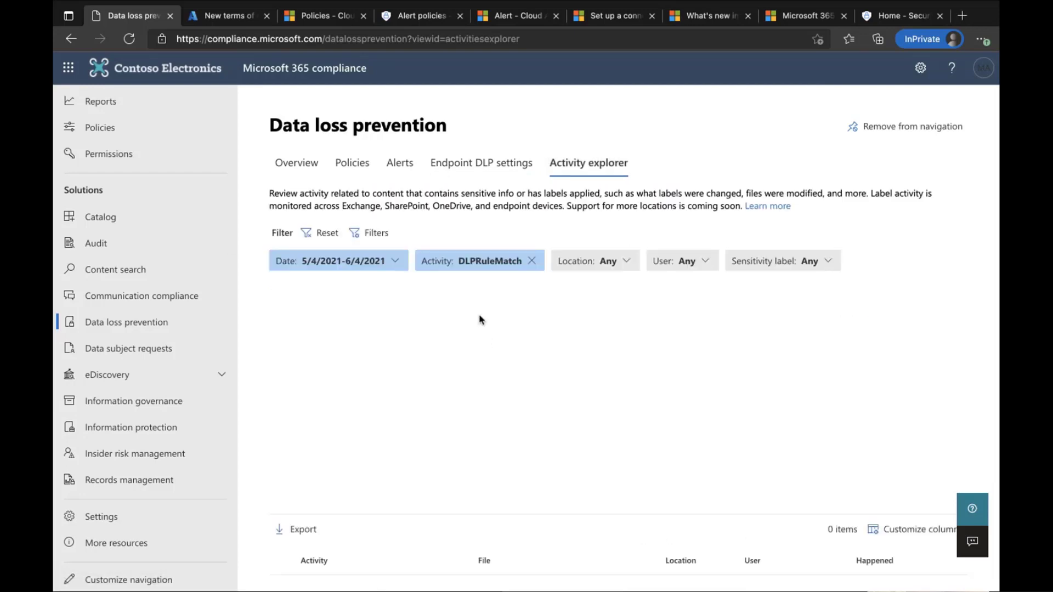
pyautogui.click(107, 218)
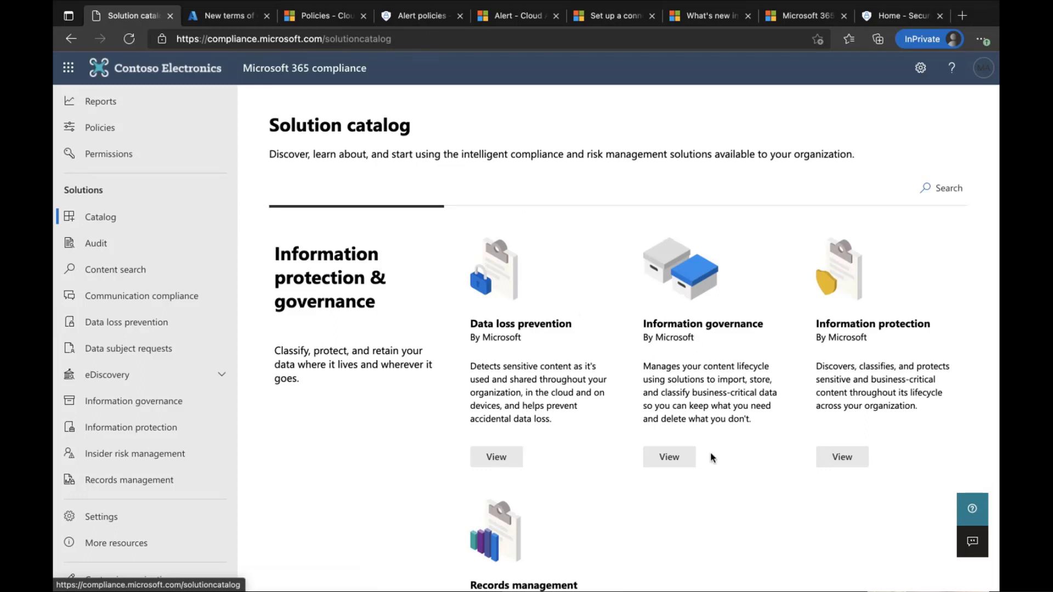
pyautogui.scroll(-6, 702, 461)
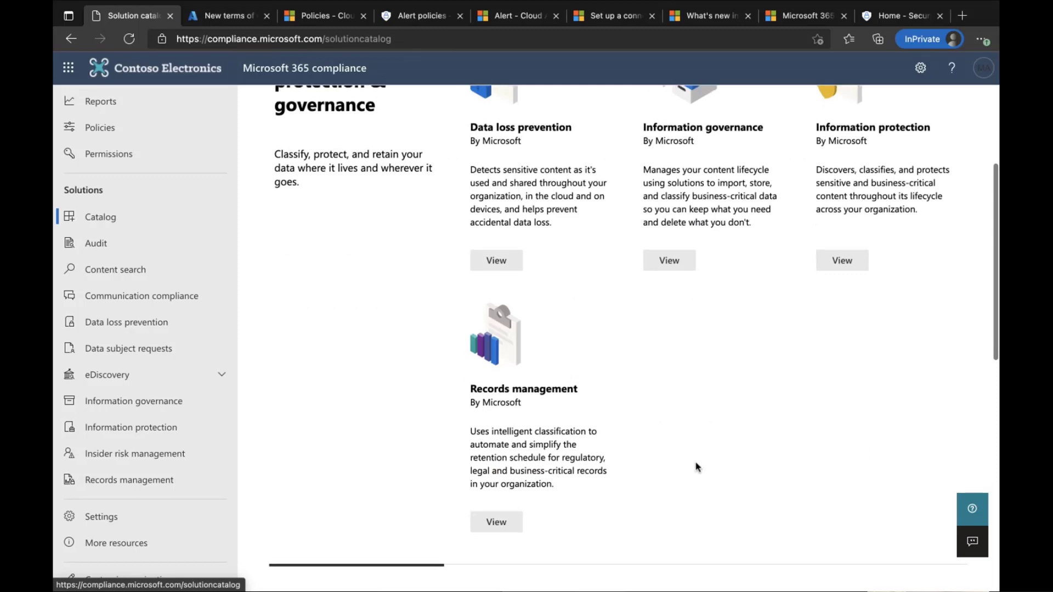
pyautogui.scroll(-4, 696, 467)
pyautogui.scroll(8, 695, 467)
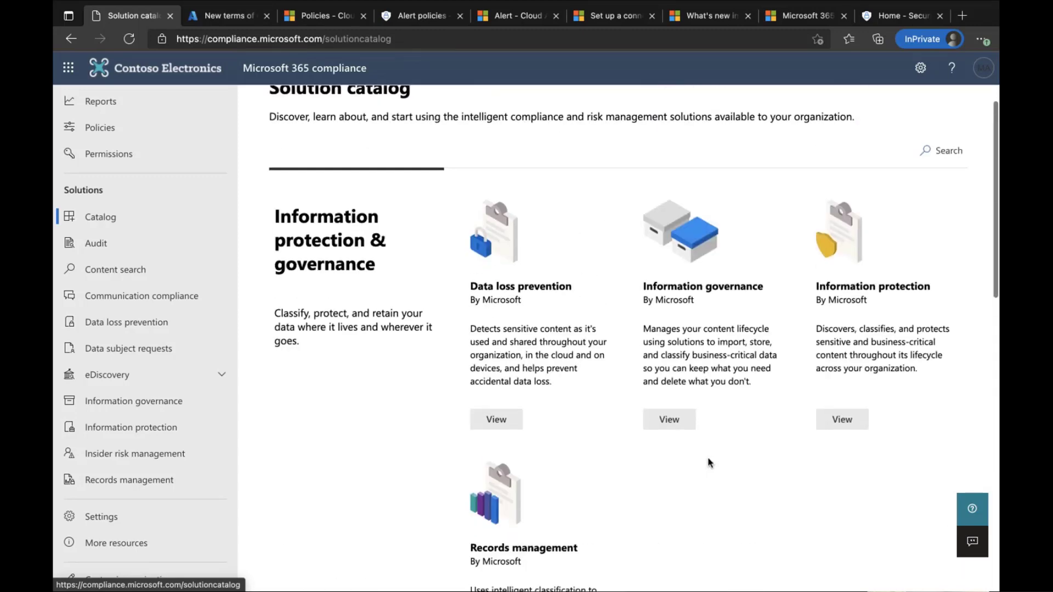
# Open the Information governance solution from the catalog and view the details of the PII Retention Policy label.
pyautogui.click(670, 422)
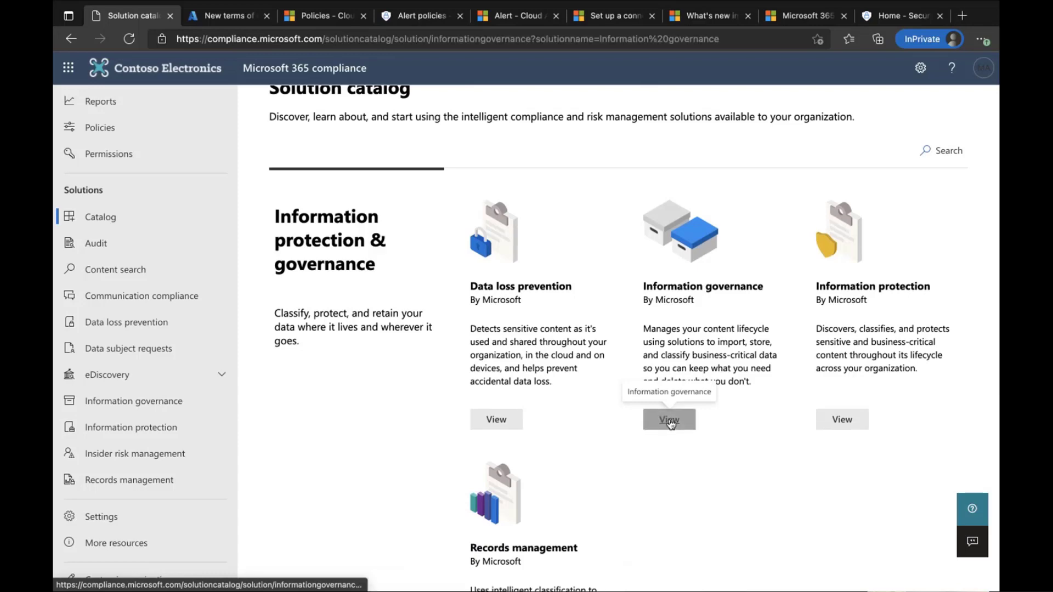
pyautogui.click(315, 214)
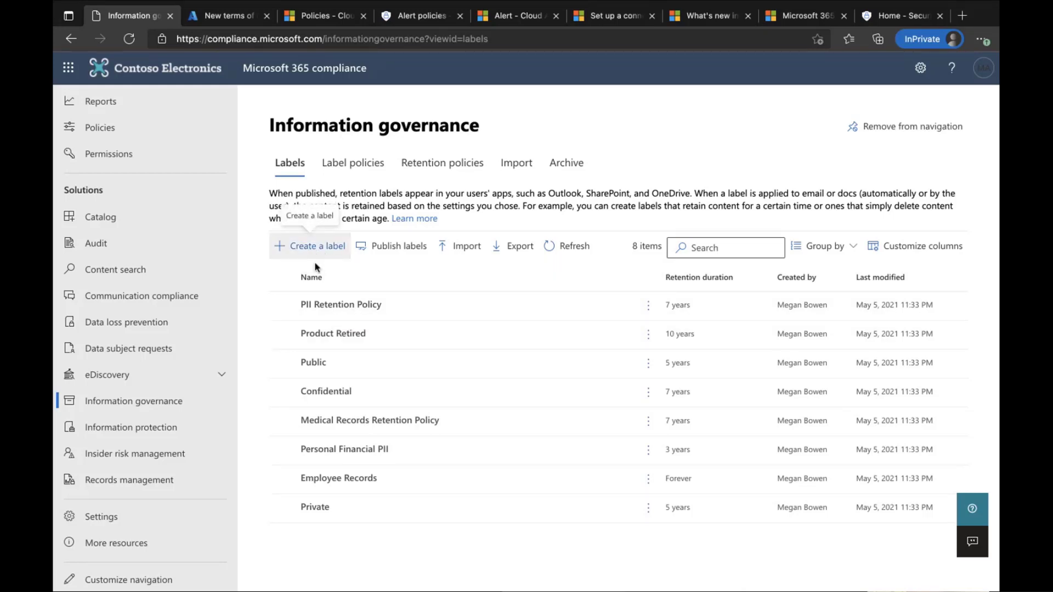
pyautogui.click(331, 308)
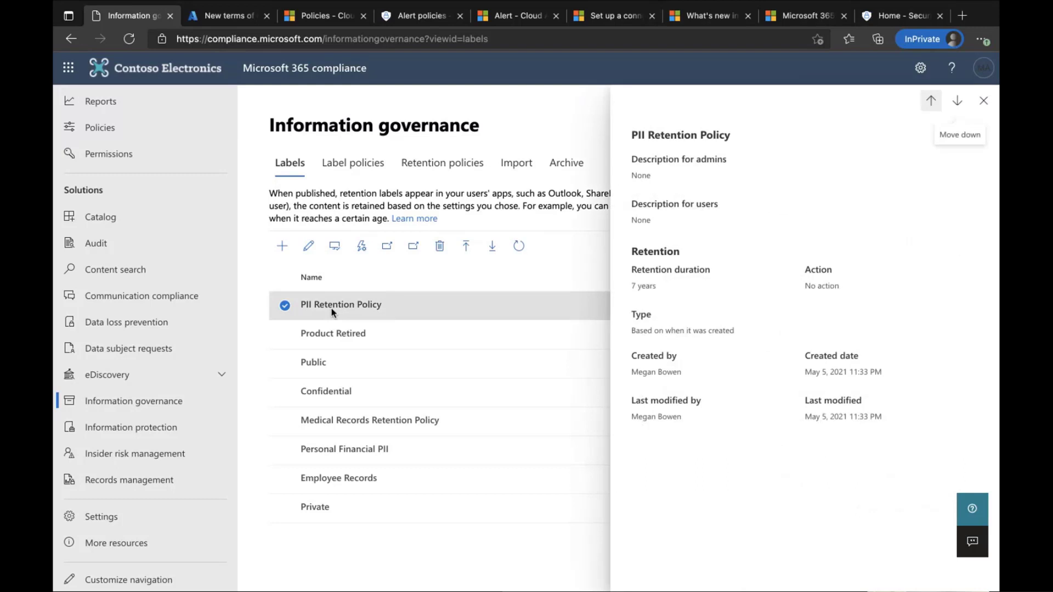
pyautogui.click(984, 101)
# Examine the name and retention settings of the PII Retention Policy label in its editor, and cancel the edit.
pyautogui.click(305, 255)
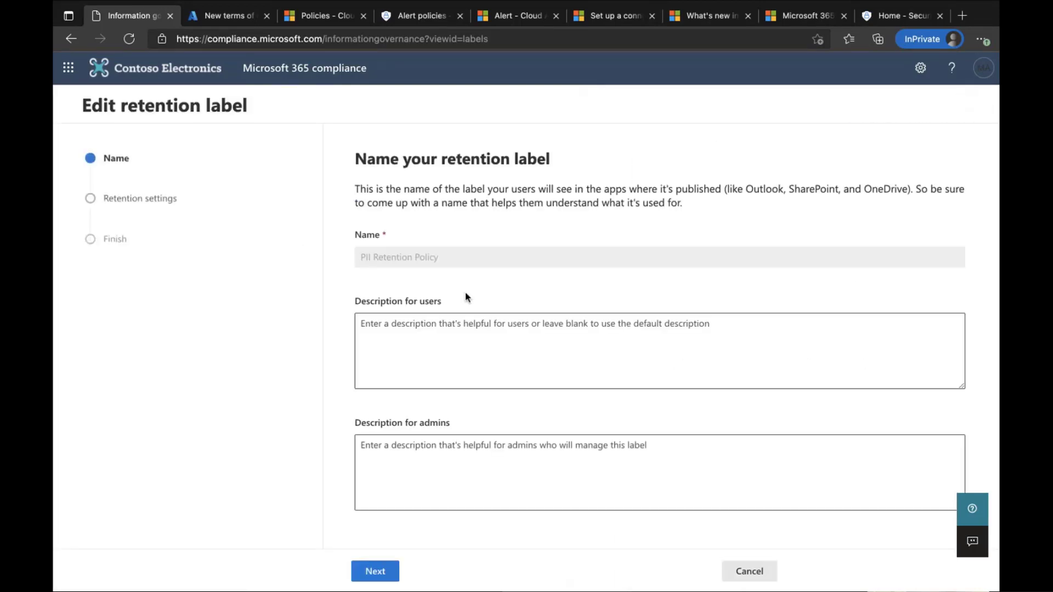
pyautogui.click(393, 574)
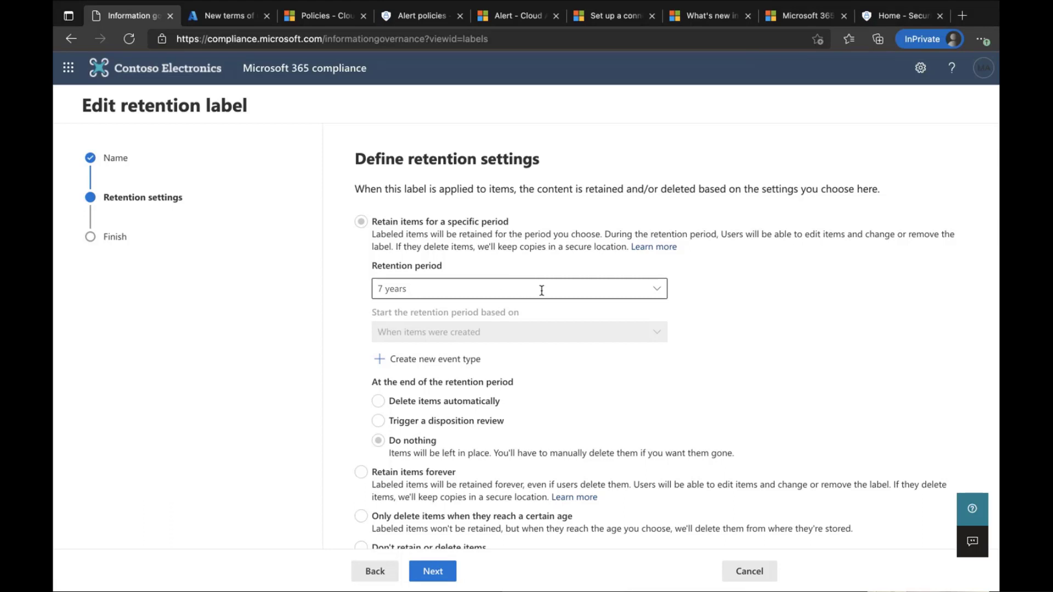
pyautogui.scroll(-1, 685, 368)
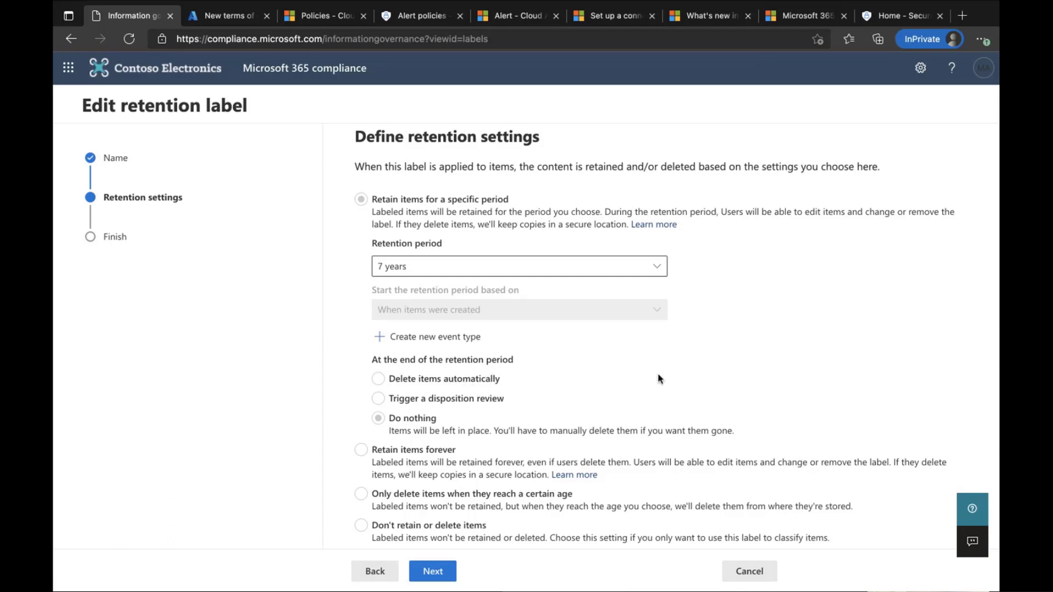
pyautogui.click(757, 574)
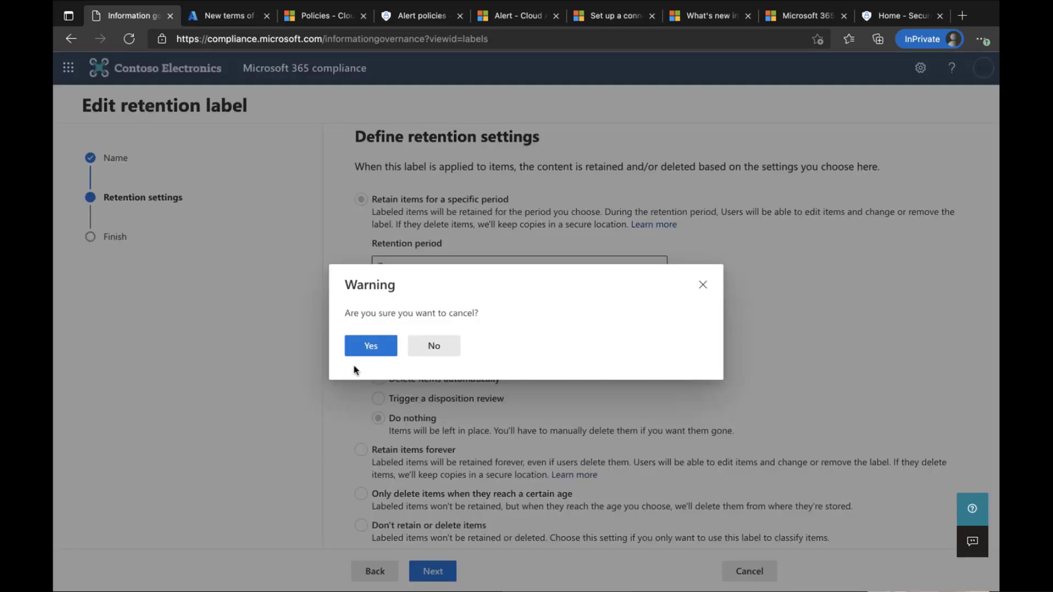
pyautogui.click(368, 347)
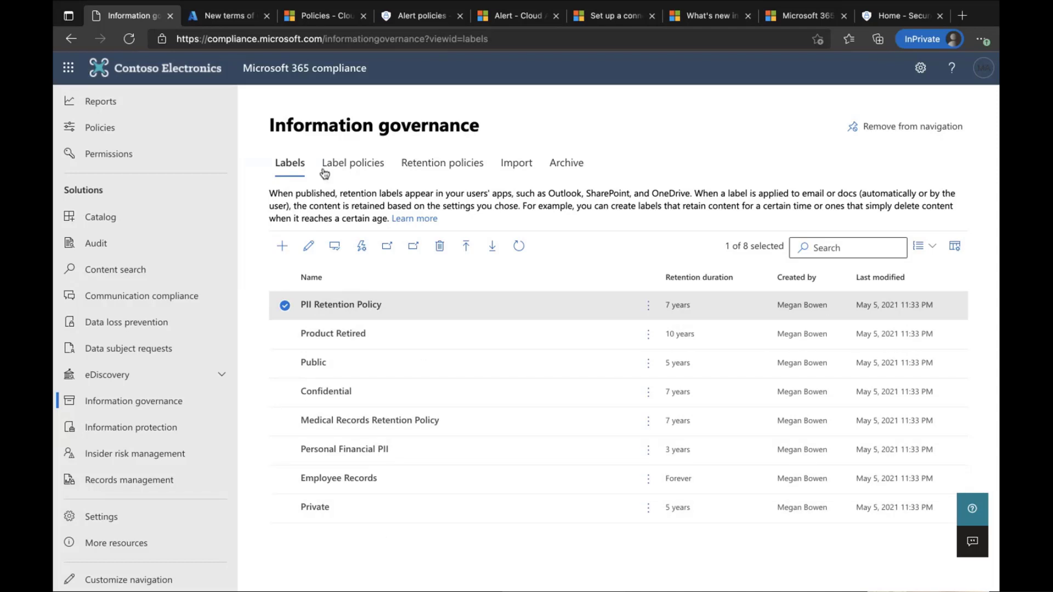
# View the label policies and the retention policies in Information governance.
pyautogui.click(350, 170)
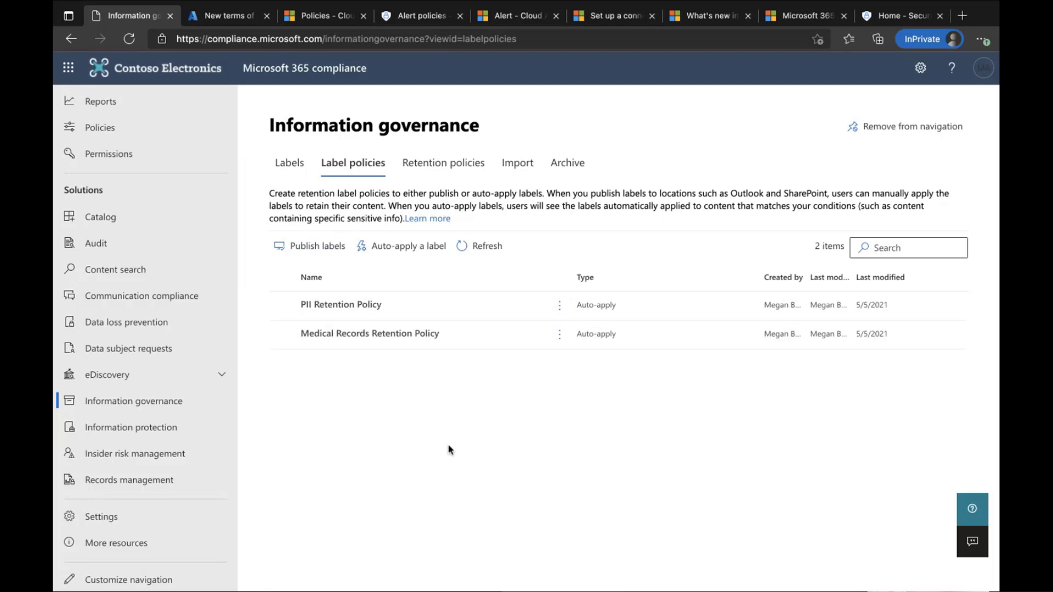
pyautogui.click(447, 165)
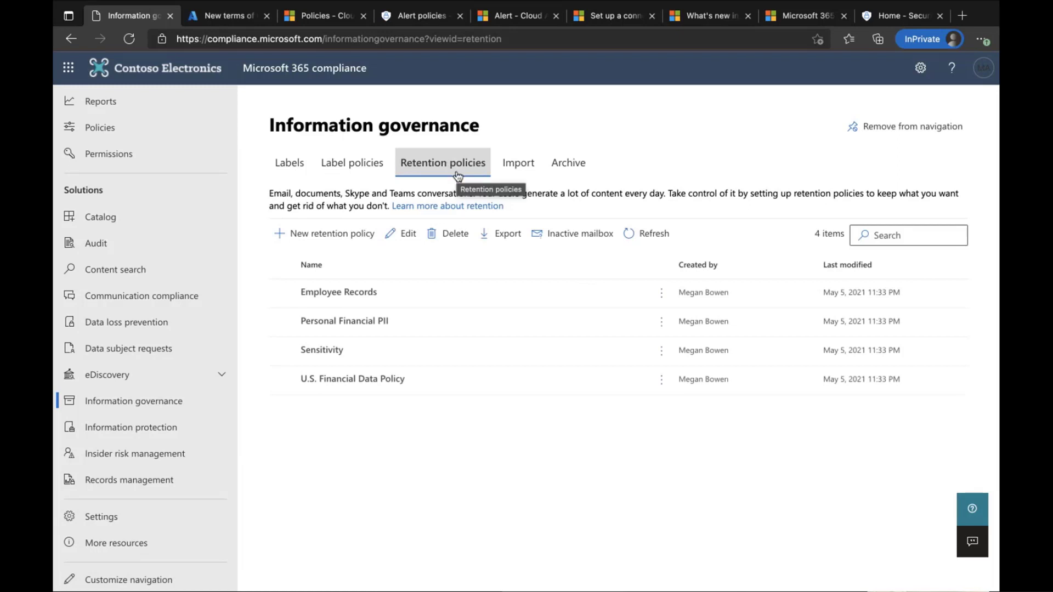
# Start a new retention policy named "test" and turn on Teams channel messages and Teams chats as its locations.
pyautogui.click(329, 241)
pyautogui.write('test')
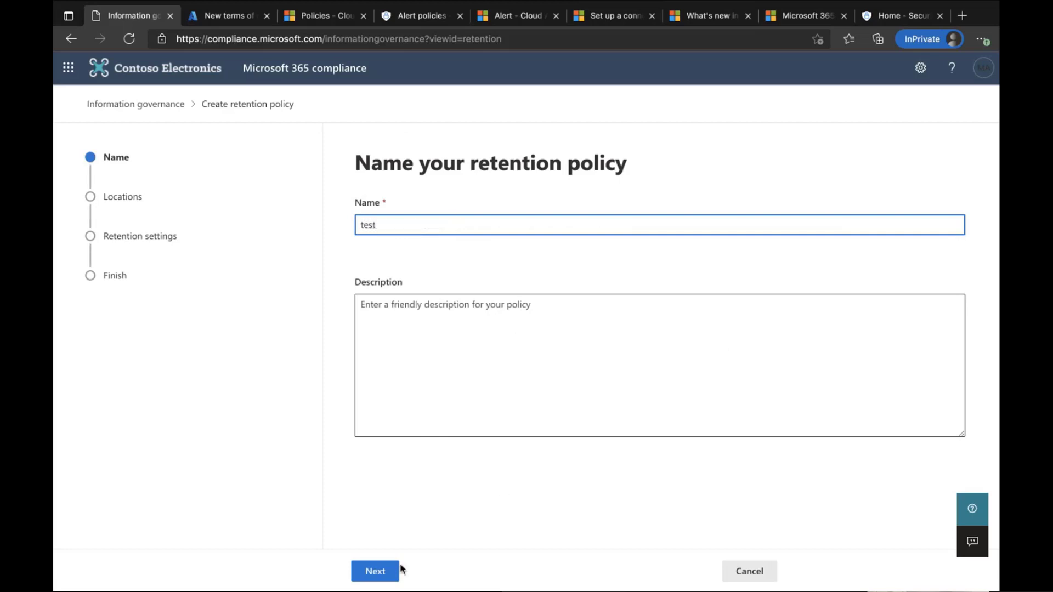
pyautogui.click(367, 570)
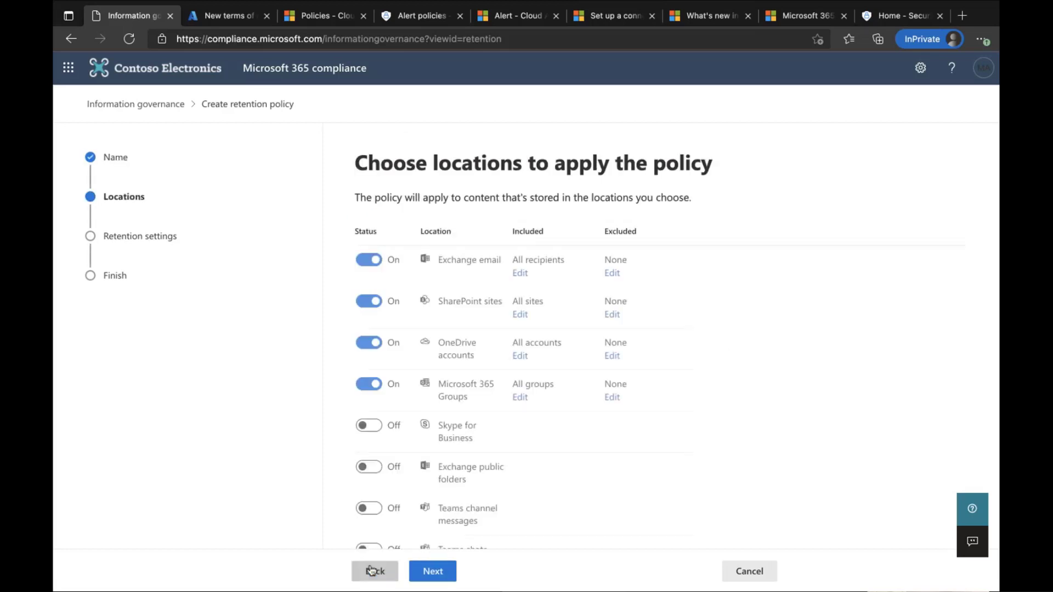
pyautogui.scroll(-1, 541, 338)
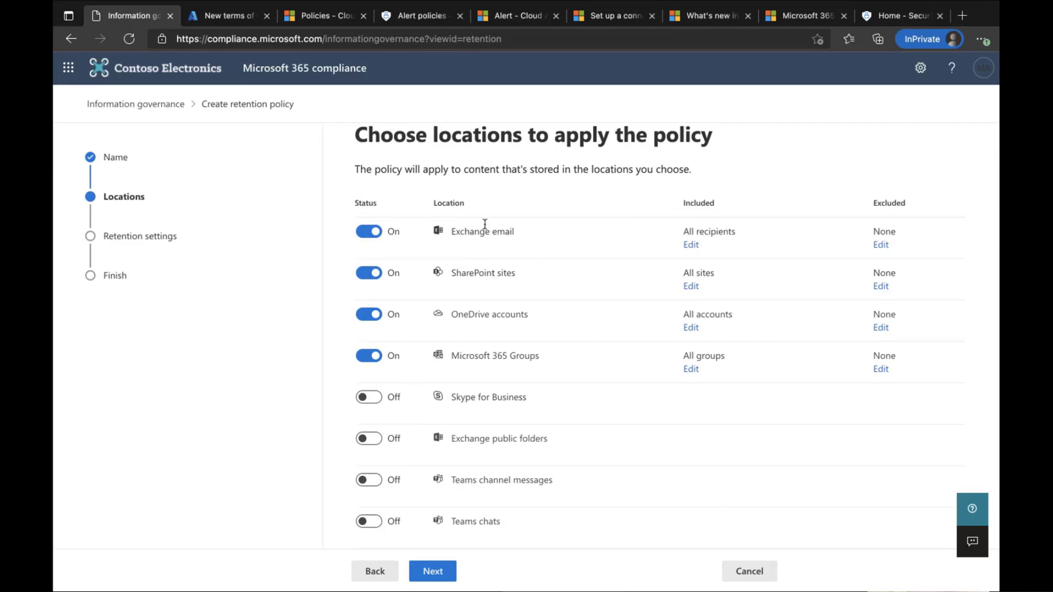
pyautogui.click(368, 485)
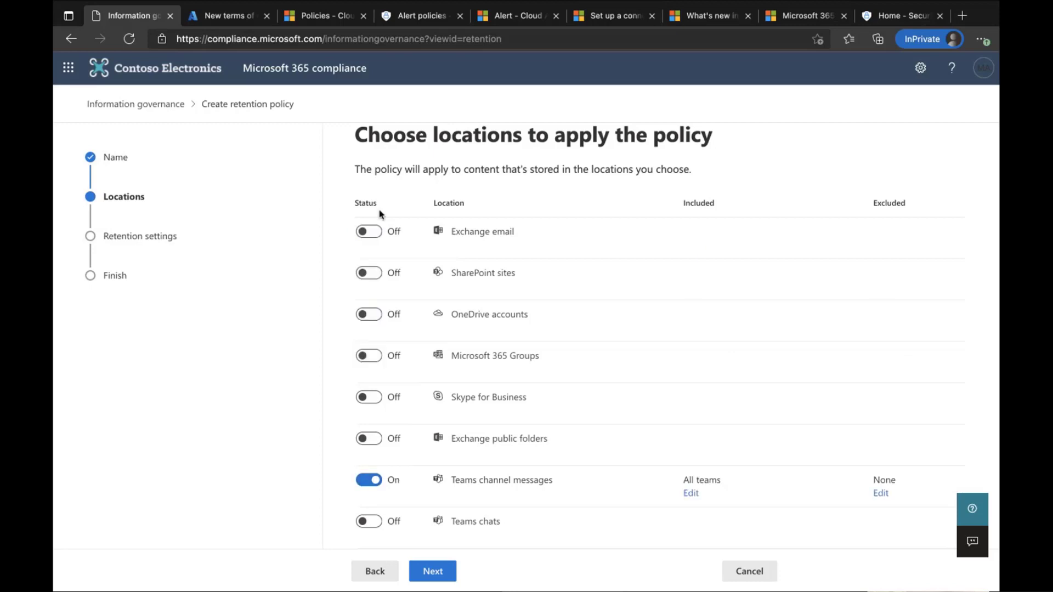
pyautogui.click(368, 522)
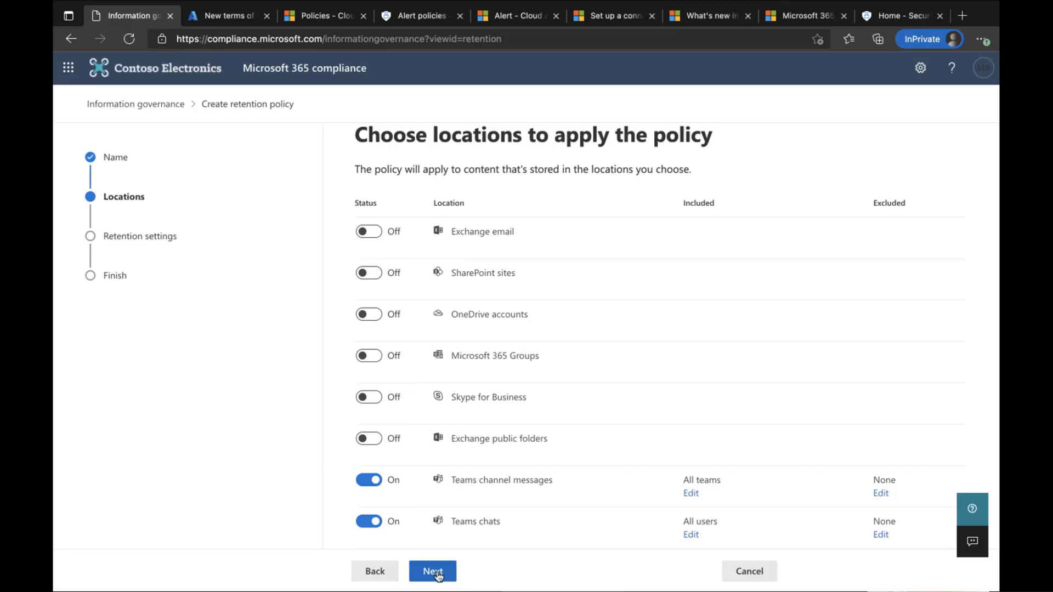
# Examine the retention period, start and deletion options in the new policy's retention settings, and discard the policy.
pyautogui.click(752, 571)
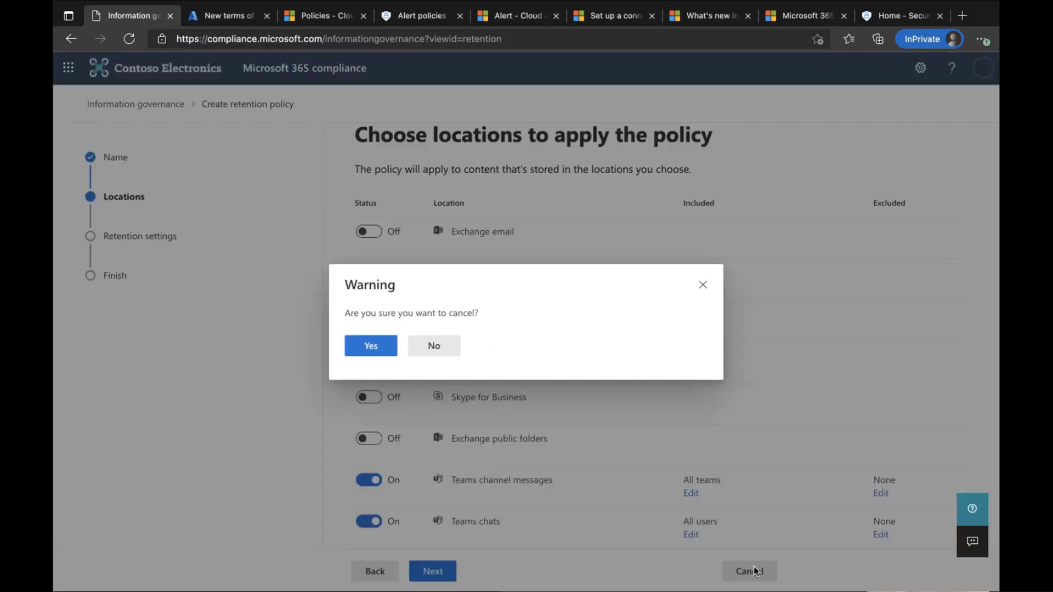
pyautogui.click(433, 352)
pyautogui.click(433, 572)
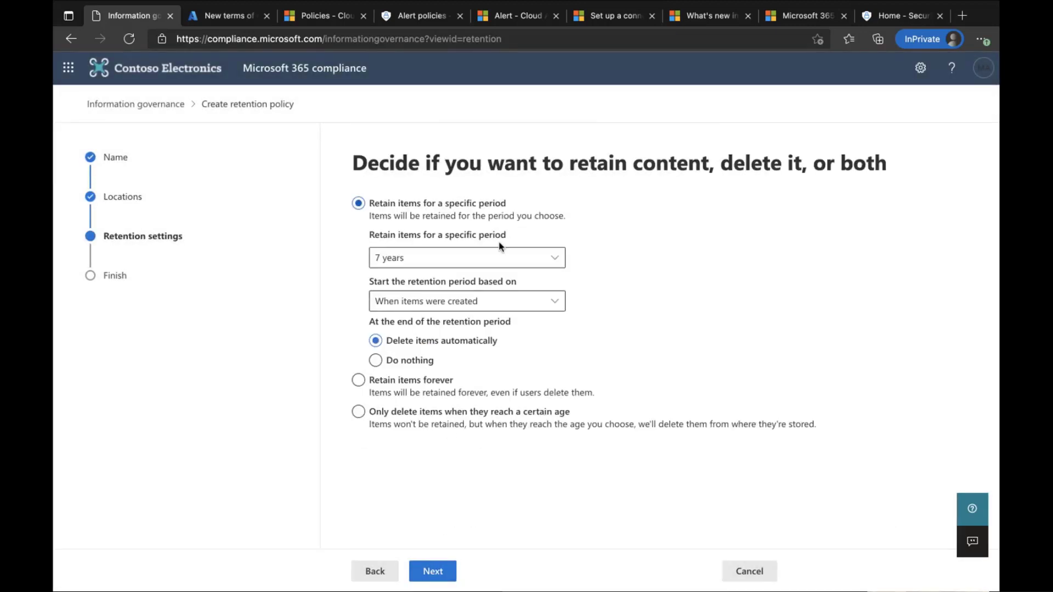
pyautogui.click(557, 263)
pyautogui.click(557, 263)
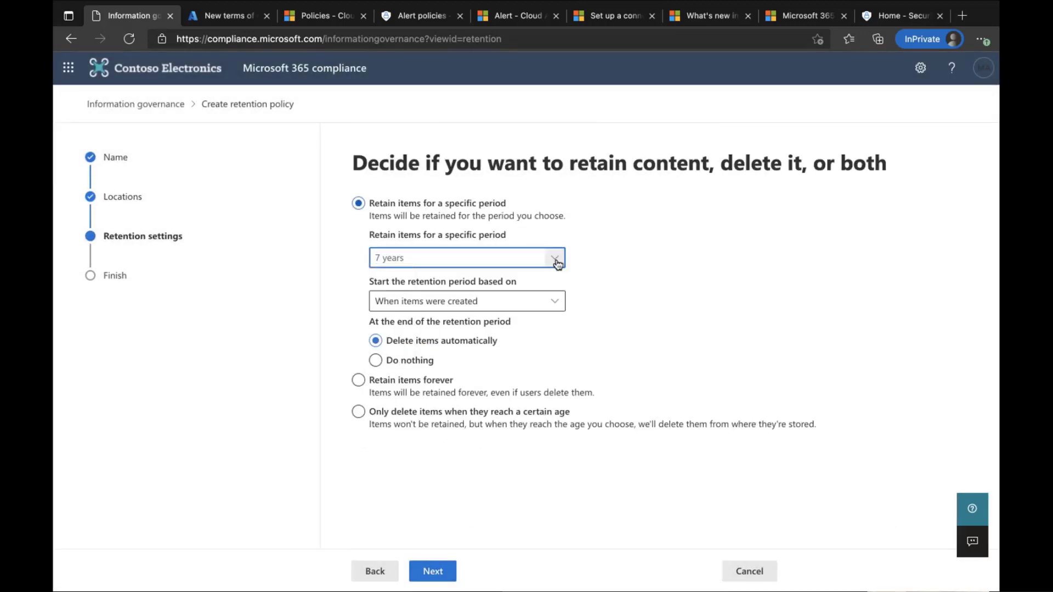
pyautogui.click(554, 305)
pyautogui.click(496, 324)
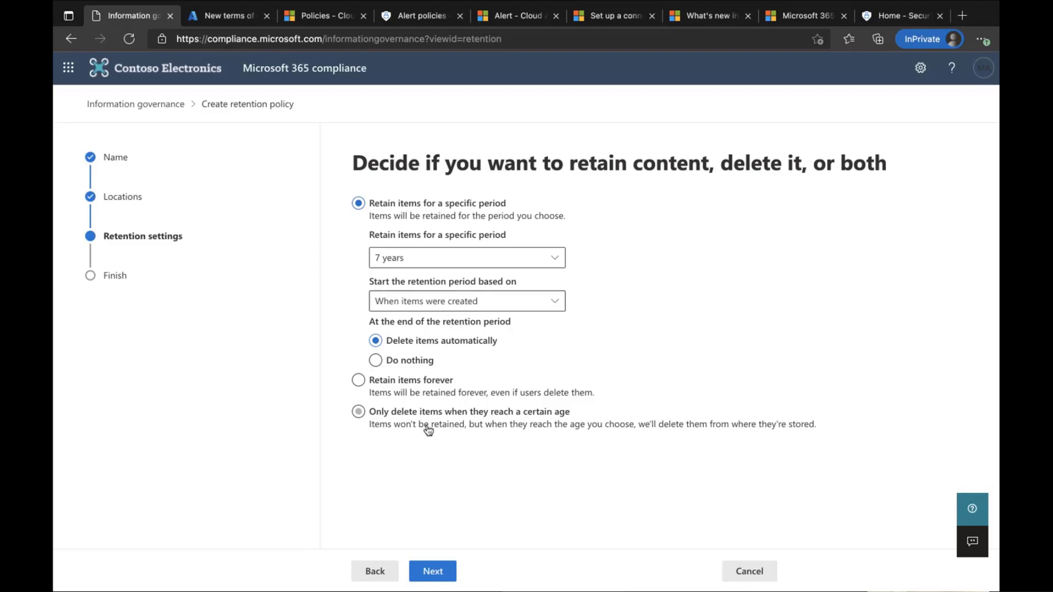
pyautogui.click(400, 387)
pyautogui.click(746, 572)
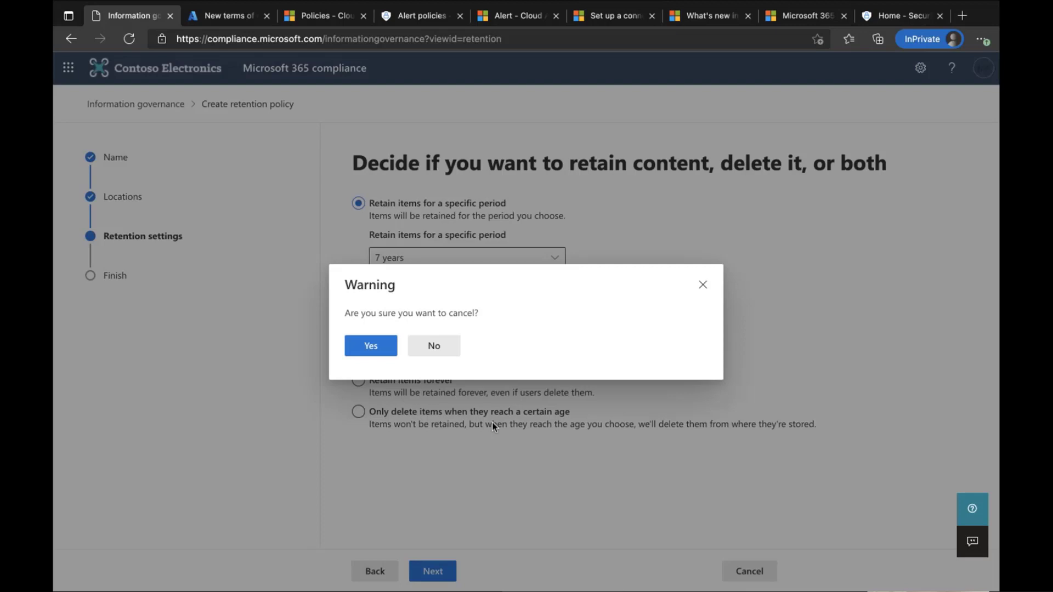
pyautogui.click(371, 347)
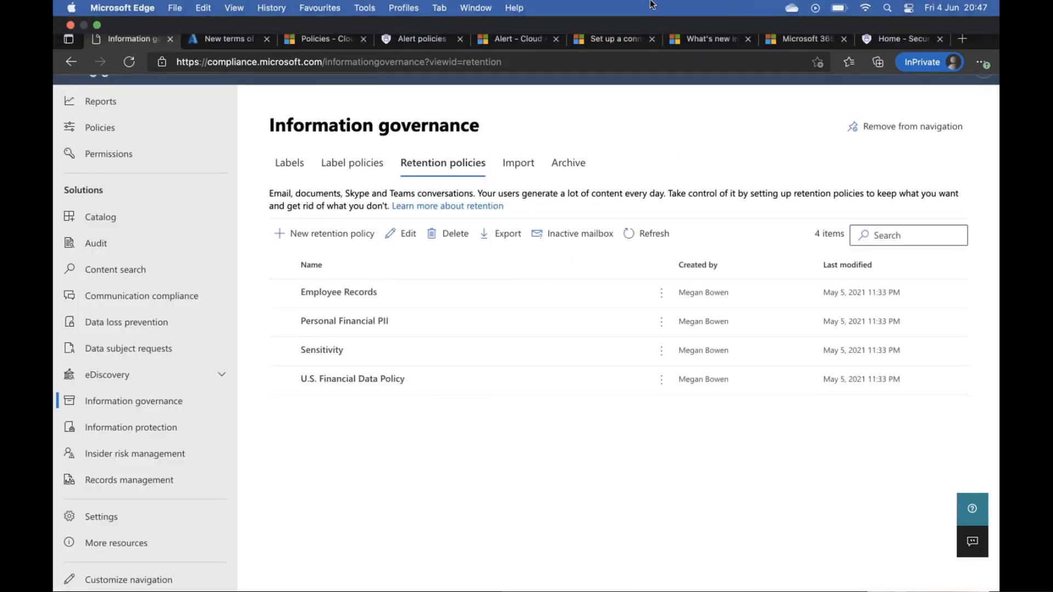
# Glance at the Sessions and Schedule channel in Microsoft Teams, and switch back to Microsoft Edge.
pyautogui.hotkey('ctrl', 'Left')
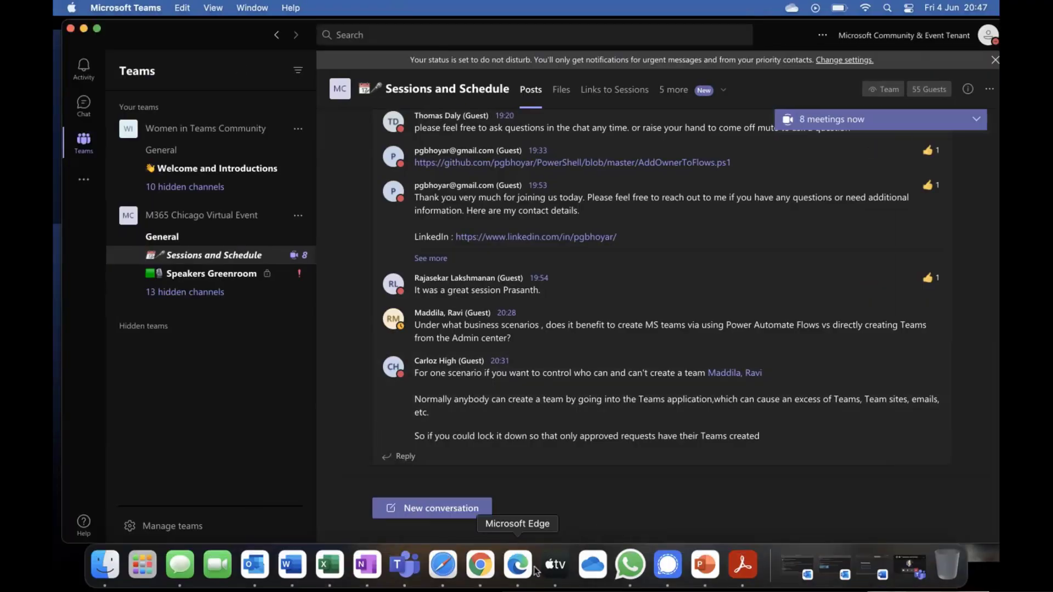
pyautogui.click(523, 573)
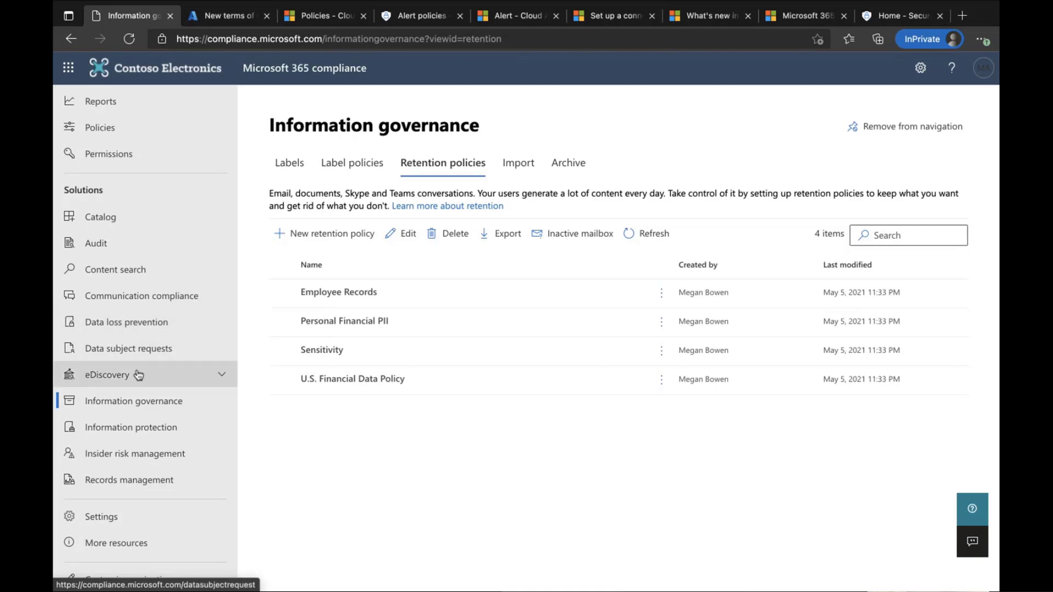
# Return to the Solution catalog and open the Information protection solution to view its sensitivity labels.
pyautogui.click(165, 404)
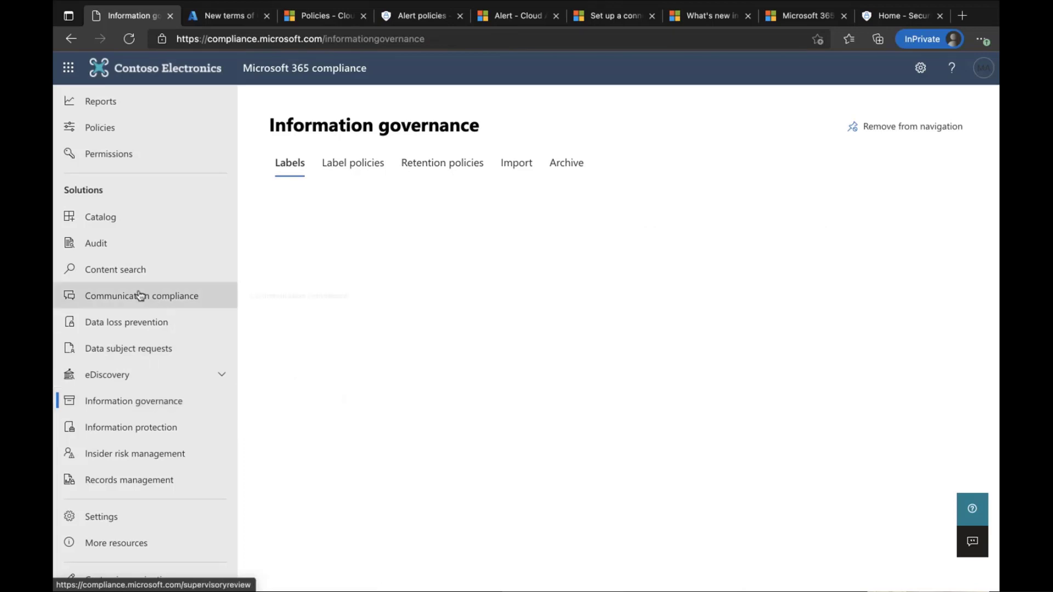
pyautogui.click(112, 219)
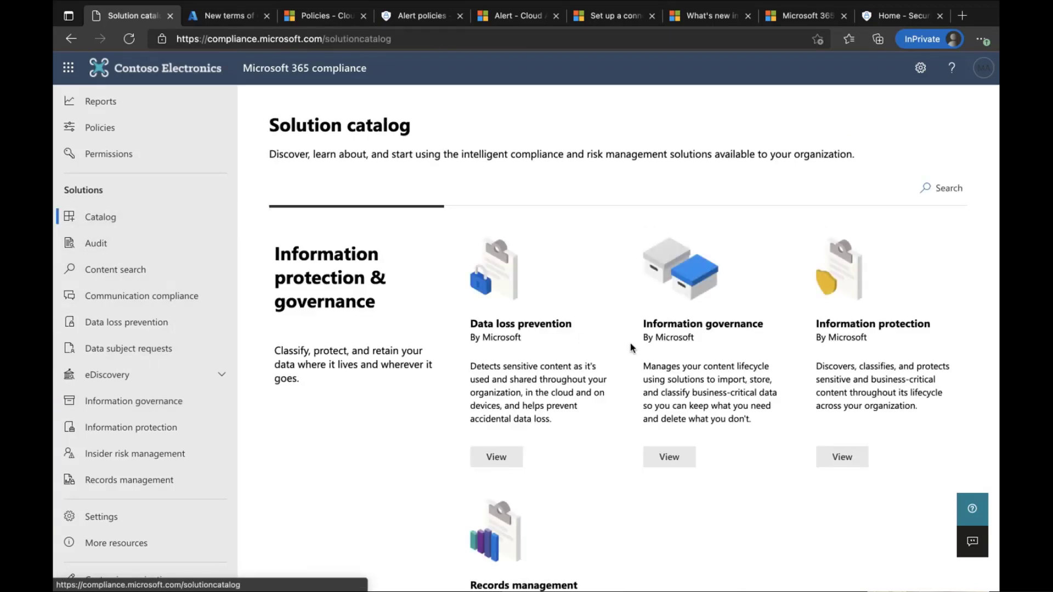
pyautogui.click(848, 459)
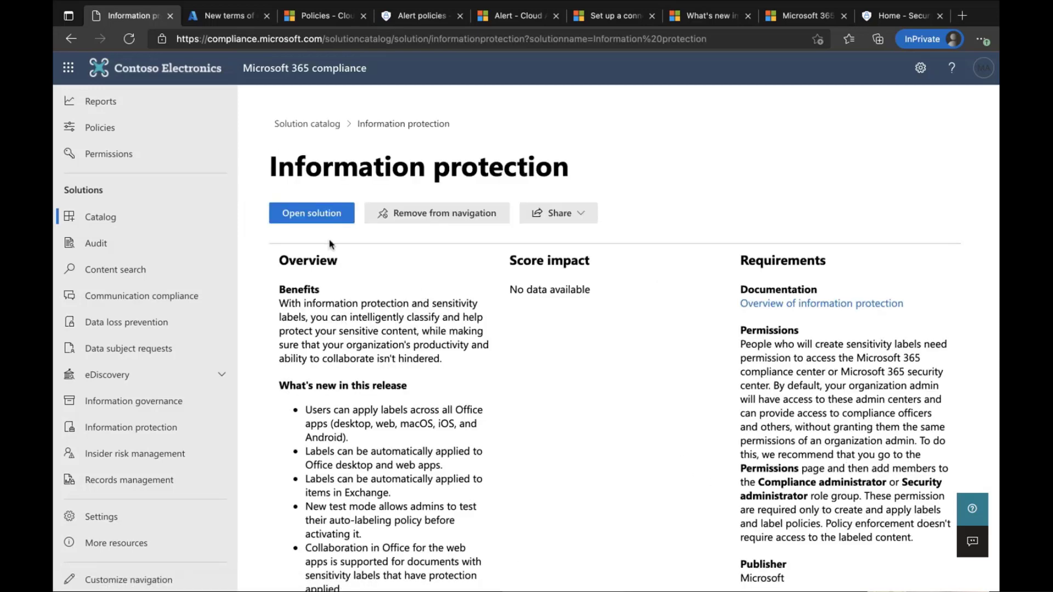
pyautogui.click(311, 216)
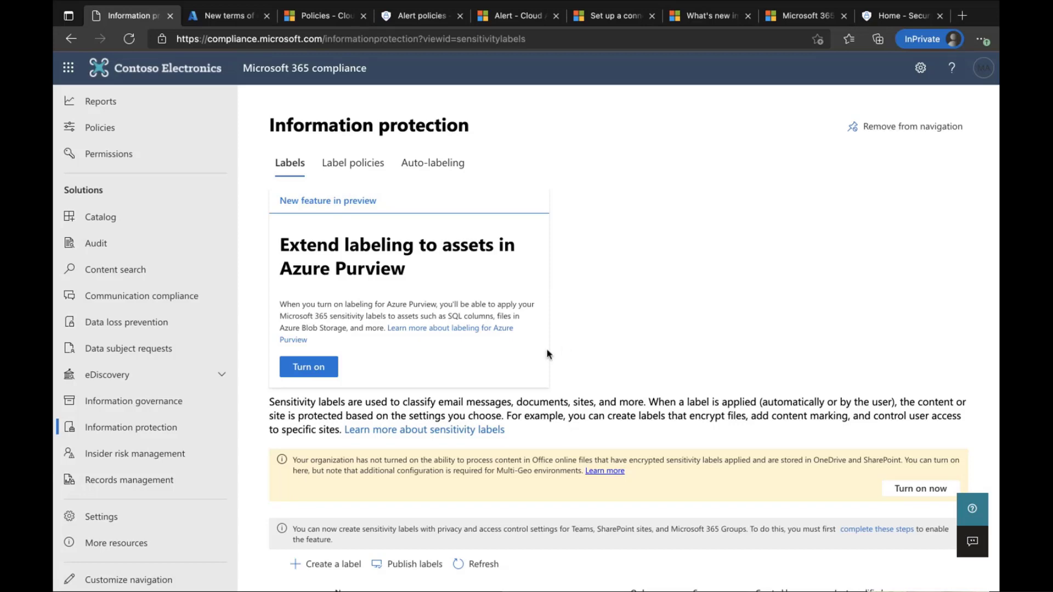
pyautogui.scroll(-3, 547, 354)
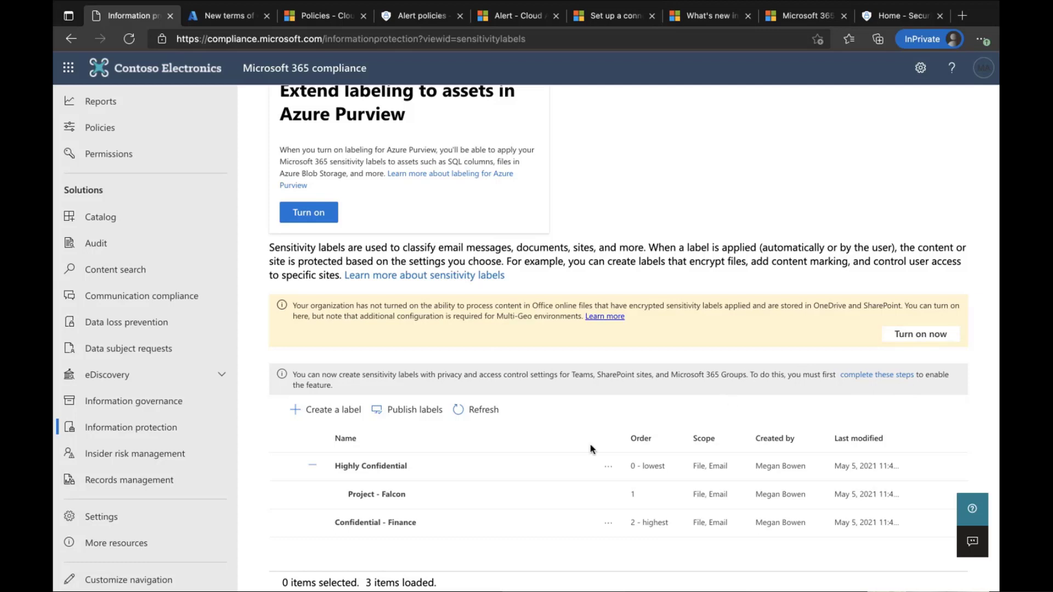
# Start a new sensitivity label with the name and display name "Public" and the user description "Desc", and continue to its scope.
pyautogui.click(331, 411)
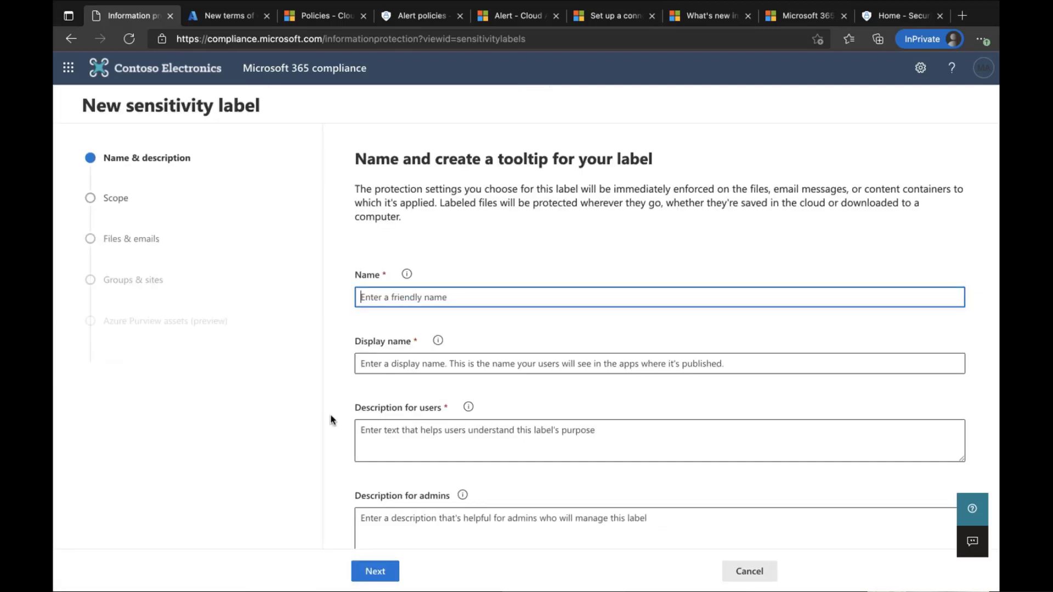
pyautogui.write('Public')
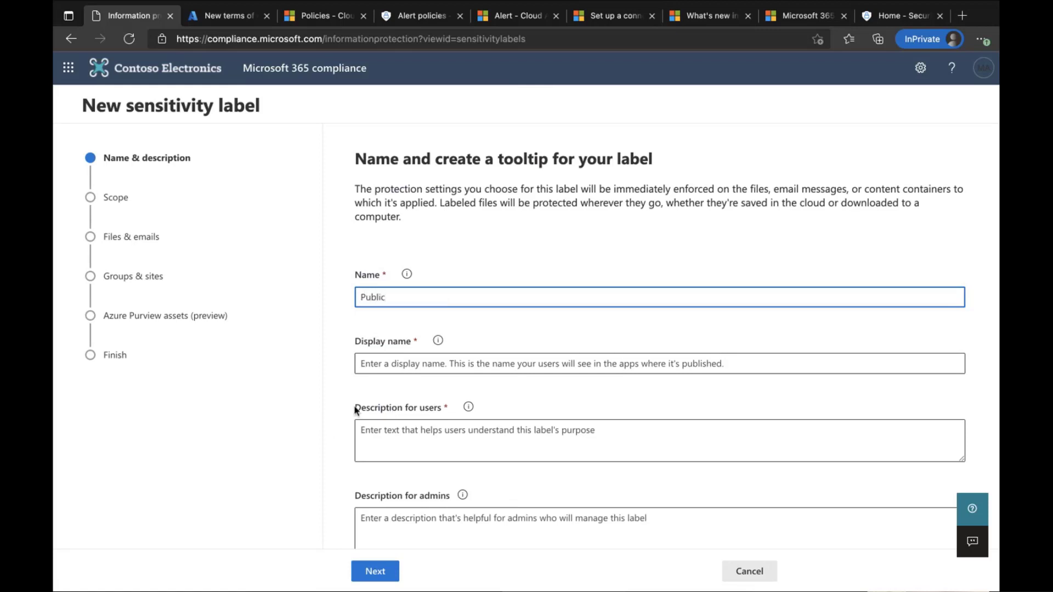
pyautogui.click(383, 369)
pyautogui.write('Public')
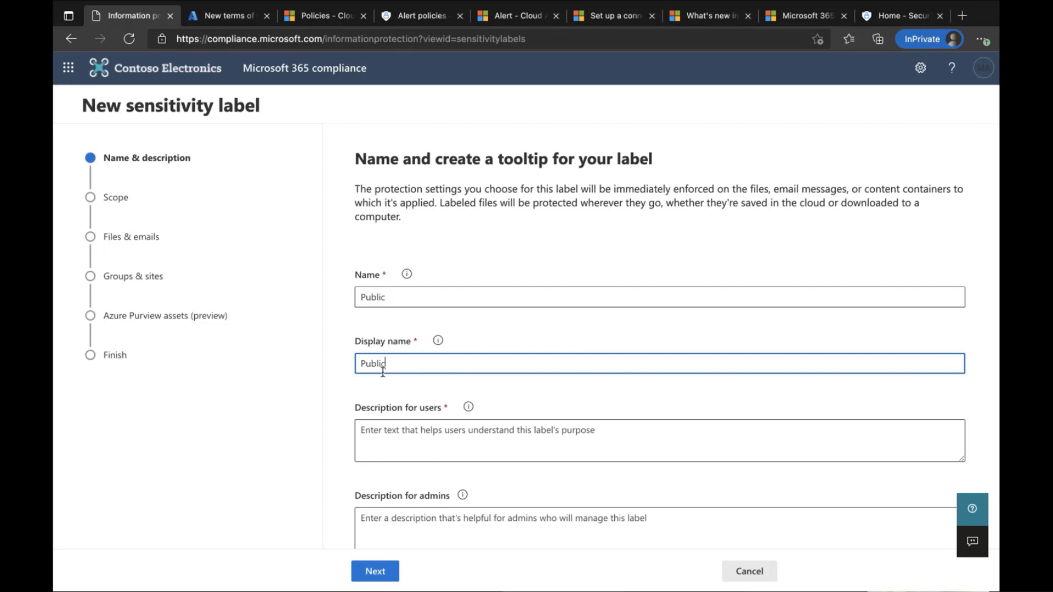
pyautogui.click(379, 442)
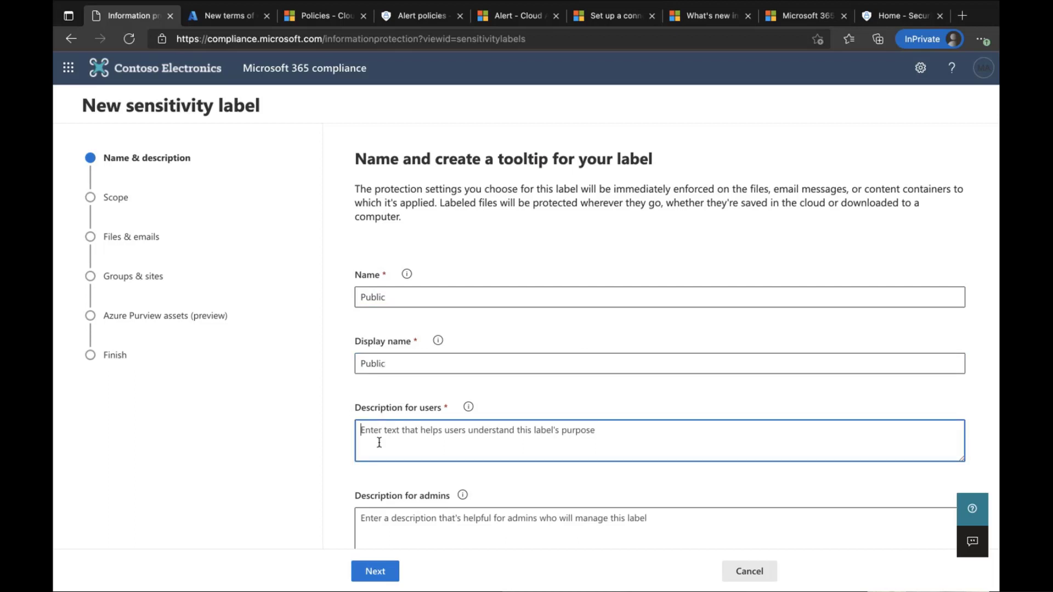
pyautogui.write('Desc')
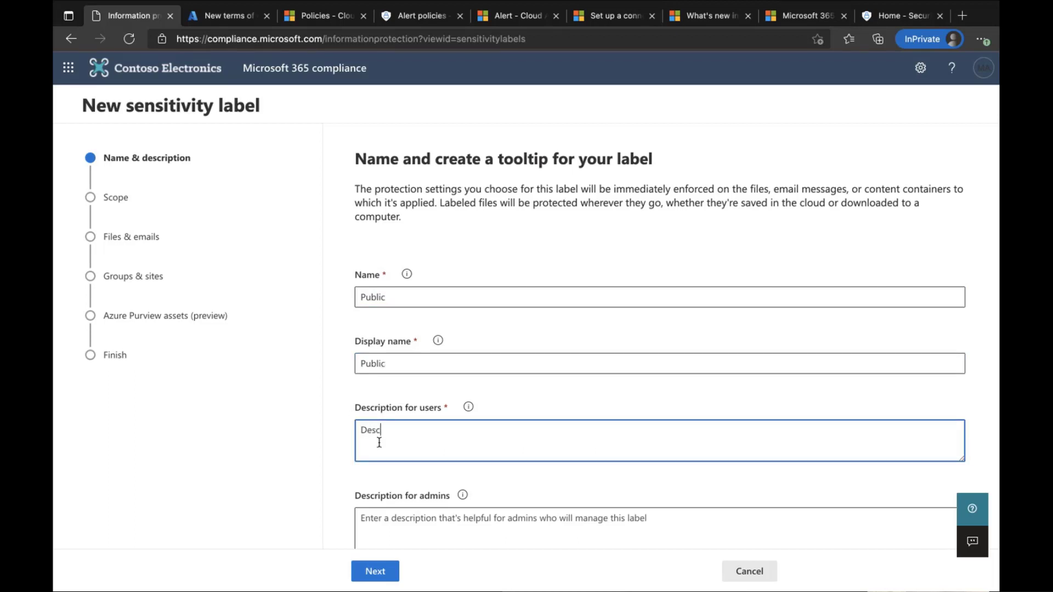
pyautogui.scroll(-1, 489, 449)
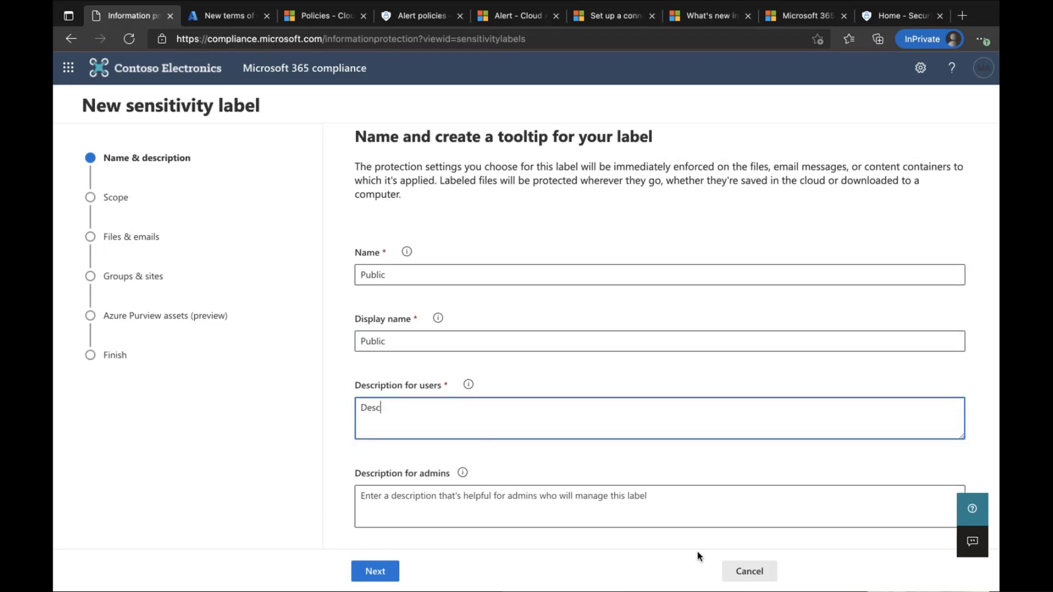
pyautogui.click(375, 571)
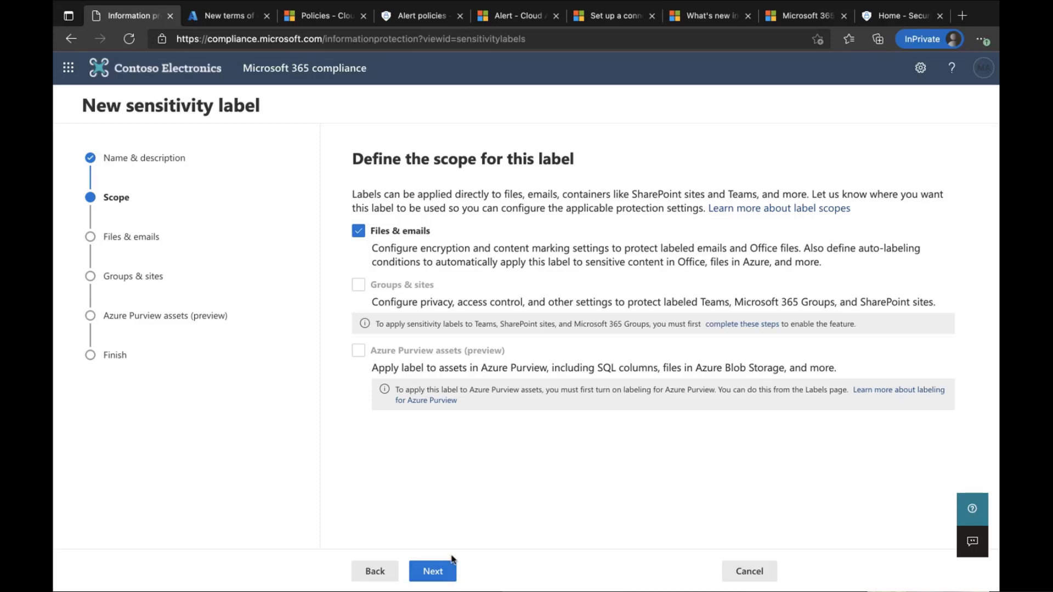
# Keep the label scoped to files and emails, enable encryption and content marking, and continue to the encryption settings.
pyautogui.click(438, 580)
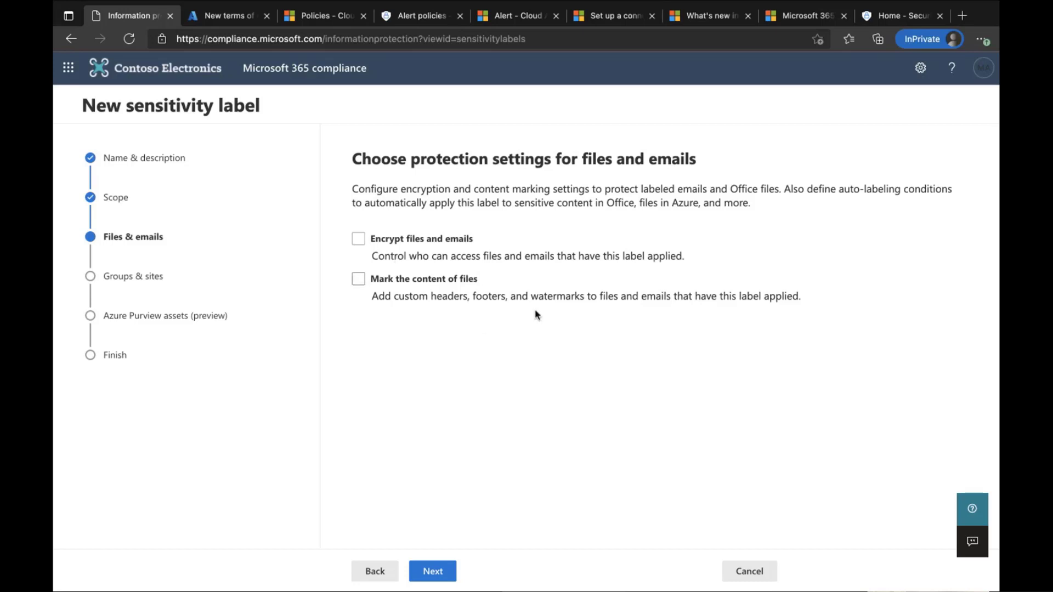
pyautogui.click(360, 240)
pyautogui.click(359, 280)
pyautogui.click(442, 572)
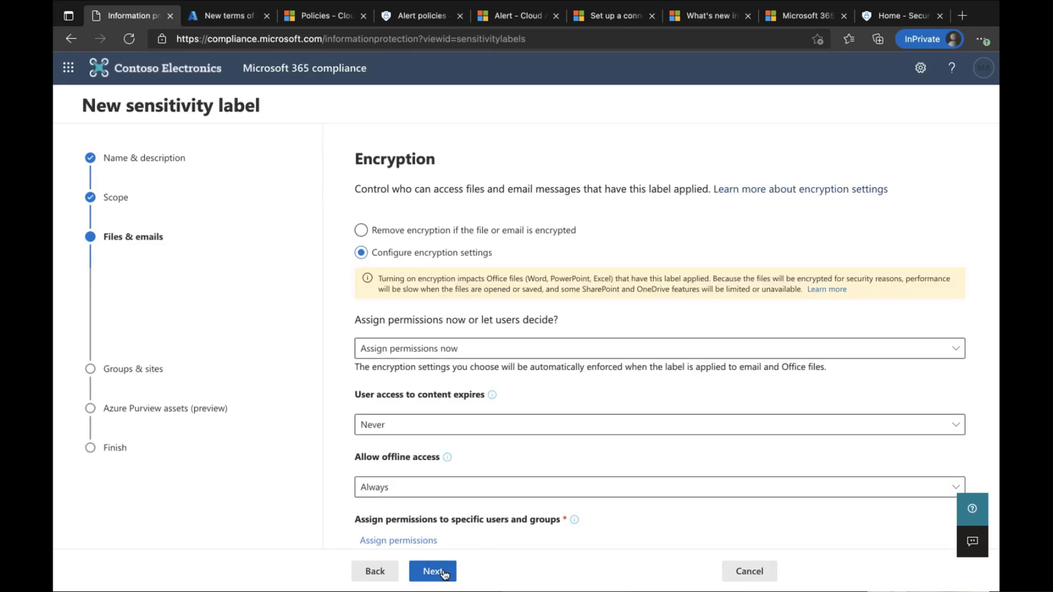
# Examine the label's encryption settings, including the options for assigning permissions, access expiry and offline access.
pyautogui.scroll(-1, 391, 336)
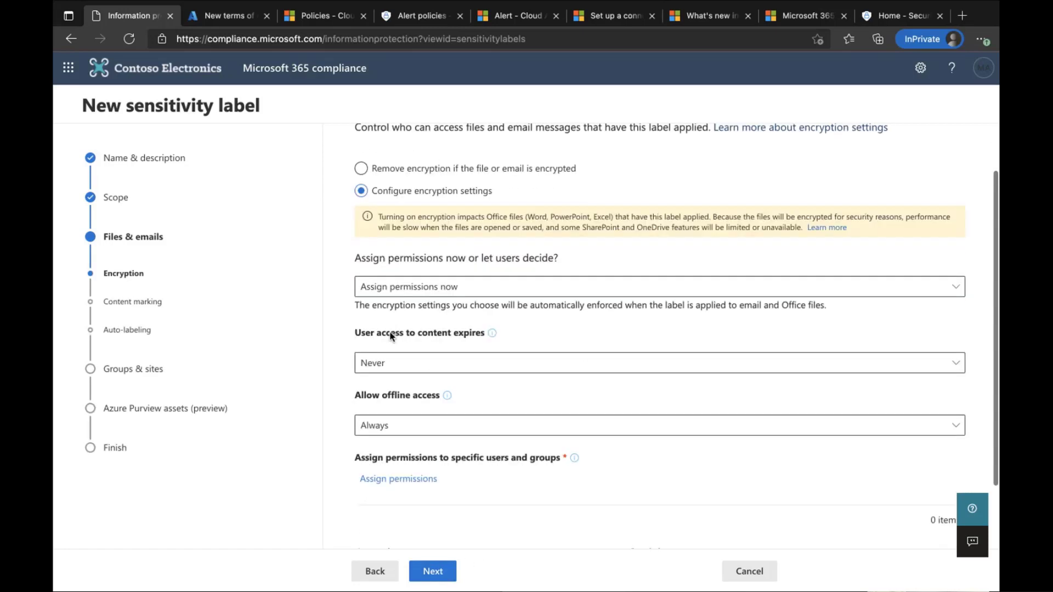
pyautogui.scroll(1, 391, 336)
pyautogui.scroll(-1, 433, 332)
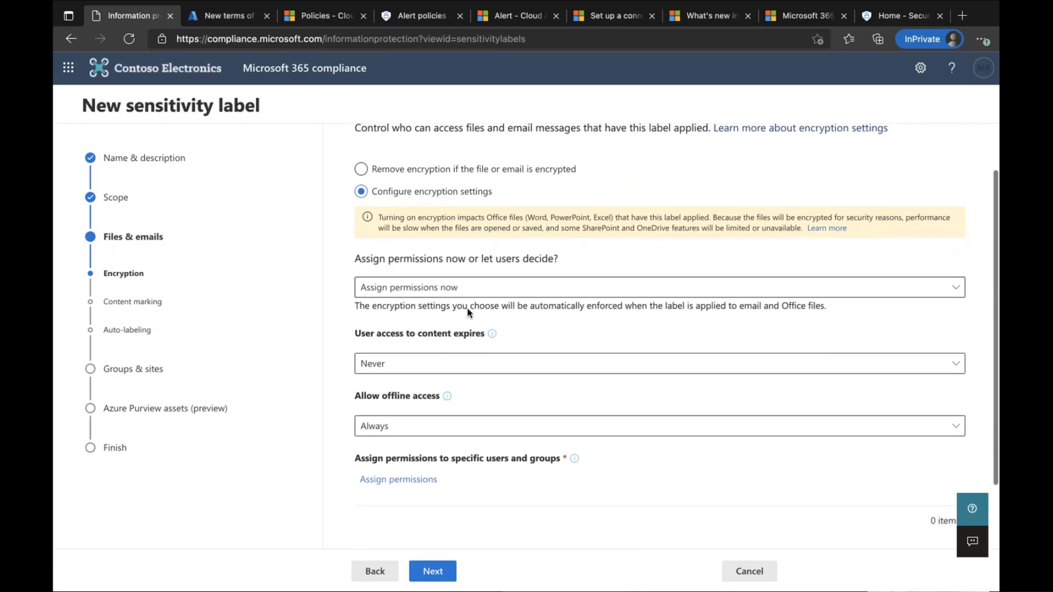
pyautogui.click(510, 290)
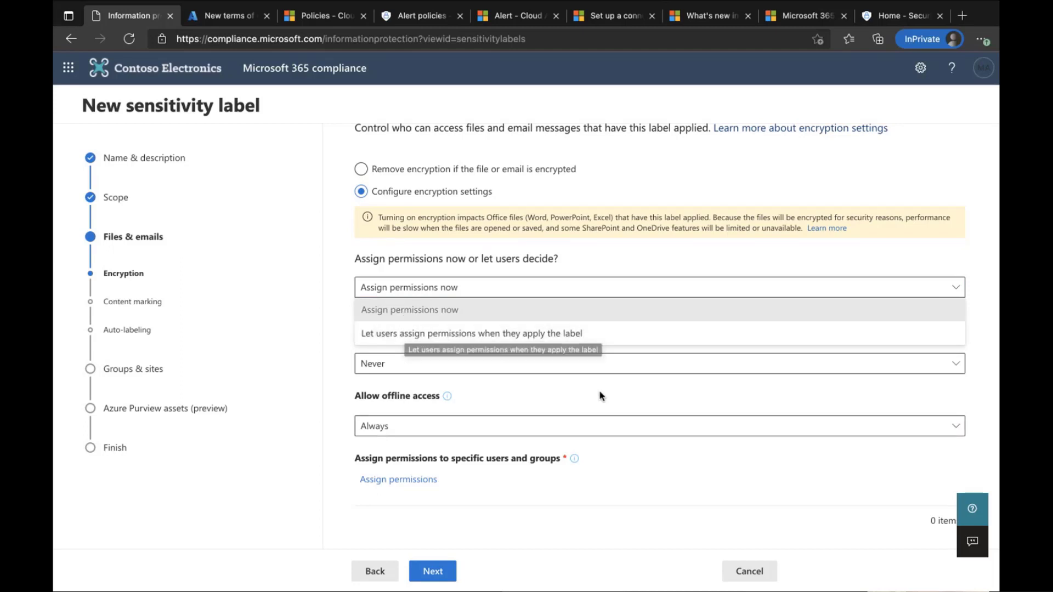
pyautogui.click(571, 407)
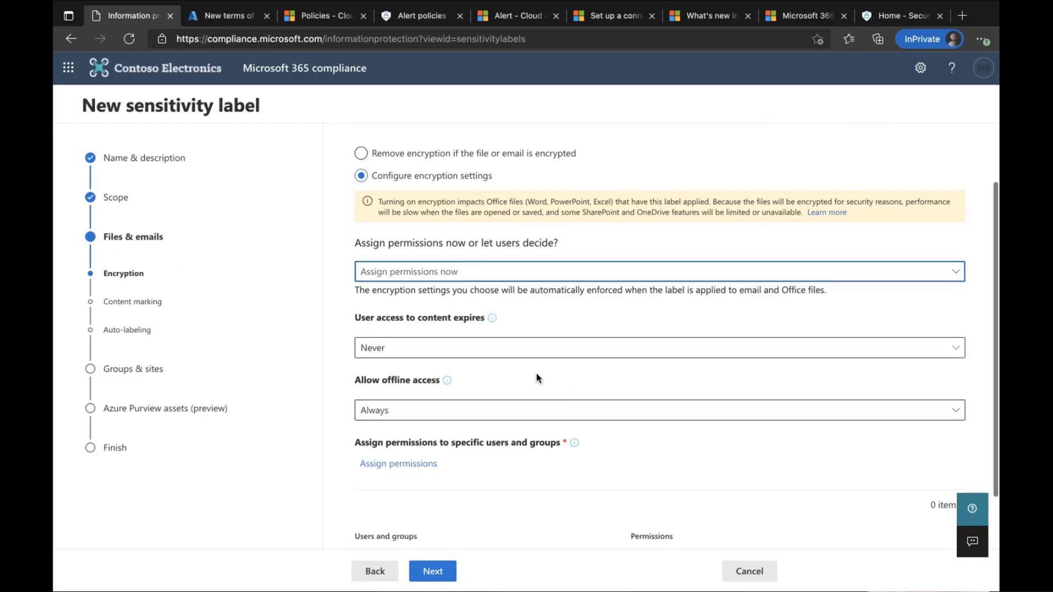
pyautogui.scroll(-1, 527, 367)
pyautogui.scroll(-1, 527, 364)
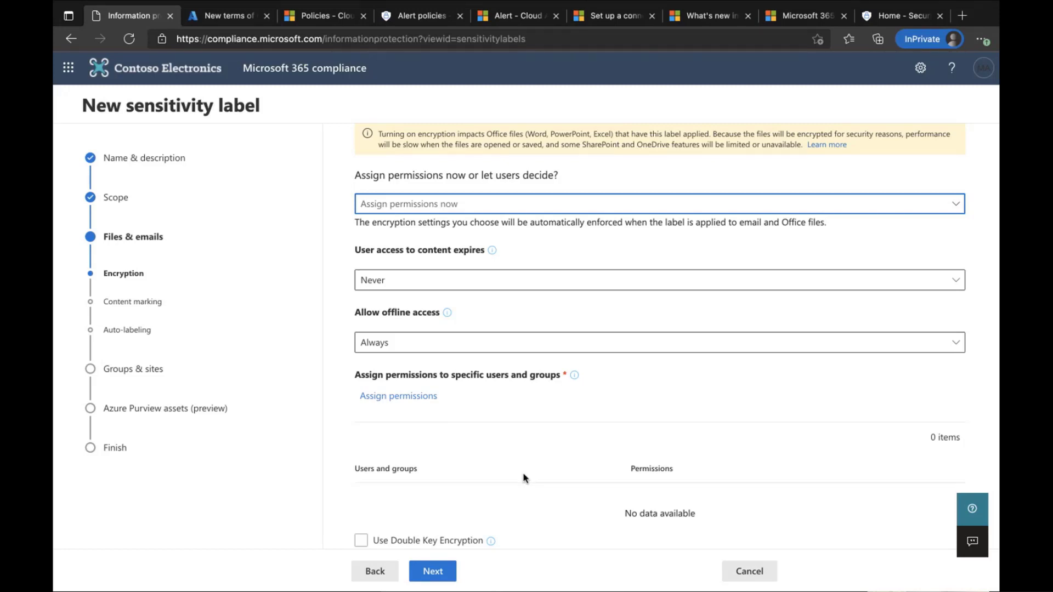
# Try Double Key Encryption for the label without assigning permissions to anyone, and discard the new label.
pyautogui.click(363, 542)
pyautogui.moveTo(493, 545)
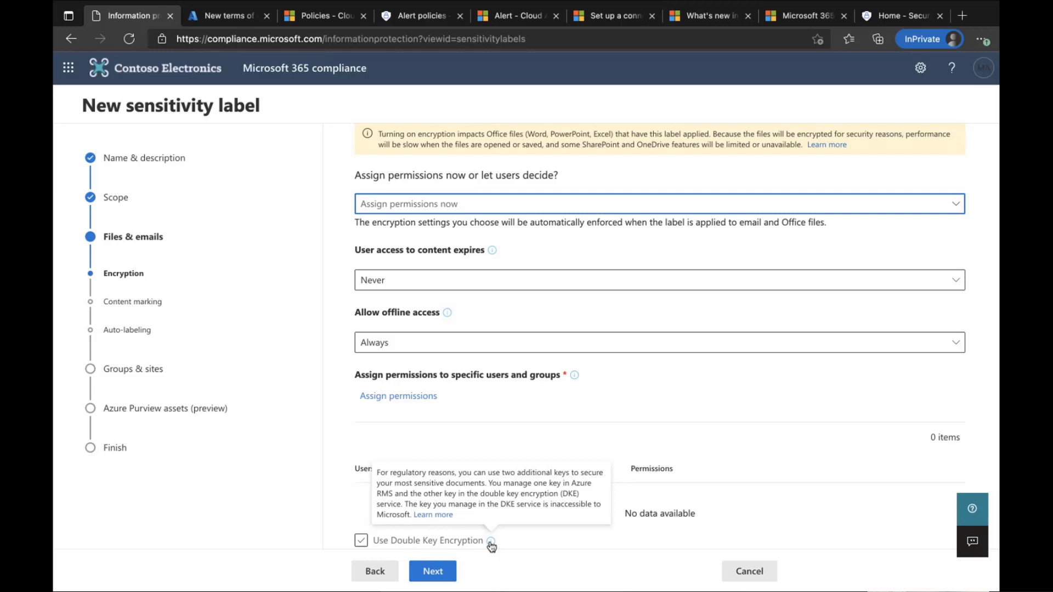
pyautogui.click(432, 571)
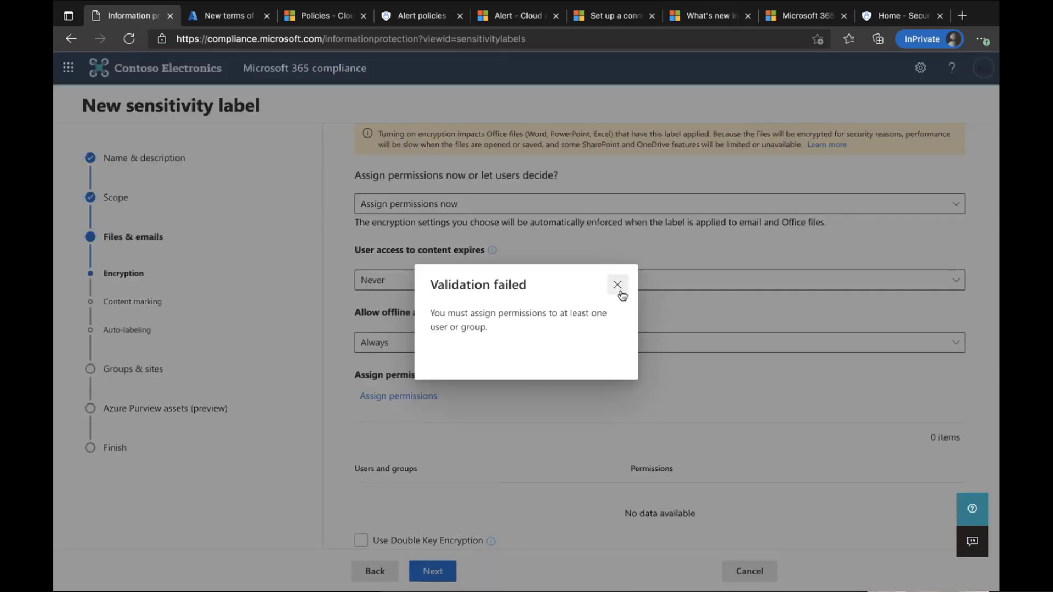
pyautogui.click(618, 286)
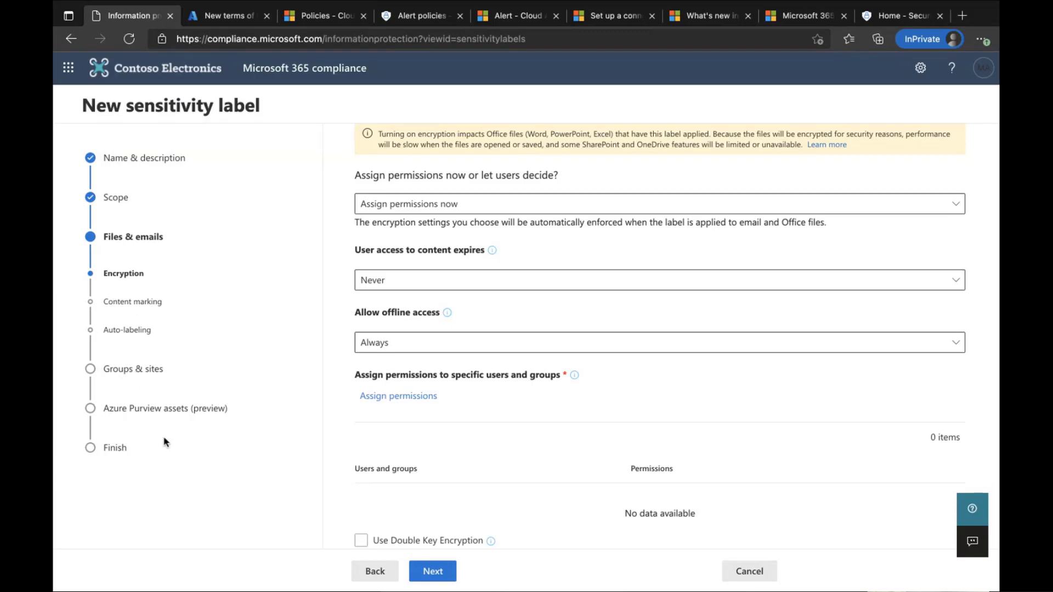
pyautogui.click(749, 571)
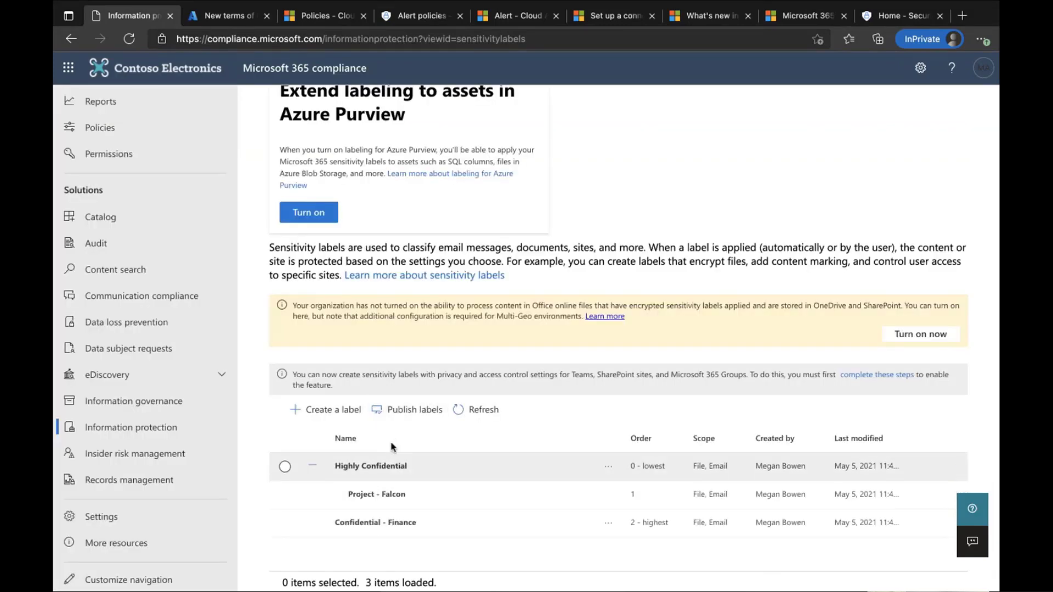
# Open label publishing to view the selection of sensitivity labels to publish, and discard the label policy.
pyautogui.click(414, 411)
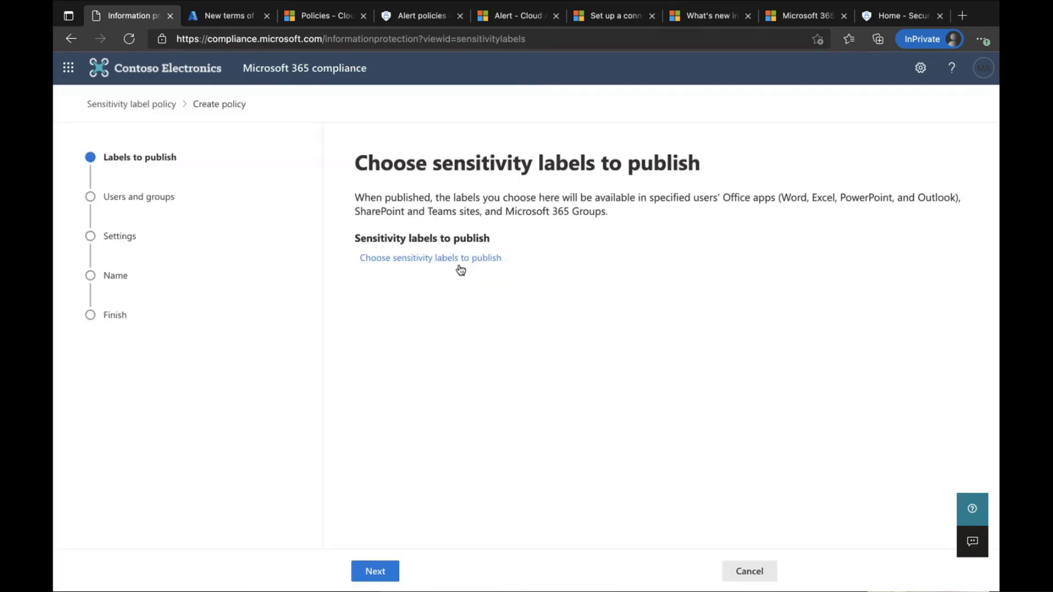
pyautogui.click(419, 259)
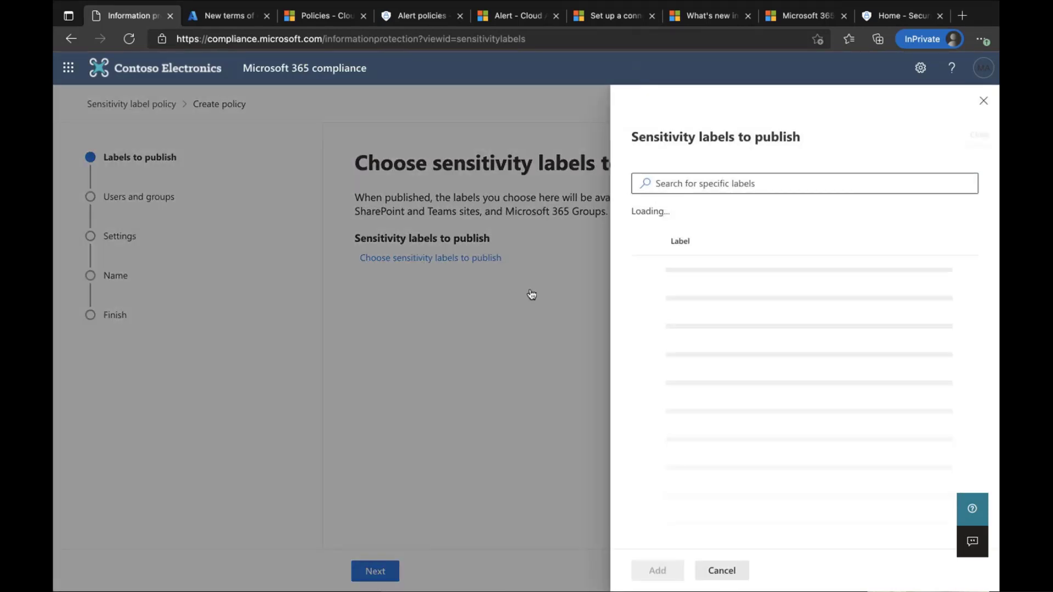
pyautogui.click(722, 571)
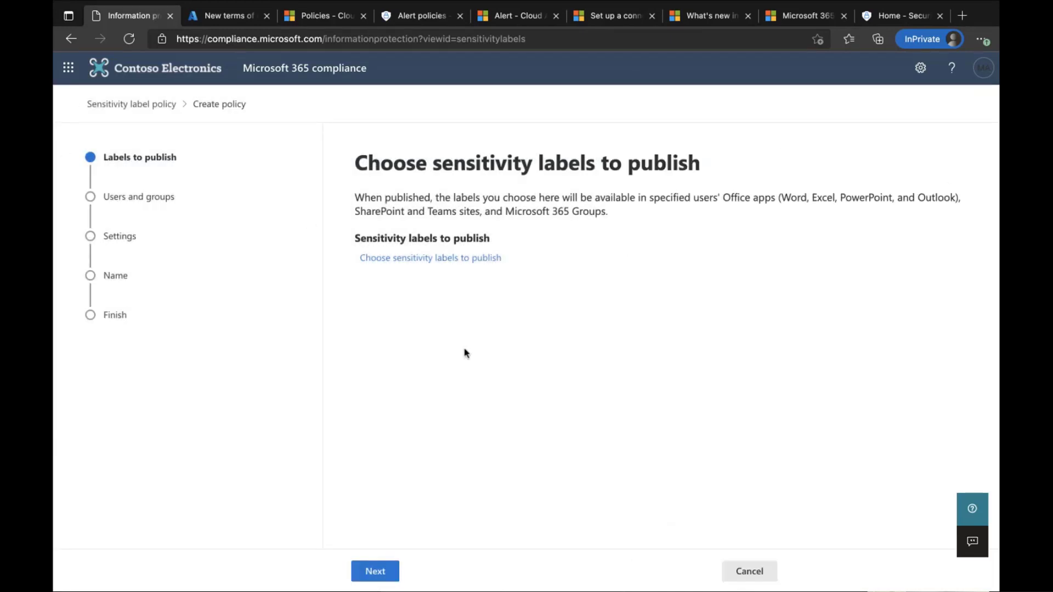
pyautogui.click(747, 568)
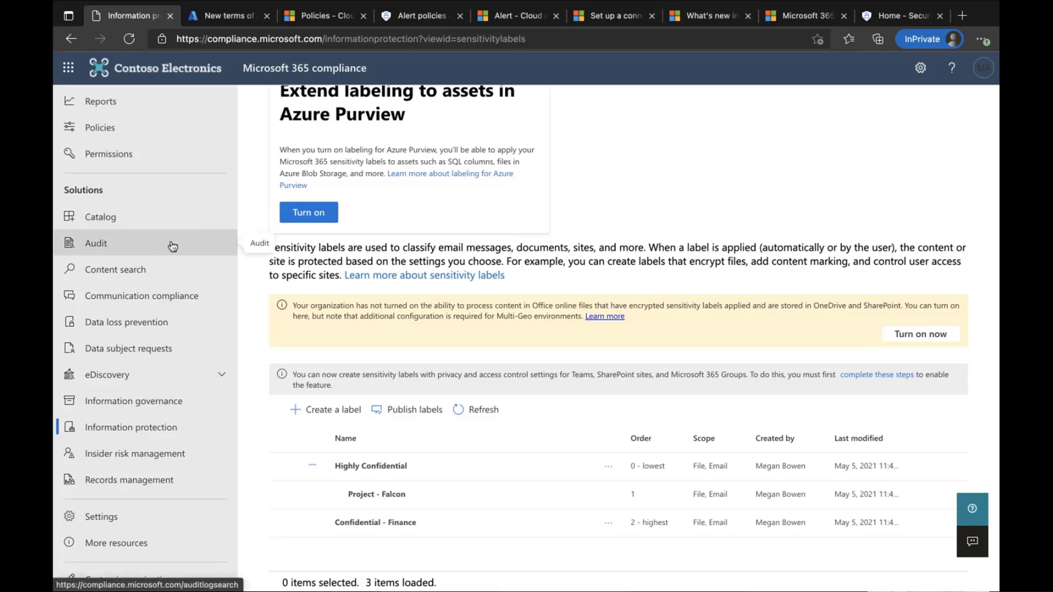
# Return to the Solution catalog and browse past Records management to the Insider risk management section.
pyautogui.click(141, 223)
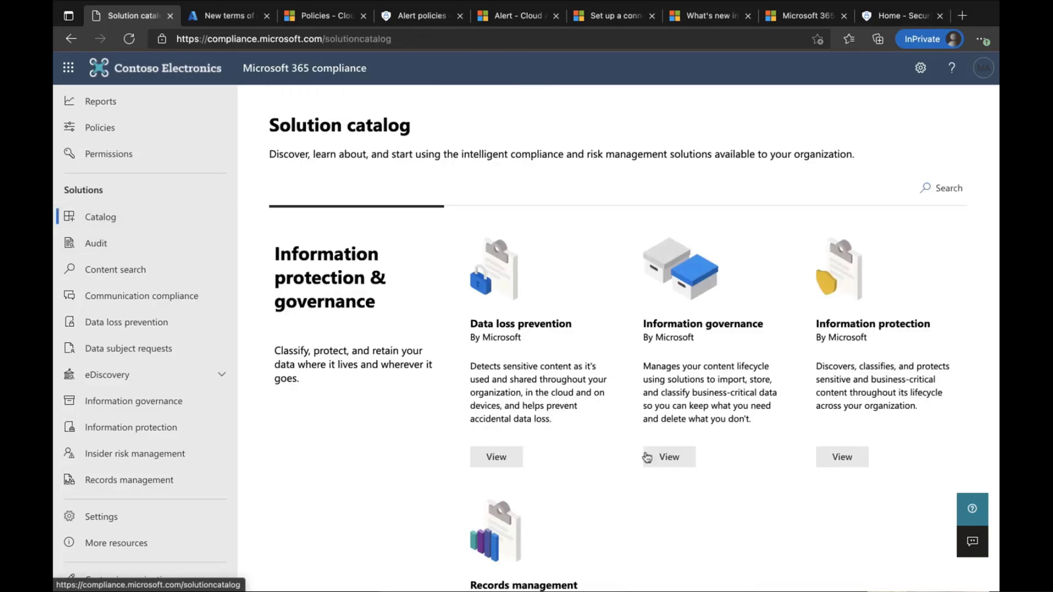
pyautogui.scroll(-5, 646, 457)
pyautogui.scroll(-1, 647, 456)
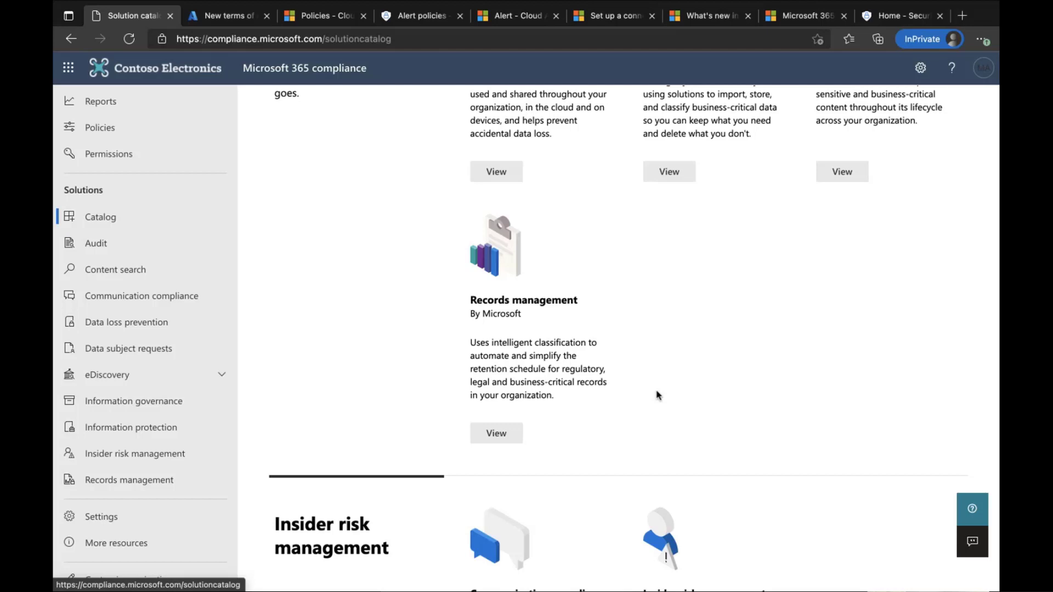
pyautogui.scroll(-2, 703, 428)
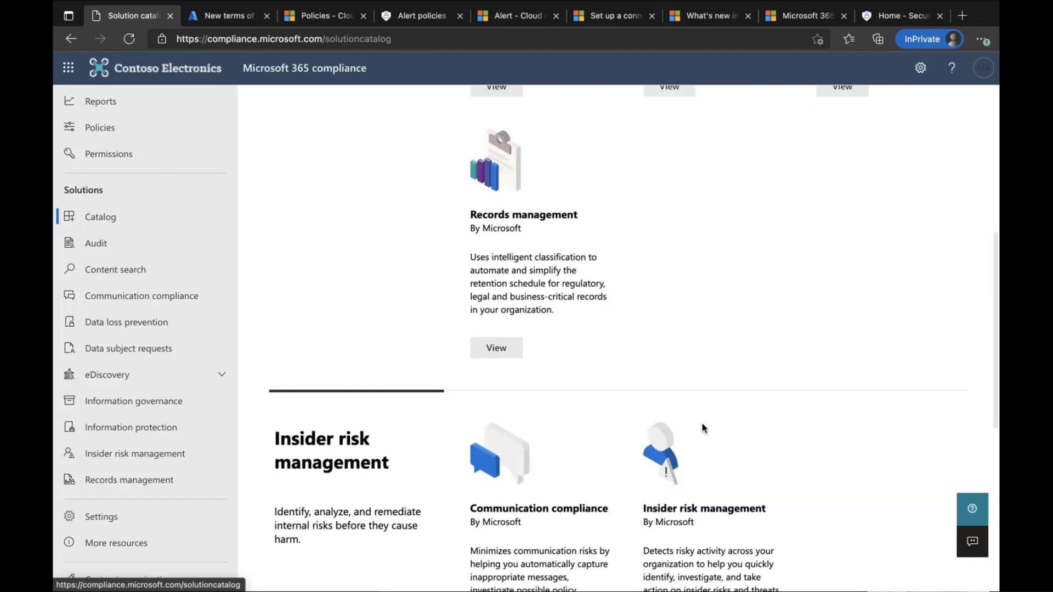
pyautogui.scroll(-4, 704, 428)
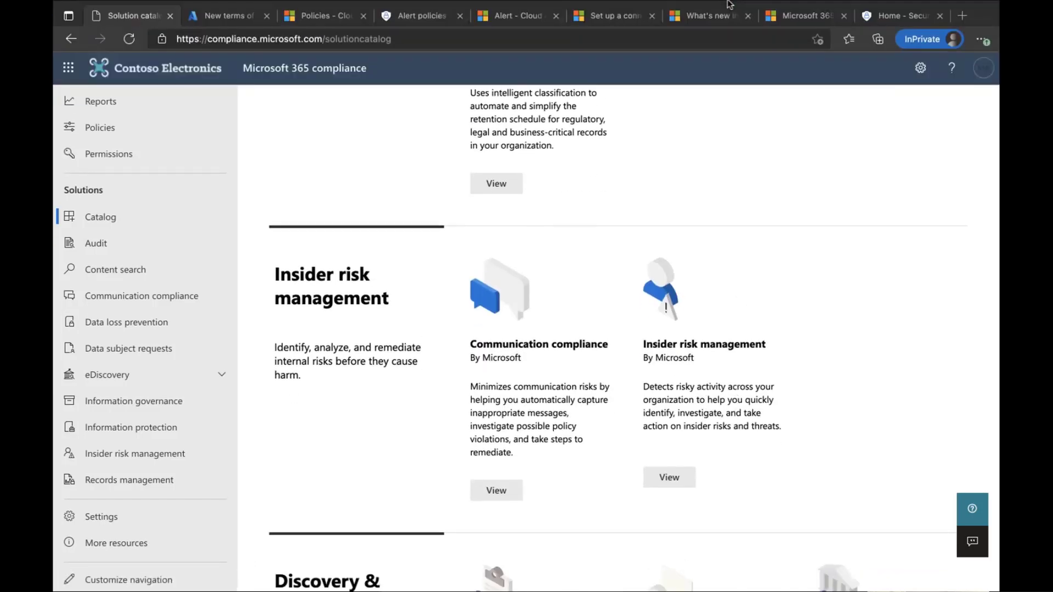
# Glance at Microsoft Teams, and switch back to Microsoft Edge to review the catalog's Insider risk management offerings.
pyautogui.hotkey('ctrl', 'Left')
pyautogui.click(530, 567)
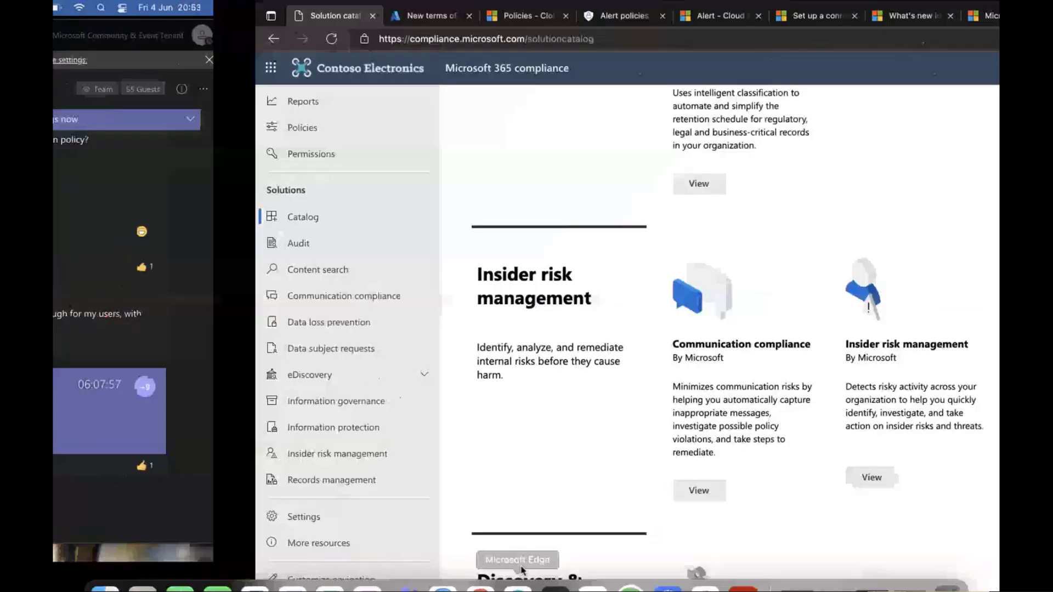
pyautogui.scroll(-1, 601, 440)
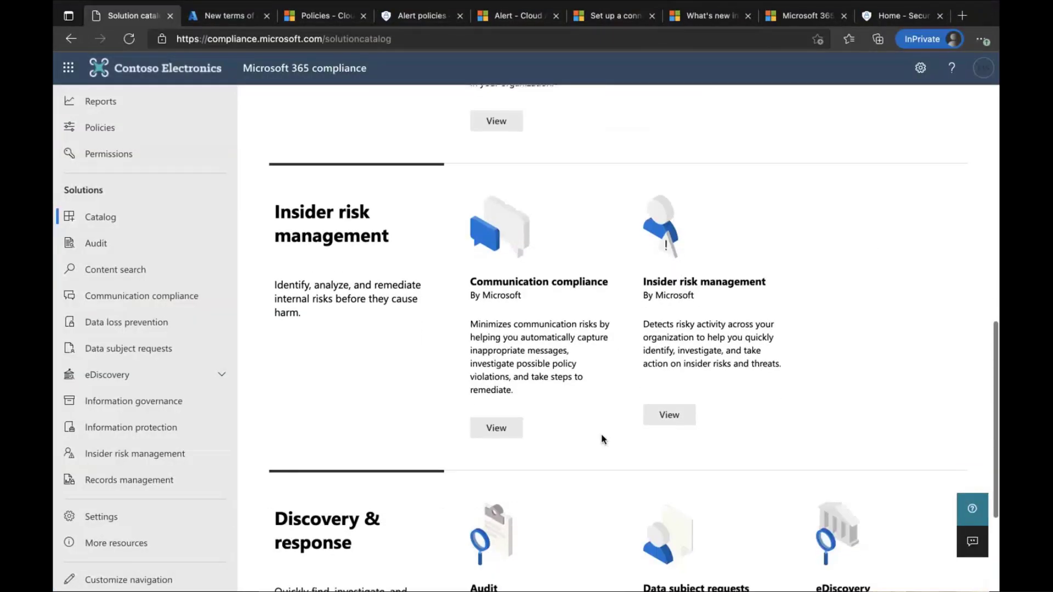
pyautogui.scroll(-1, 602, 440)
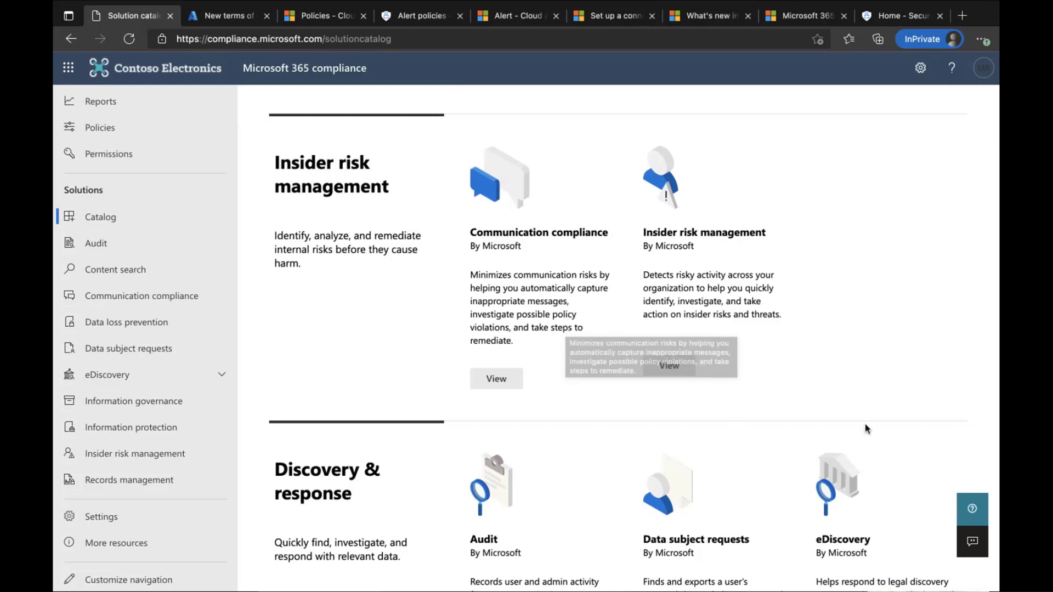
# Open the Insider risk management solution from the catalog, dismiss its welcome introduction and view its policies.
pyautogui.click(670, 367)
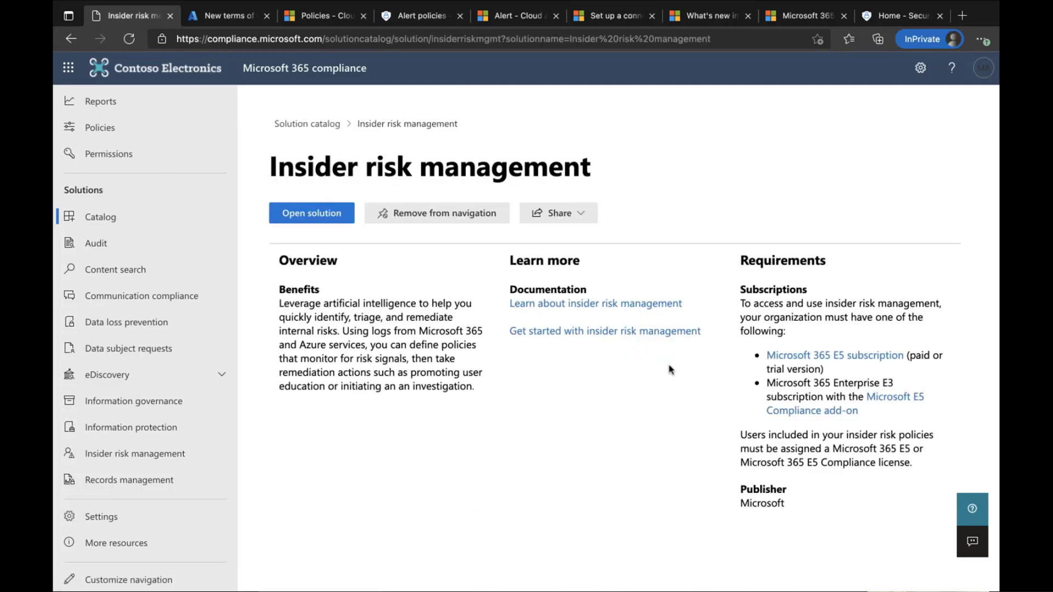
pyautogui.click(299, 216)
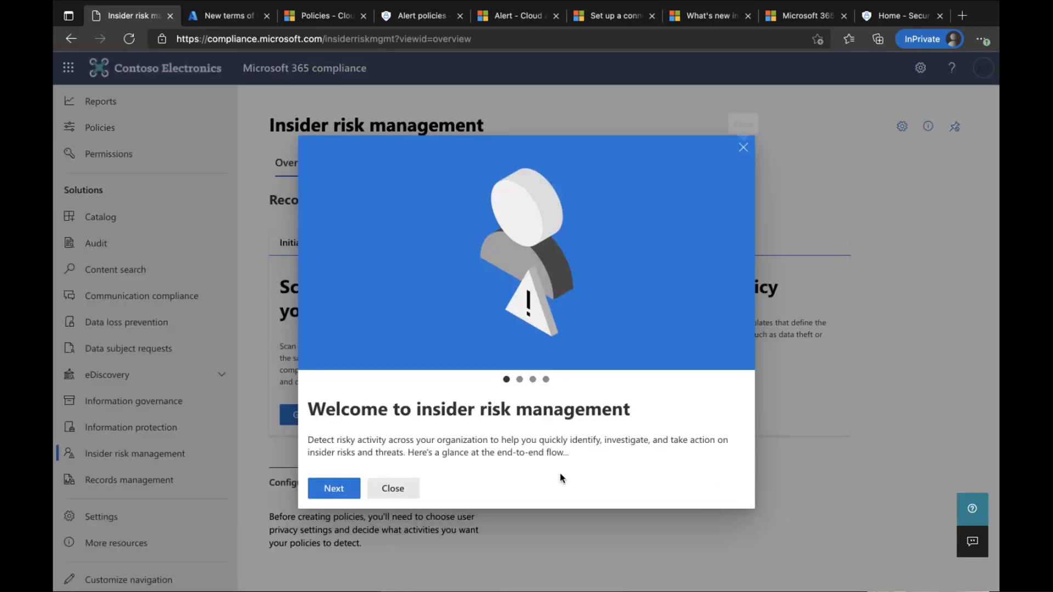
pyautogui.click(743, 147)
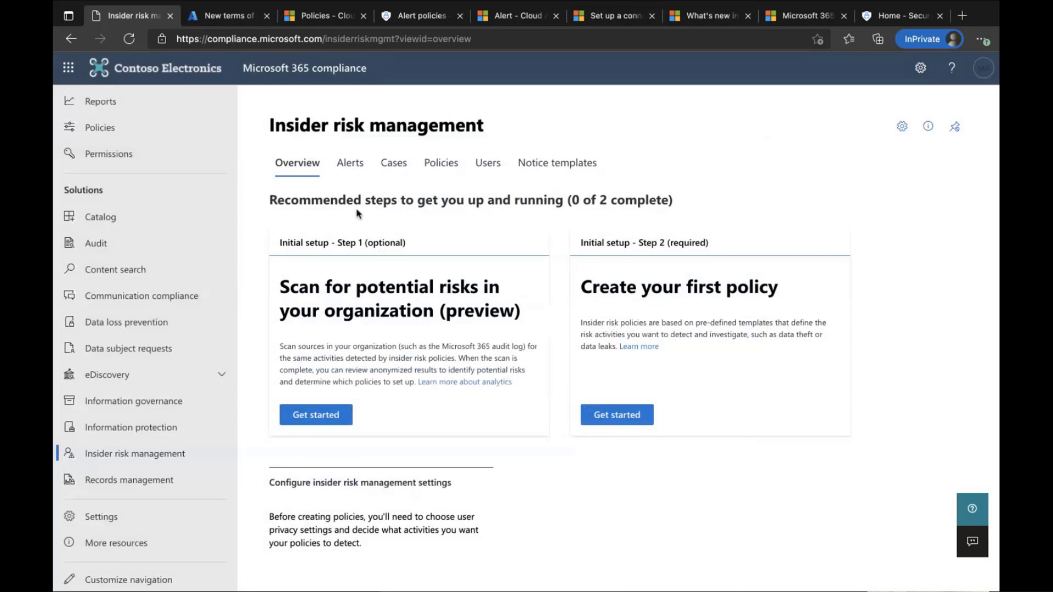
pyautogui.click(444, 171)
pyautogui.click(479, 242)
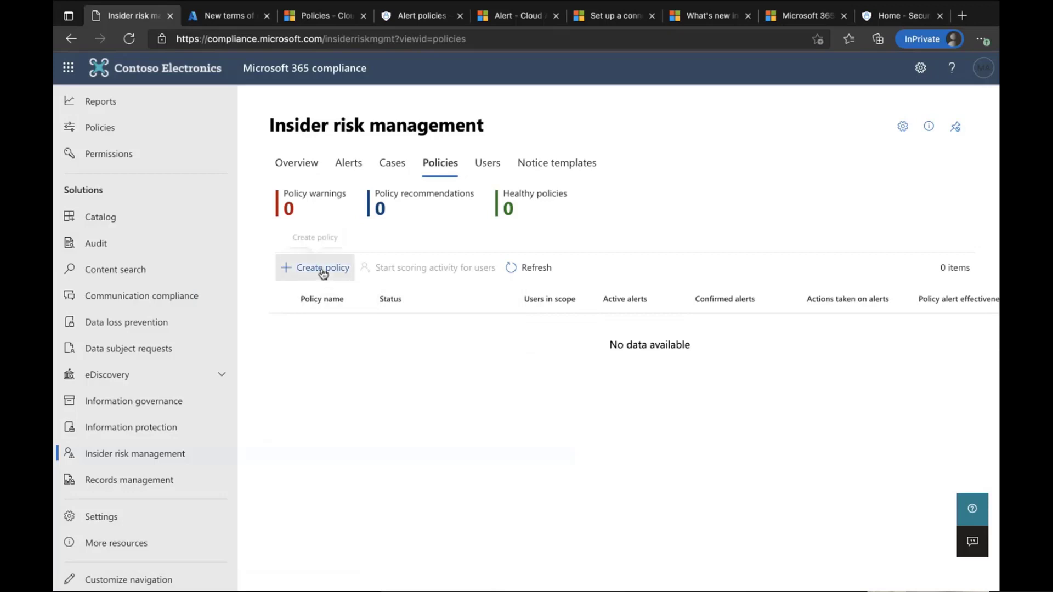
# Start an insider risk policy from the "Data theft by departing users" template, and discard it at the naming stage.
pyautogui.click(323, 269)
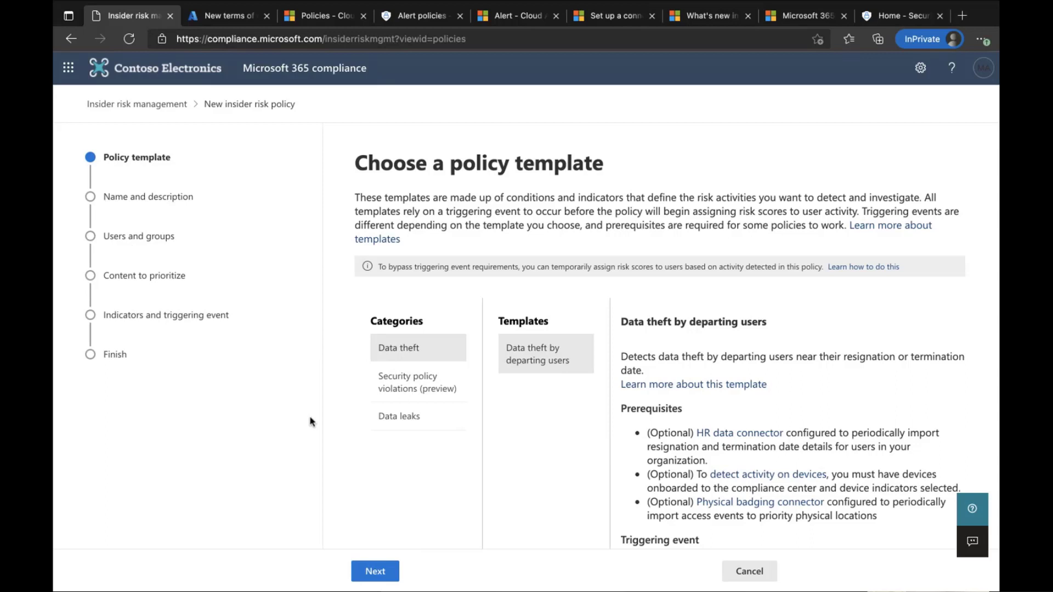
pyautogui.click(383, 575)
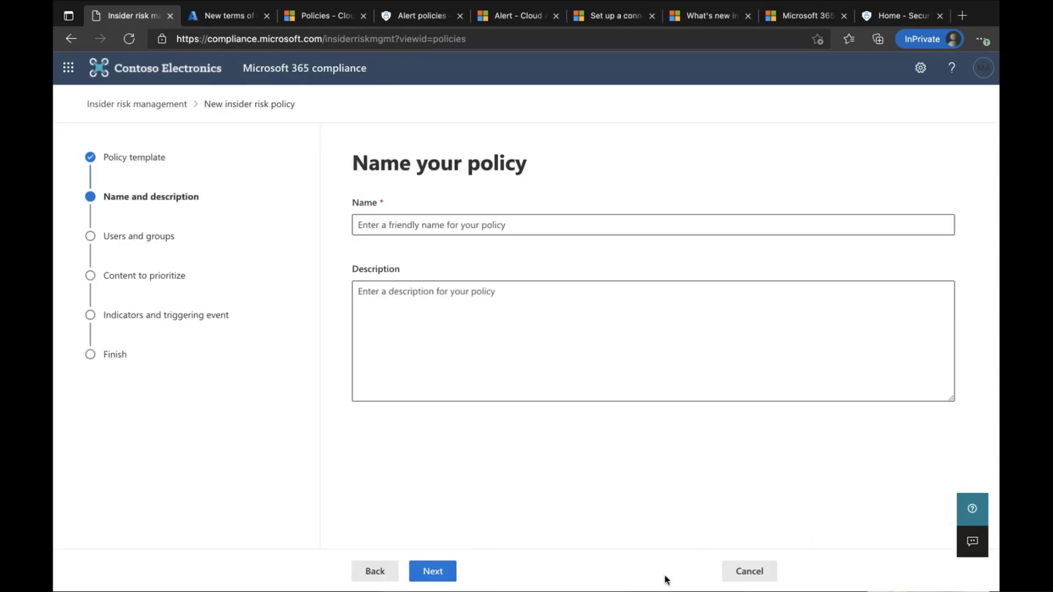
pyautogui.click(754, 571)
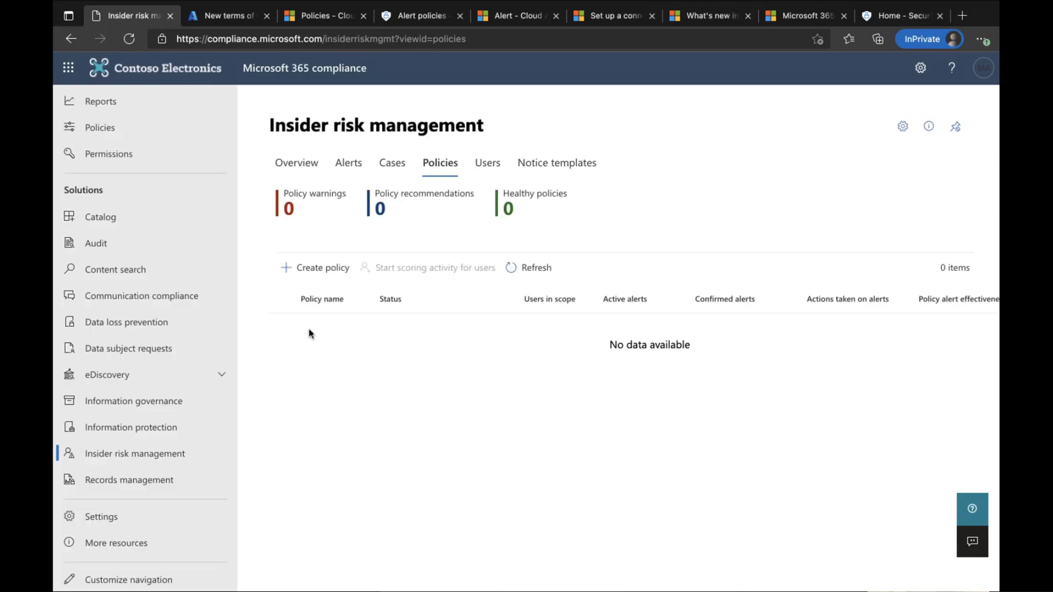
# Open the Communication compliance solution and dismiss its welcome introduction to view the policies page.
pyautogui.click(208, 305)
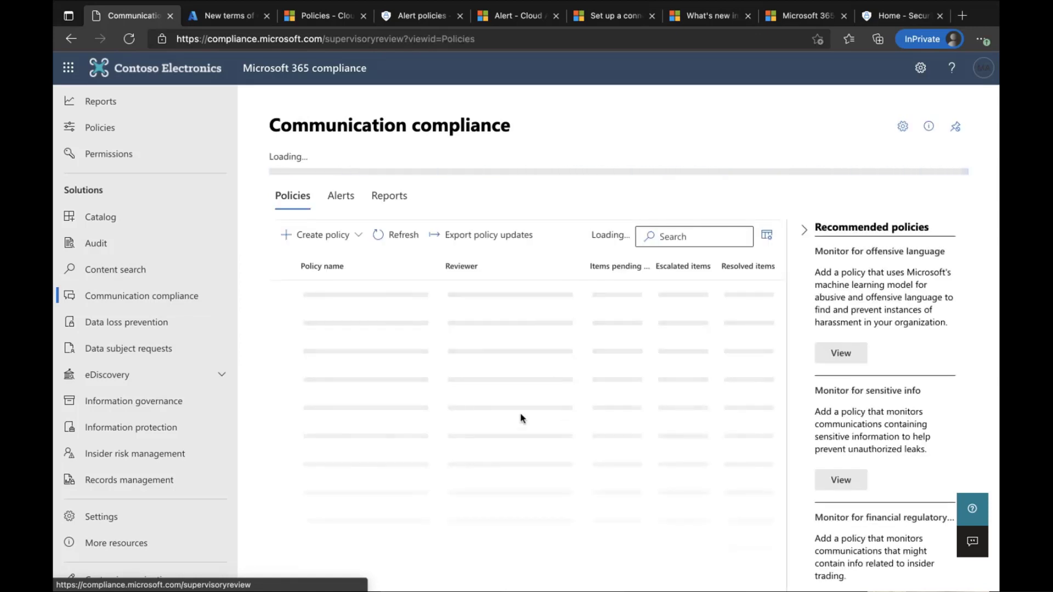
pyautogui.click(348, 235)
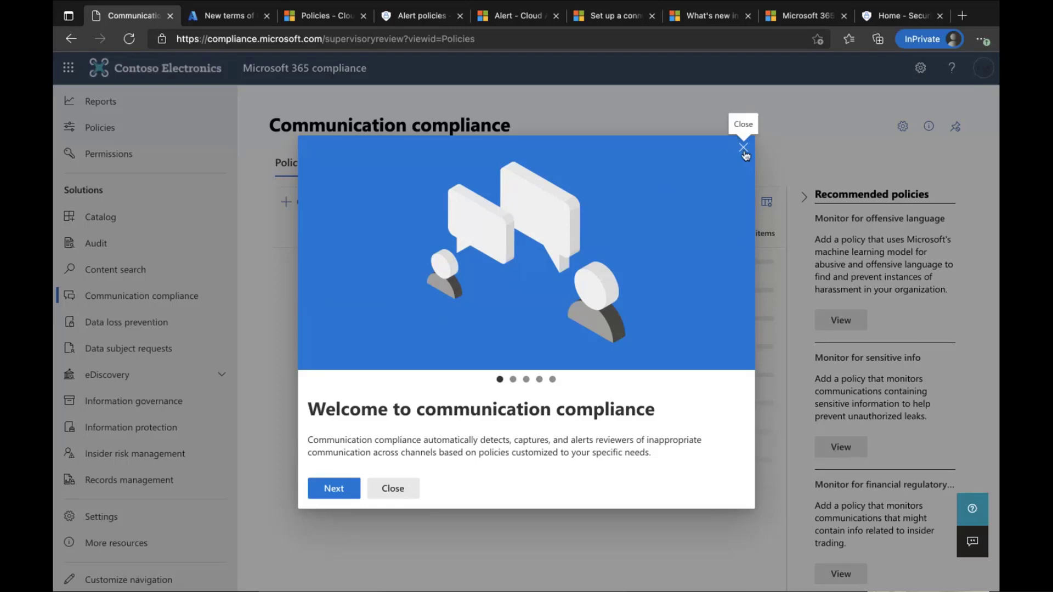
pyautogui.click(745, 152)
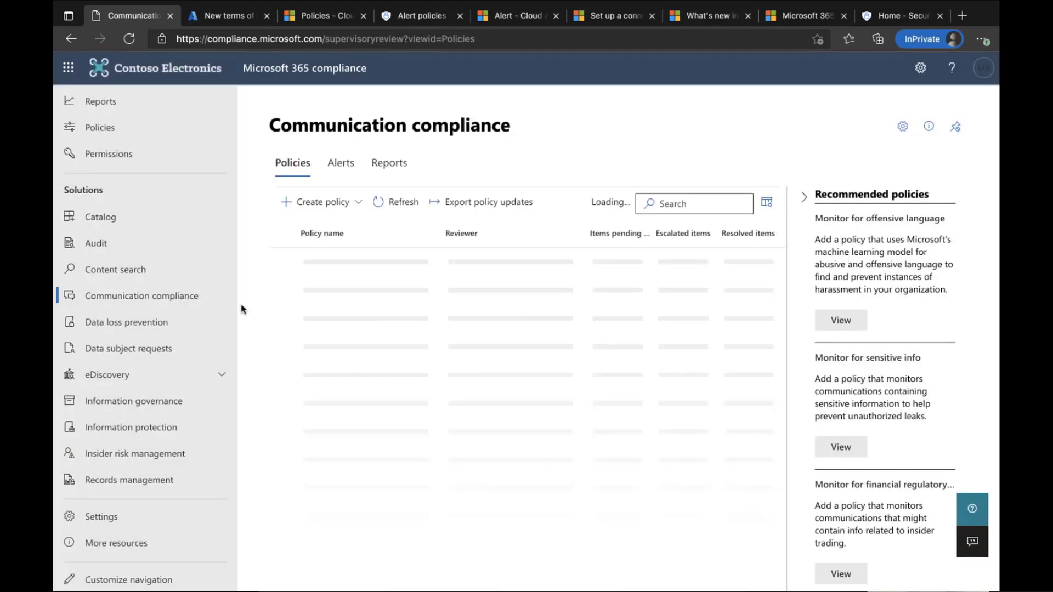
# Return to the Solution catalog and browse to the Discovery & response solutions.
pyautogui.click(157, 222)
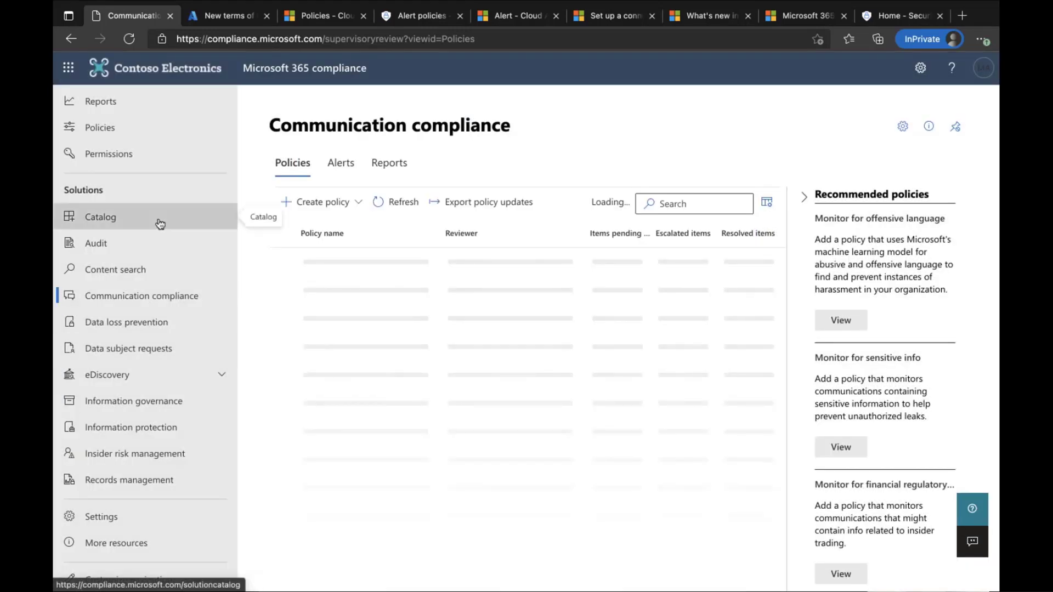
pyautogui.scroll(-1, 613, 349)
pyautogui.scroll(-5, 613, 350)
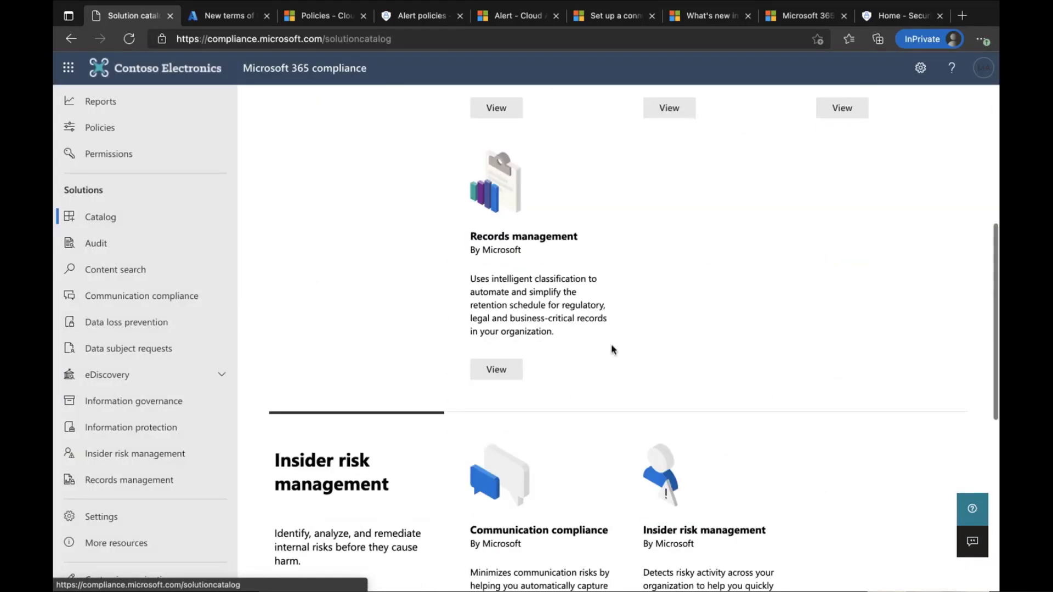
pyautogui.scroll(-7, 612, 349)
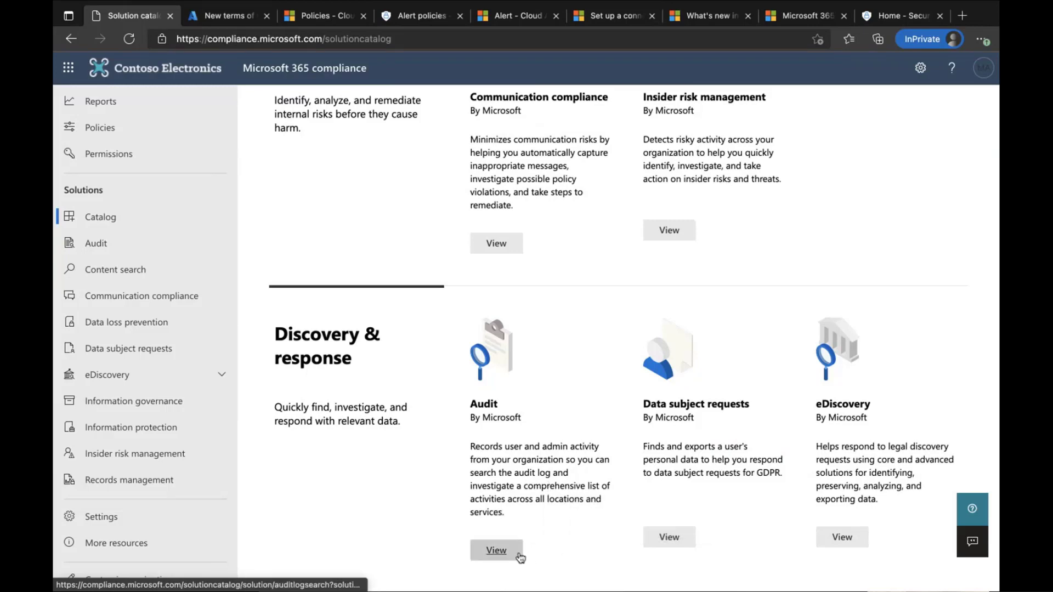
# Open the Audit solution from the catalog and filter the audit search to the "Uploaded file" activity.
pyautogui.click(497, 551)
pyautogui.click(308, 215)
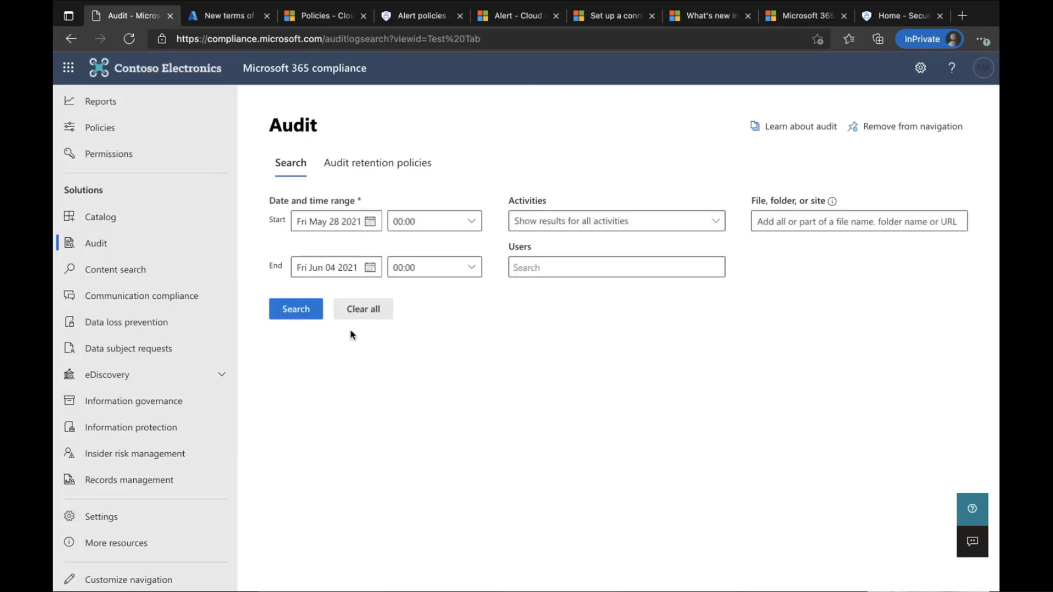
pyautogui.click(649, 229)
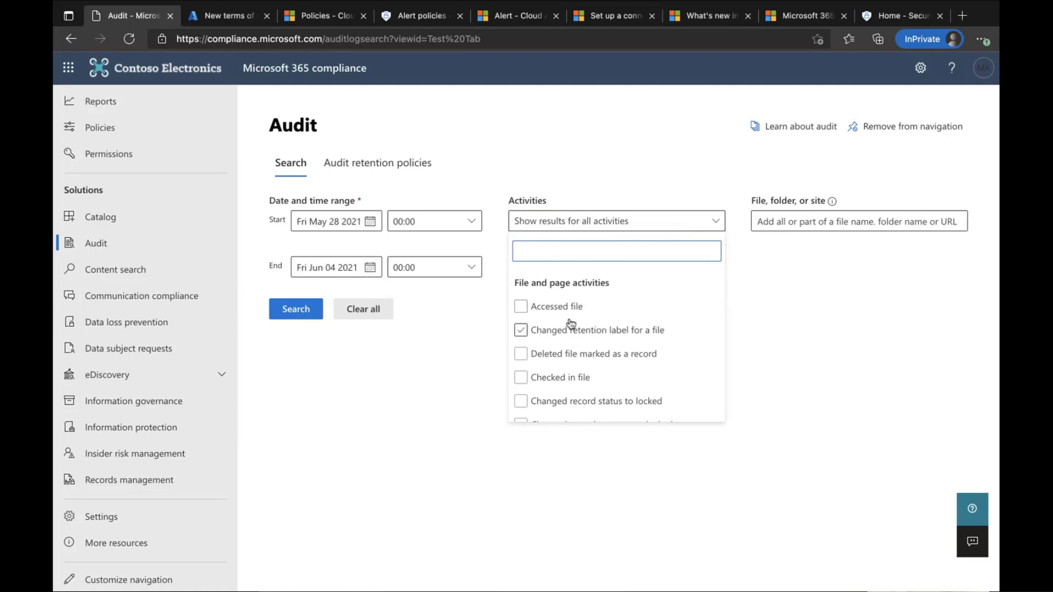
pyautogui.click(601, 384)
pyautogui.scroll(-5, 602, 386)
pyautogui.click(603, 379)
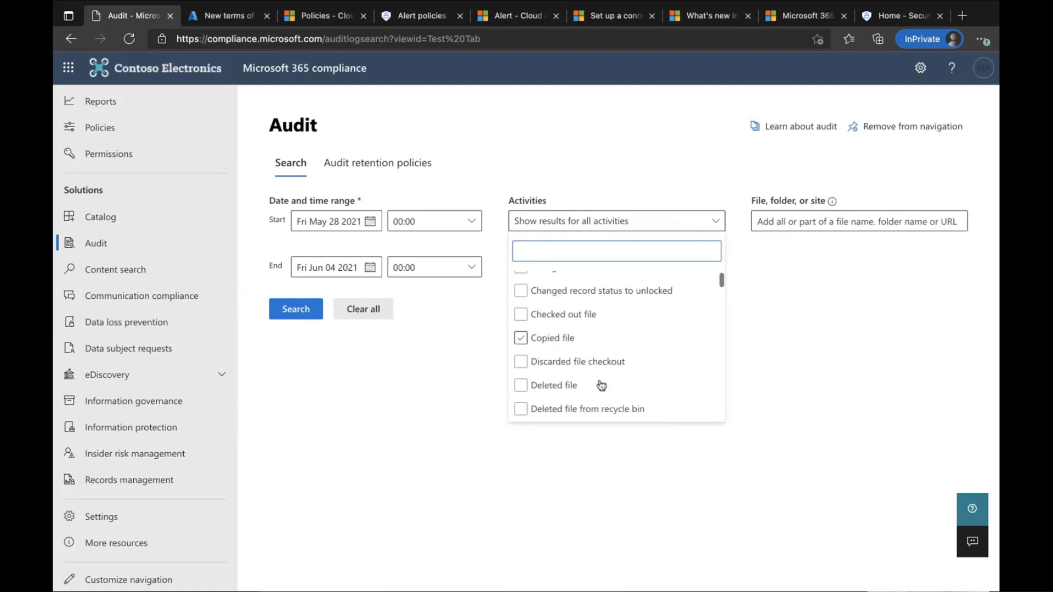
pyautogui.scroll(-4, 603, 384)
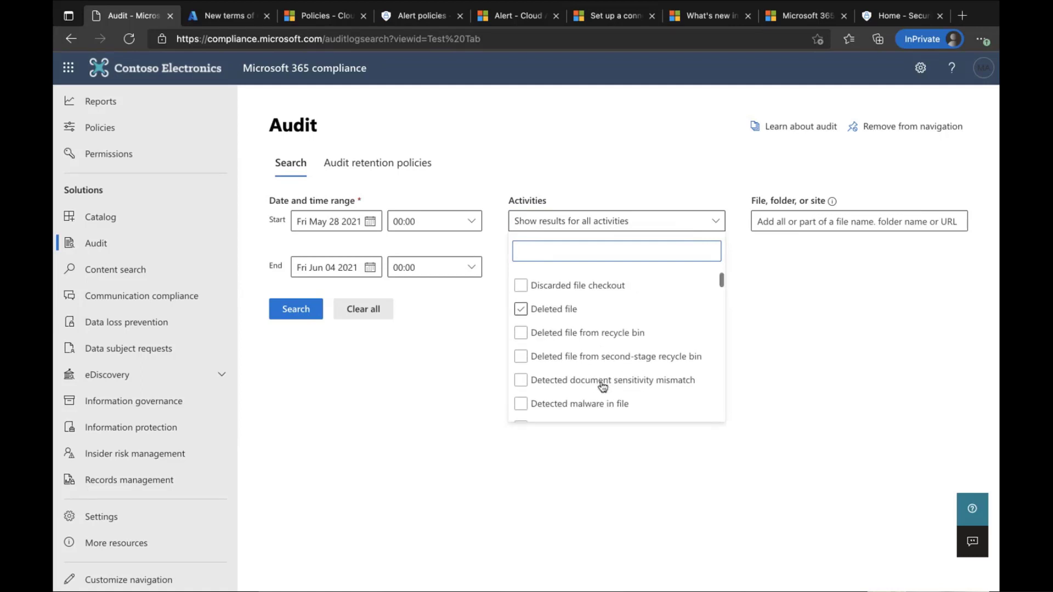
pyautogui.scroll(-8, 604, 386)
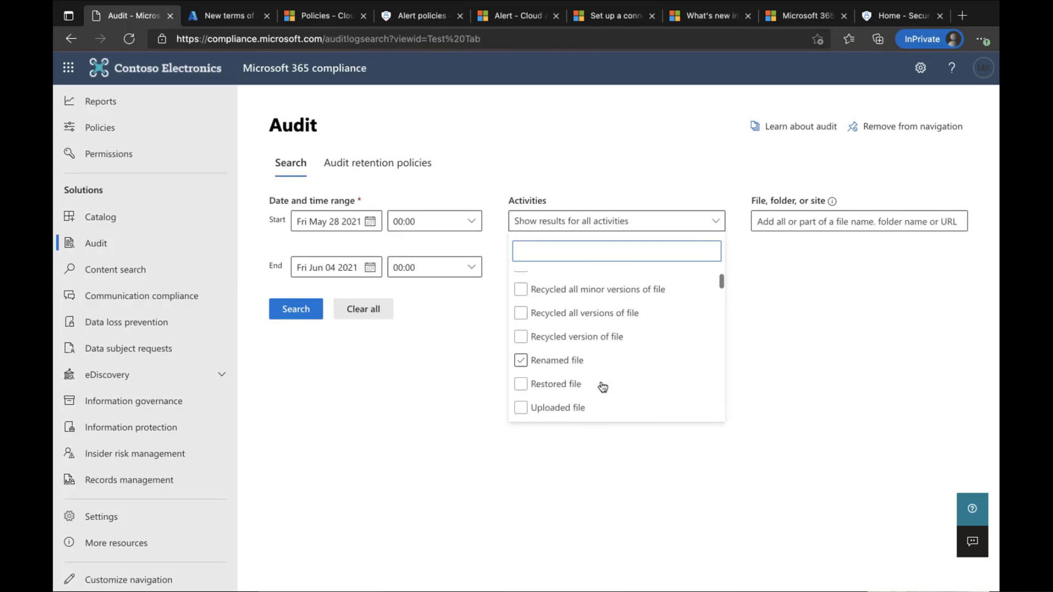
pyautogui.scroll(-3, 604, 388)
pyautogui.click(523, 309)
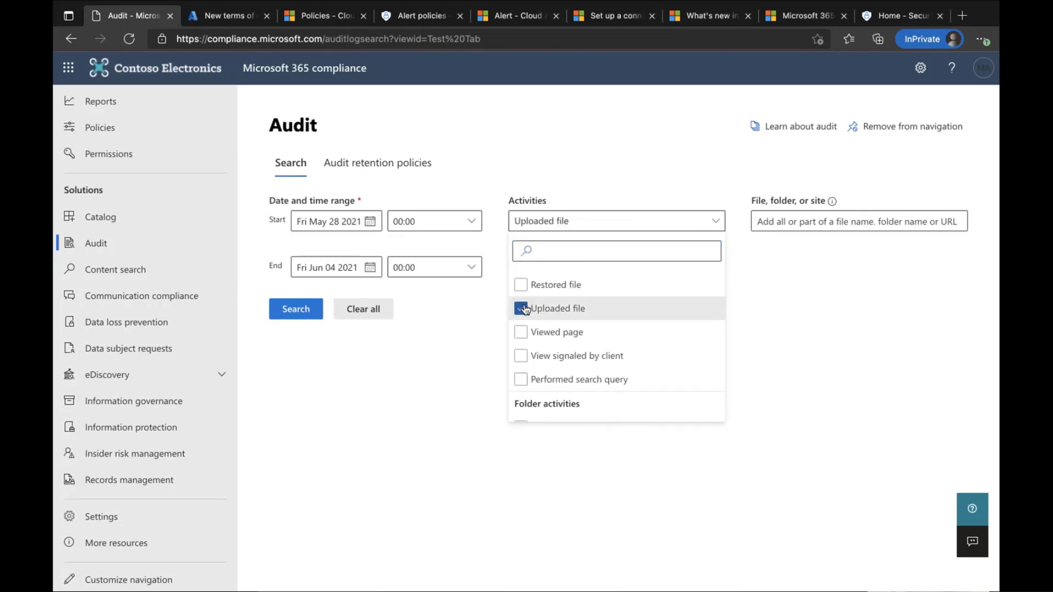
pyautogui.click(815, 423)
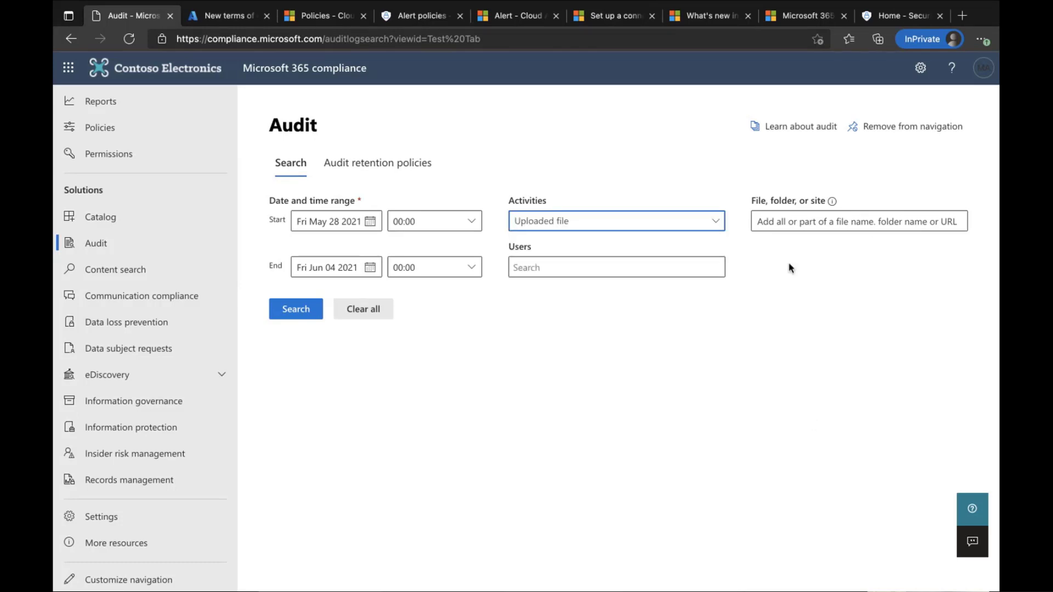
pyautogui.click(877, 220)
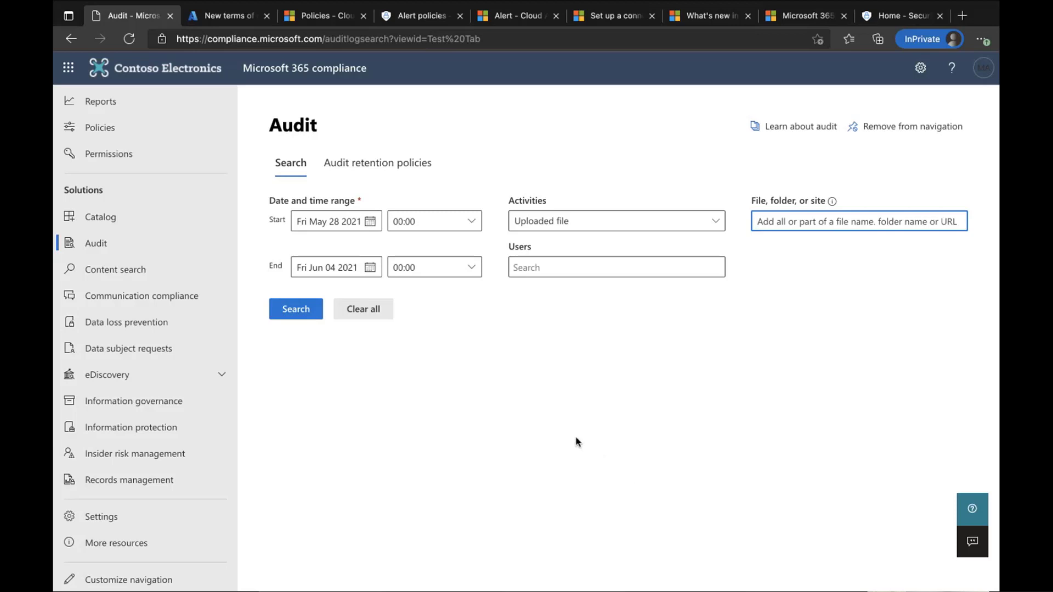
# Open the audit retention policies, examine the new policy form including its 10 Years duration option, and cancel without saving.
pyautogui.click(378, 169)
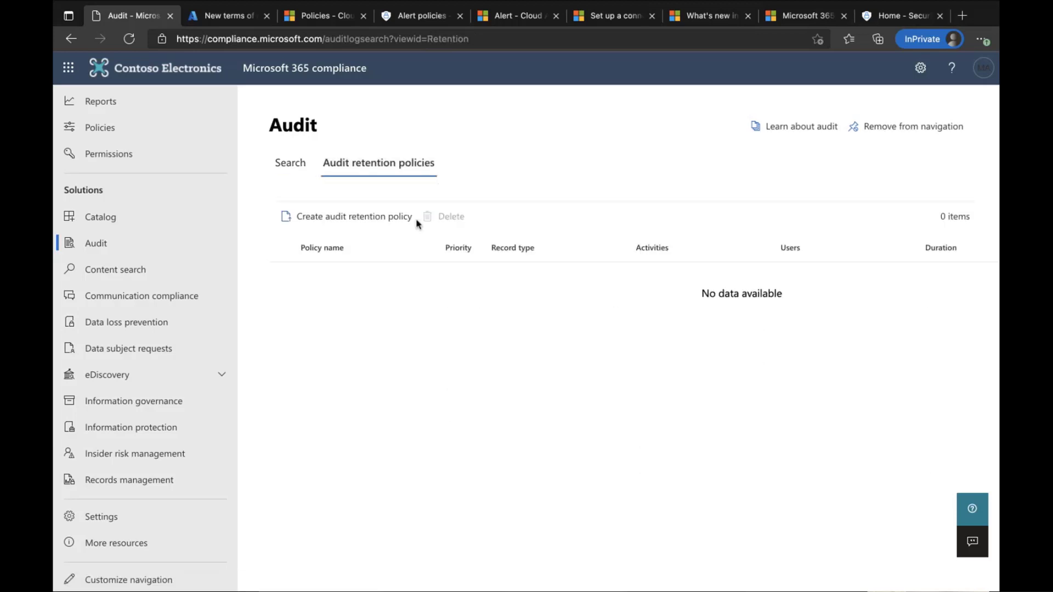
pyautogui.click(343, 217)
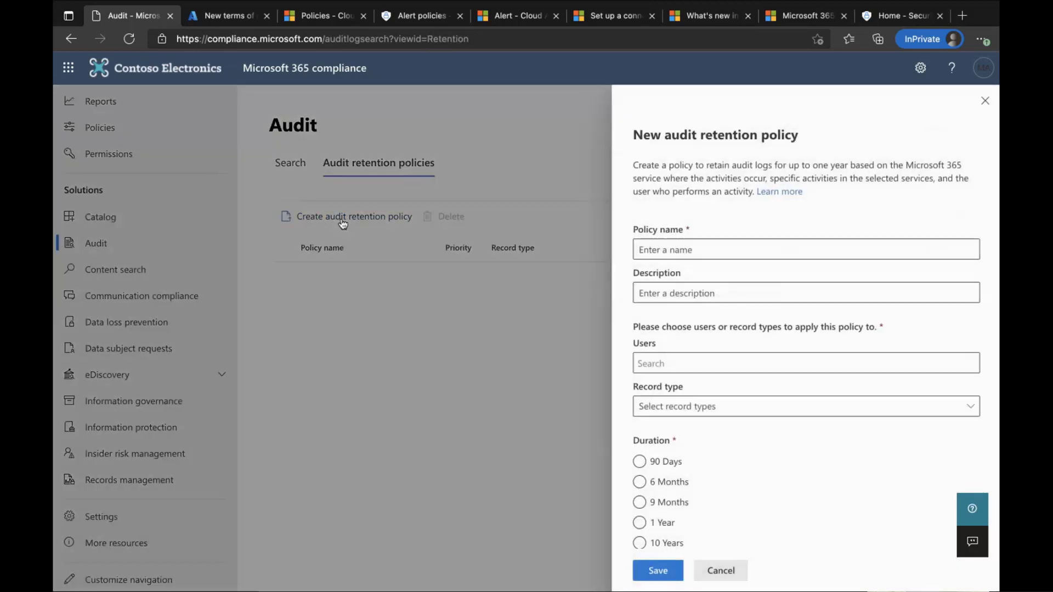
pyautogui.scroll(-1, 770, 419)
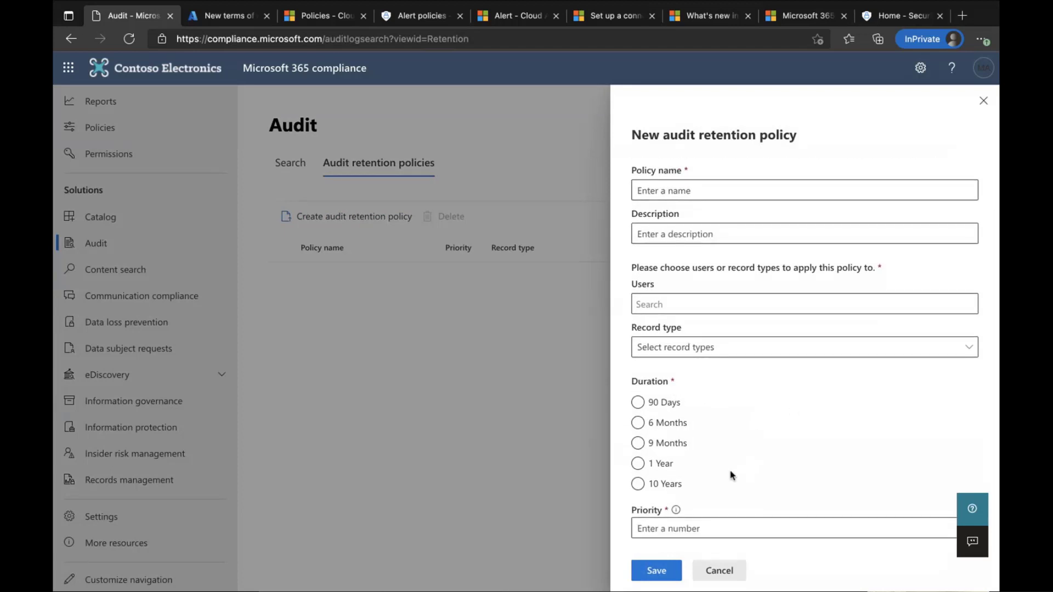
pyautogui.click(666, 486)
pyautogui.click(719, 571)
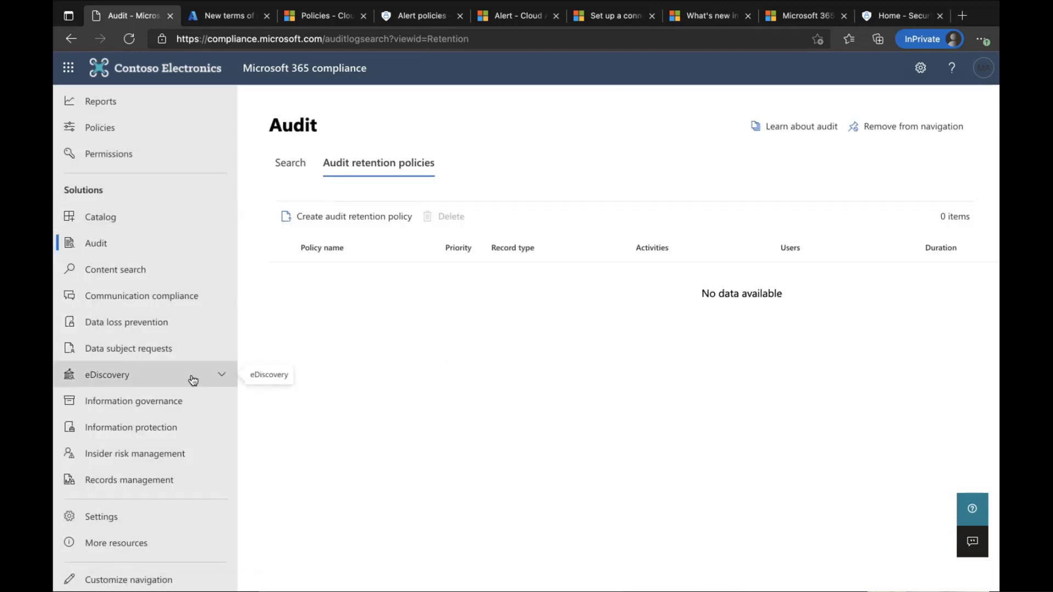
pyautogui.scroll(1, 193, 381)
pyautogui.scroll(-1, 184, 369)
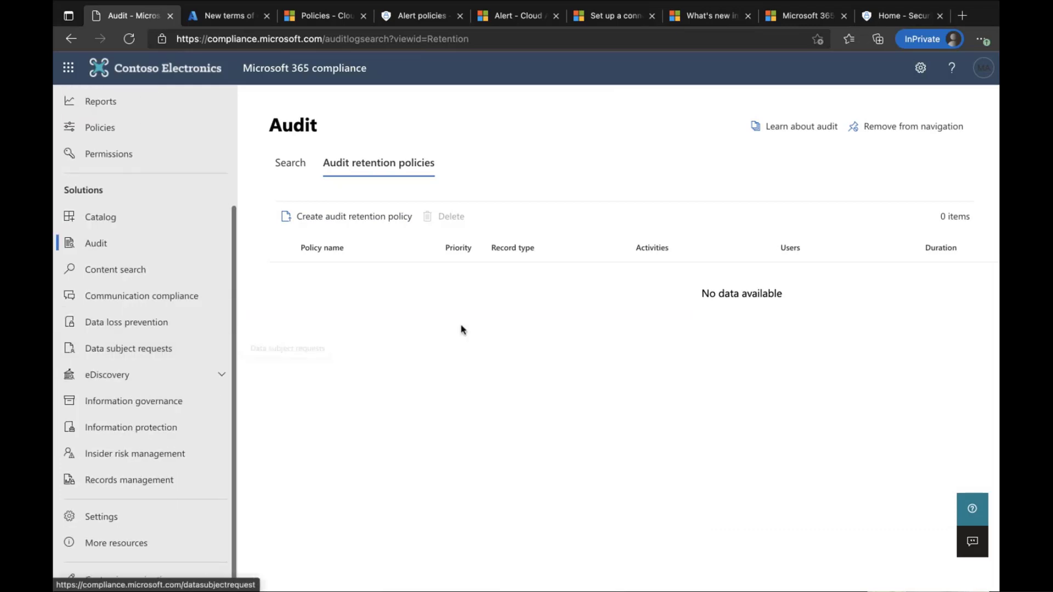
pyautogui.hotkey('ctrl', 'Left')
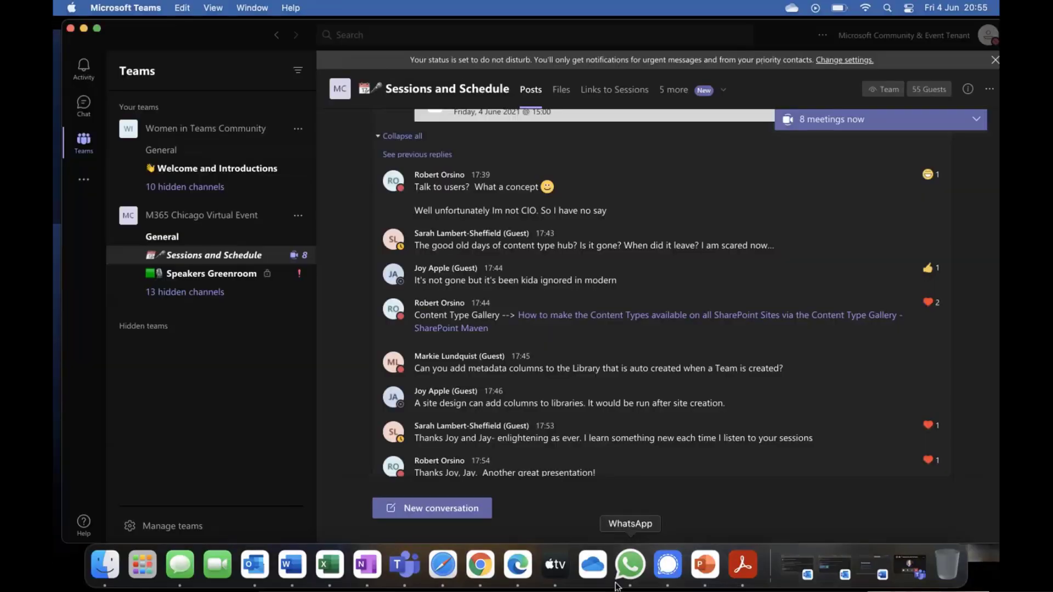
pyautogui.click(517, 565)
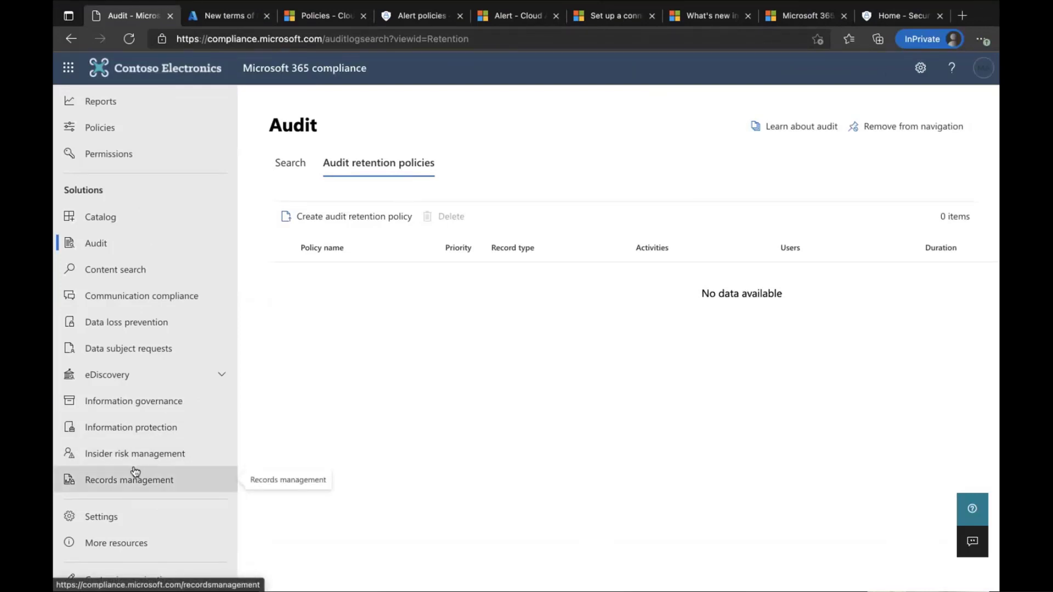
pyautogui.scroll(1, 136, 472)
pyautogui.scroll(-1, 136, 471)
# Create a Core eDiscovery case named "test" and open its searches.
pyautogui.click(171, 375)
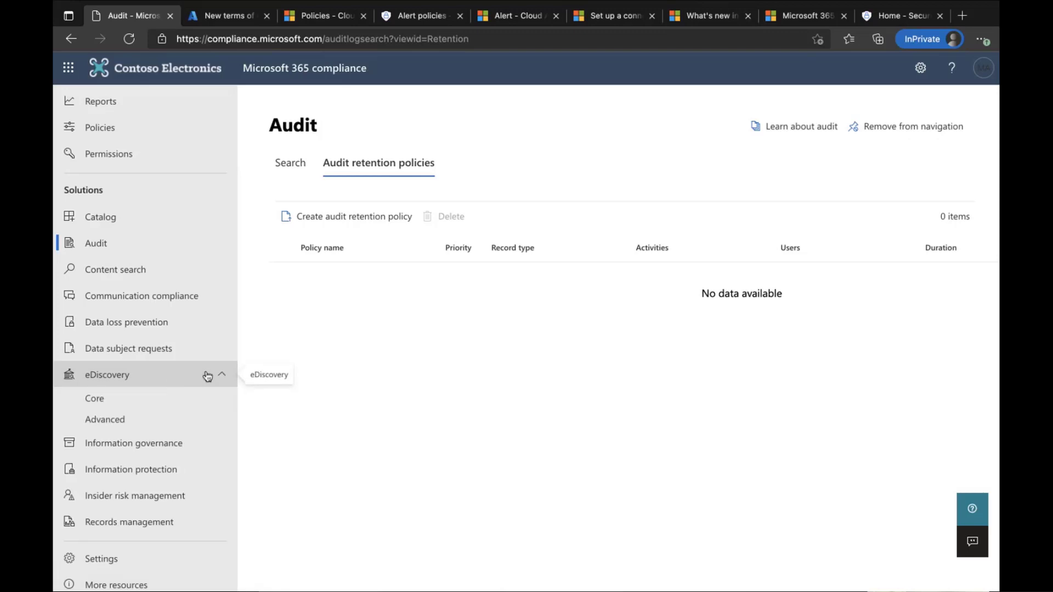
pyautogui.click(126, 404)
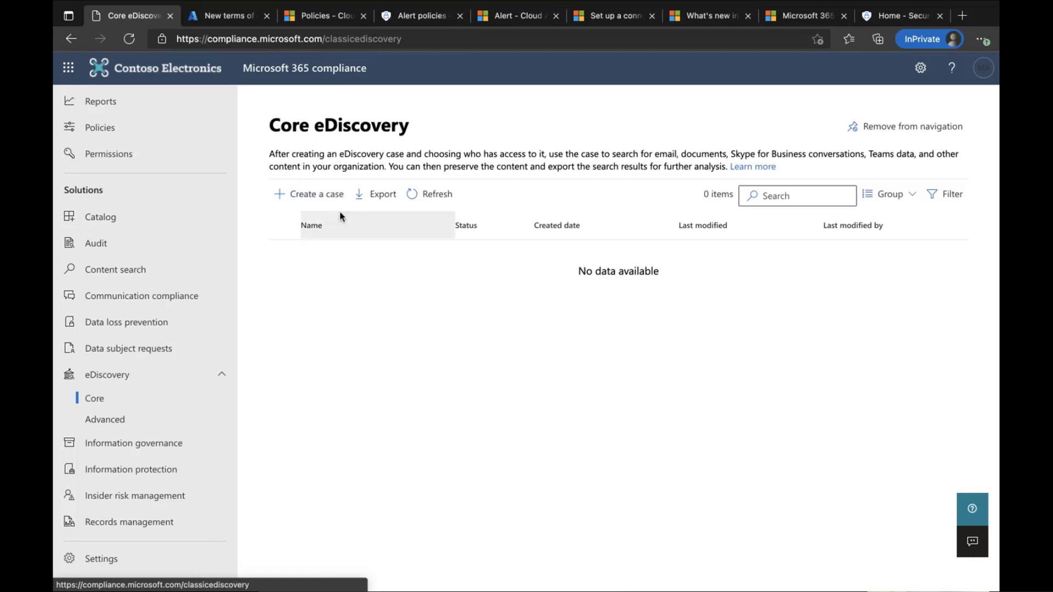
pyautogui.click(317, 196)
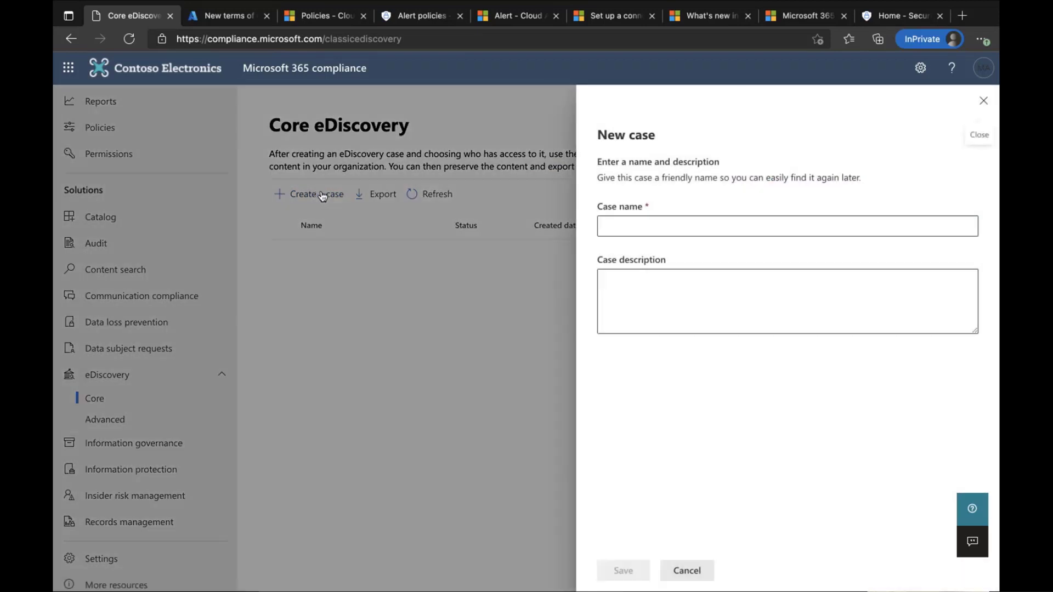
pyautogui.click(660, 226)
pyautogui.write('test')
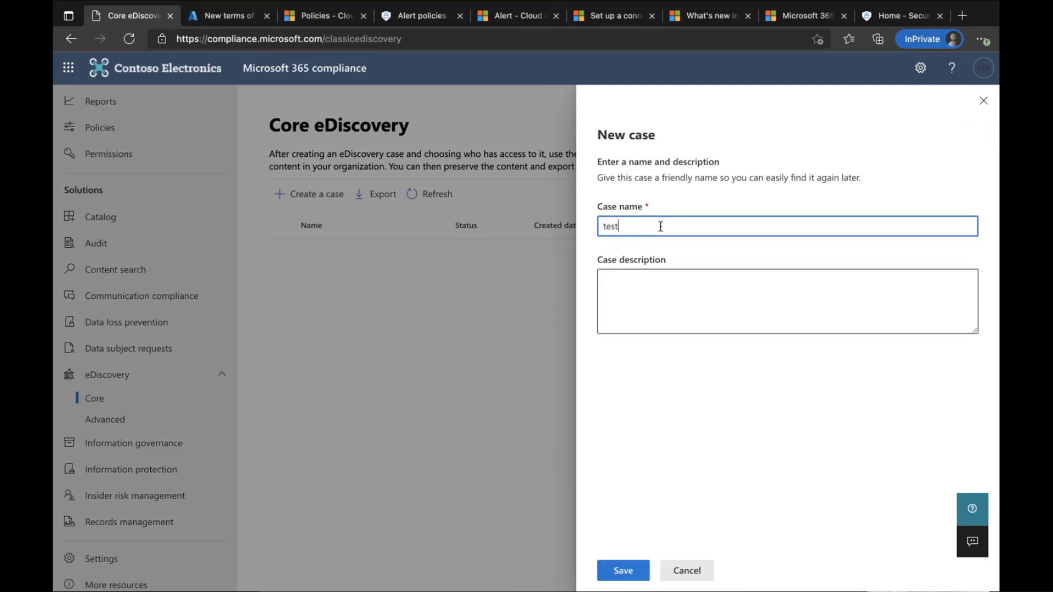
pyautogui.click(620, 572)
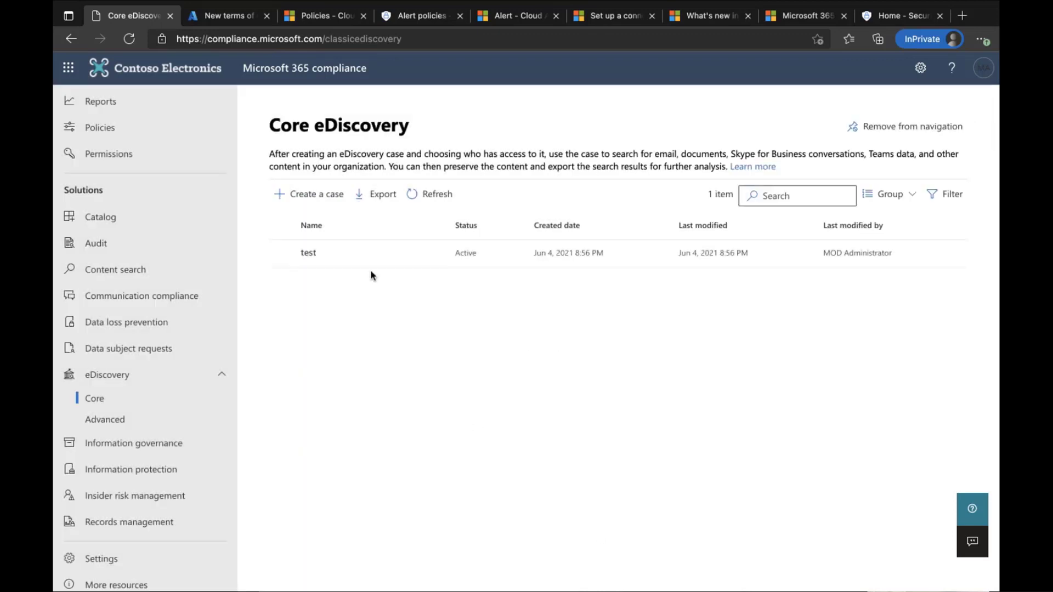
pyautogui.click(309, 253)
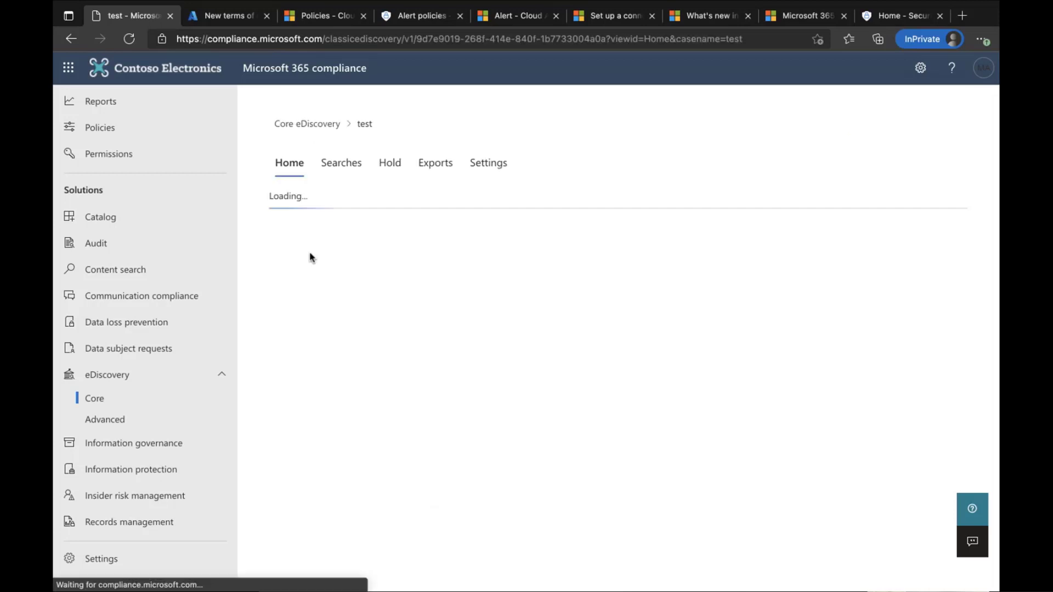
pyautogui.click(336, 170)
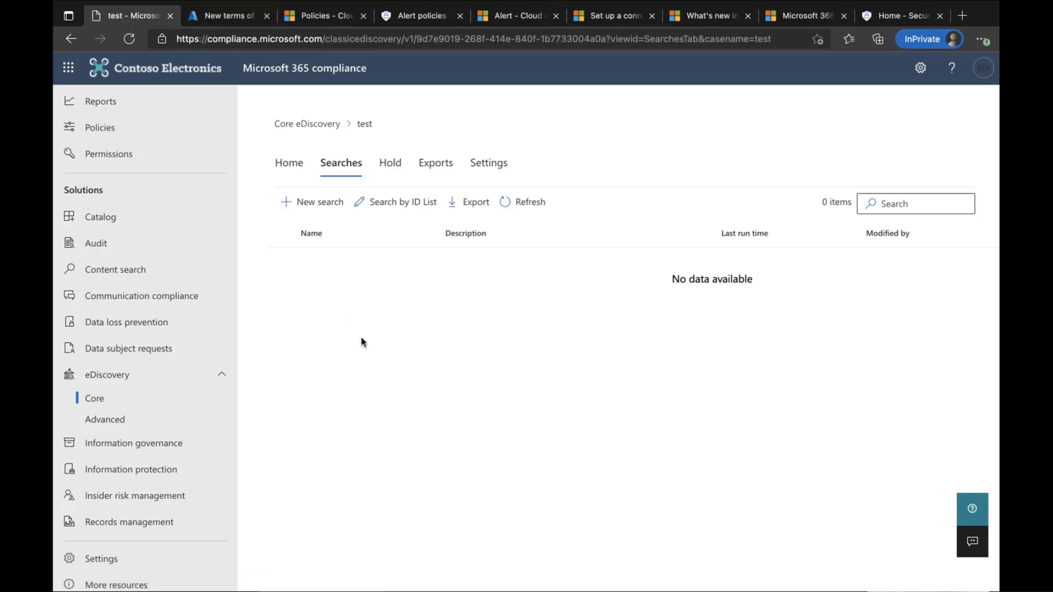
# Start a new search in the test case with Exchange mailboxes included, and discard it at the search conditions stage.
pyautogui.click(308, 208)
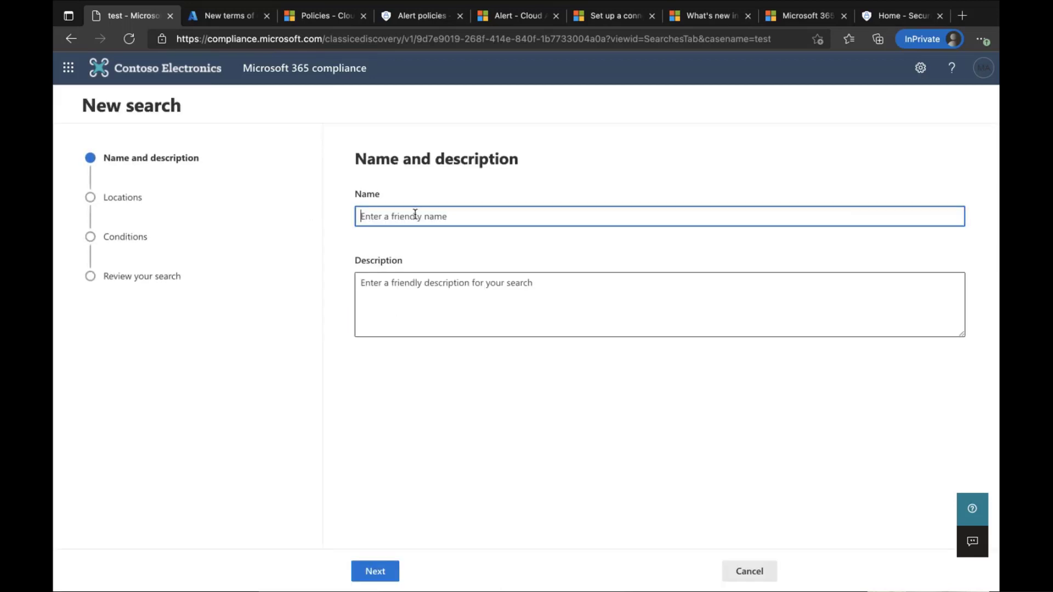
pyautogui.write('teamn')
pyautogui.click(374, 571)
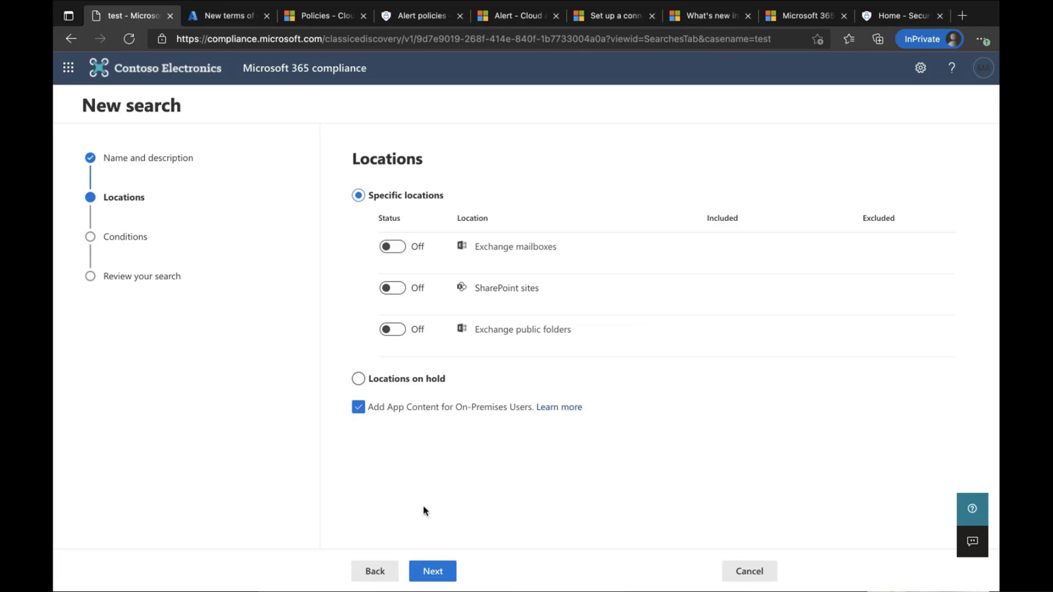
pyautogui.click(447, 572)
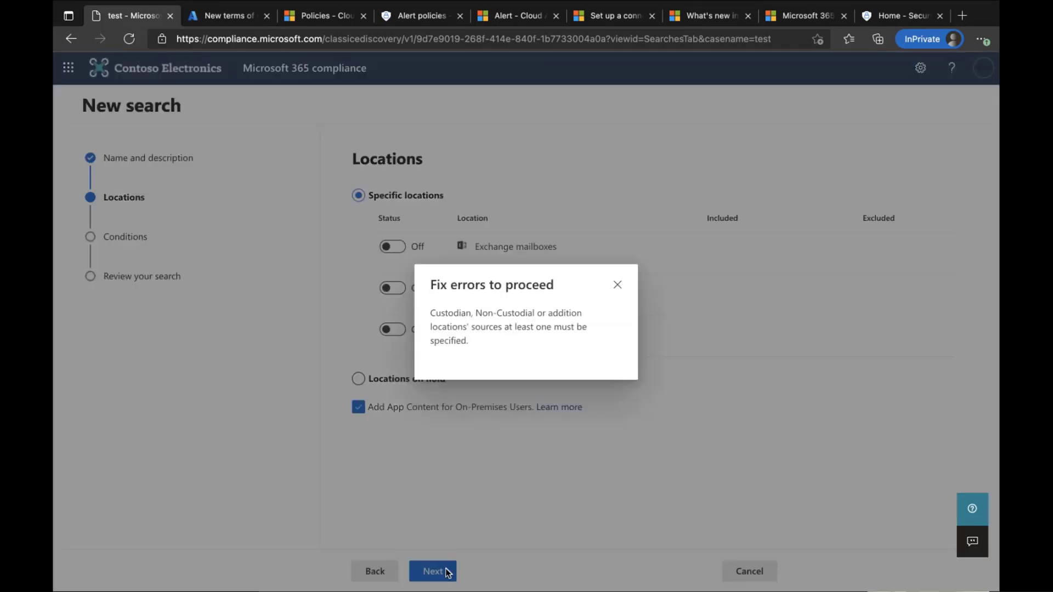
pyautogui.click(617, 284)
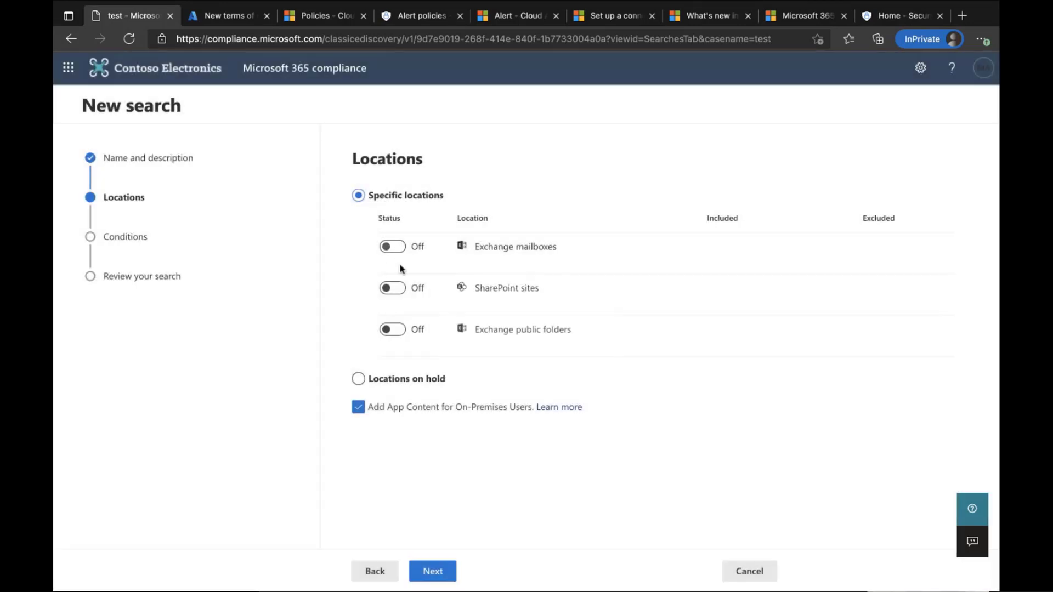
pyautogui.click(393, 246)
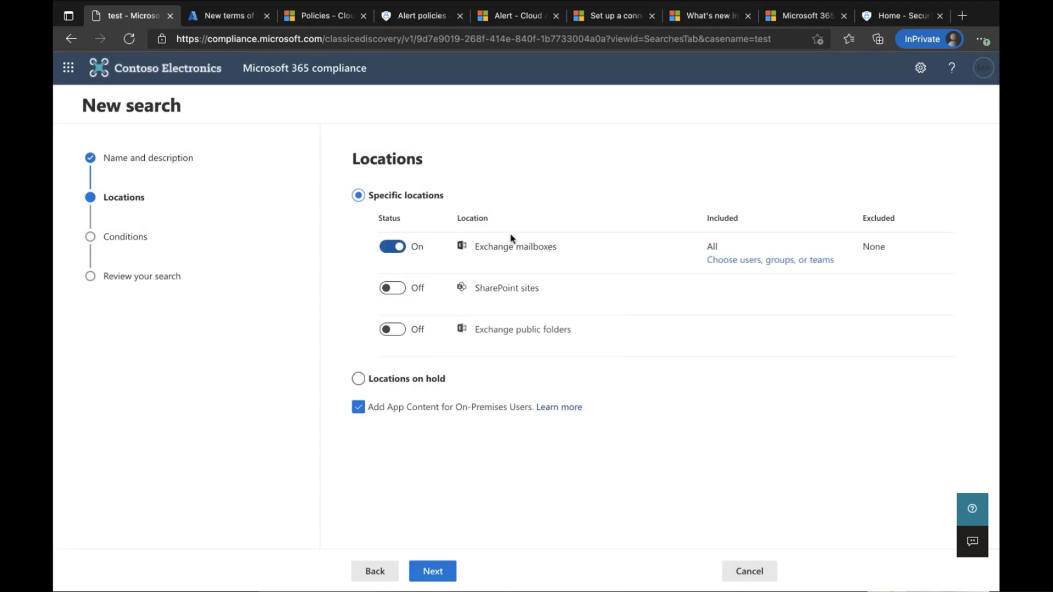
pyautogui.click(432, 571)
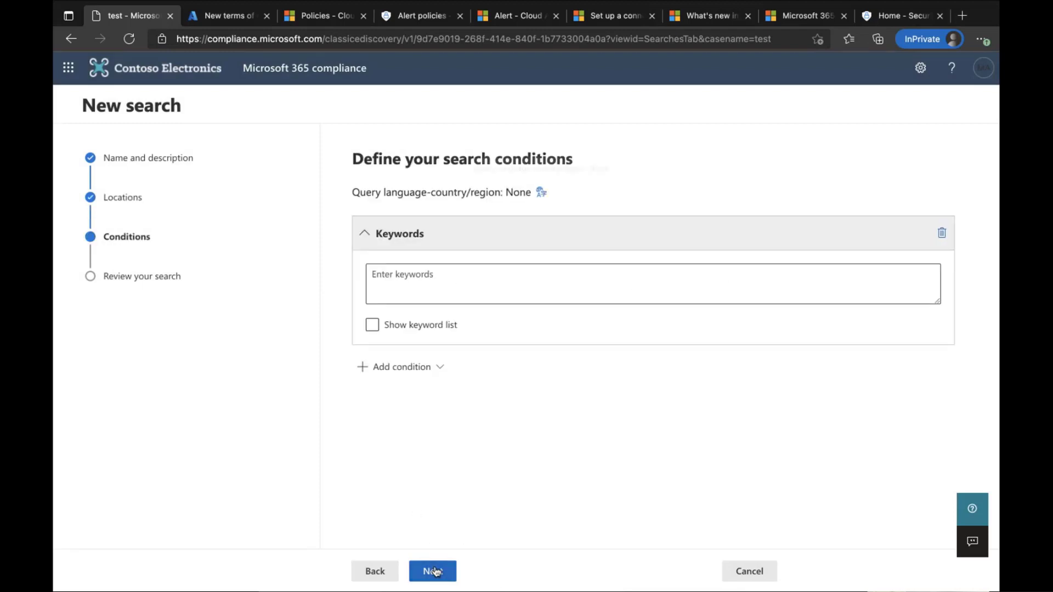
pyautogui.click(408, 284)
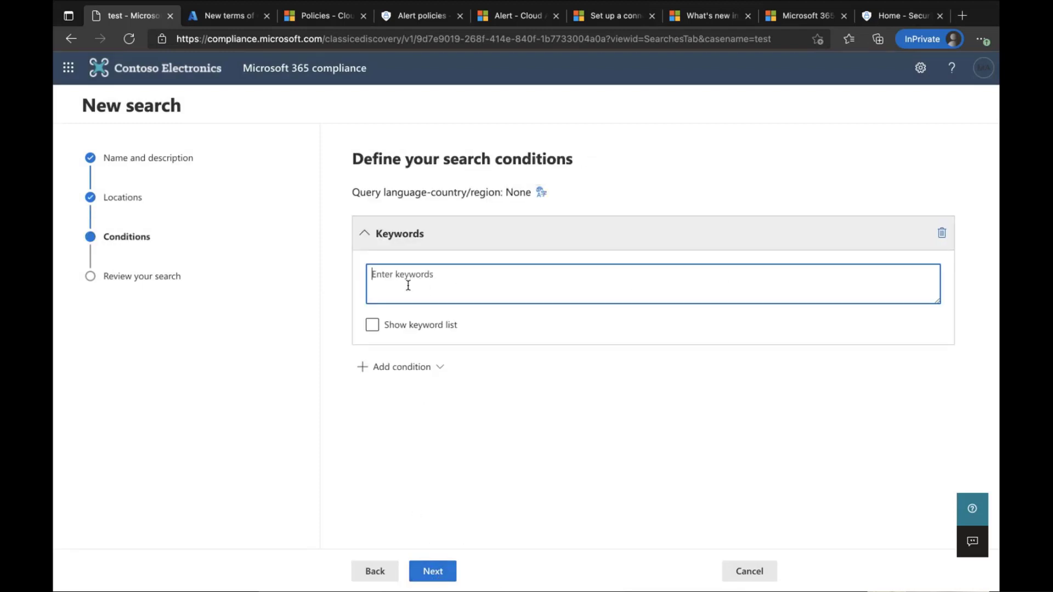
pyautogui.click(750, 572)
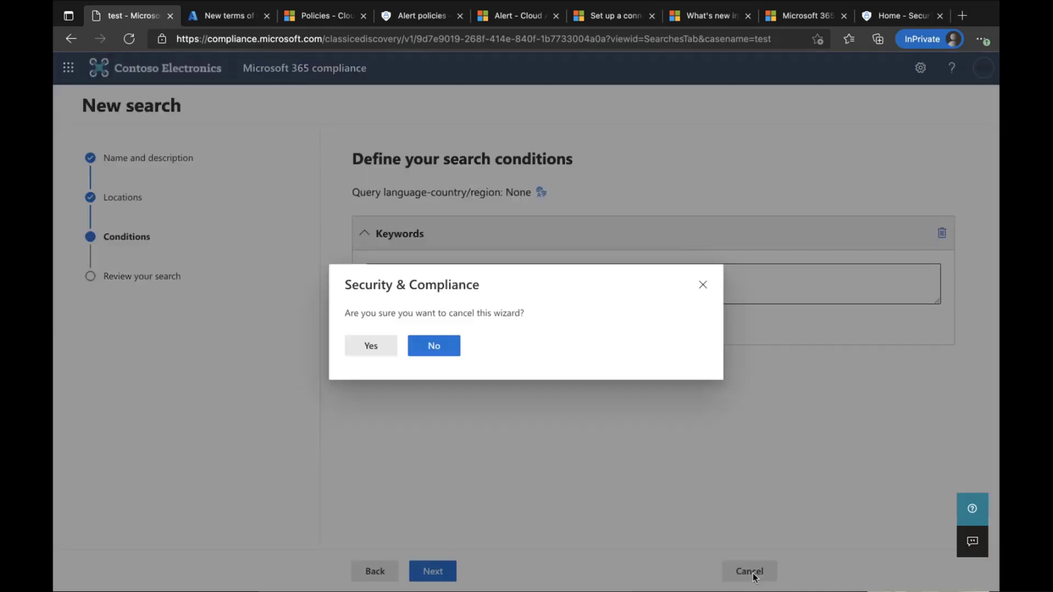
pyautogui.click(376, 346)
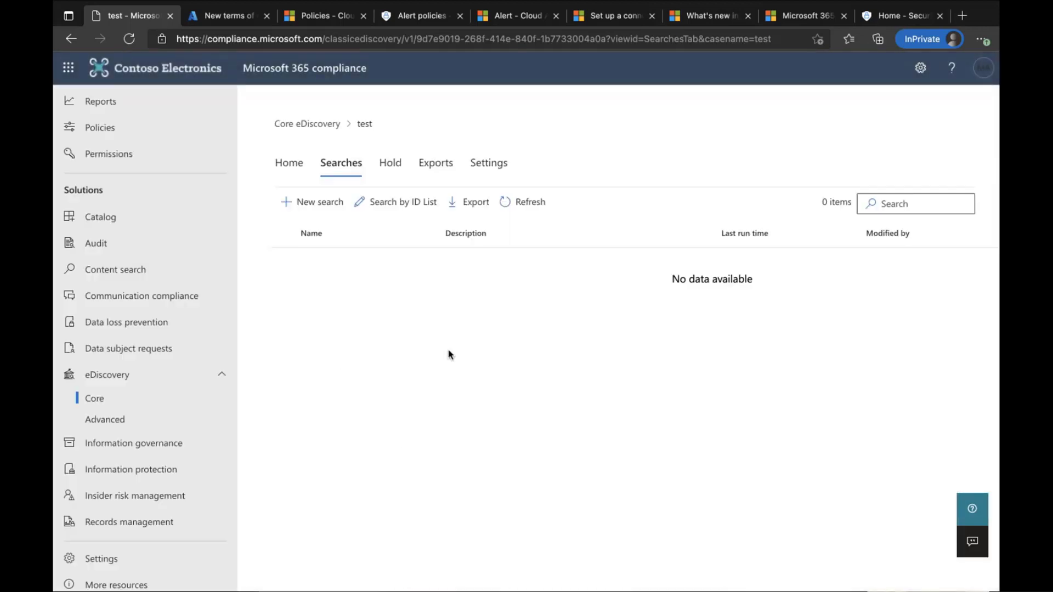
# View the test case's holds and open the Advanced eDiscovery overview.
pyautogui.click(389, 163)
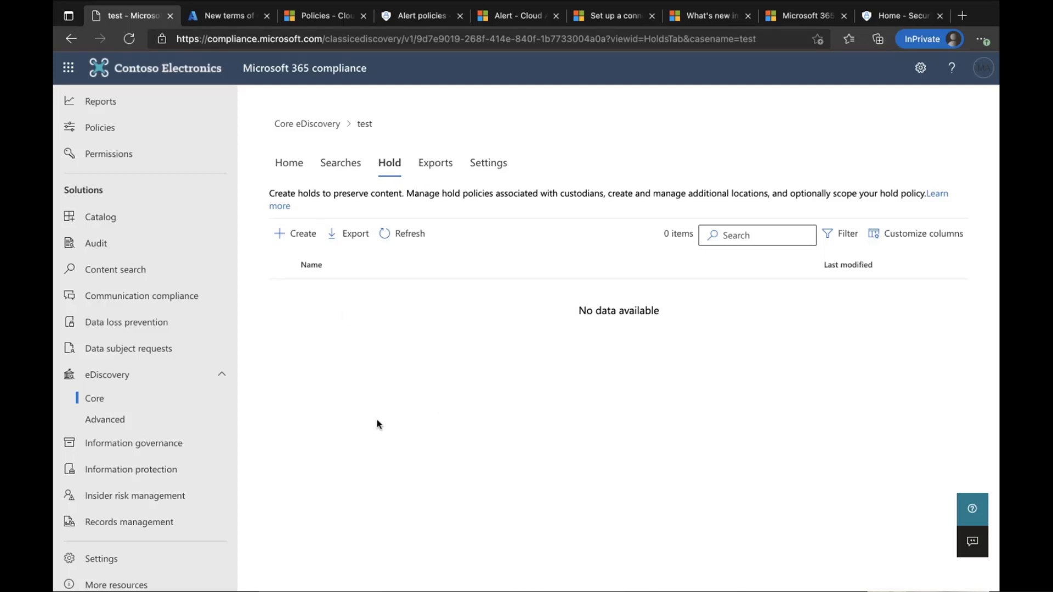
pyautogui.click(181, 425)
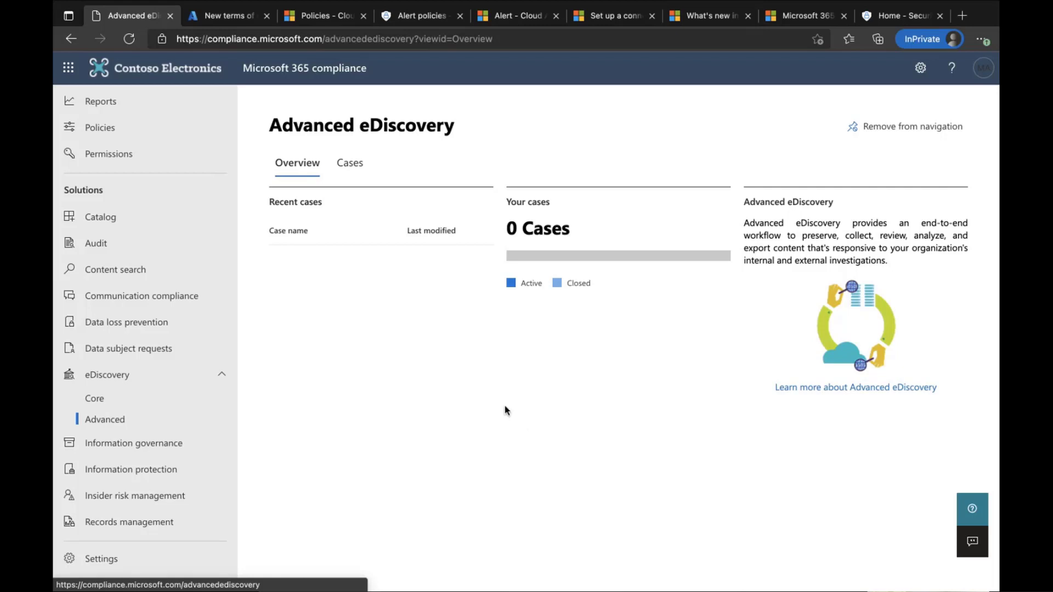
pyautogui.scroll(-3, 165, 415)
pyautogui.scroll(1, 198, 409)
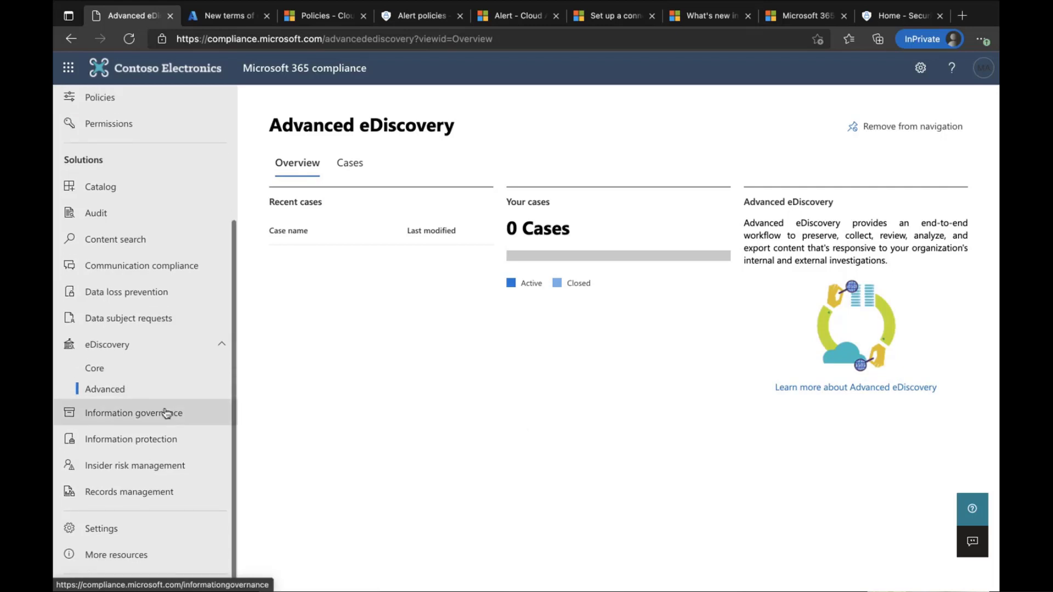
pyautogui.scroll(3, 144, 556)
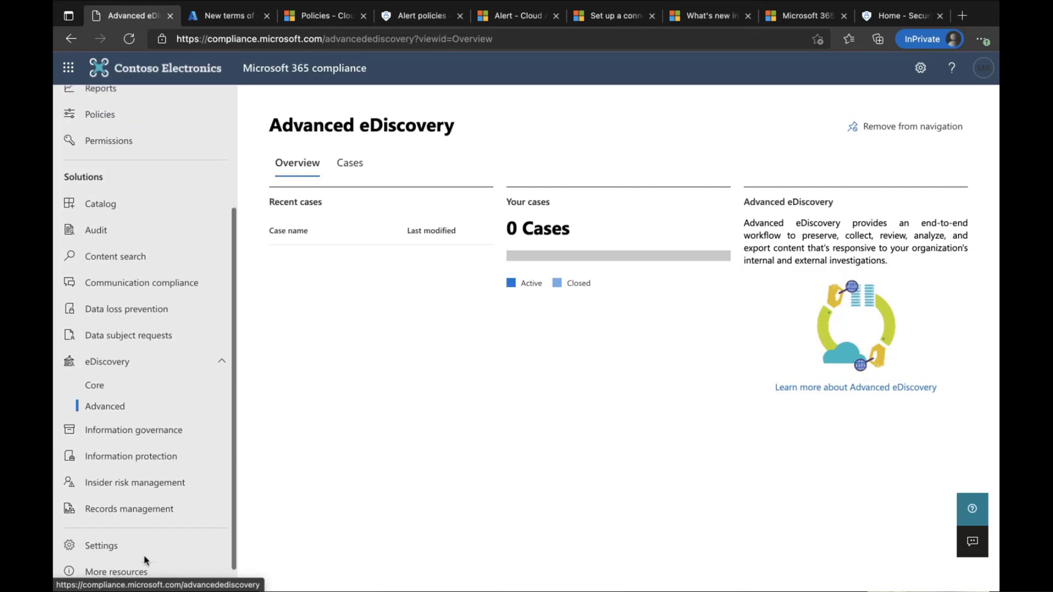
# Open the data subject requests, view the naming page of a new DSR case, and cancel without creating it.
pyautogui.scroll(2, 130, 472)
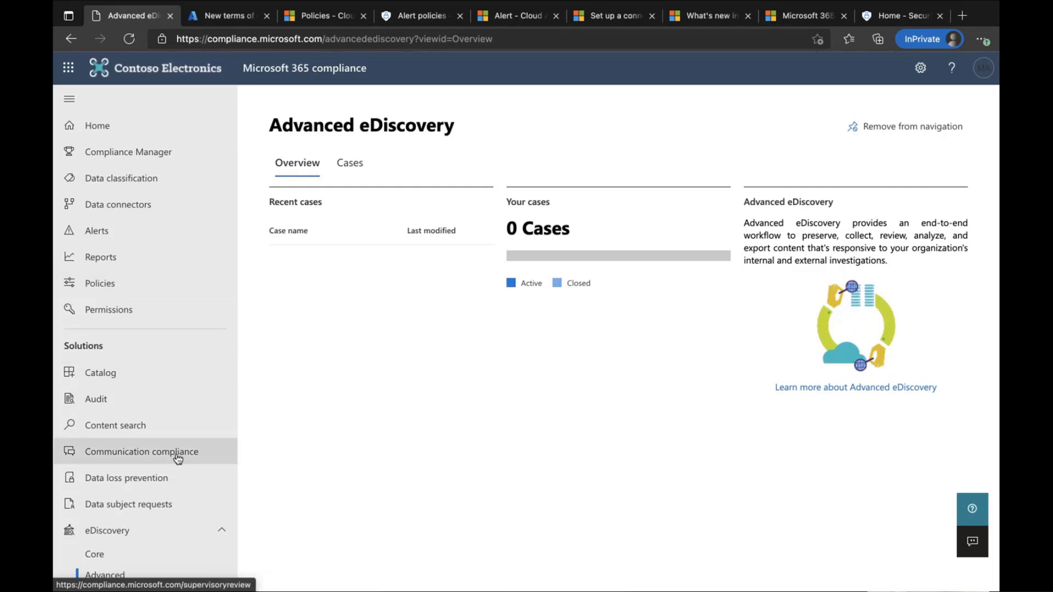
pyautogui.scroll(-3, 178, 460)
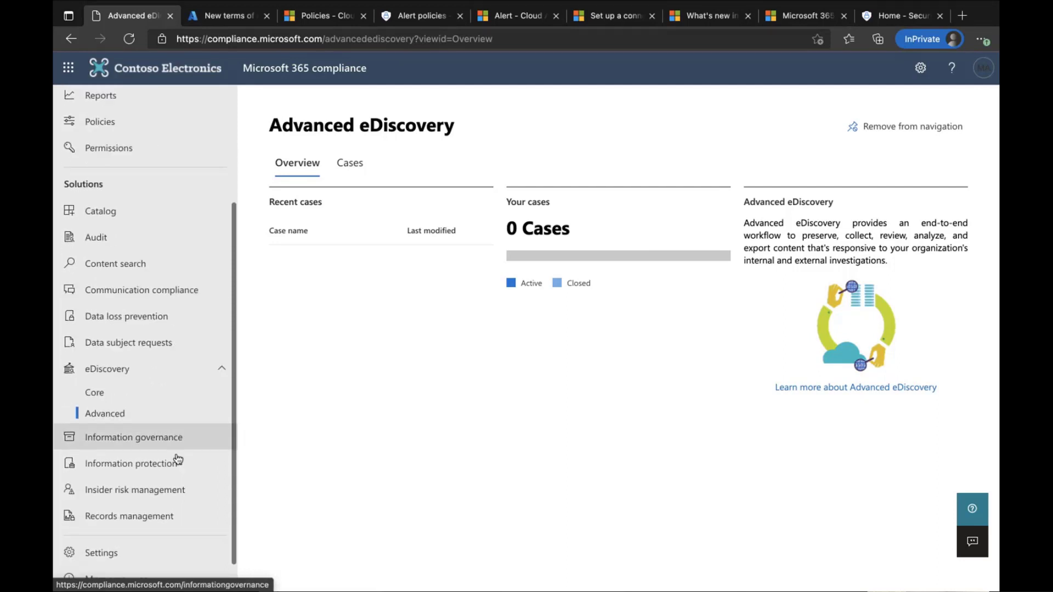
pyautogui.scroll(-1, 177, 460)
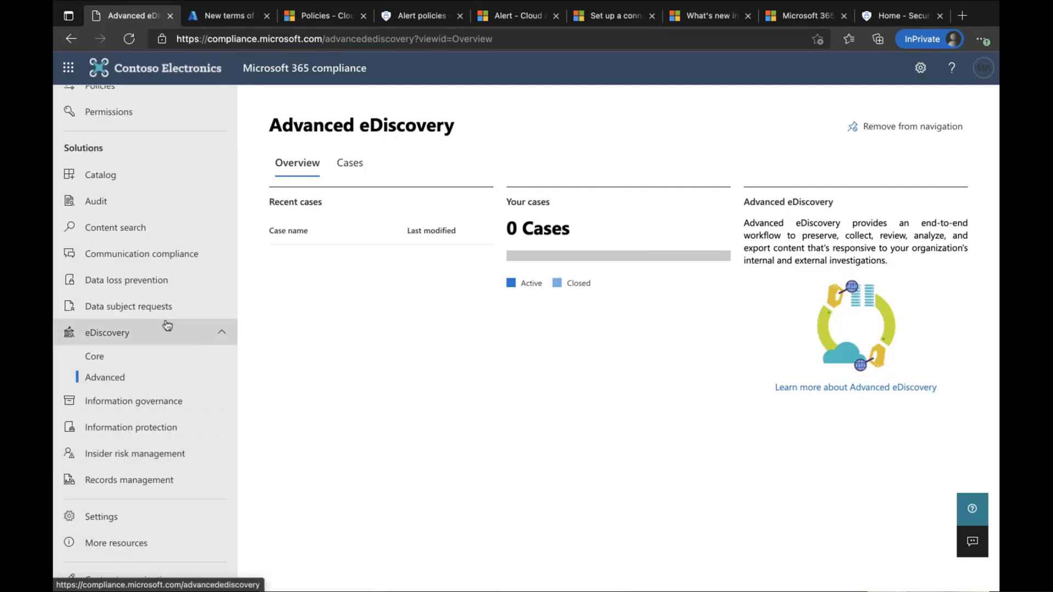
pyautogui.click(122, 310)
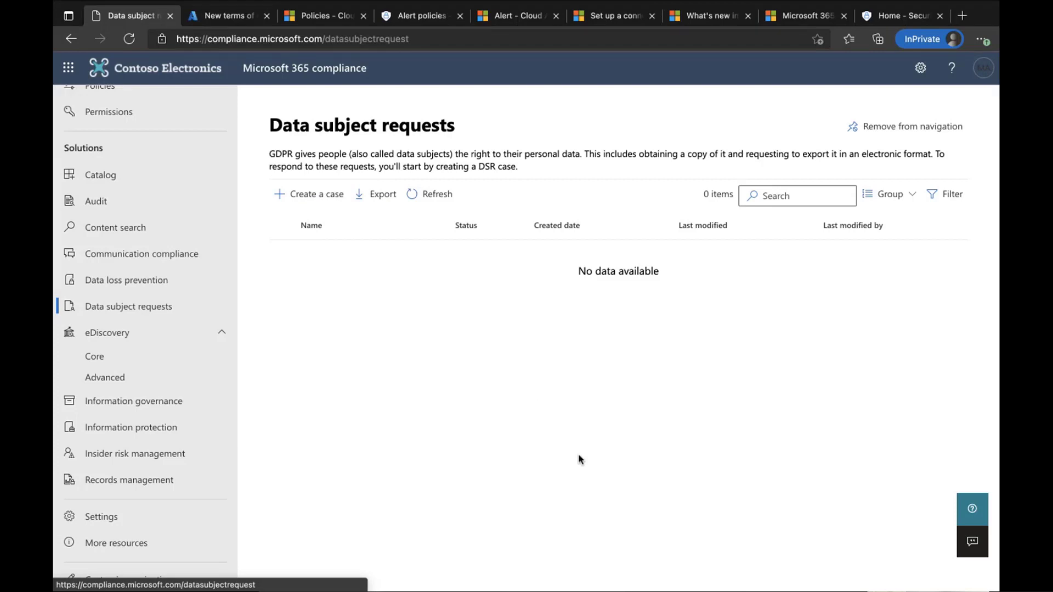
pyautogui.click(317, 197)
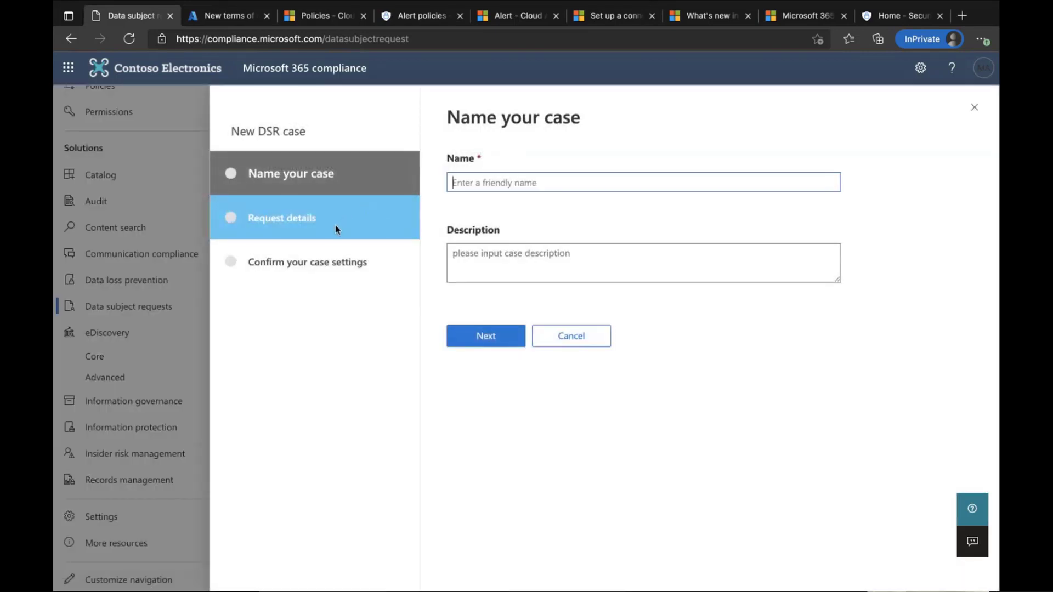
pyautogui.click(587, 343)
pyautogui.click(387, 360)
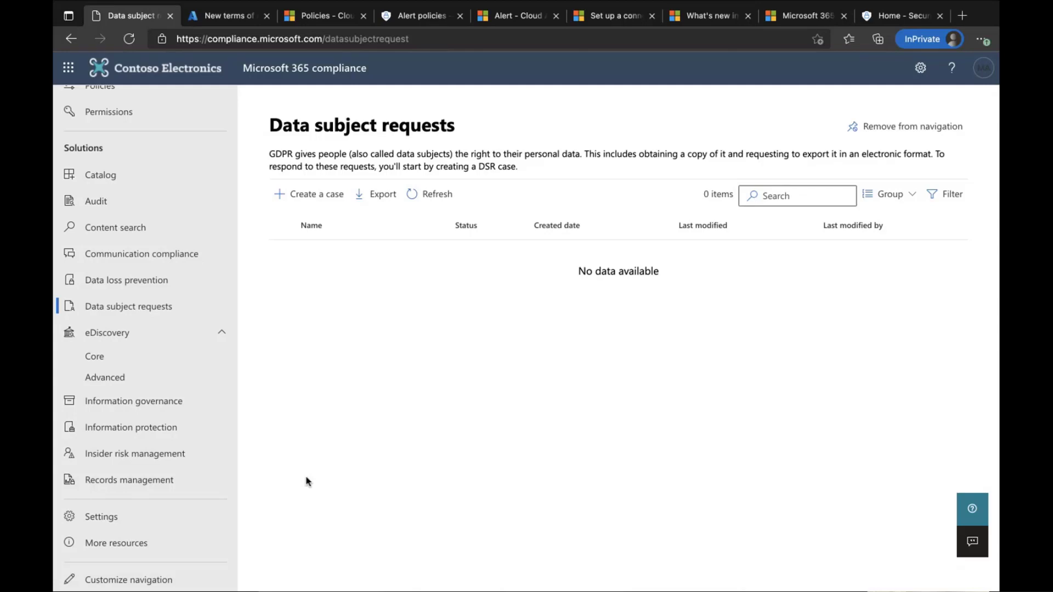
pyautogui.scroll(3, 165, 253)
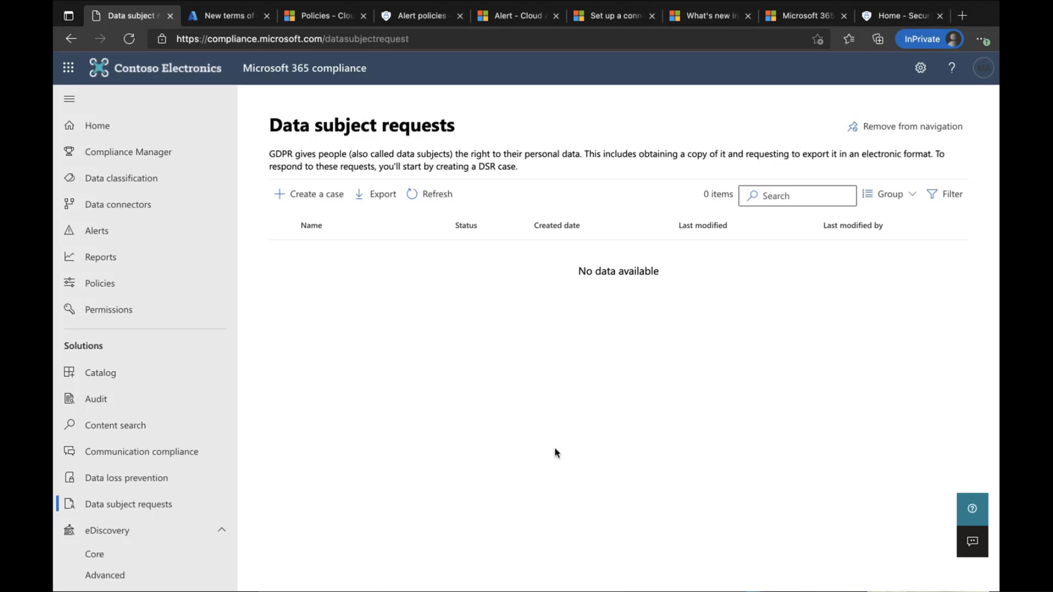
# Switch to Microsoft Teams and restore its minimized meeting window.
pyautogui.moveTo(557, 581)
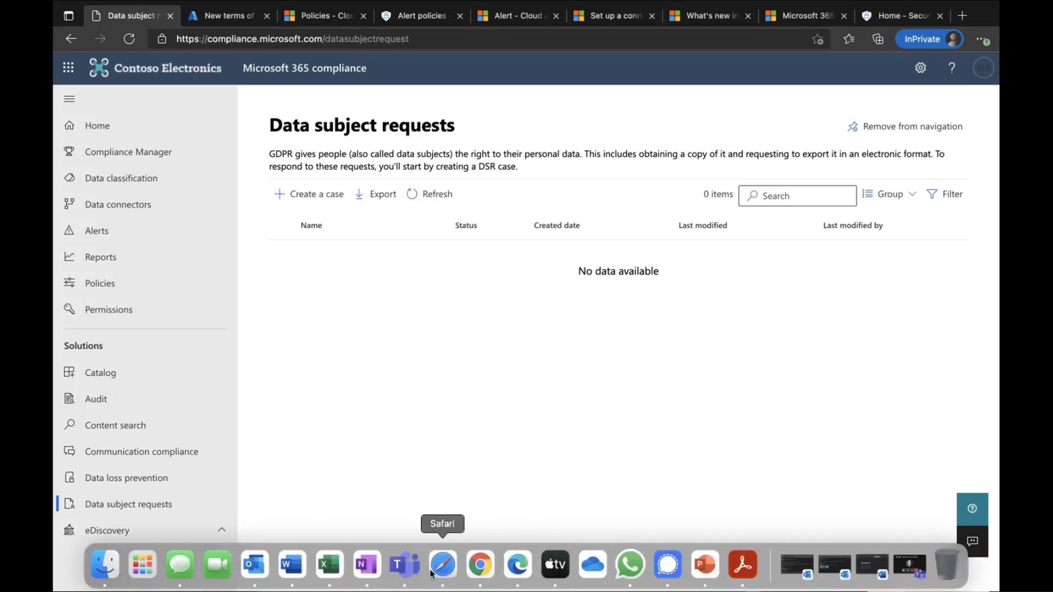
pyautogui.click(407, 571)
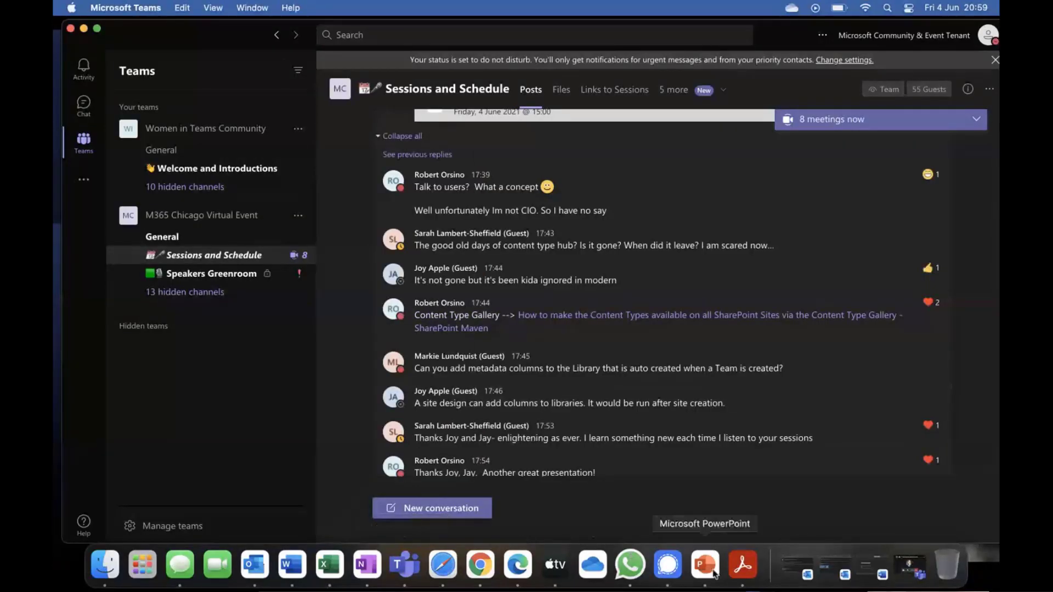
pyautogui.click(911, 570)
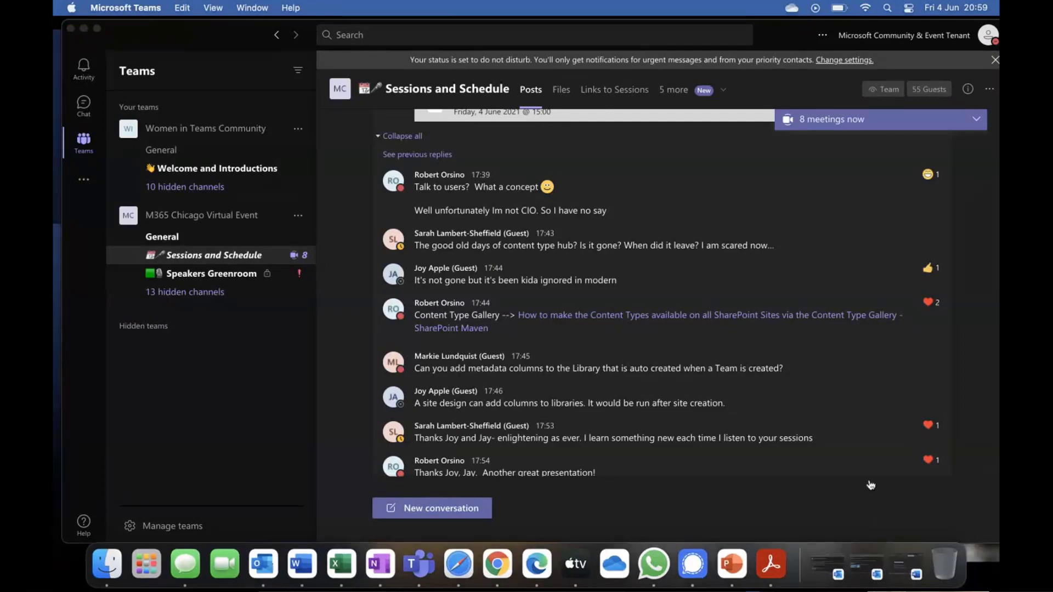
pyautogui.click(910, 517)
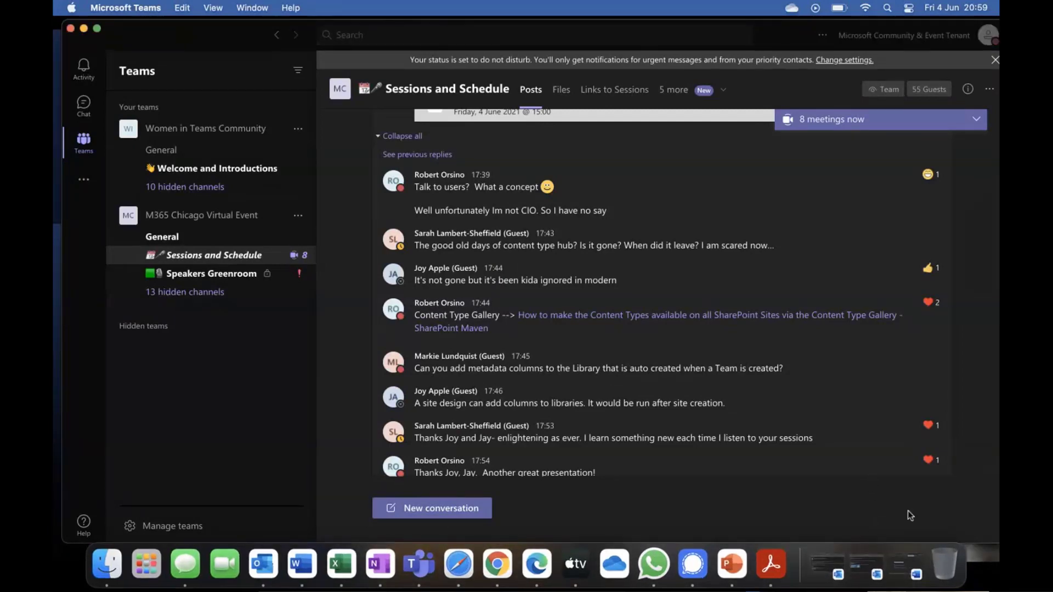